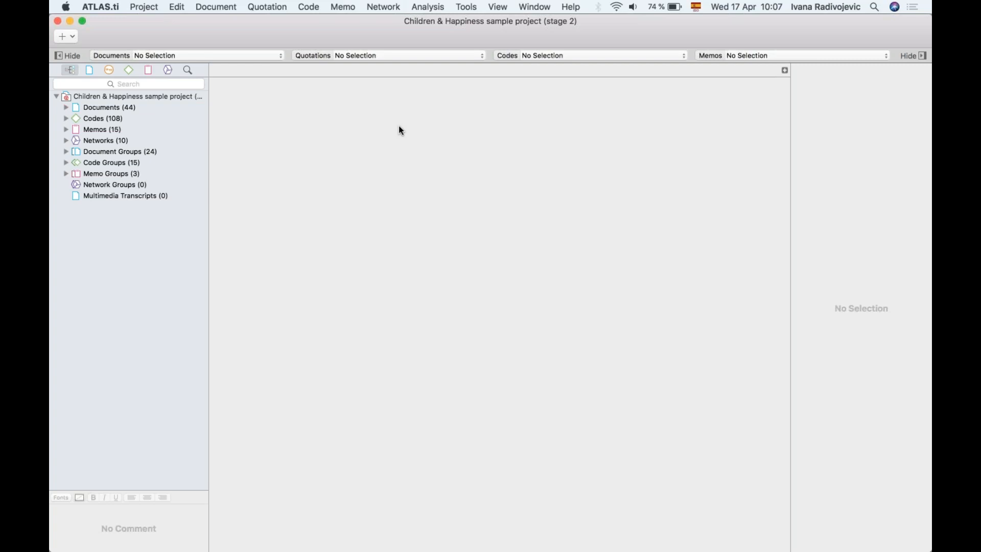
{"action": "left_click", "coordinate": [144, 7]}
{"action": "mouse_move", "coordinate": [179, 10]}
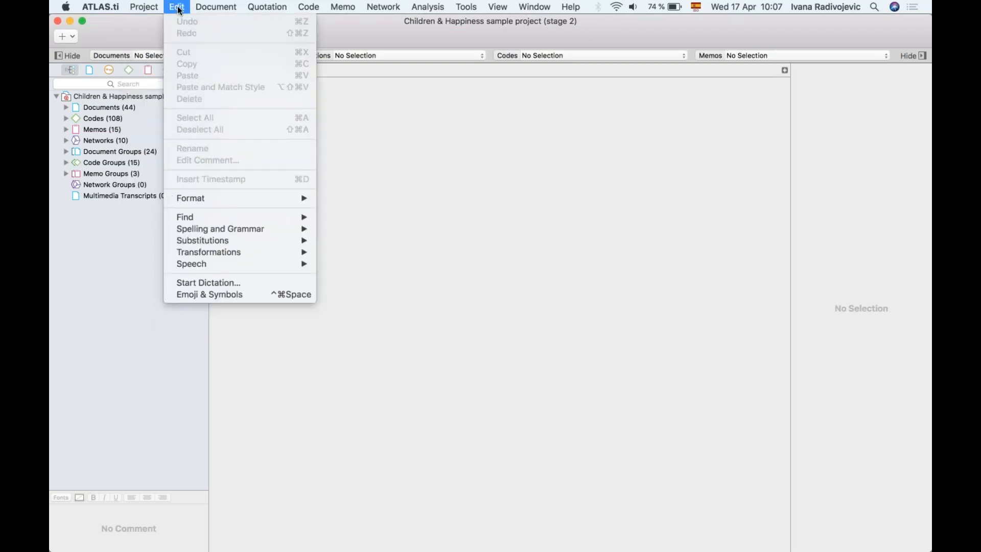
{"action": "left_click", "coordinate": [467, 450]}
{"action": "left_click", "coordinate": [64, 68]}
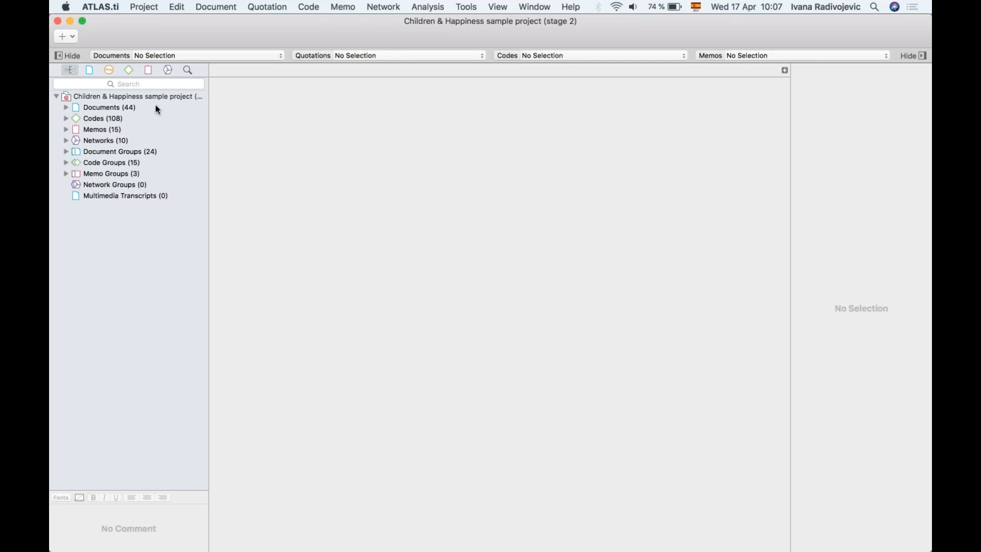
- Expand the project's Documents branch and look through the list of documents
{"action": "left_click", "coordinate": [110, 107]}
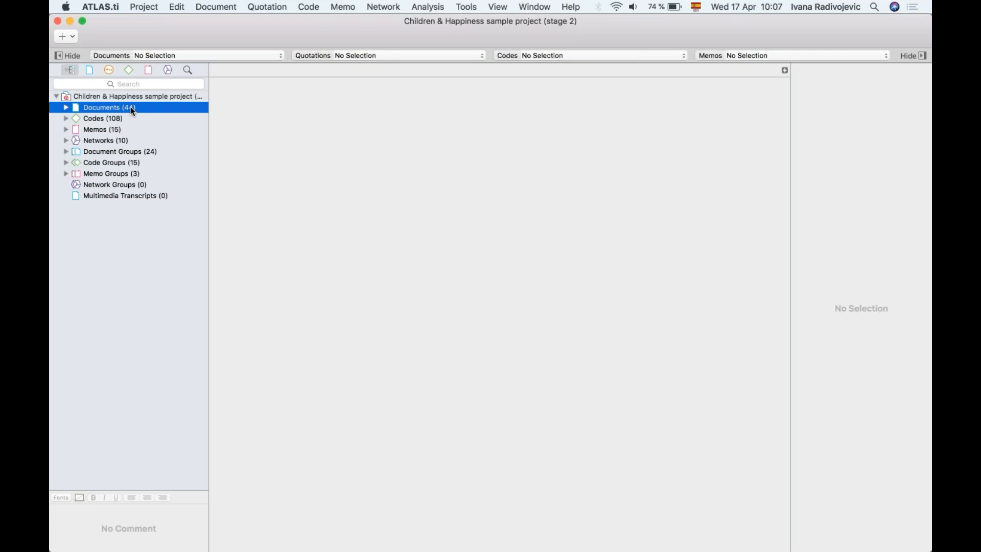
{"action": "left_click", "coordinate": [66, 107]}
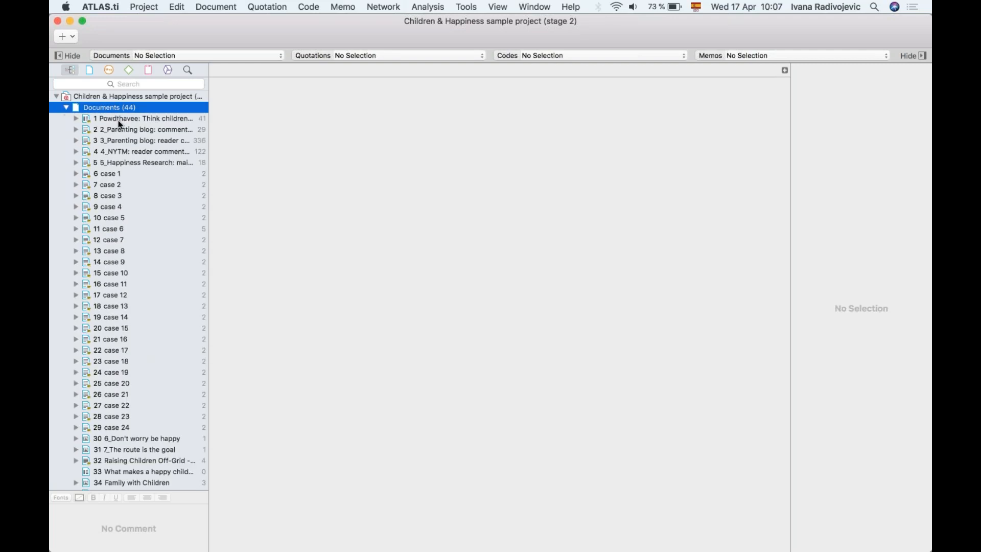
{"action": "scroll", "coordinate": [134, 280], "scroll_direction": "down", "scroll_amount": 5}
{"action": "scroll", "coordinate": [134, 280], "scroll_direction": "down", "scroll_amount": 2}
{"action": "scroll", "coordinate": [159, 272], "scroll_direction": "up", "scroll_amount": 10}
{"action": "left_click", "coordinate": [66, 36]}
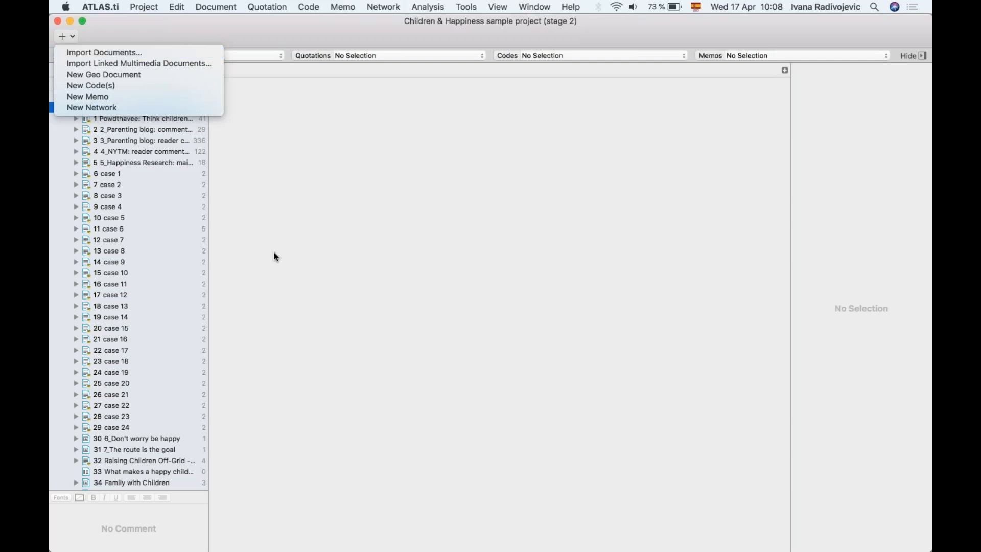
{"action": "left_click", "coordinate": [192, 260]}
- Open document 1, the "Think children will make you happy?" article, and document 7, "case 2"
{"action": "left_click", "coordinate": [140, 122]}
{"action": "double_click", "coordinate": [141, 122]}
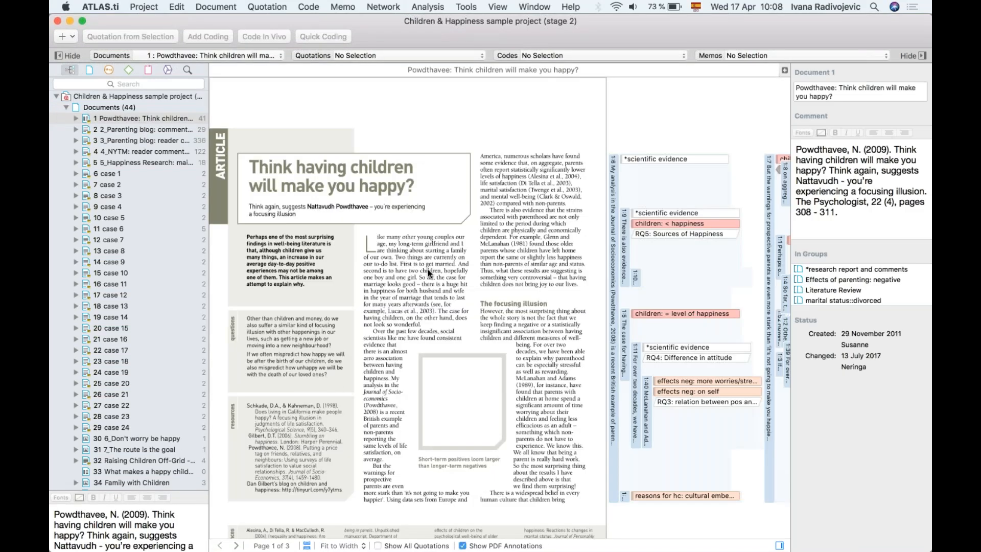
{"action": "double_click", "coordinate": [124, 184]}
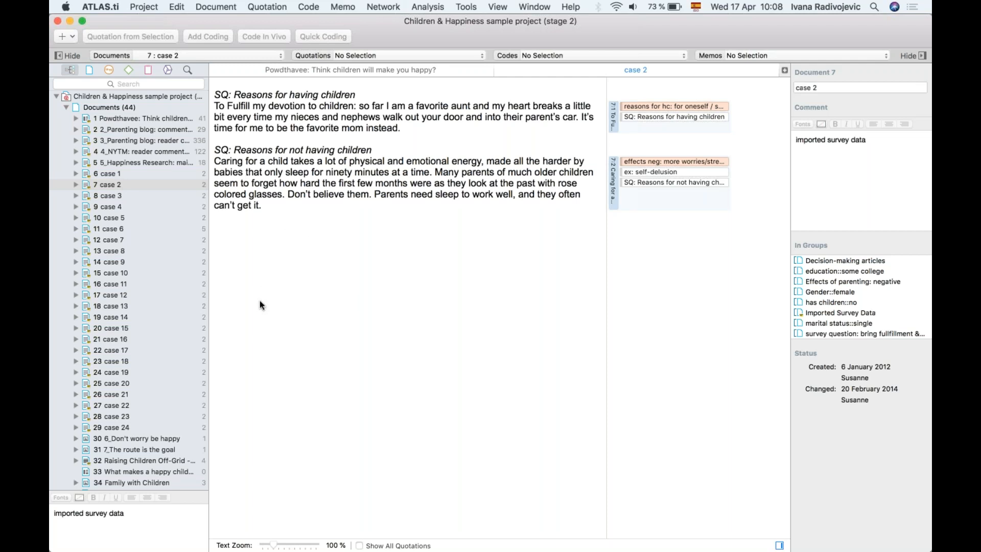
- Open the video "Raising Children Off-Grid" and the image "Family with Children", and slightly widen the image area beside the coding margin
{"action": "scroll", "coordinate": [142, 400], "scroll_direction": "down", "scroll_amount": 5}
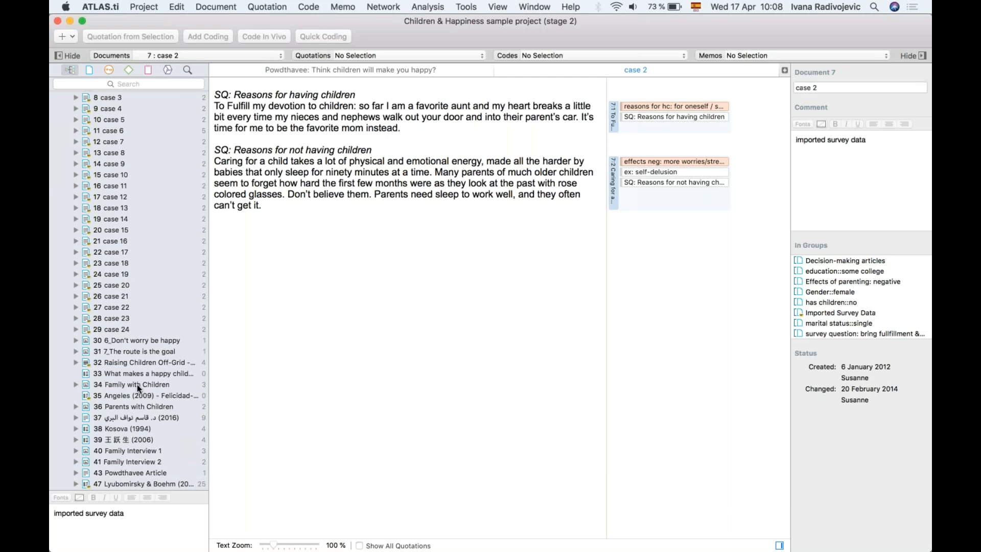
{"action": "double_click", "coordinate": [142, 363]}
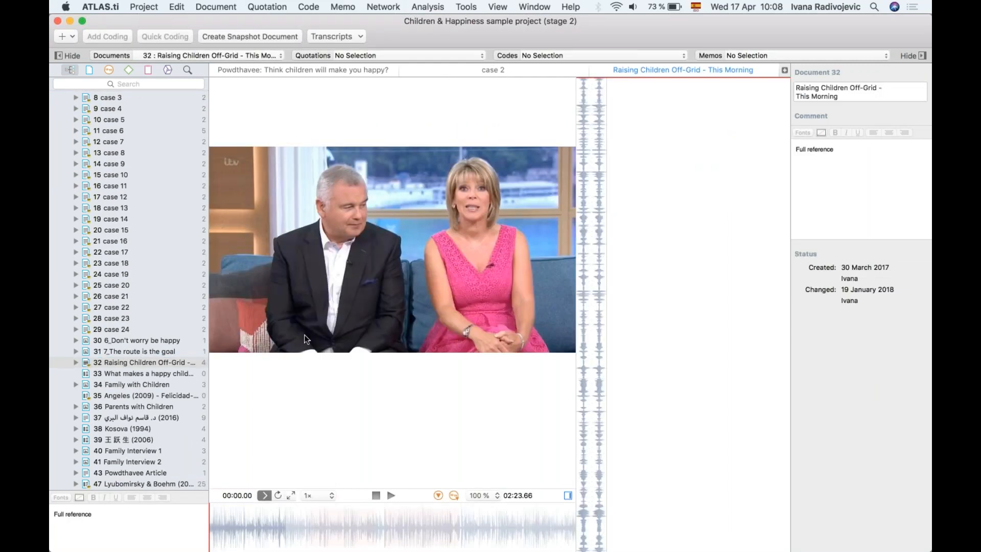
{"action": "double_click", "coordinate": [130, 384]}
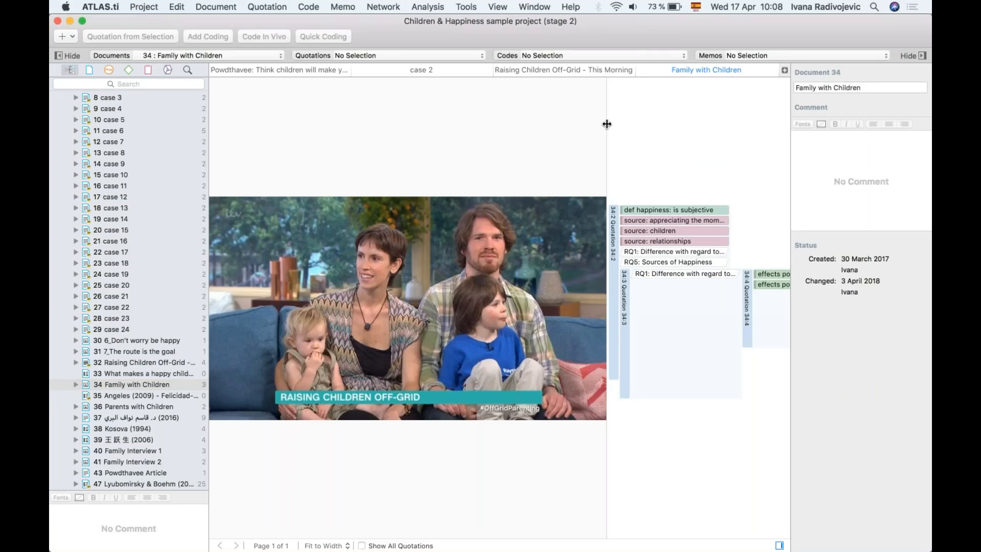
{"action": "left_click_drag", "start_coordinate": [571, 91], "coordinate": [558, 96]}
{"action": "left_click_drag", "start_coordinate": [593, 127], "coordinate": [611, 128]}
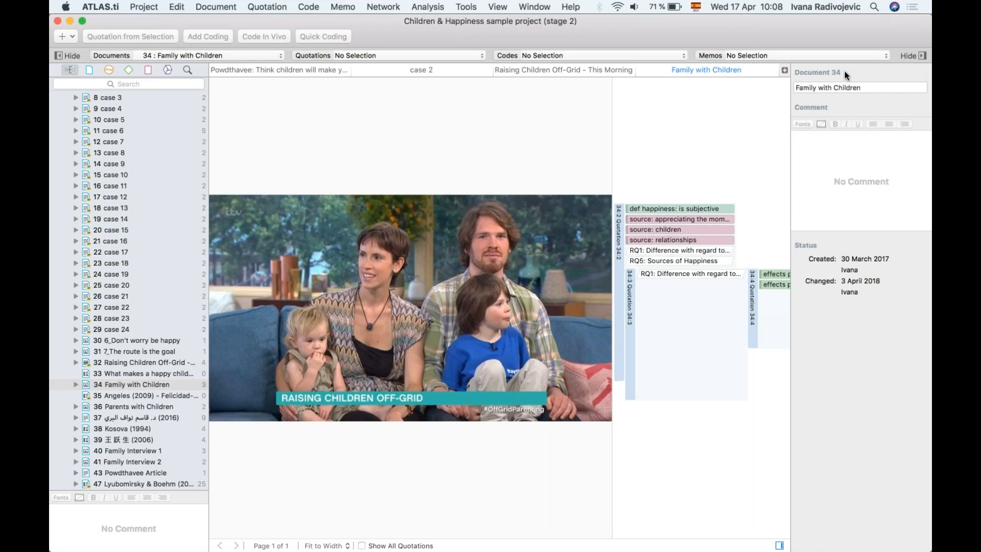
- Rename document 34 as "Photo: Family with Children"
{"action": "left_click", "coordinate": [856, 87]}
{"action": "left_click_drag", "start_coordinate": [868, 87], "coordinate": [773, 88]}
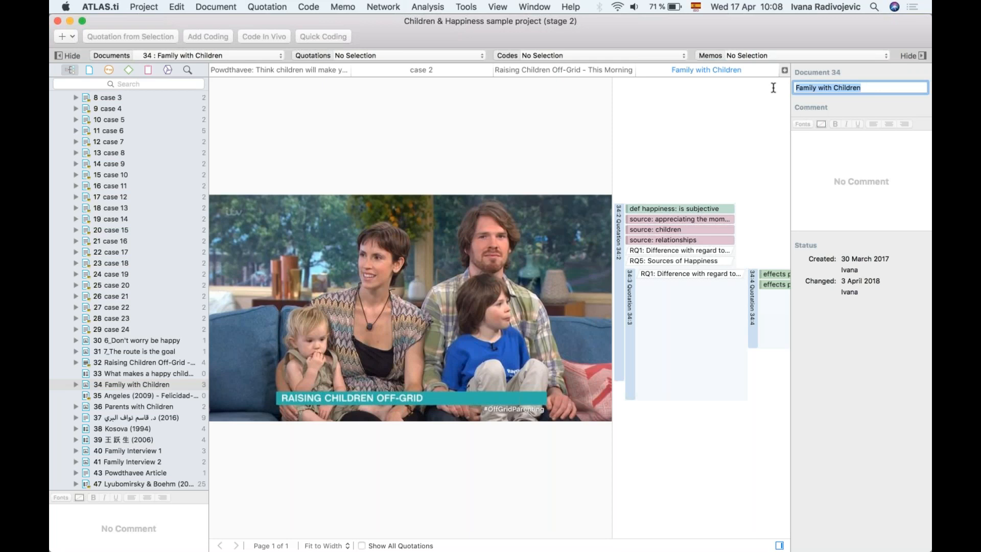
{"action": "left_click", "coordinate": [863, 87]}
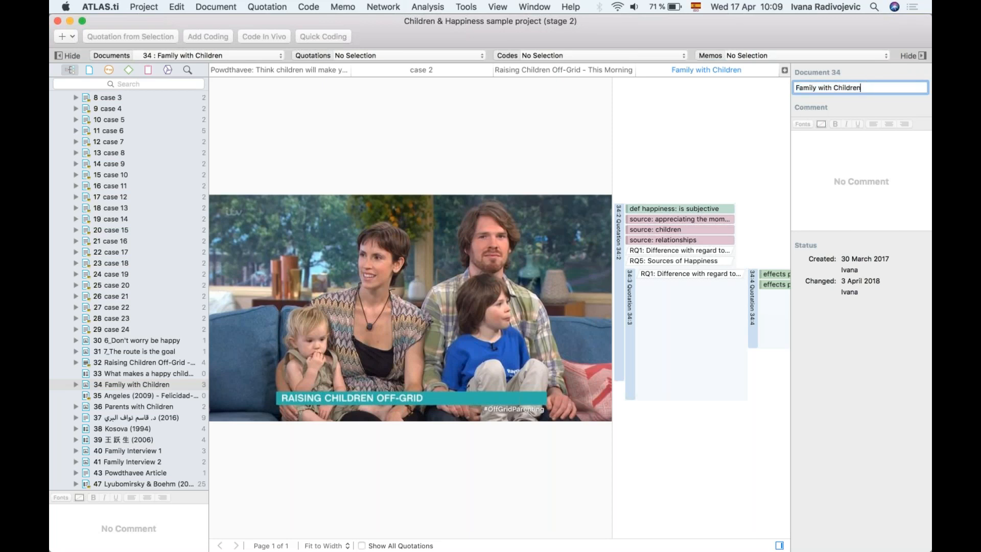
{"action": "left_click", "coordinate": [795, 88]}
{"action": "type", "text": "Photo:"}
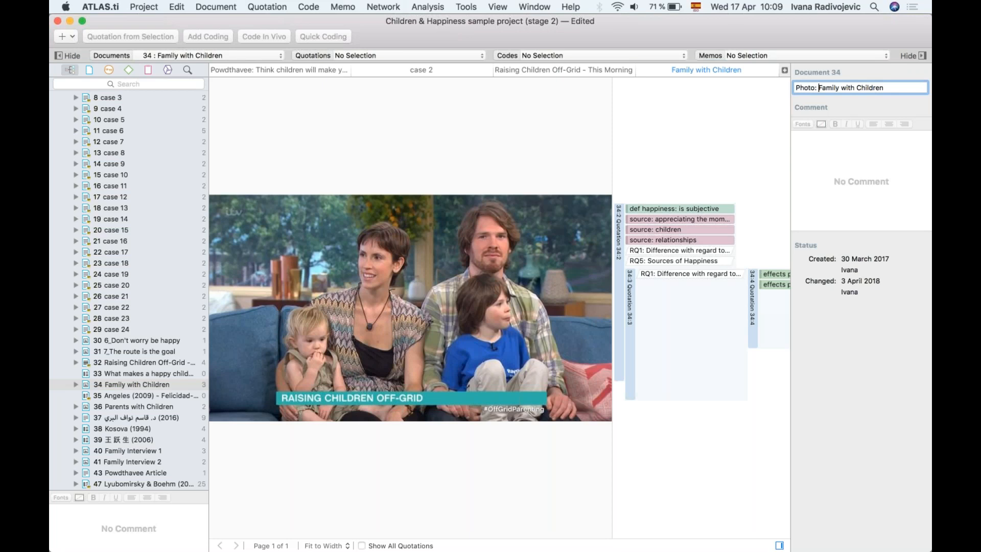
{"action": "key", "text": "Return"}
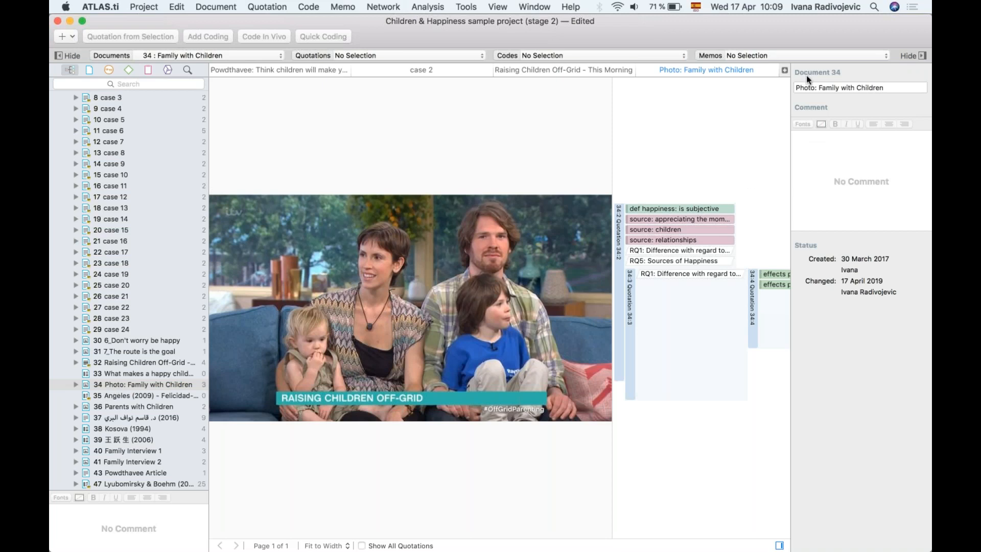
- Check the reference comment of document 1 as a model, and enter the comment "Who, where, when" for document 34
{"action": "left_click", "coordinate": [273, 70]}
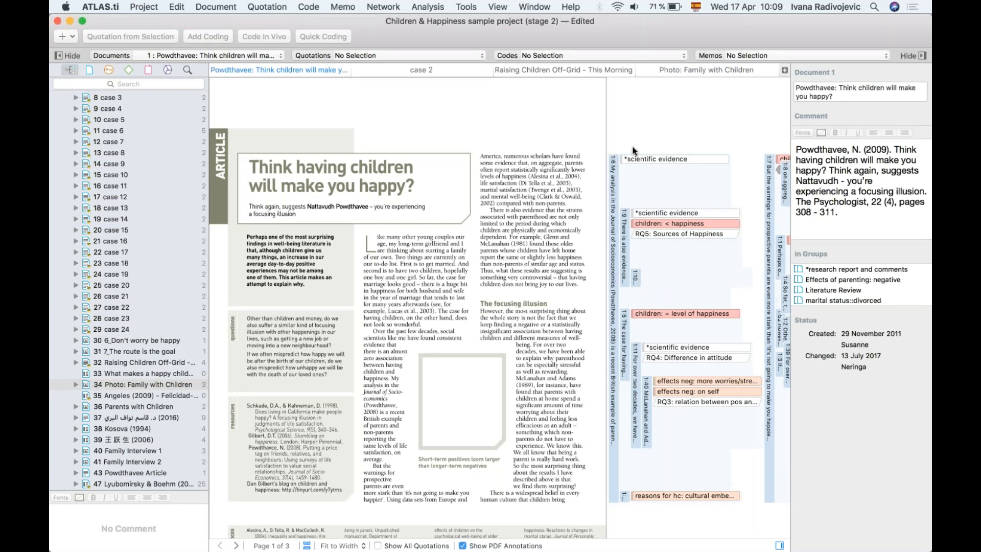
{"action": "left_click_drag", "start_coordinate": [845, 216], "coordinate": [783, 145]}
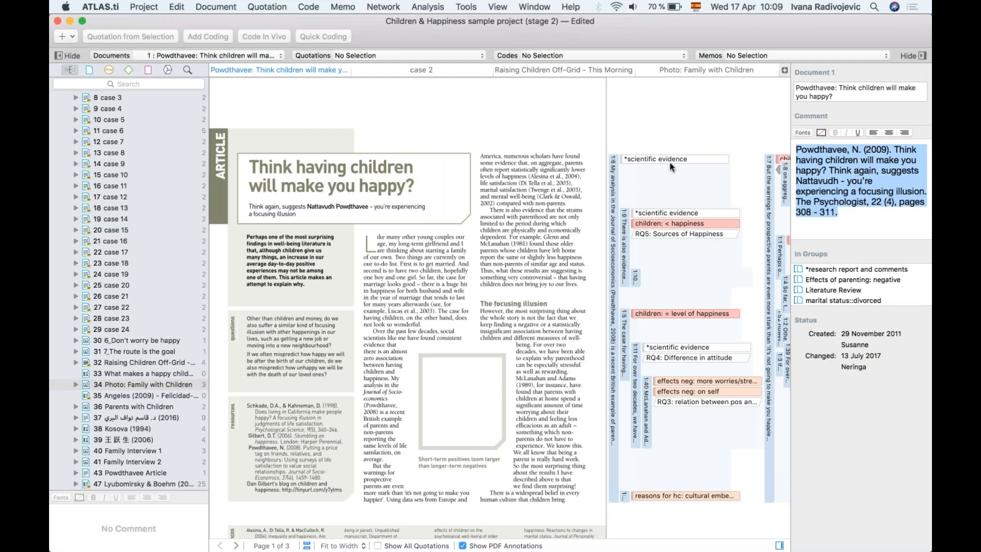
{"action": "left_click", "coordinate": [682, 72]}
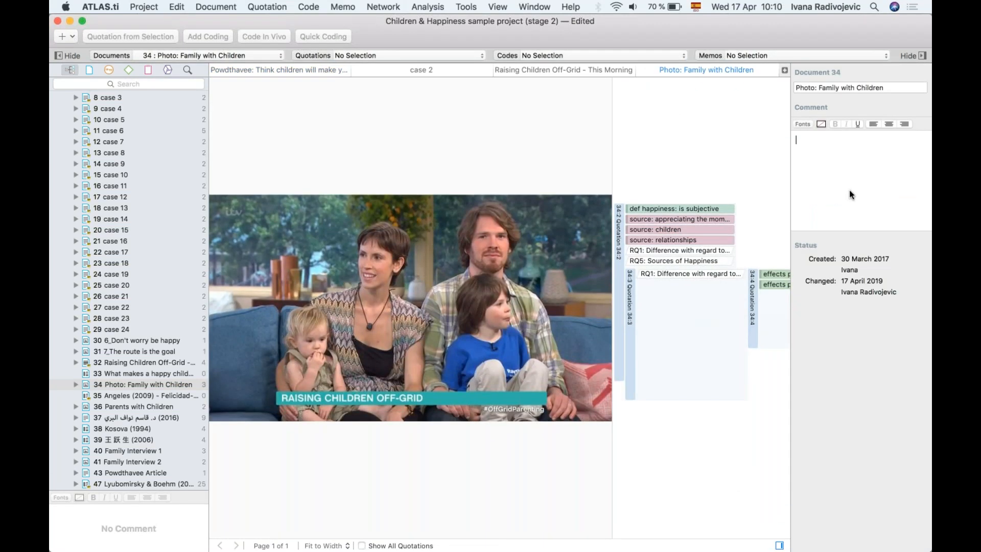
{"action": "type", "text": "Who, where, when"}
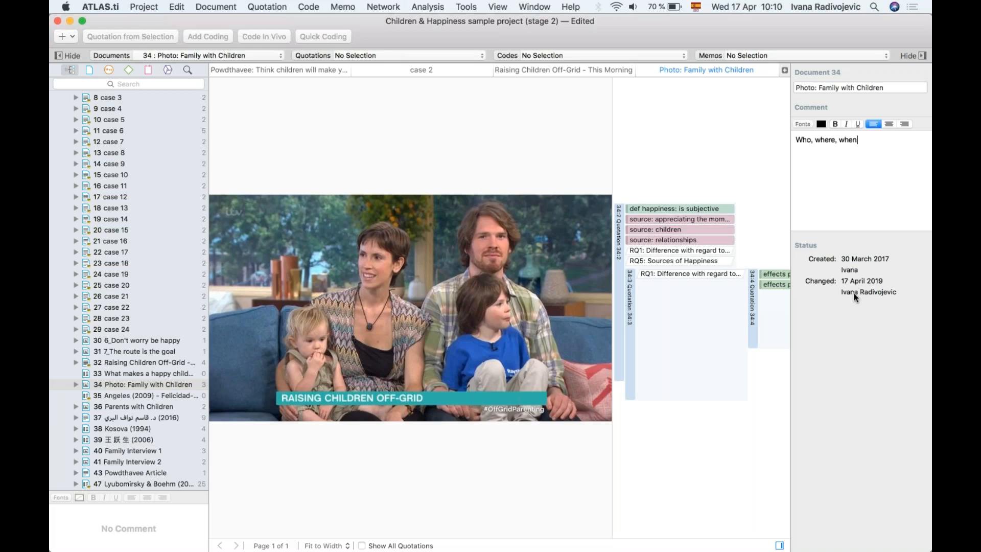
- Review the comments of the Off-Grid video, case 2 and the article in document 1
{"action": "left_click", "coordinate": [605, 68]}
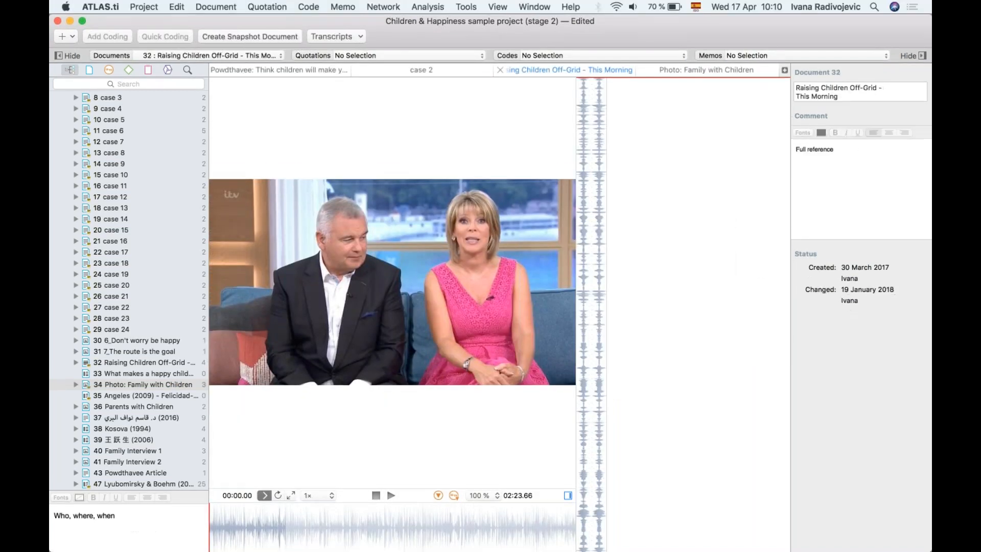
{"action": "left_click", "coordinate": [440, 71]}
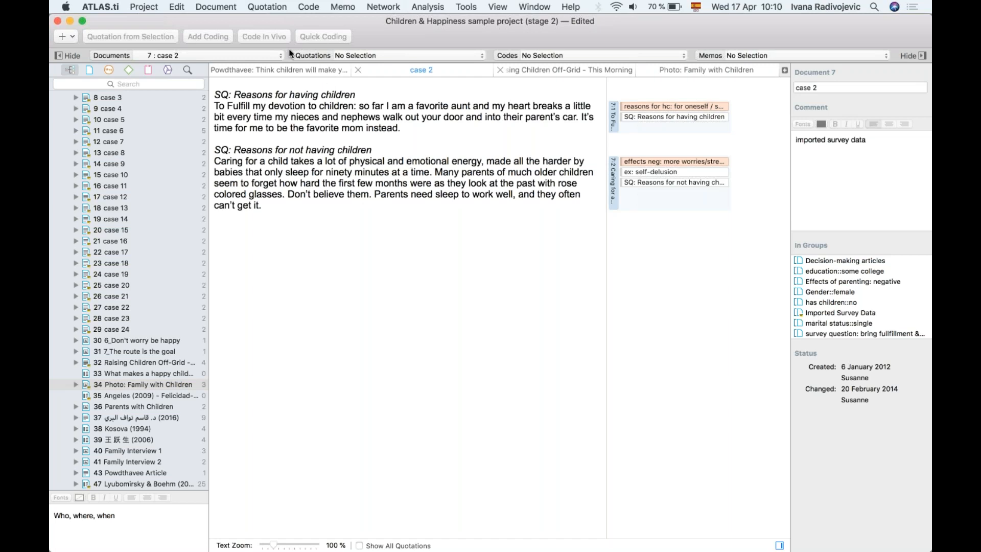
{"action": "left_click", "coordinate": [284, 69]}
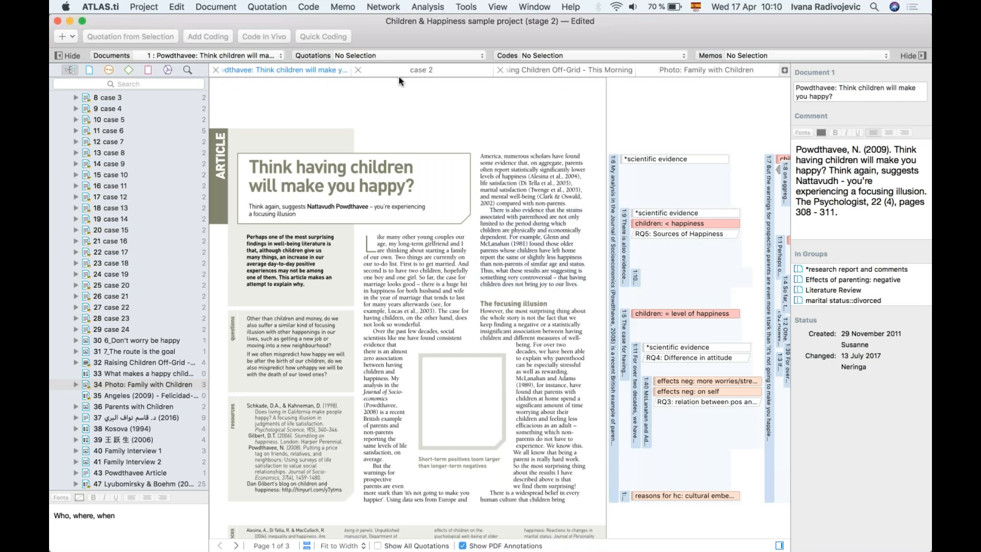
- Close all four open documents
{"action": "left_click", "coordinate": [213, 66]}
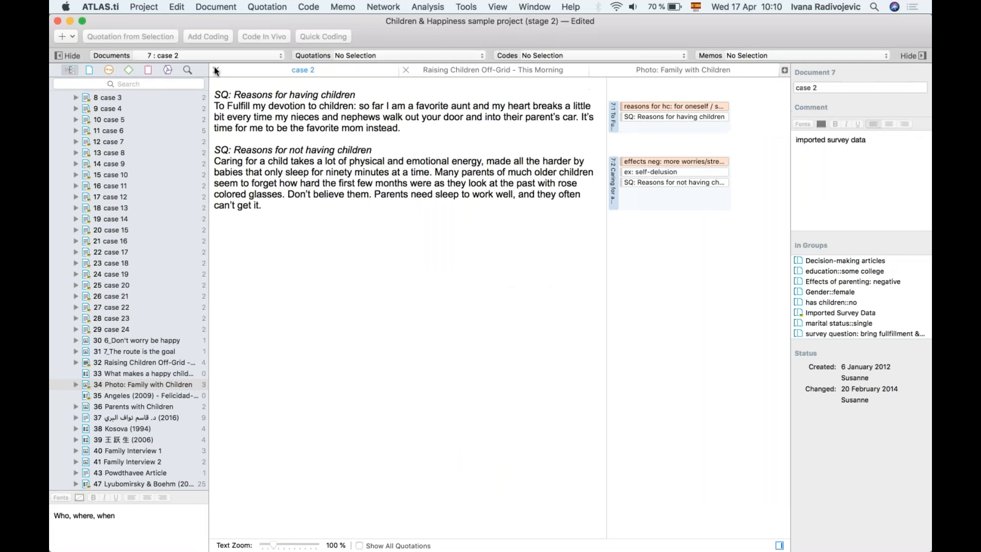
{"action": "left_click", "coordinate": [213, 67]}
{"action": "left_click", "coordinate": [214, 66]}
{"action": "left_click", "coordinate": [214, 70]}
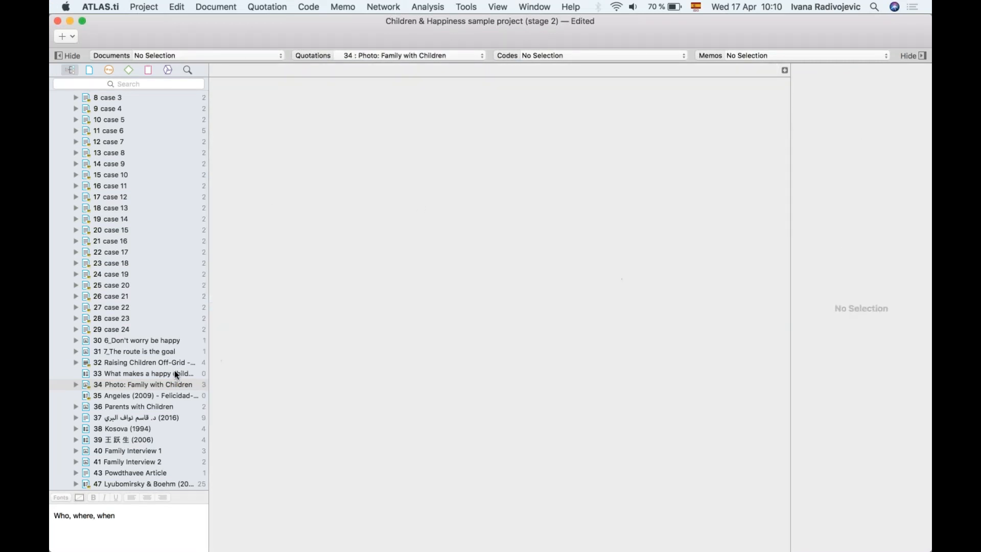
- Open document 35, the Felicidad-matrimonio-hijos PDF, widen its page area, and check its title and comment
{"action": "scroll", "coordinate": [175, 375], "scroll_direction": "down", "scroll_amount": 5}
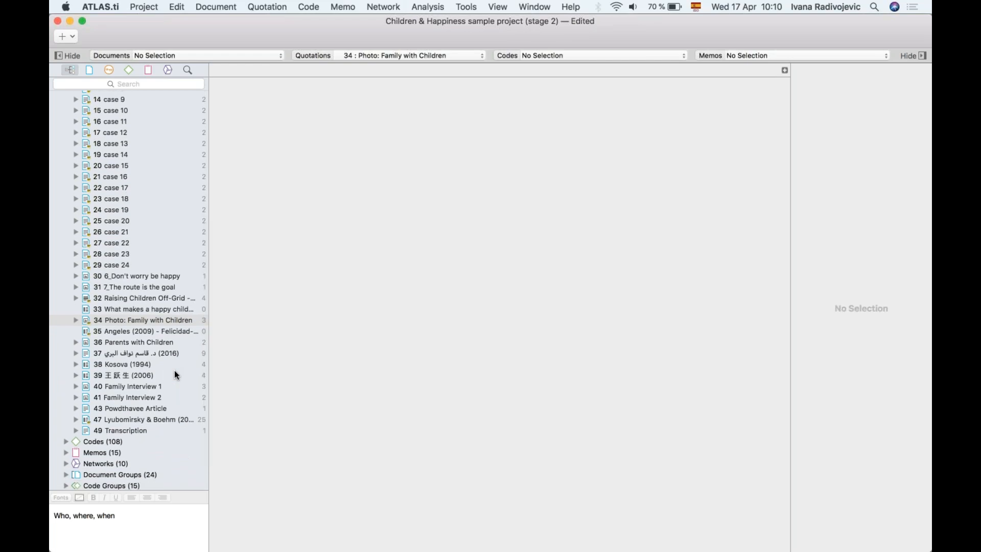
{"action": "double_click", "coordinate": [147, 330]}
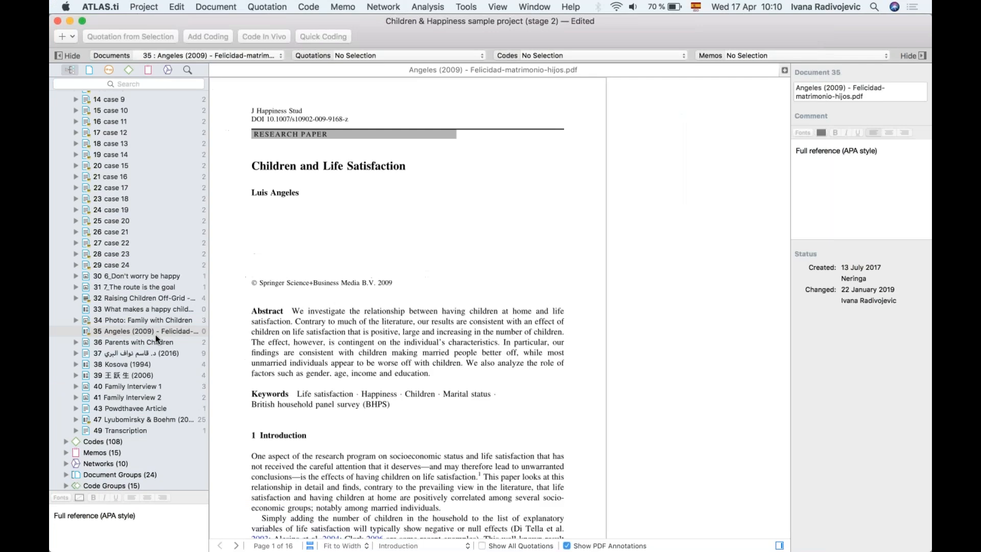
{"action": "scroll", "coordinate": [161, 304], "scroll_direction": "up", "scroll_amount": 10}
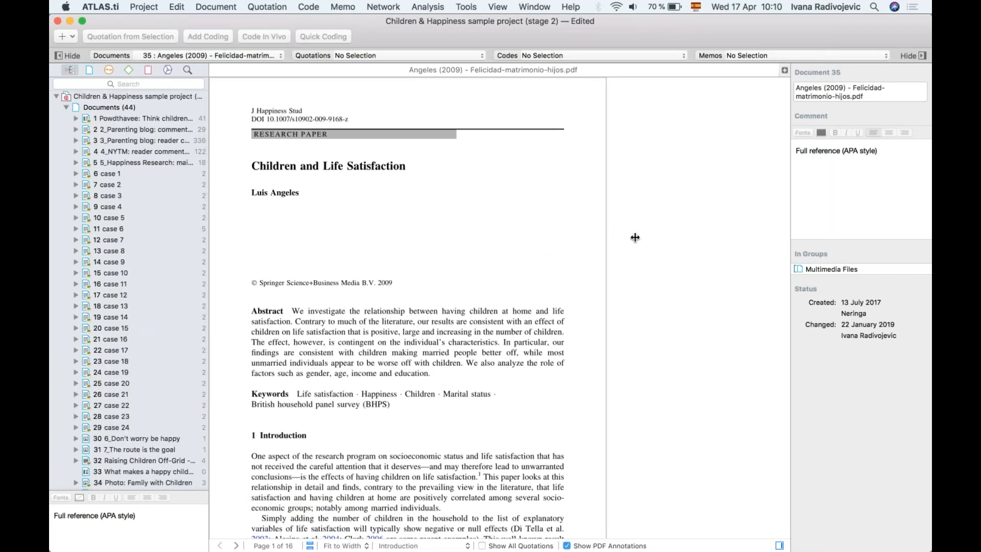
{"action": "scroll", "coordinate": [635, 239], "scroll_direction": "down", "scroll_amount": 10}
{"action": "scroll", "coordinate": [408, 226], "scroll_direction": "up", "scroll_amount": 10}
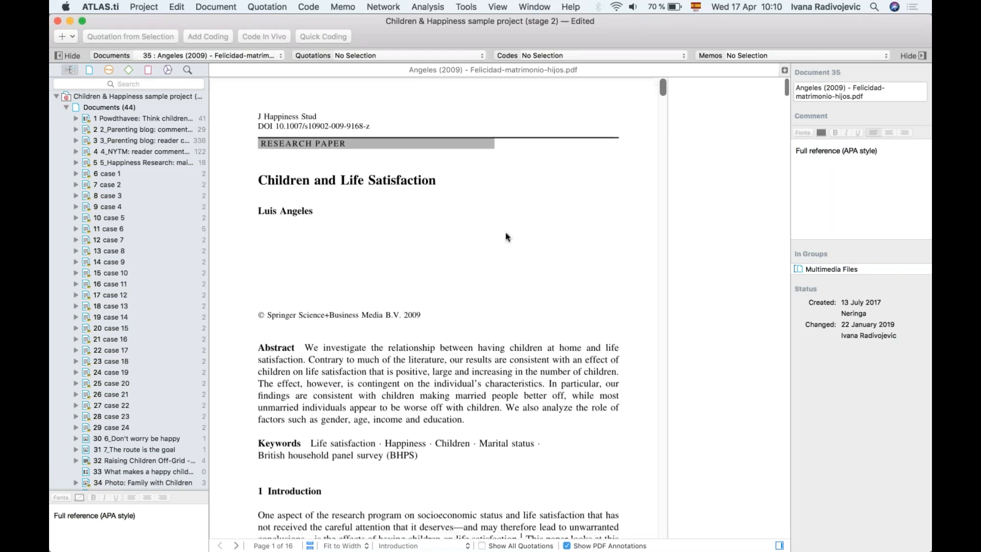
{"action": "left_click", "coordinate": [840, 156]}
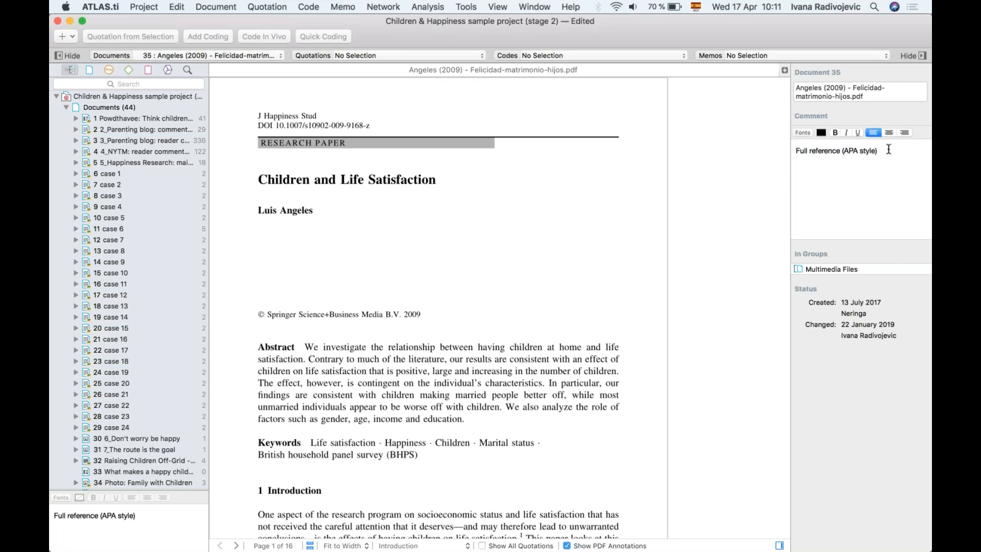
{"action": "scroll", "coordinate": [539, 214], "scroll_direction": "down", "scroll_amount": 2}
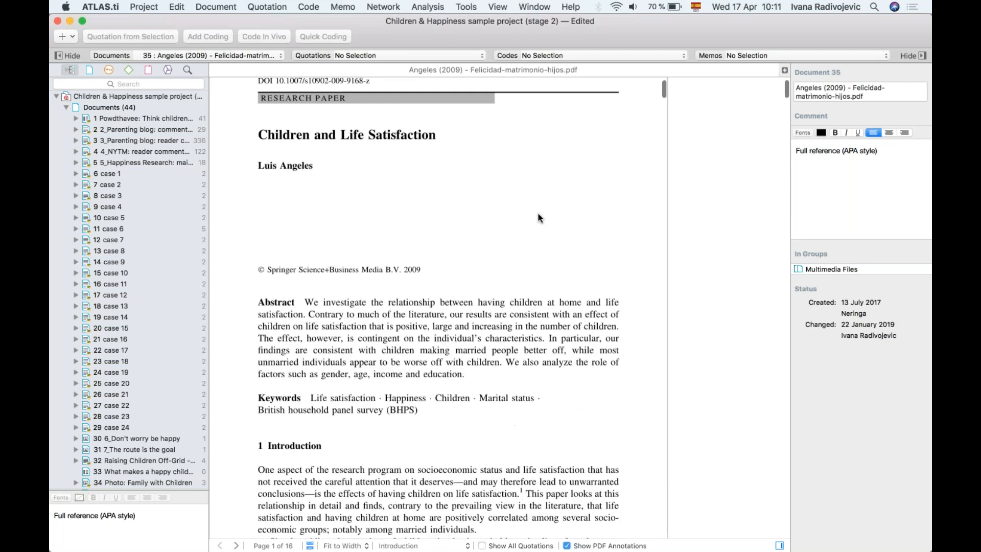
{"action": "scroll", "coordinate": [537, 212], "scroll_direction": "up", "scroll_amount": 2}
- Rename document 35, keeping the author and year and replacing the rest with "Children and life satisfaction"
{"action": "left_click_drag", "start_coordinate": [852, 88], "coordinate": [855, 101]}
{"action": "type", "text": "Children "}
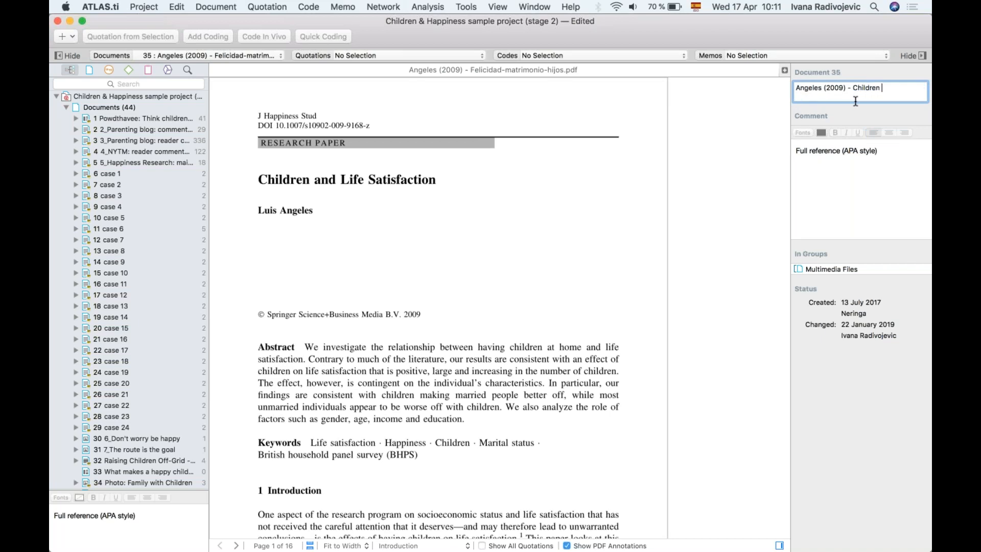
{"action": "type", "text": "and life staisf"}
{"action": "key", "text": "Return"}
{"action": "left_click", "coordinate": [917, 87]}
{"action": "key", "text": "BackSpace"}
{"action": "key", "text": "BackSpace"}
{"action": "key", "text": "BackSpace"}
{"action": "key", "text": "BackSpace"}
{"action": "key", "text": "BackSpace"}
{"action": "type", "text": "atisfaction"}
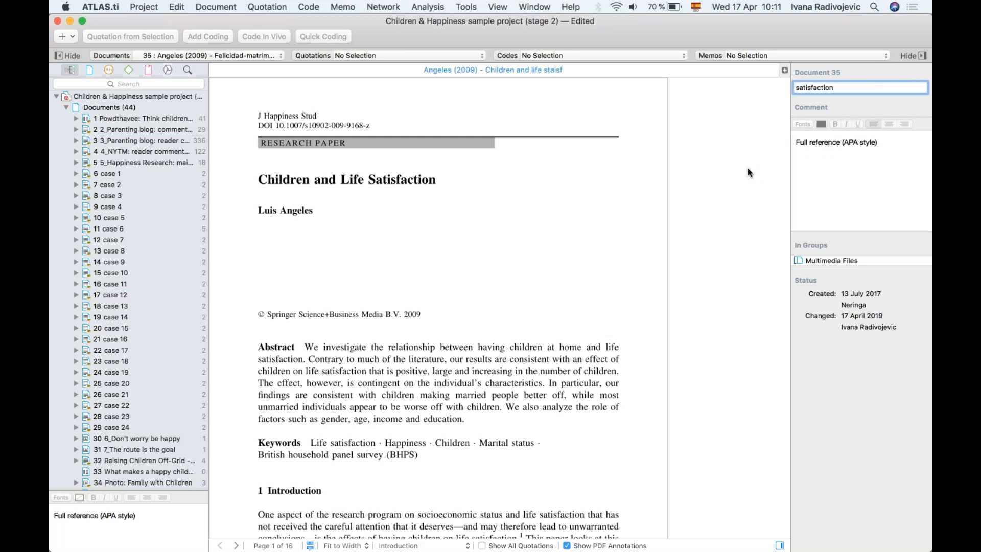
{"action": "key", "text": "Return"}
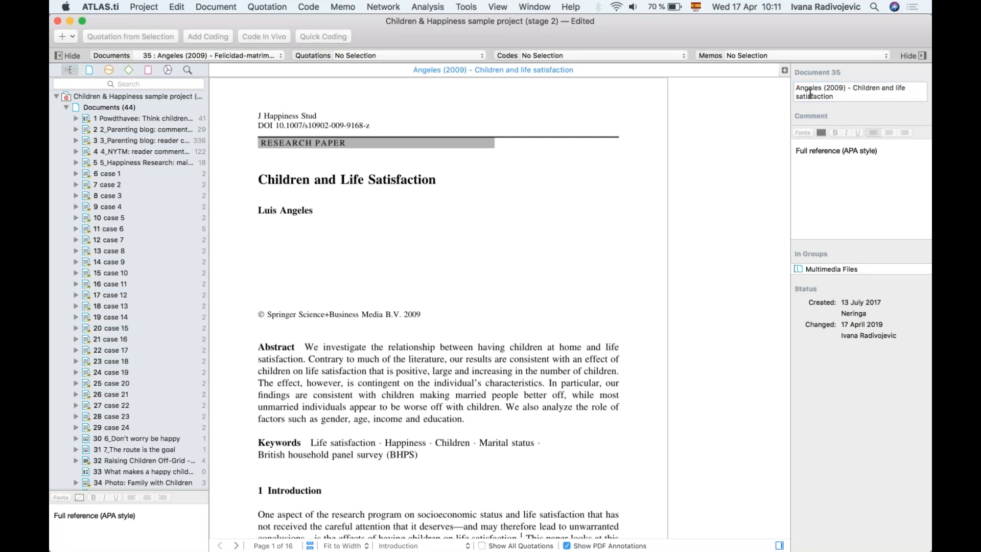
{"action": "left_click_drag", "start_coordinate": [791, 88], "coordinate": [723, 87]}
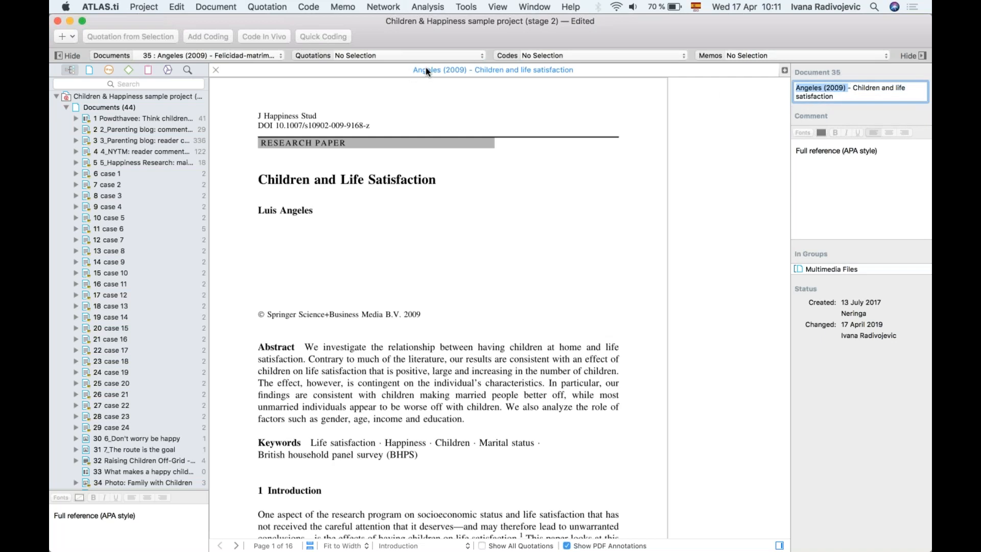
{"action": "left_click", "coordinate": [437, 352]}
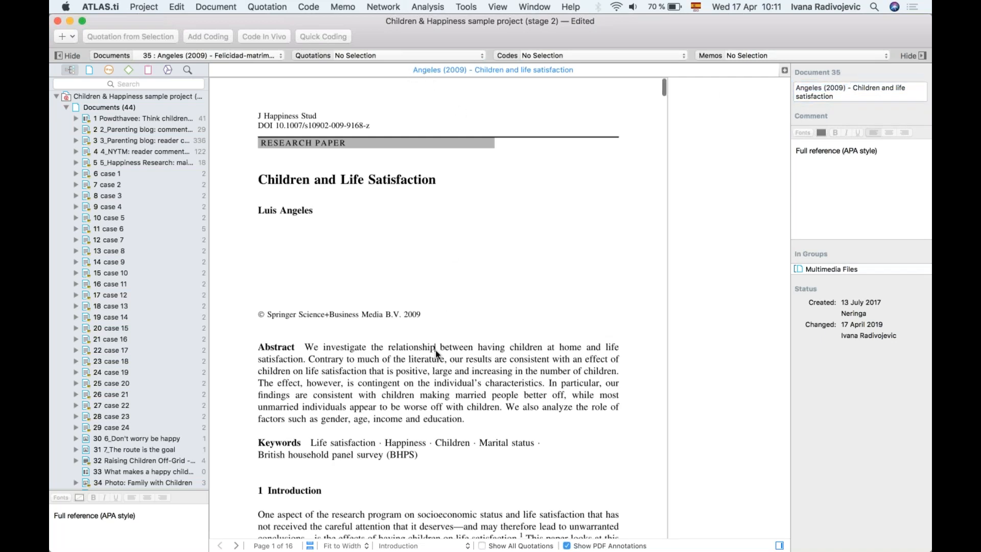
- Create a quotation from the first sentence of the Introduction, from "One aspect of the research program" to "life satisfaction"
{"action": "scroll", "coordinate": [435, 350], "scroll_direction": "down", "scroll_amount": 1}
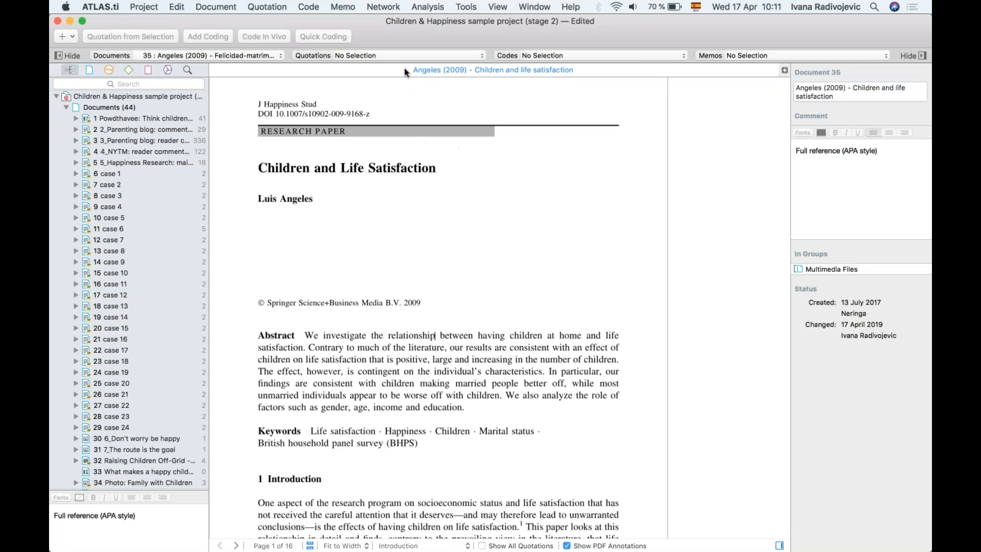
{"action": "scroll", "coordinate": [423, 295], "scroll_direction": "down", "scroll_amount": 10}
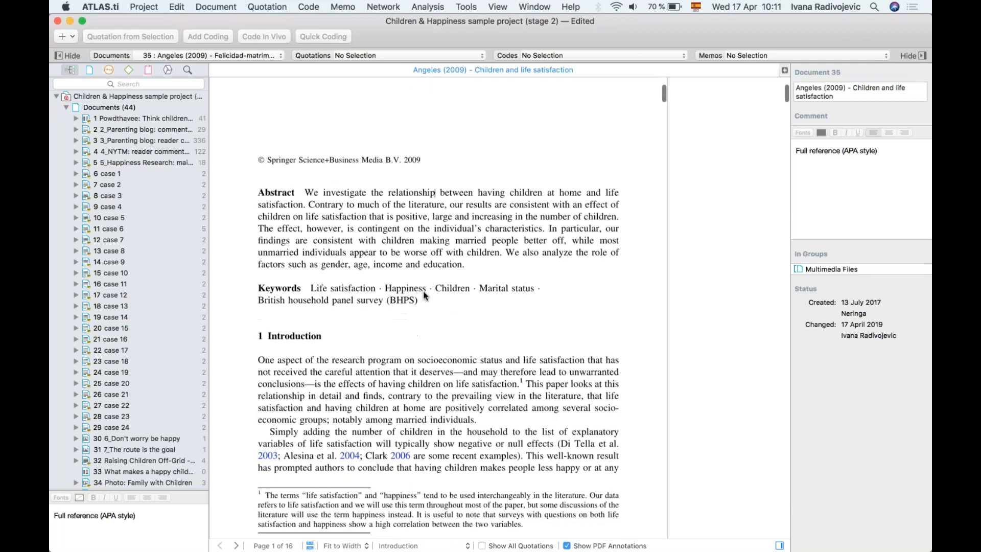
{"action": "scroll", "coordinate": [423, 291], "scroll_direction": "down", "scroll_amount": 5}
{"action": "scroll", "coordinate": [423, 290], "scroll_direction": "up", "scroll_amount": 3}
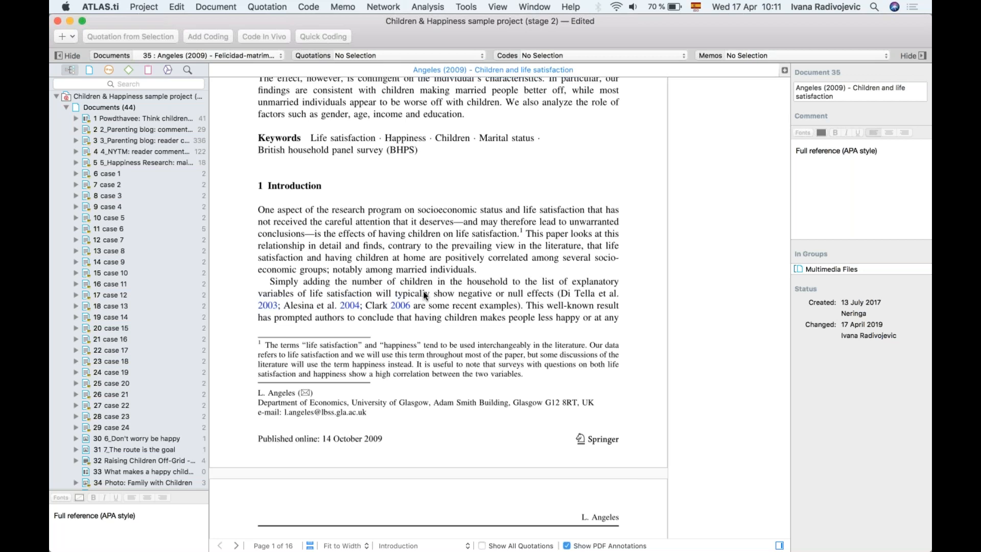
{"action": "scroll", "coordinate": [423, 290], "scroll_direction": "down", "scroll_amount": 1}
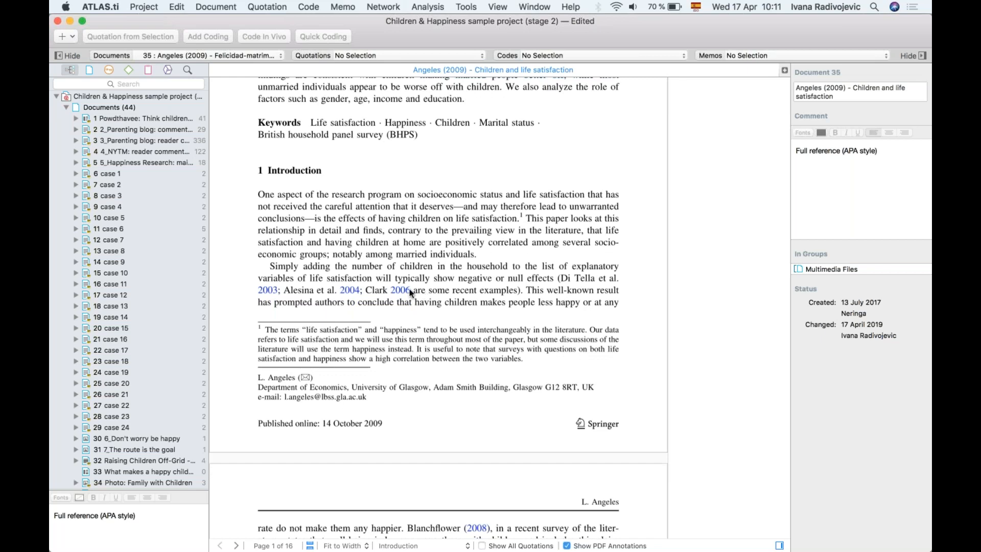
{"action": "left_click_drag", "start_coordinate": [261, 196], "coordinate": [512, 224]}
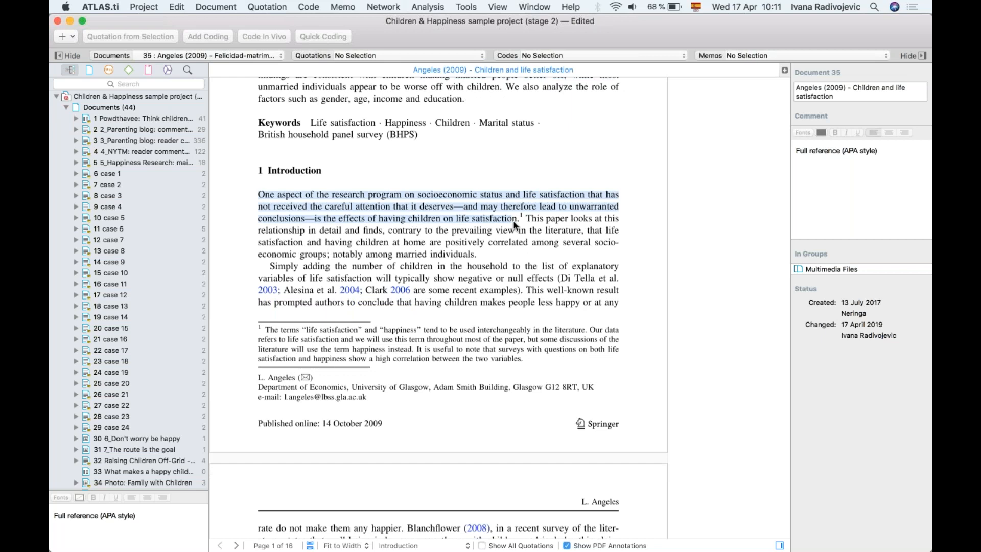
{"action": "left_click_drag", "start_coordinate": [520, 225], "coordinate": [404, 242]}
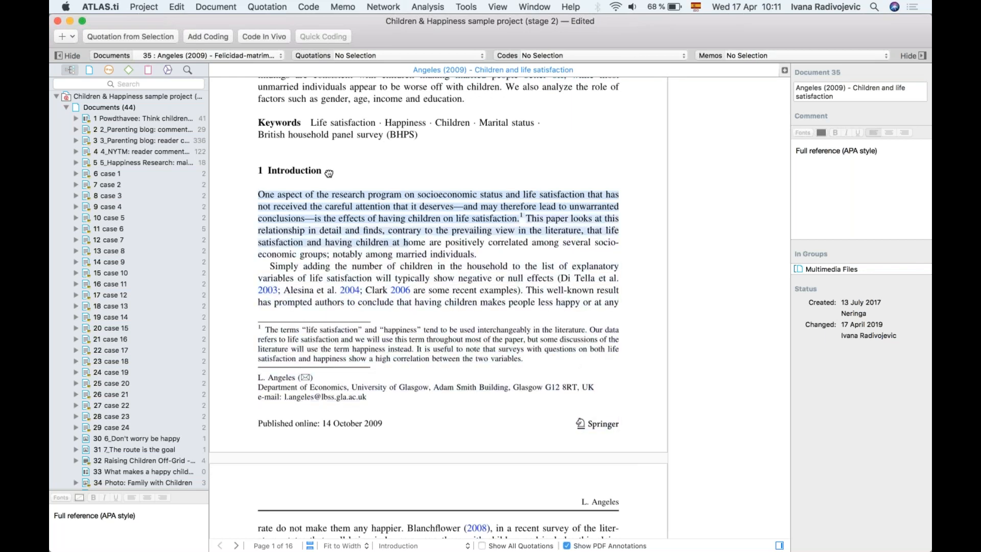
{"action": "left_click_drag", "start_coordinate": [247, 194], "coordinate": [522, 218]}
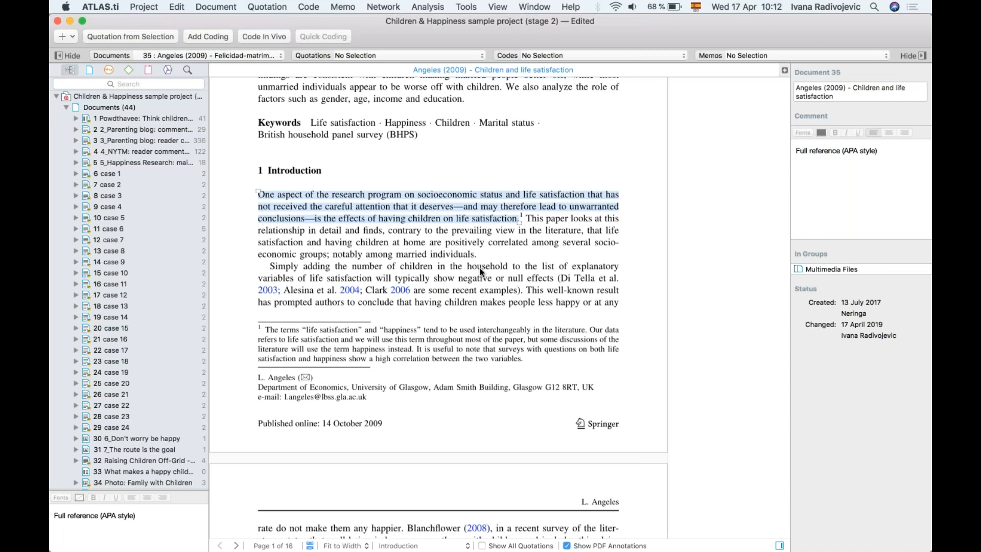
{"action": "right_click", "coordinate": [436, 206]}
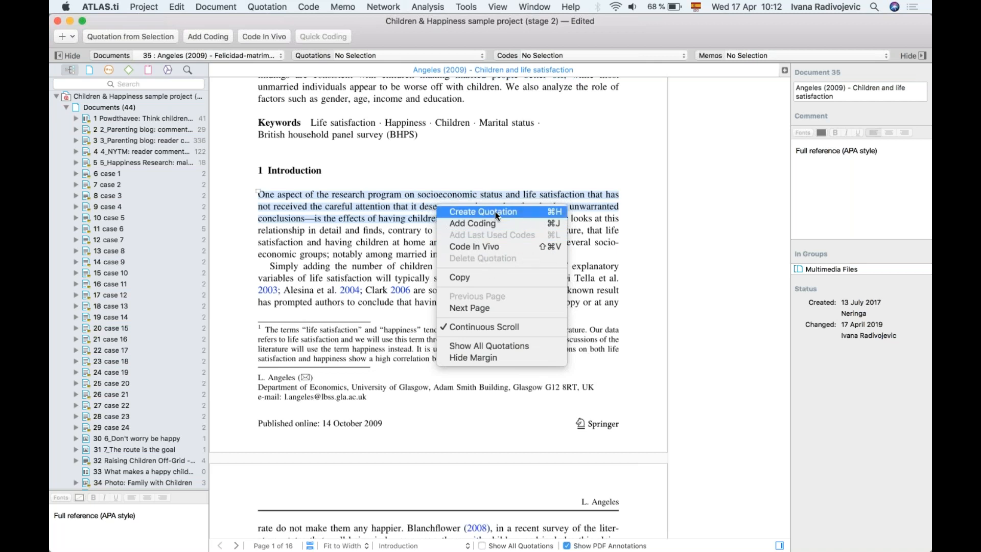
{"action": "left_click", "coordinate": [525, 210]}
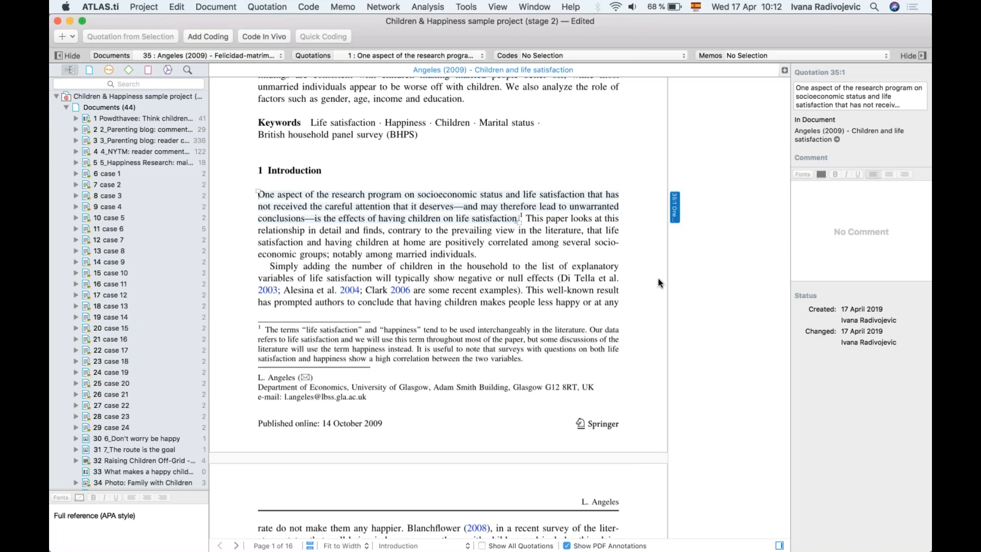
- Create a second quotation from the Introduction sentence running from "This paper looks at this relationship" to "married individuals"
{"action": "left_click", "coordinate": [555, 220]}
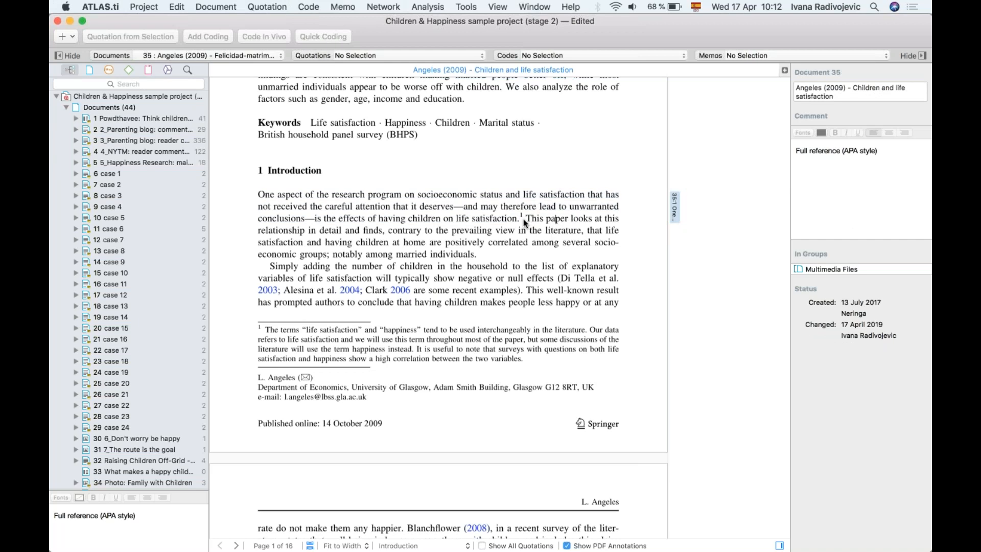
{"action": "left_click_drag", "start_coordinate": [526, 218], "coordinate": [474, 254]}
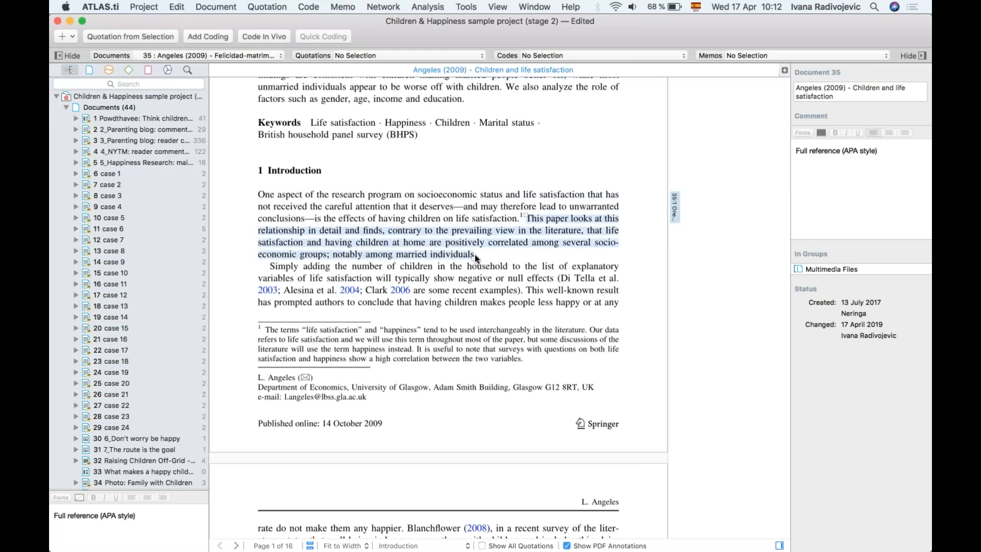
{"action": "right_click", "coordinate": [545, 232]}
{"action": "left_click", "coordinate": [583, 230]}
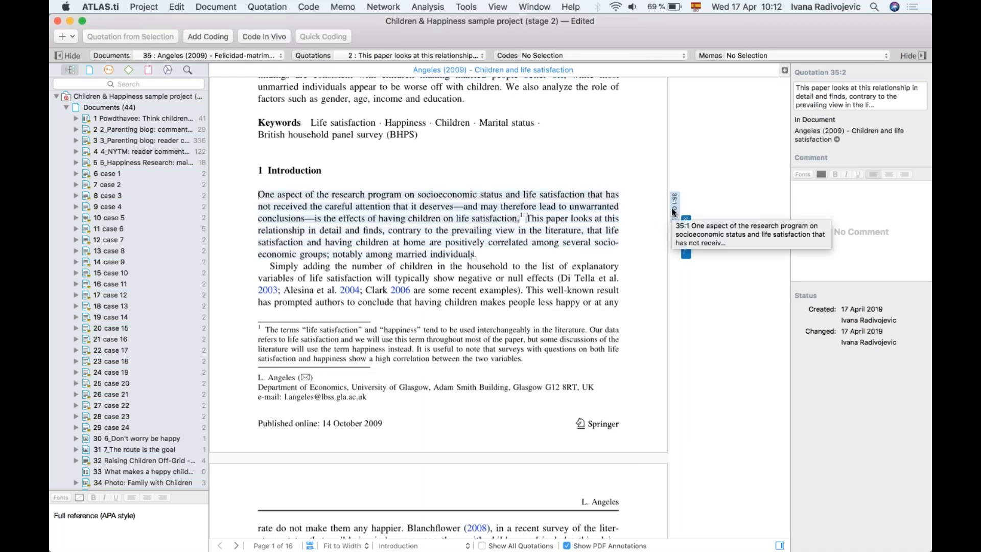
- Start coding the page 2 passage from the 2008 survey citation to "only slightly affect utility" with the existing code Well-being
{"action": "scroll", "coordinate": [460, 421], "scroll_direction": "down", "scroll_amount": 5}
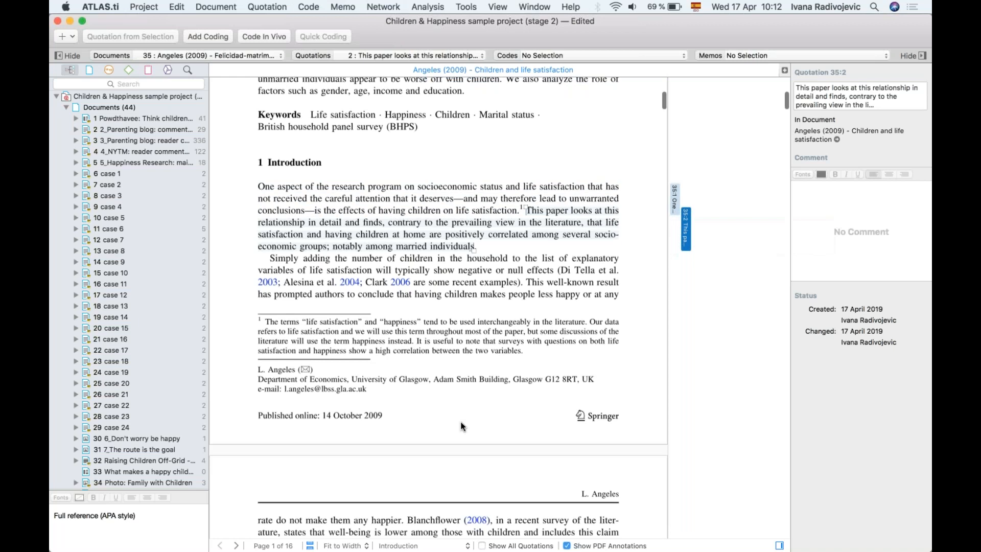
{"action": "scroll", "coordinate": [461, 424], "scroll_direction": "down", "scroll_amount": 5}
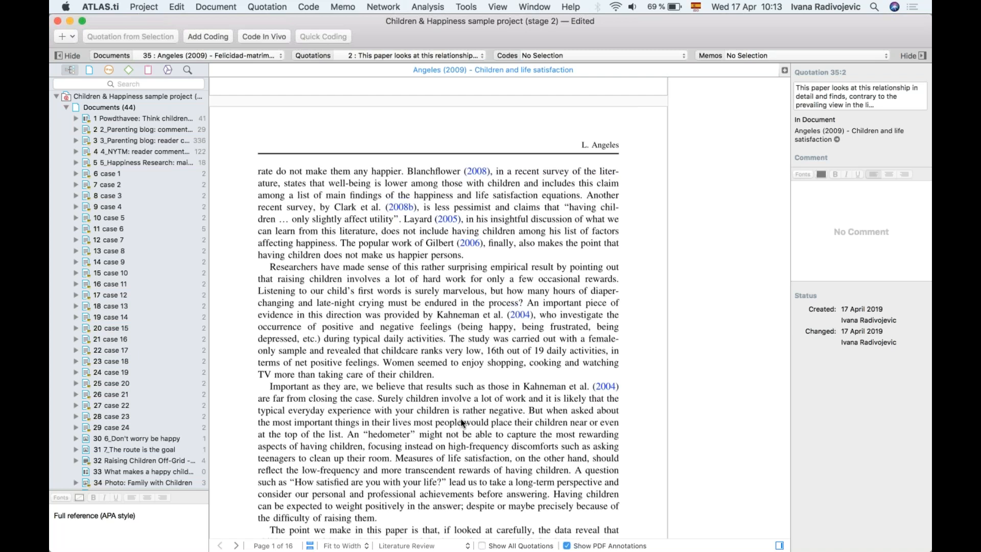
{"action": "left_click_drag", "start_coordinate": [408, 171], "coordinate": [401, 222]}
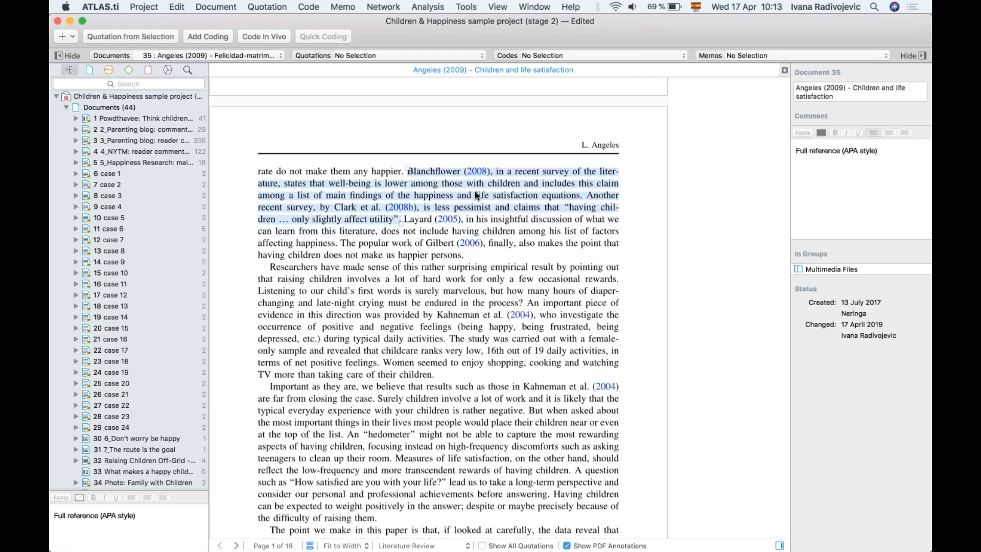
{"action": "right_click", "coordinate": [490, 184]}
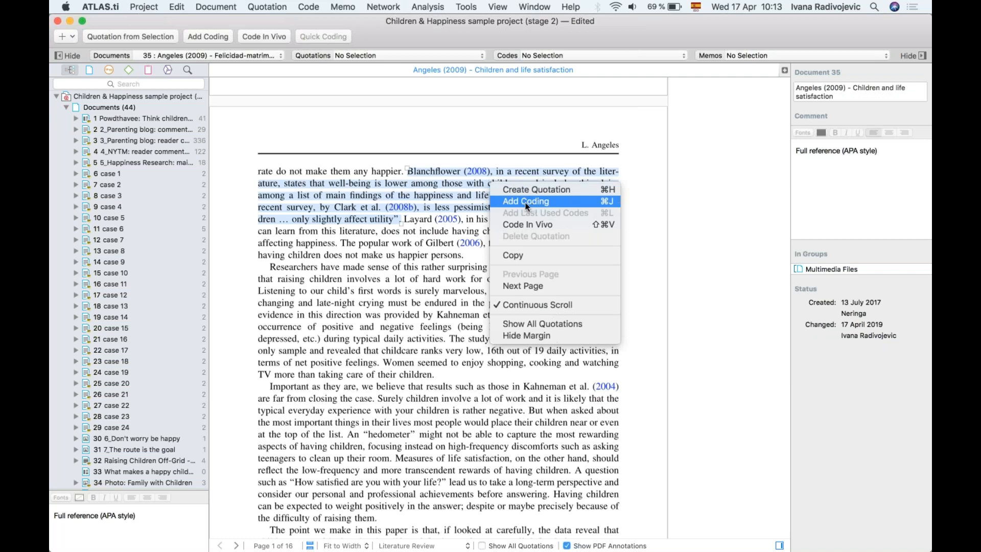
{"action": "left_click", "coordinate": [530, 203]}
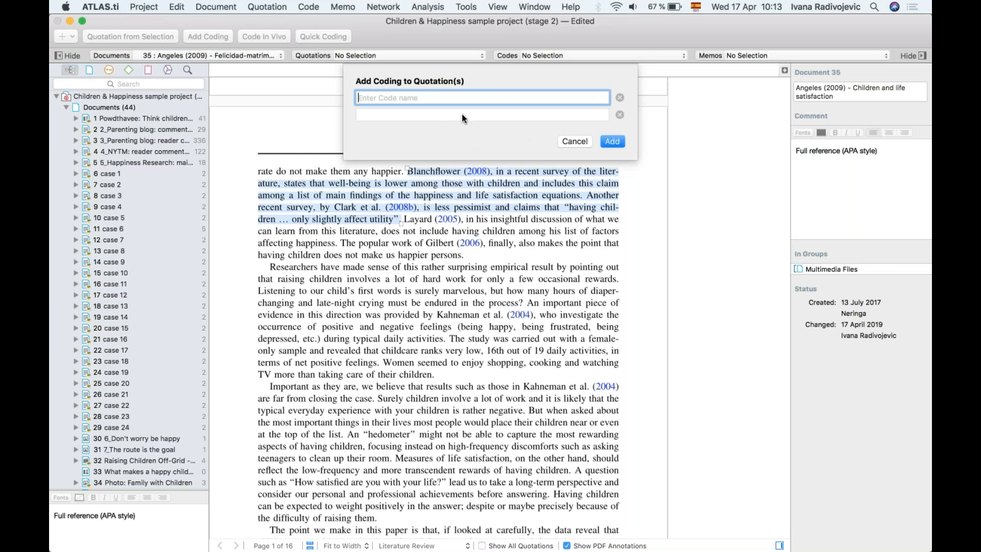
{"action": "type", "text": "well"}
{"action": "left_click", "coordinate": [407, 115]}
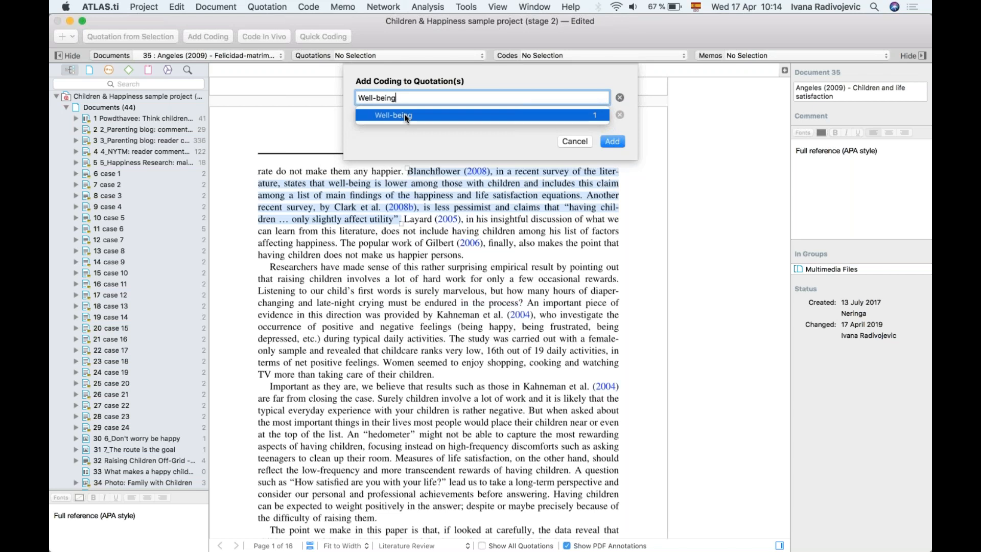
{"action": "left_click", "coordinate": [404, 114]}
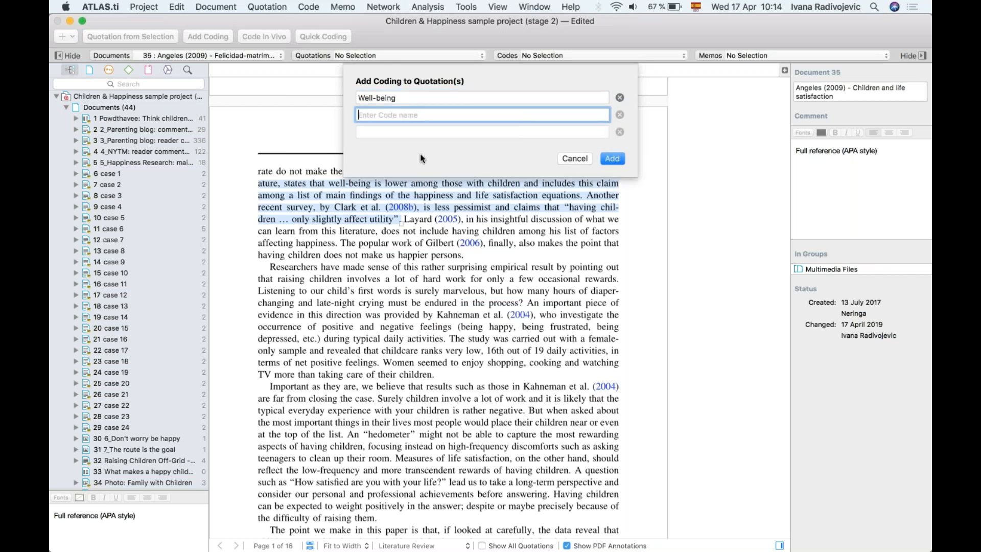
- Add the codes "Pessimistic claims" and "Utility" to the coding and apply all the codes to the passage
{"action": "type", "text": "Pessimist claims"}
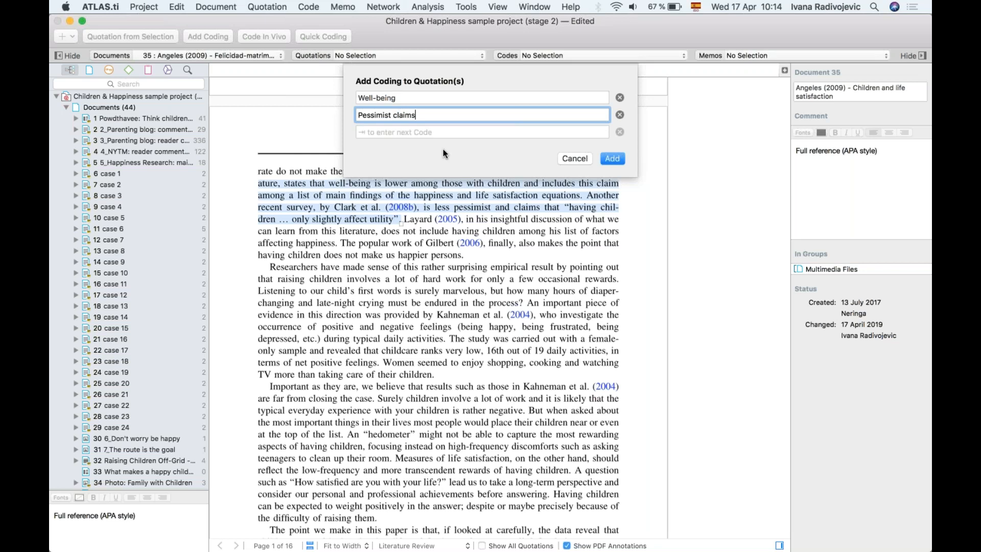
{"action": "left_click", "coordinate": [392, 114]}
{"action": "type", "text": "ic"}
{"action": "key", "text": "Tab"}
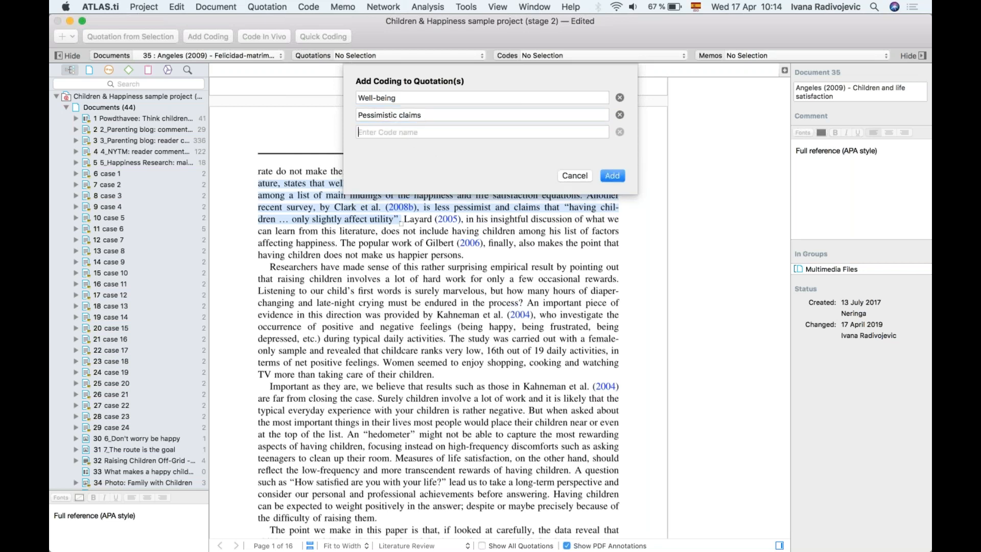
{"action": "type", "text": "Utility"}
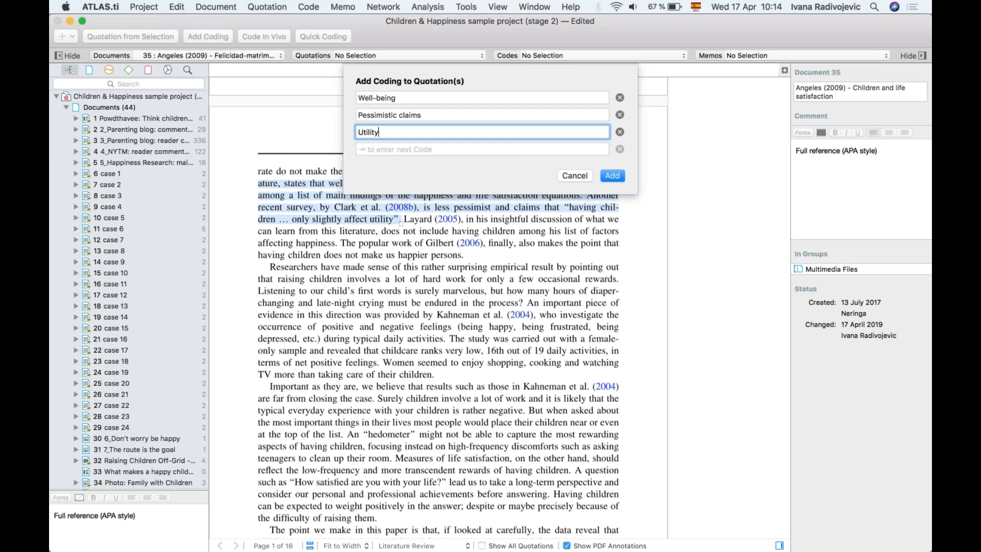
{"action": "left_click", "coordinate": [604, 175]}
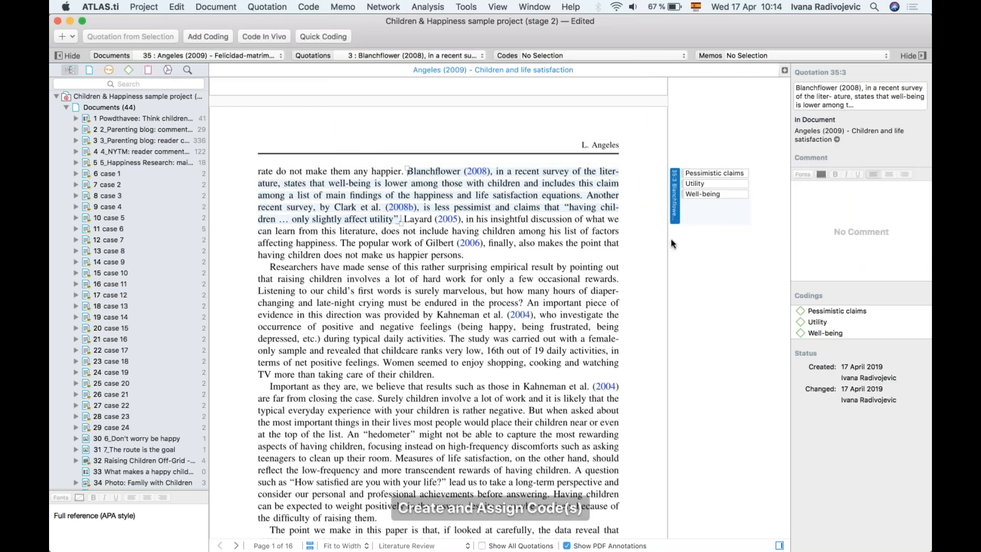
- Code the words "child's first words" in vivo in the second paragraph of page 2
{"action": "left_click_drag", "start_coordinate": [709, 183], "coordinate": [509, 354]}
{"action": "scroll", "coordinate": [509, 354], "scroll_direction": "down", "scroll_amount": 2}
{"action": "left_click", "coordinate": [441, 271]}
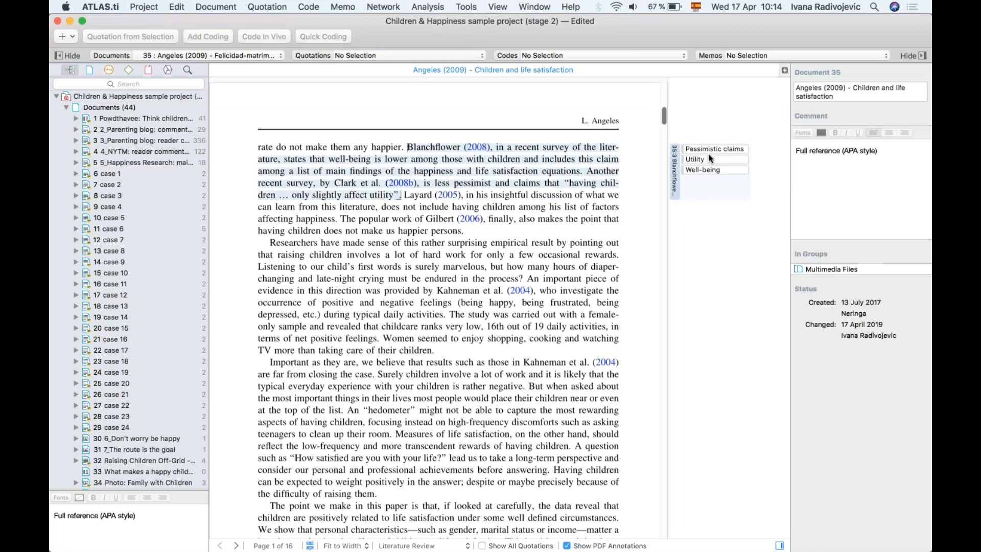
{"action": "scroll", "coordinate": [406, 274], "scroll_direction": "down", "scroll_amount": 1}
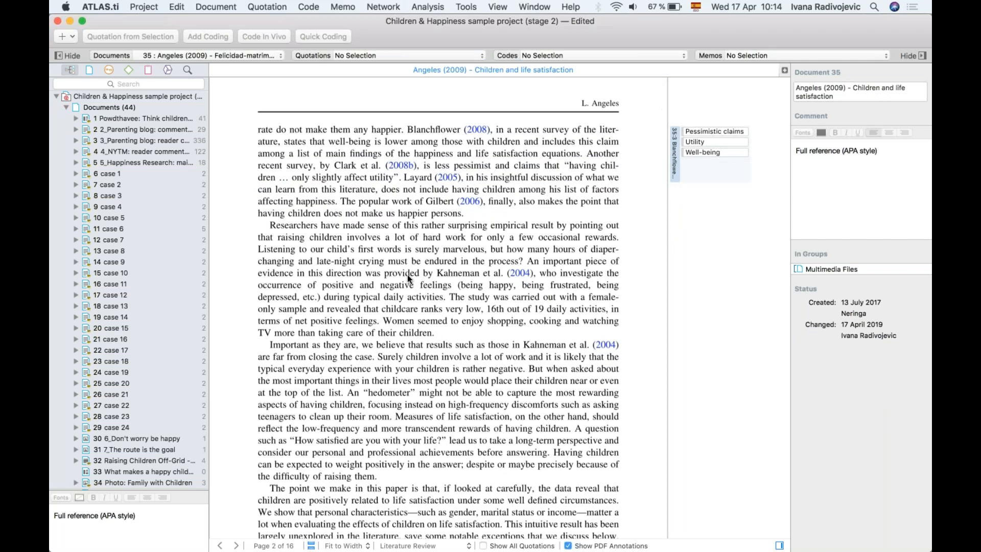
{"action": "scroll", "coordinate": [406, 274], "scroll_direction": "down", "scroll_amount": 1}
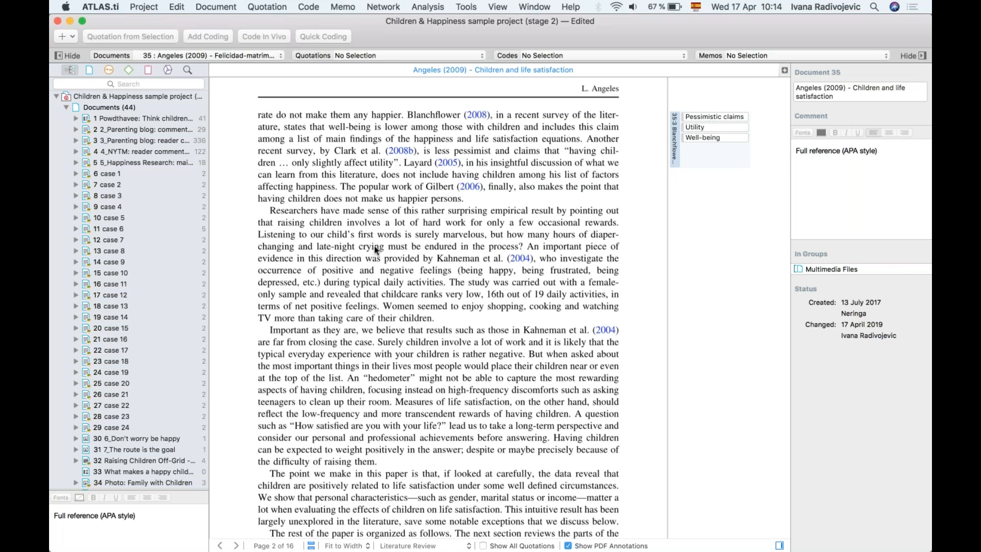
{"action": "left_click_drag", "start_coordinate": [326, 235], "coordinate": [400, 234]}
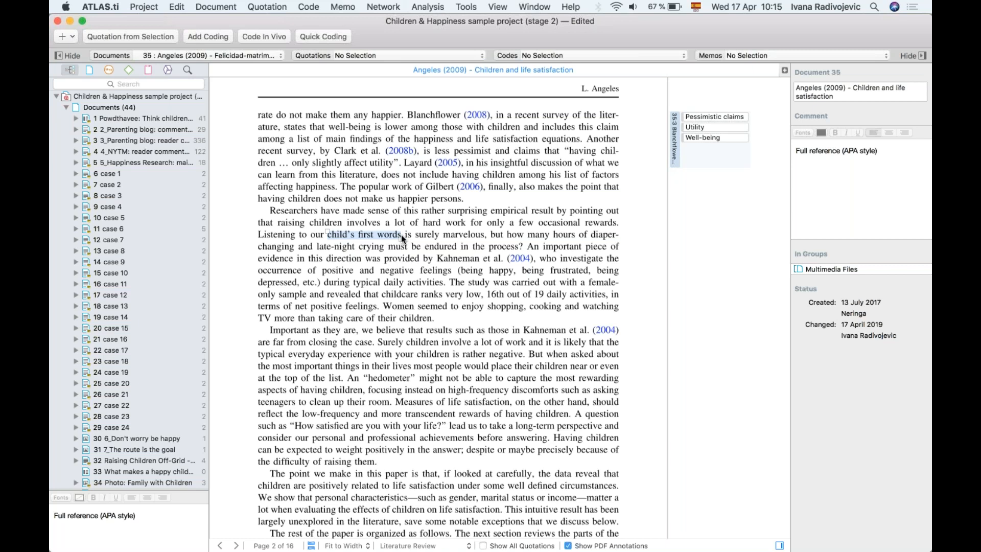
{"action": "right_click", "coordinate": [383, 236]}
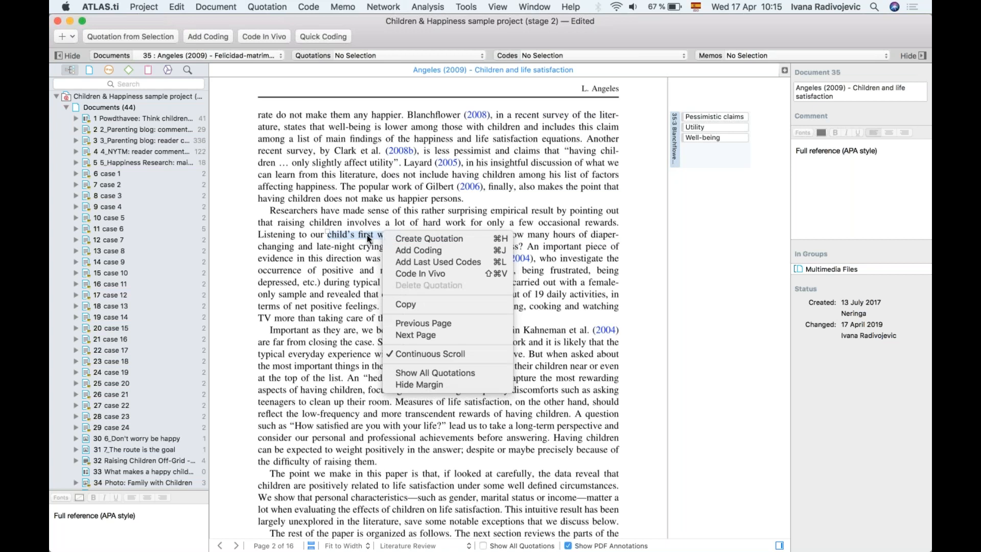
{"action": "left_click", "coordinate": [414, 272]}
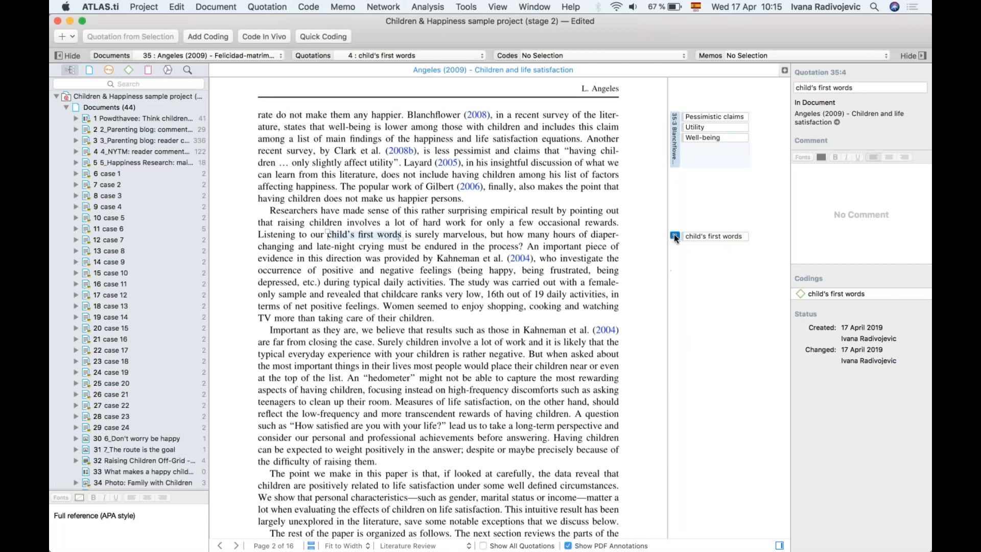
- Extend the "child's first words" quotation so it runs from "Listening to our" to "during typical daily activities"
{"action": "scroll", "coordinate": [403, 343], "scroll_direction": "down", "scroll_amount": 1}
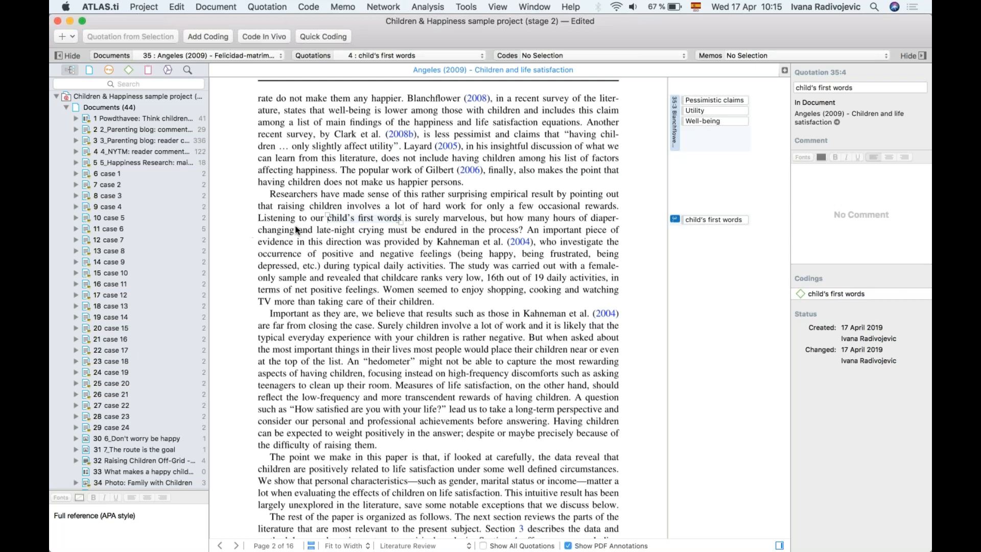
{"action": "left_click_drag", "start_coordinate": [327, 214], "coordinate": [259, 218]}
{"action": "left_click_drag", "start_coordinate": [407, 225], "coordinate": [445, 267]}
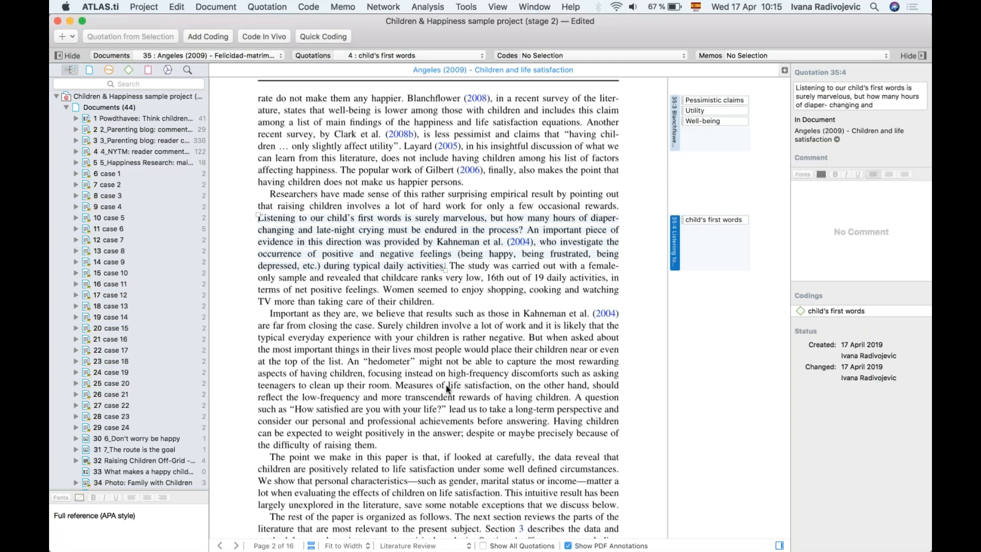
- Select the page 2 sentence from "The point we make in this paper" to "under some well defined circumstances"
{"action": "scroll", "coordinate": [446, 387], "scroll_direction": "down", "scroll_amount": 3}
{"action": "scroll", "coordinate": [446, 386], "scroll_direction": "down", "scroll_amount": 5}
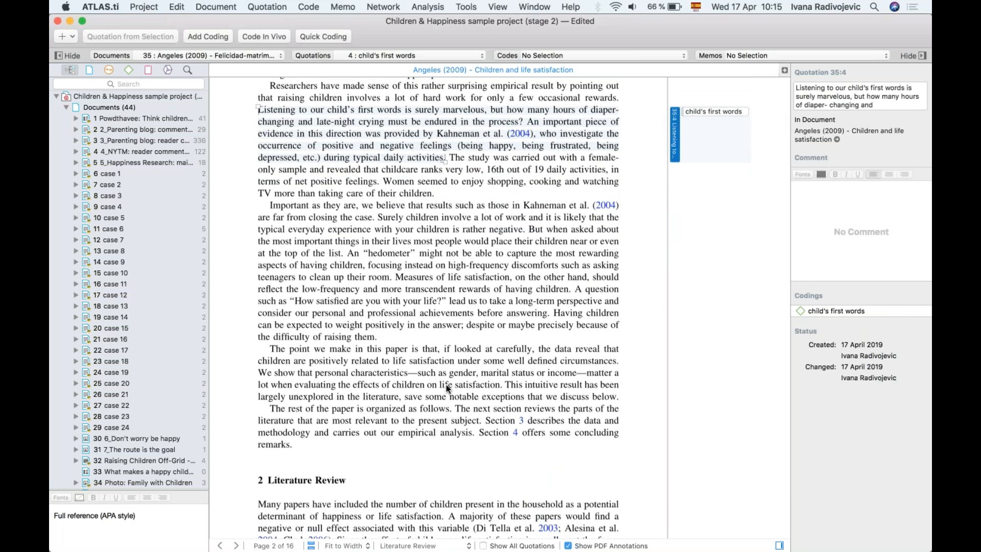
{"action": "scroll", "coordinate": [367, 320], "scroll_direction": "down", "scroll_amount": 1}
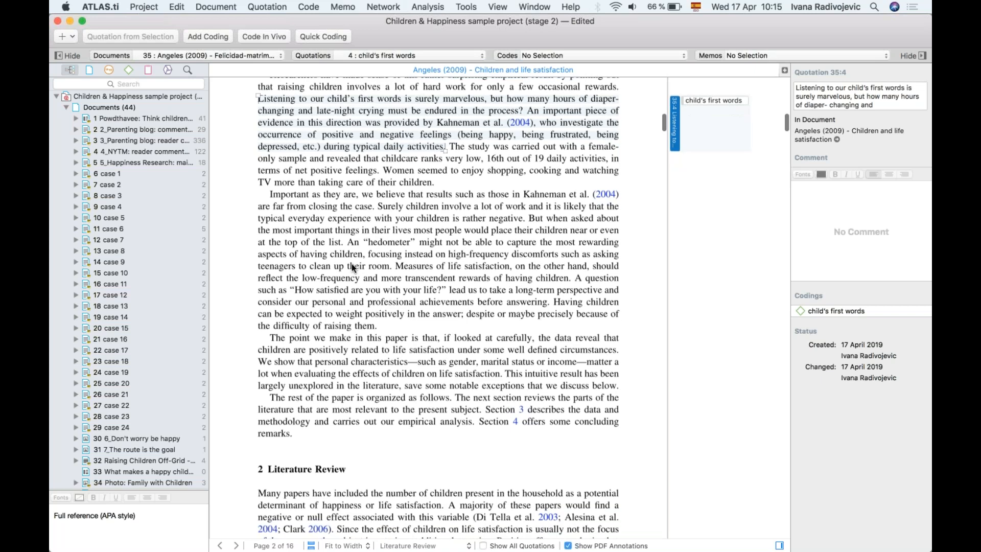
{"action": "scroll", "coordinate": [366, 320], "scroll_direction": "down", "scroll_amount": 4}
{"action": "left_click_drag", "start_coordinate": [268, 283], "coordinate": [619, 297]}
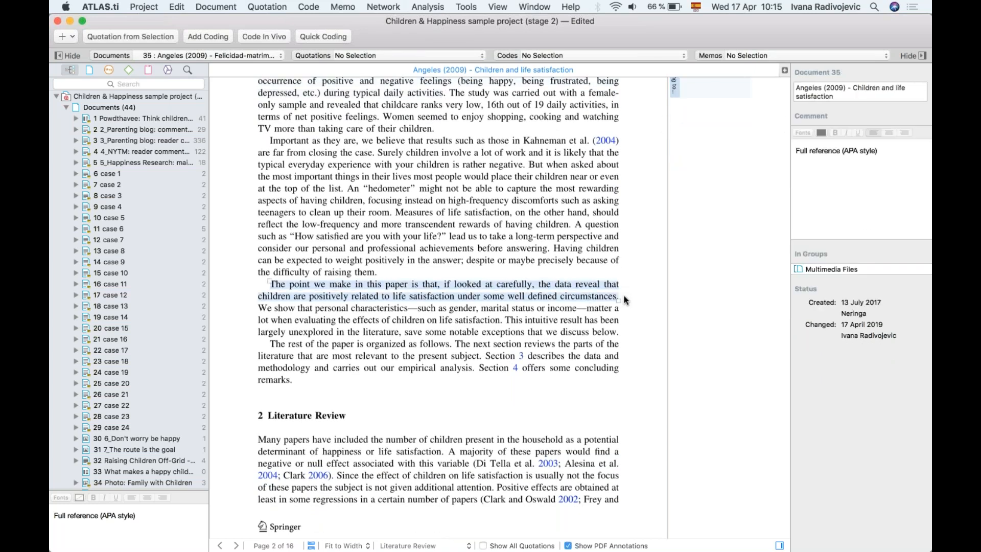
{"action": "scroll", "coordinate": [714, 96], "scroll_direction": "up", "scroll_amount": 6}
{"action": "scroll", "coordinate": [705, 102], "scroll_direction": "down", "scroll_amount": 2}
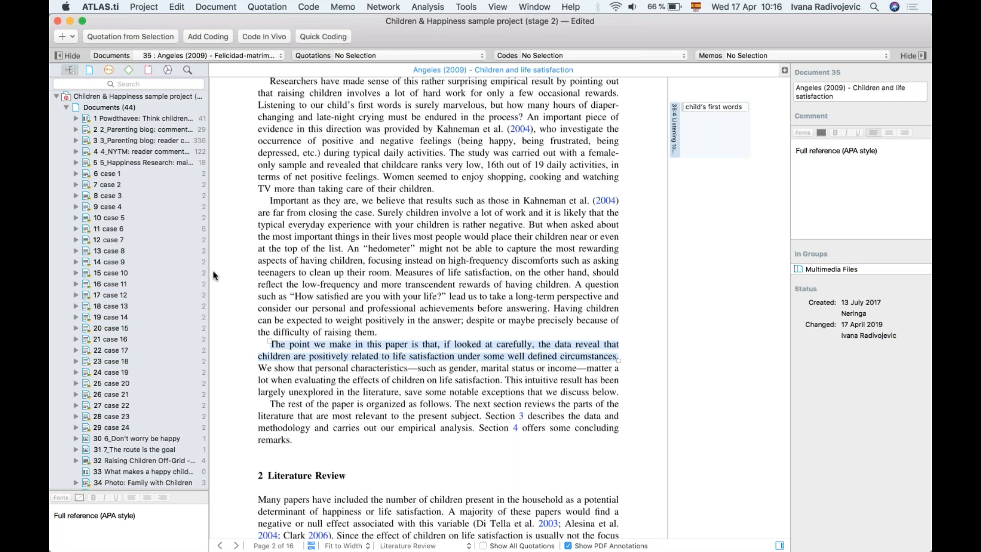
- Code the selected sentence with the existing codes "child's first words" and "def happiness: fulfillment" from the project's code list
{"action": "left_click", "coordinate": [66, 107]}
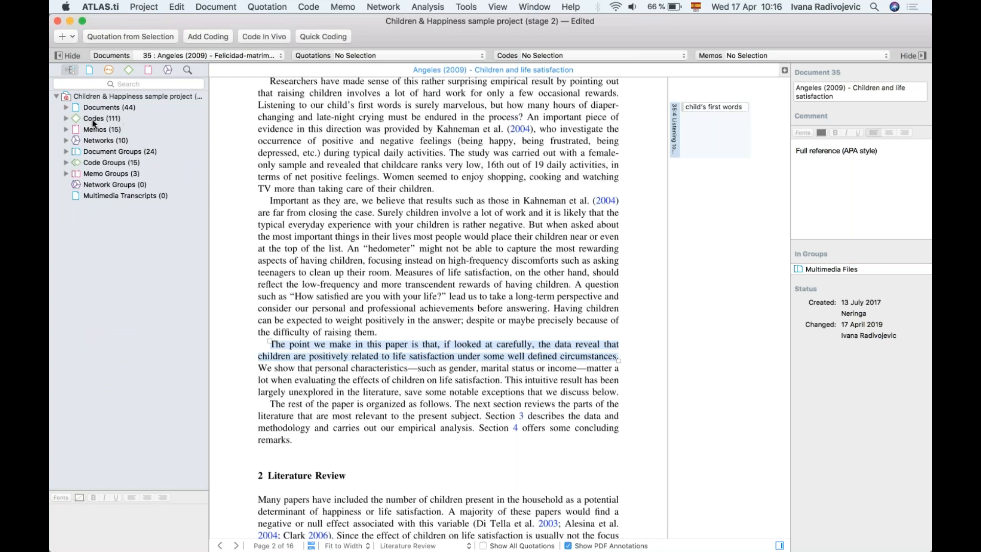
{"action": "left_click", "coordinate": [67, 119]}
{"action": "scroll", "coordinate": [120, 215], "scroll_direction": "down", "scroll_amount": 10}
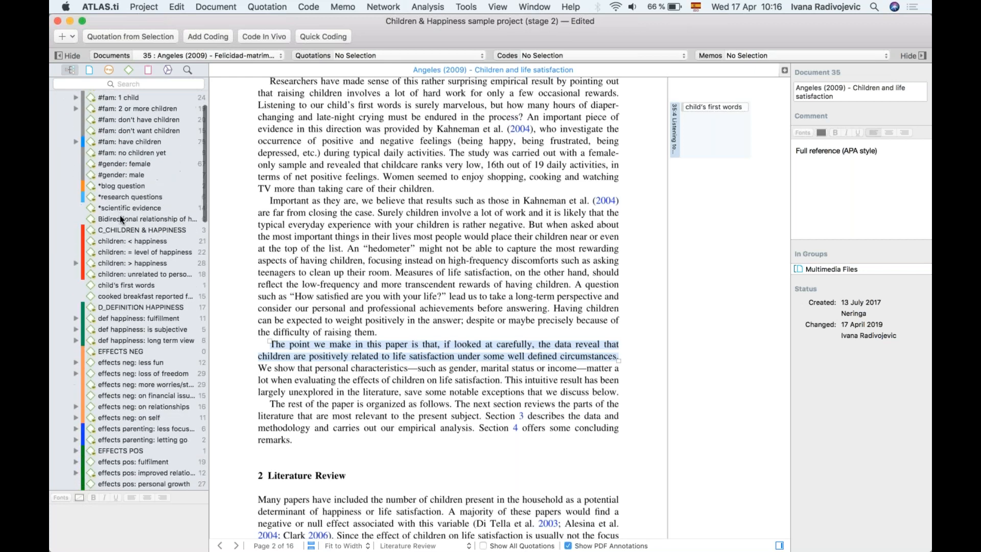
{"action": "scroll", "coordinate": [119, 215], "scroll_direction": "up", "scroll_amount": 5}
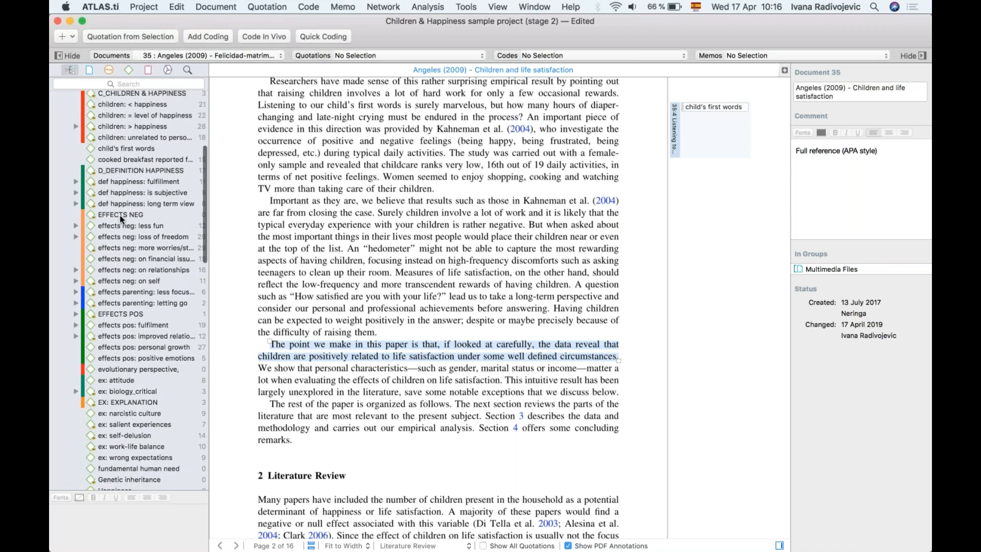
{"action": "left_click", "coordinate": [115, 205]}
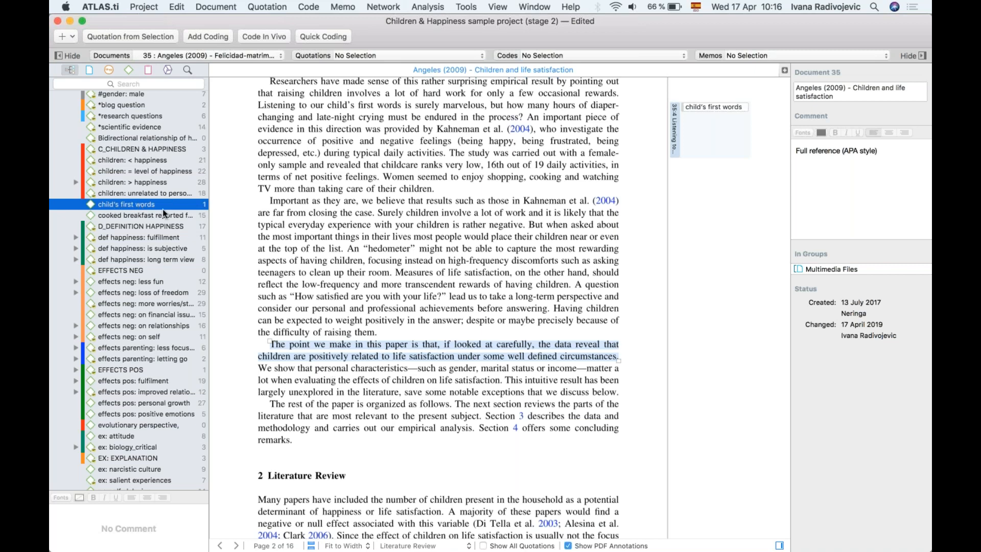
{"action": "left_click_drag", "start_coordinate": [140, 207], "coordinate": [362, 344]}
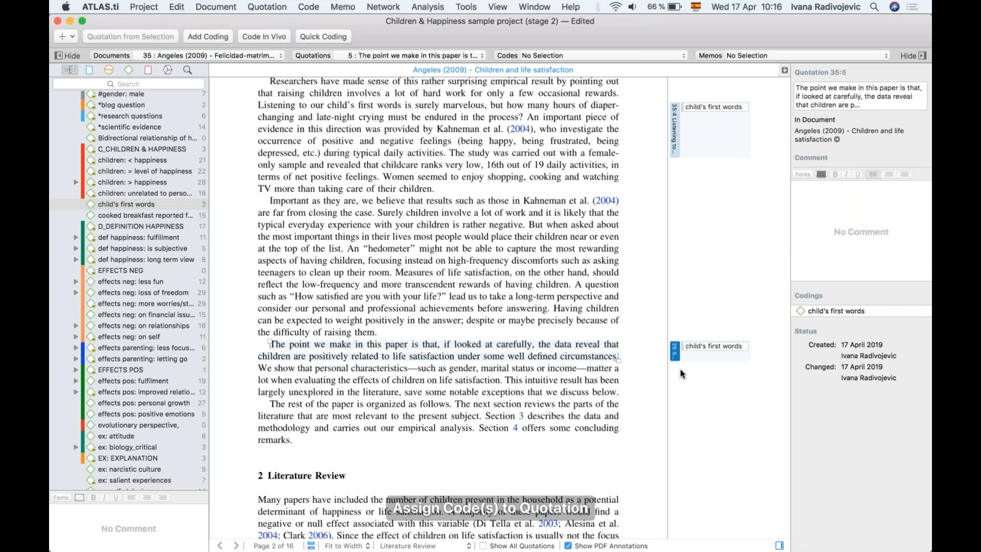
{"action": "left_click_drag", "start_coordinate": [134, 236], "coordinate": [305, 348]}
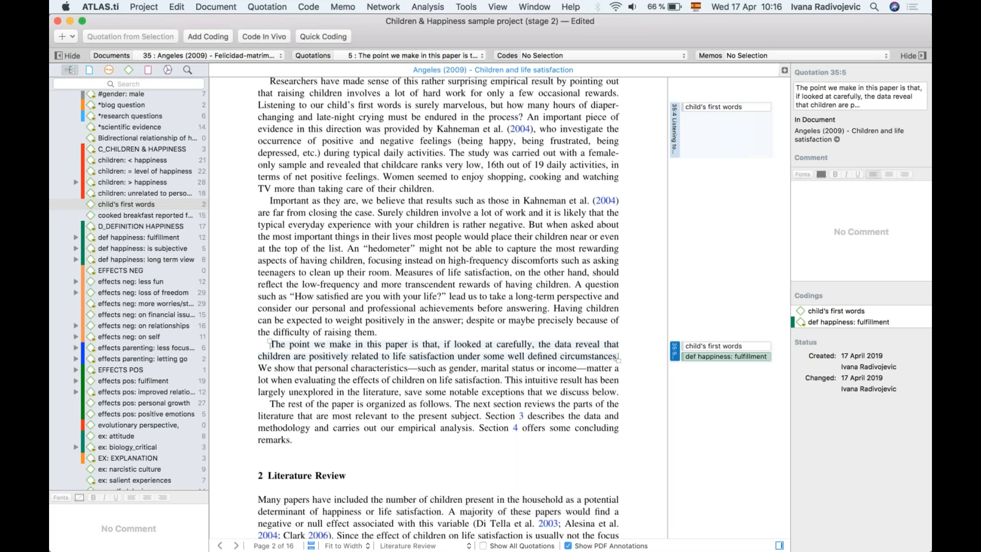
{"action": "scroll", "coordinate": [129, 353], "scroll_direction": "down", "scroll_amount": 5}
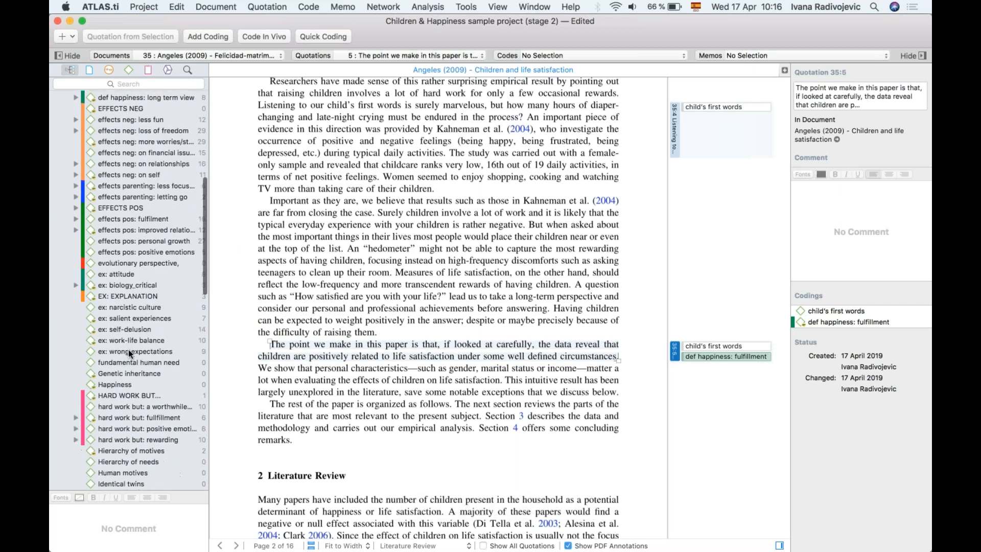
{"action": "scroll", "coordinate": [367, 390], "scroll_direction": "down", "scroll_amount": 2}
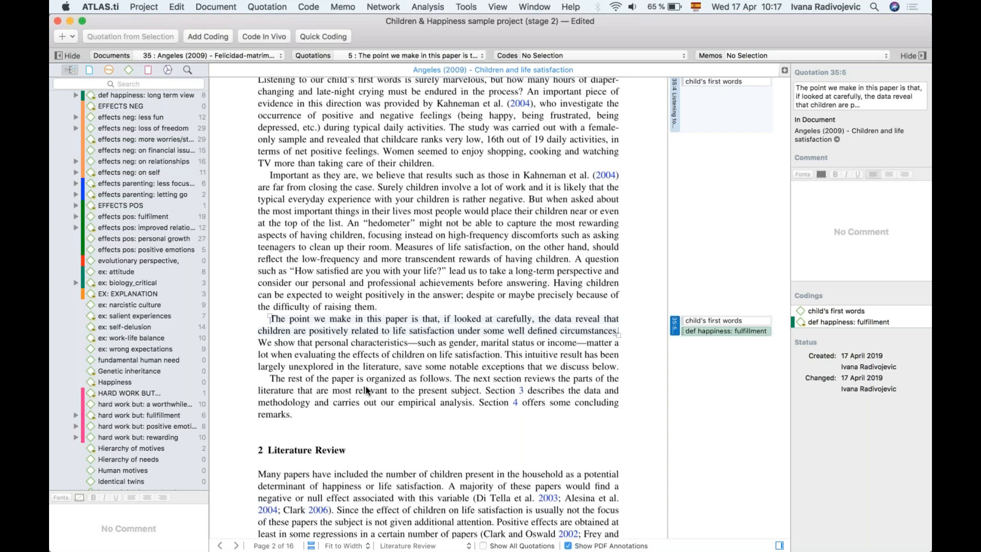
- List the project's memos and create a new memo named "Child's first words"
{"action": "scroll", "coordinate": [167, 347], "scroll_direction": "down", "scroll_amount": 15}
{"action": "left_click", "coordinate": [91, 418]}
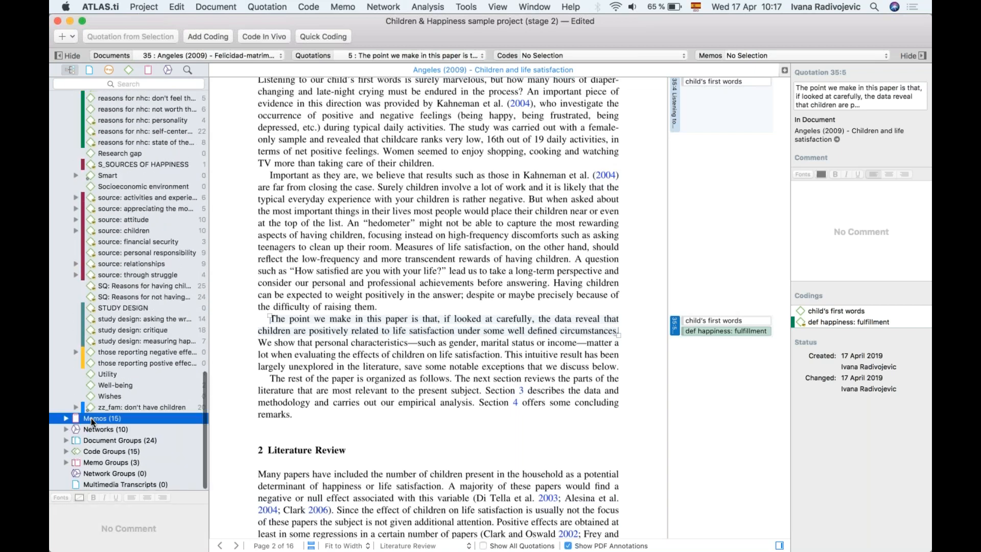
{"action": "left_click", "coordinate": [66, 418]}
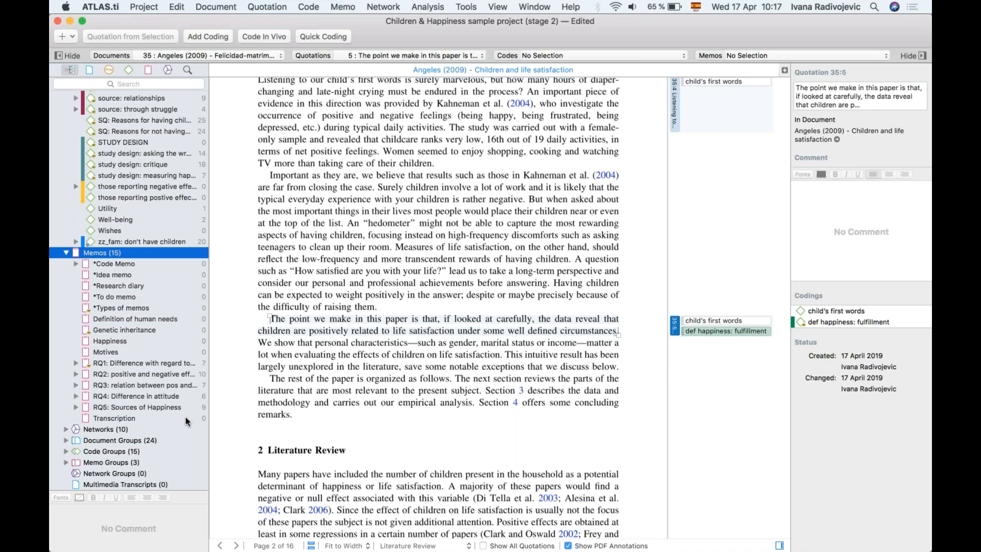
{"action": "left_click", "coordinate": [70, 37]}
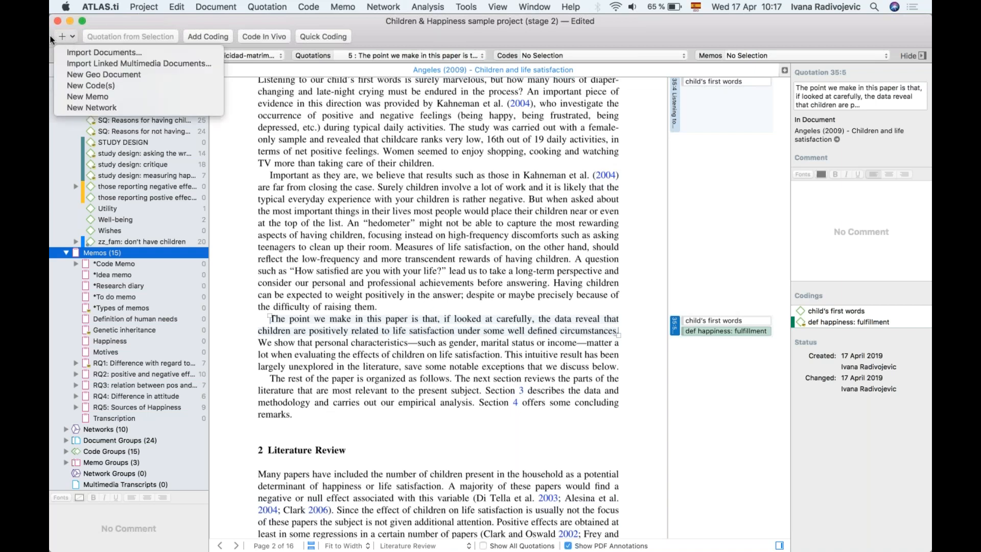
{"action": "left_click", "coordinate": [102, 97]}
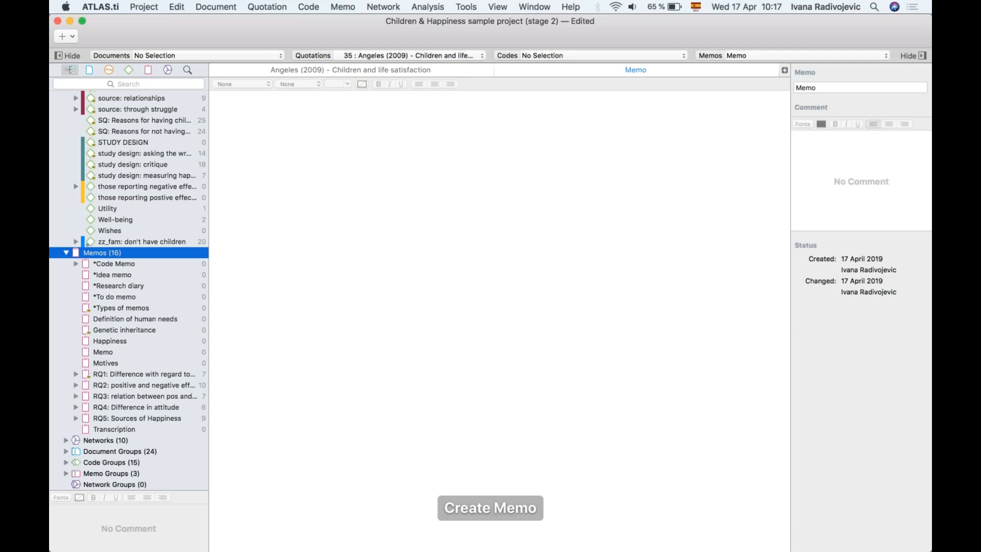
{"action": "left_click", "coordinate": [333, 135]}
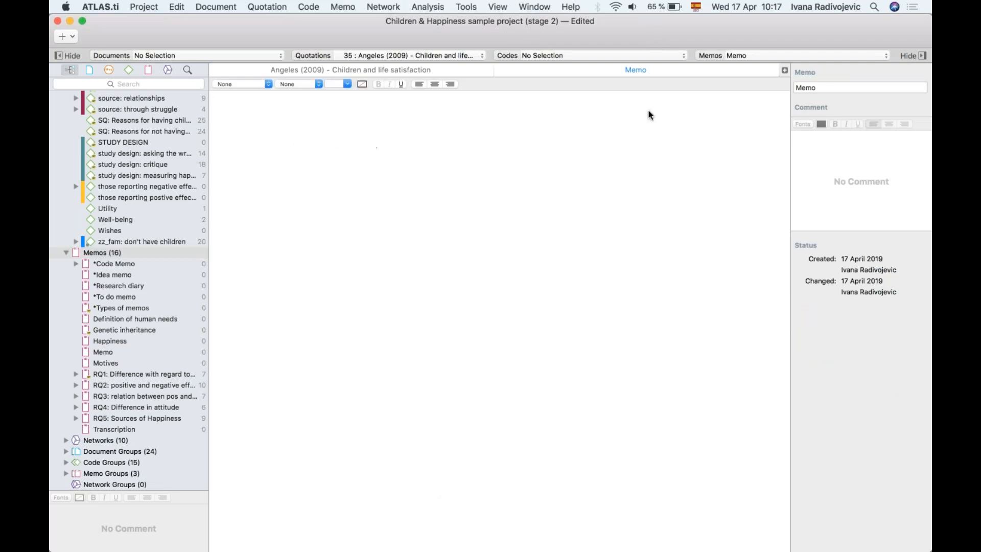
{"action": "double_click", "coordinate": [812, 87]}
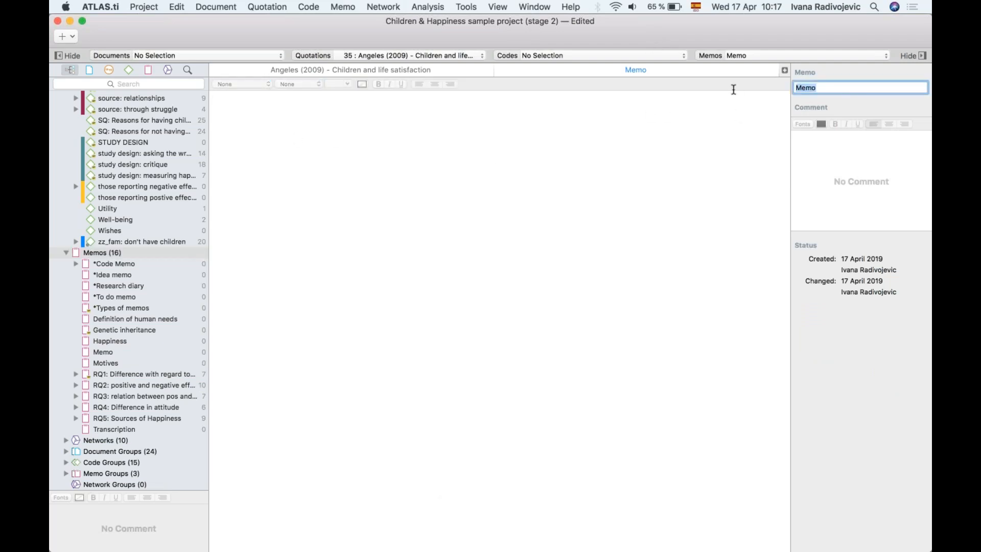
{"action": "type", "text": "Child's flirst words"}
{"action": "key", "text": "Return"}
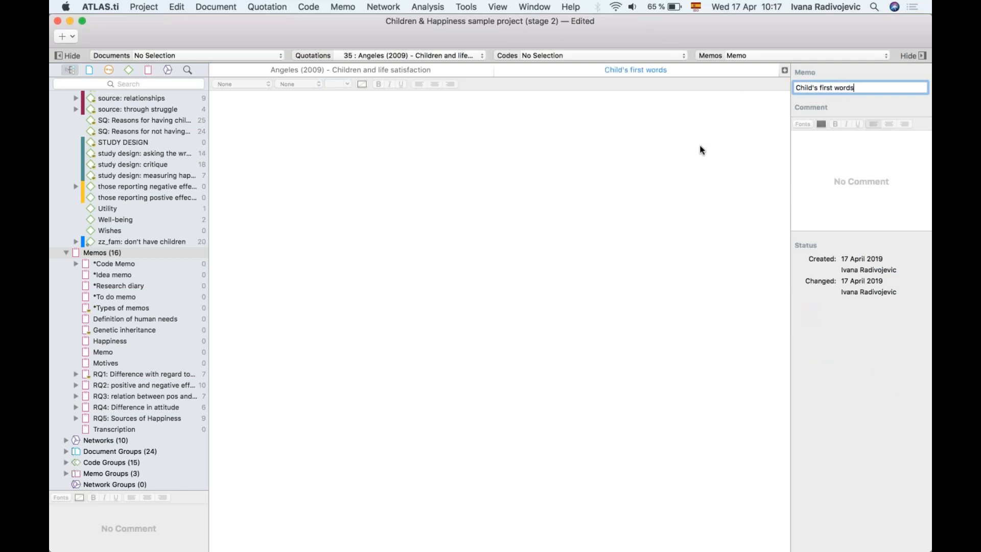
- Insert the current date and time in the memo body and add the line "Cmd + D" below it
{"action": "left_click", "coordinate": [566, 149]}
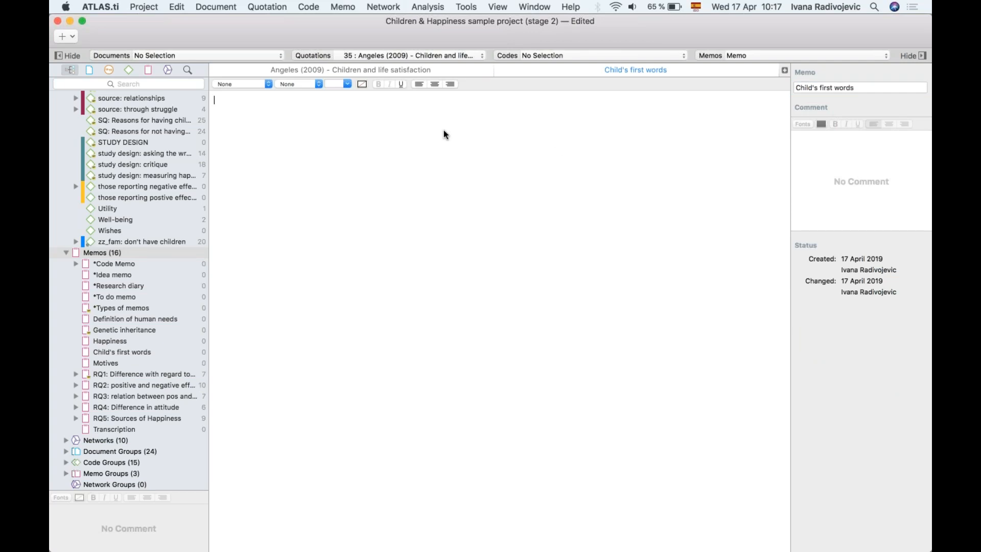
{"action": "left_click", "coordinate": [268, 83]}
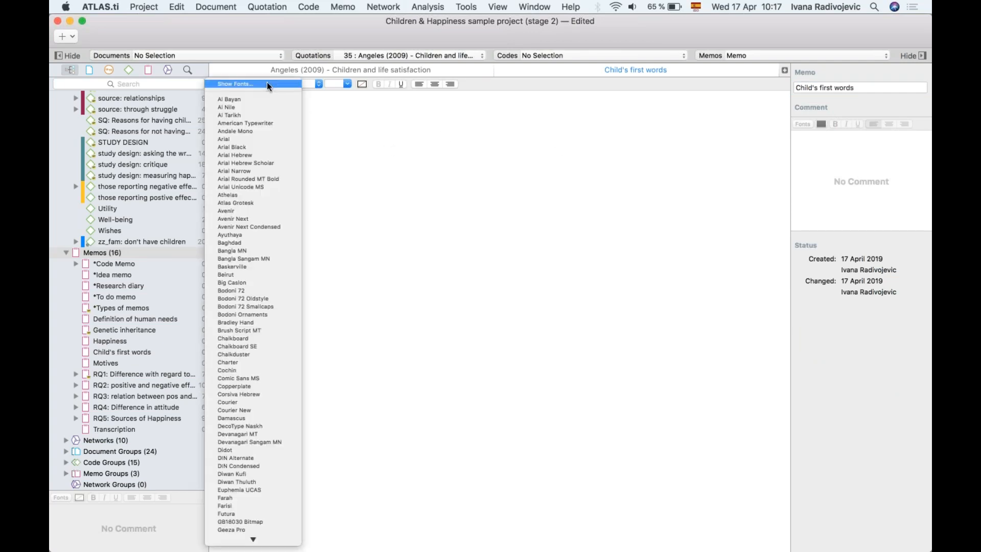
{"action": "left_click", "coordinate": [343, 210]}
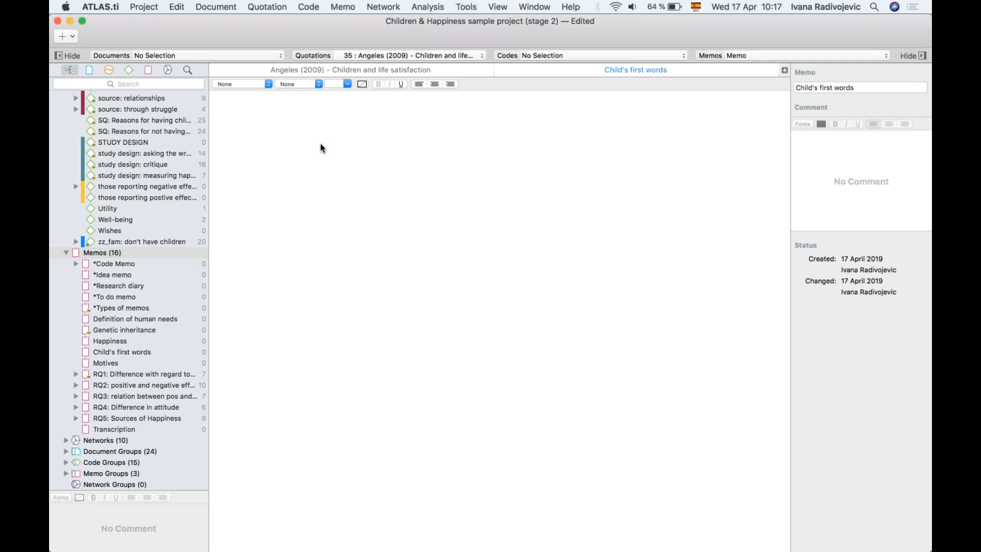
{"action": "key", "text": "shift+super+d"}
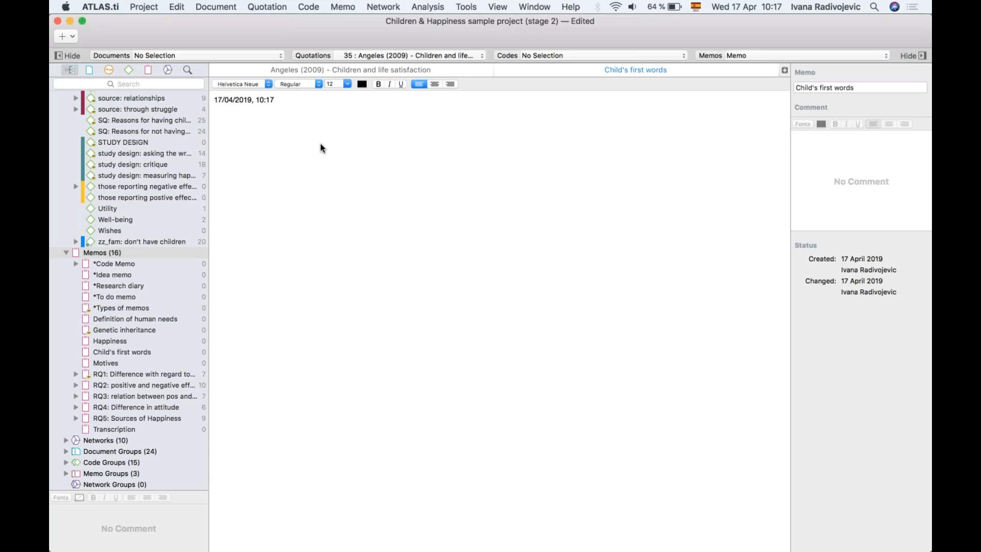
{"action": "key", "text": "Return"}
{"action": "type", "text": "Cmd + D"}
{"action": "key", "text": "Return"}
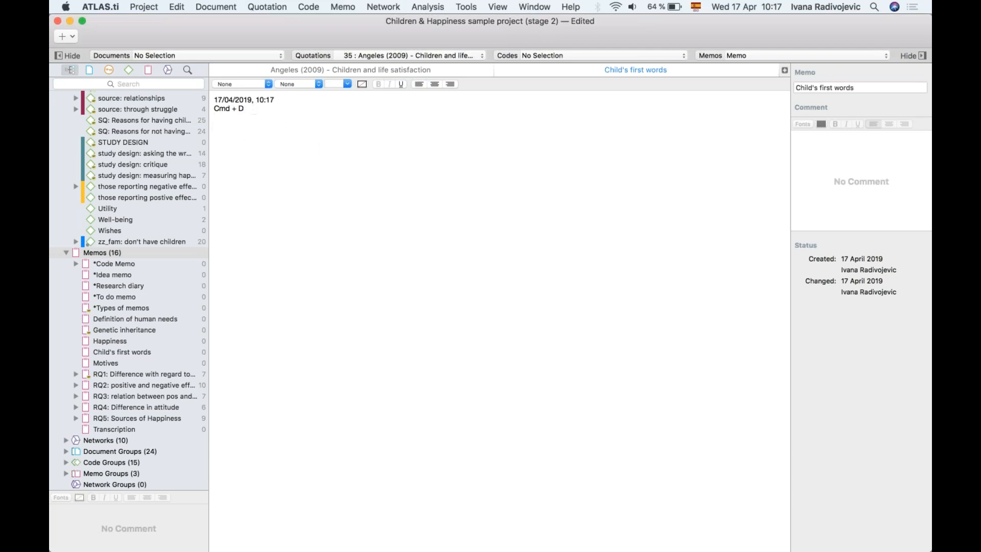
- Write "Write analyses, descriptions, ideas, questions, doubts, research diary, tasks..." in the memo, after a blank line
{"action": "key", "text": "Return"}
{"action": "type", "text": "Write ana"}
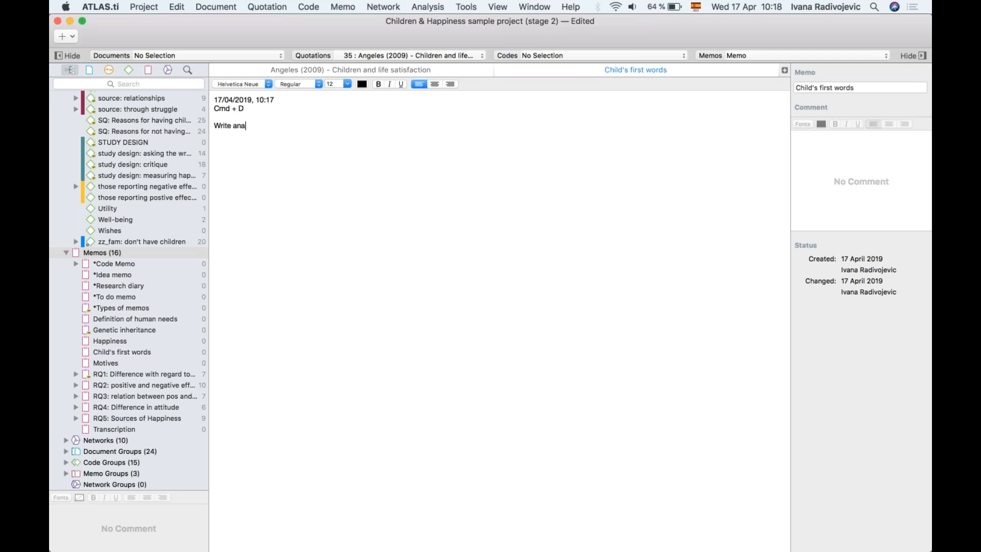
{"action": "type", "text": "lyses, descriptions, ideas, questi"}
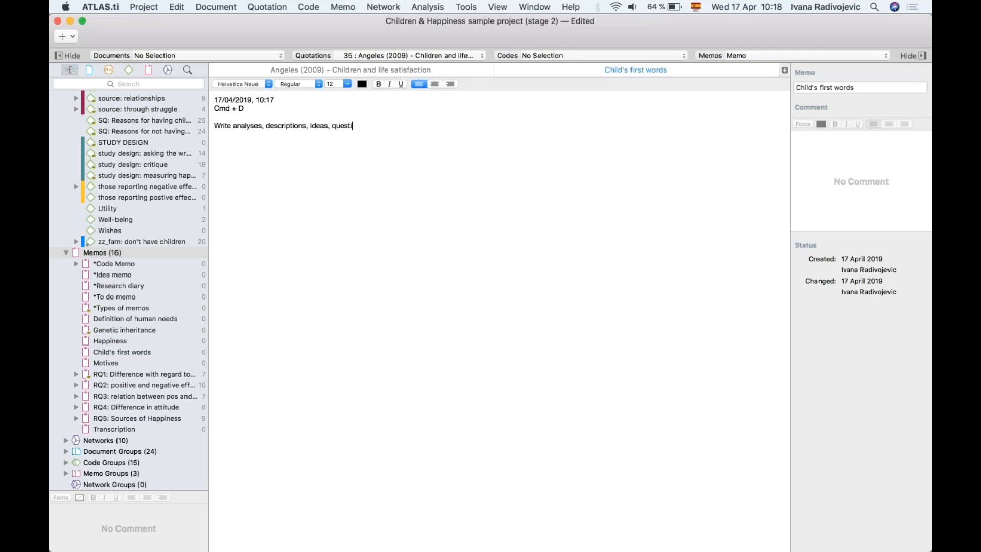
{"action": "type", "text": "ons, doubts, research diary"}
{"action": "type", "text": ", tasks"}
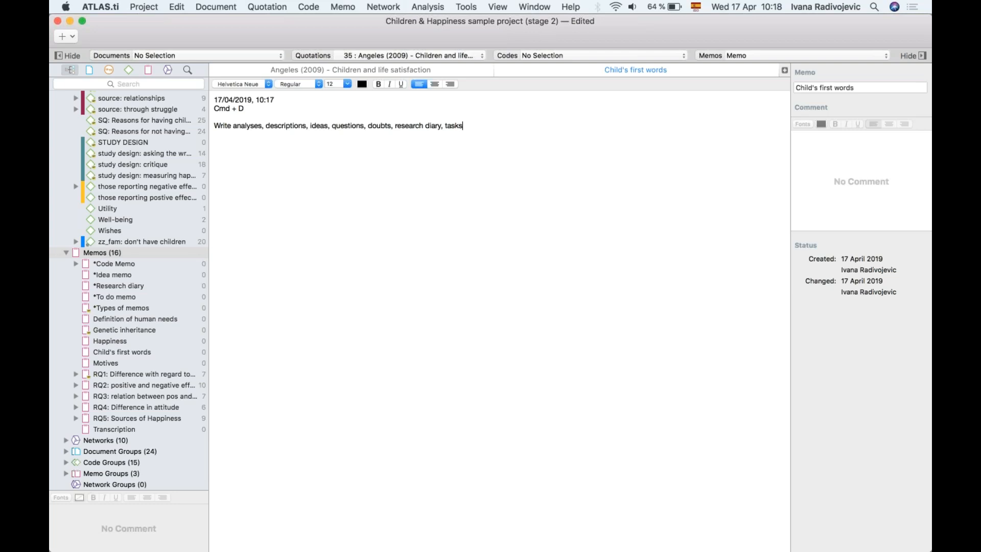
{"action": "type", "text": "..."}
- Add a memo paragraph on finding it really interesting how the 2009 article's author talks about children's first words, and save the project
{"action": "left_click", "coordinate": [214, 143]}
{"action": "type", "text": "I find i t"}
{"action": "key", "text": "BackSpace"}
{"action": "type", "text": "t really interesting how Angeles (2009)"}
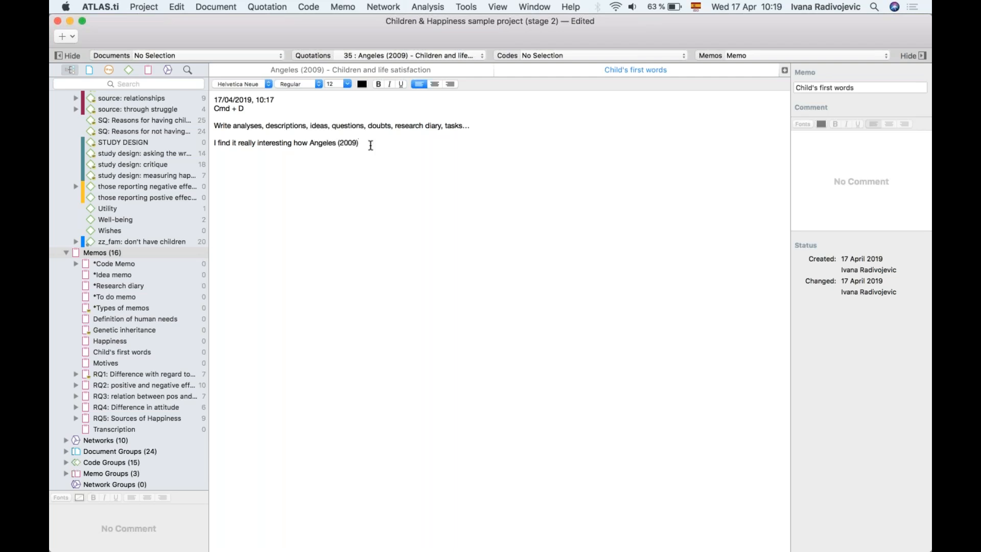
{"action": "type", "text": " talks about children's first words..."}
{"action": "key", "text": "super+s"}
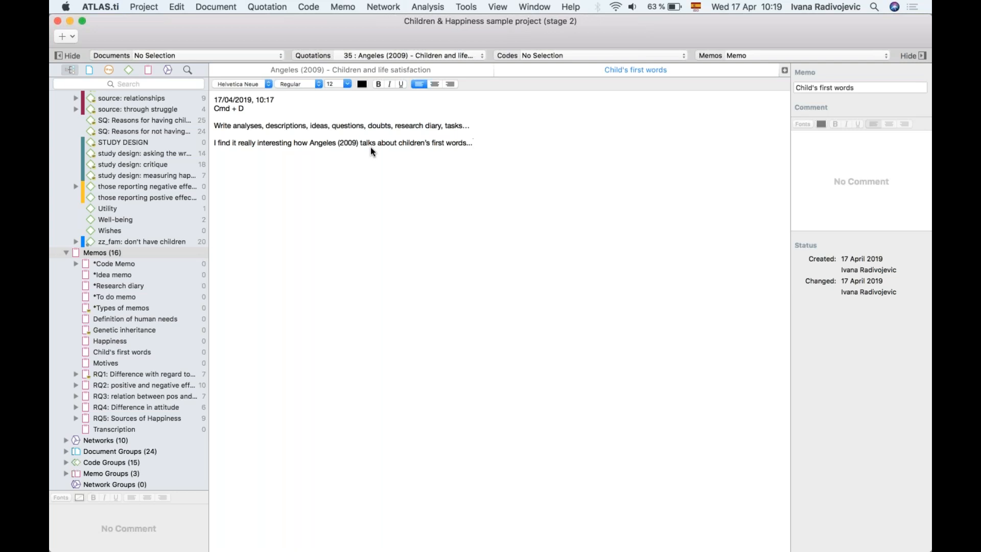
- Link the "Child's first words" memo to the quotation "The point we make in this paper" in the article and open the linked memo
{"action": "left_click", "coordinate": [433, 70]}
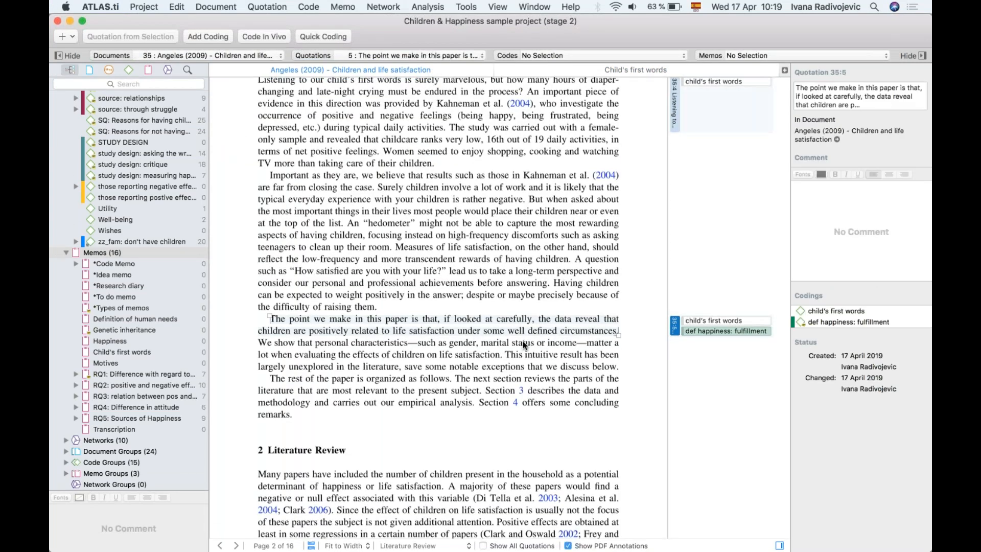
{"action": "scroll", "coordinate": [439, 281], "scroll_direction": "down", "scroll_amount": 4}
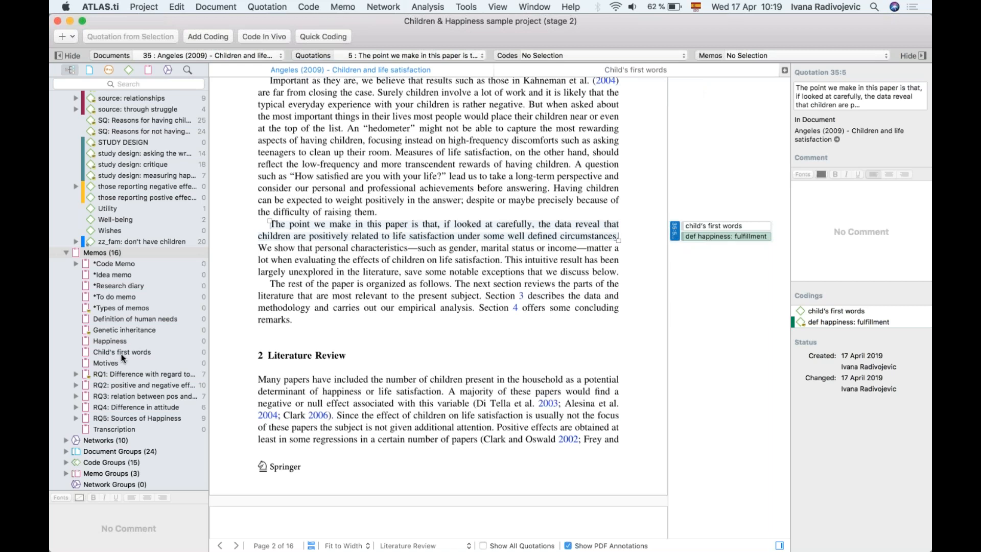
{"action": "left_click", "coordinate": [109, 352]}
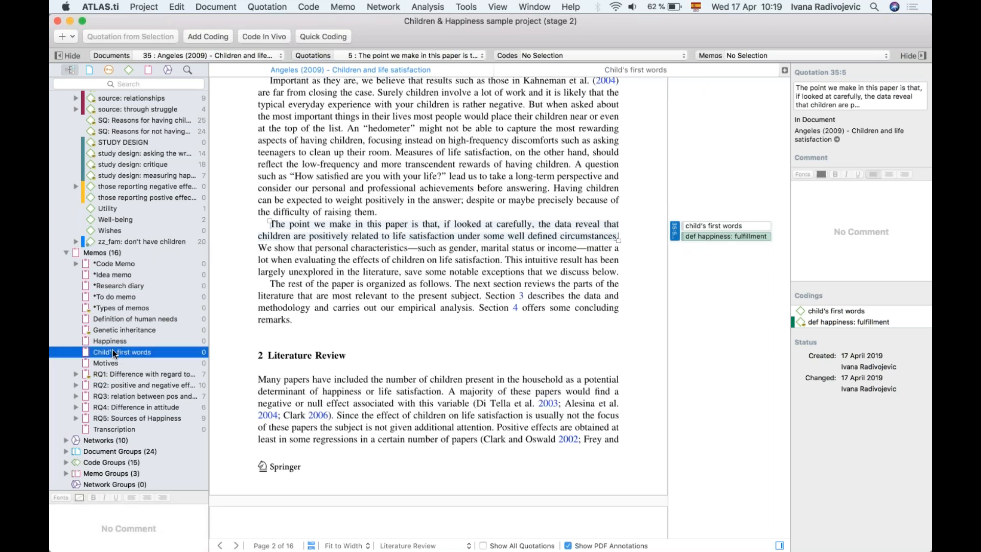
{"action": "left_click_drag", "start_coordinate": [112, 351], "coordinate": [469, 228]}
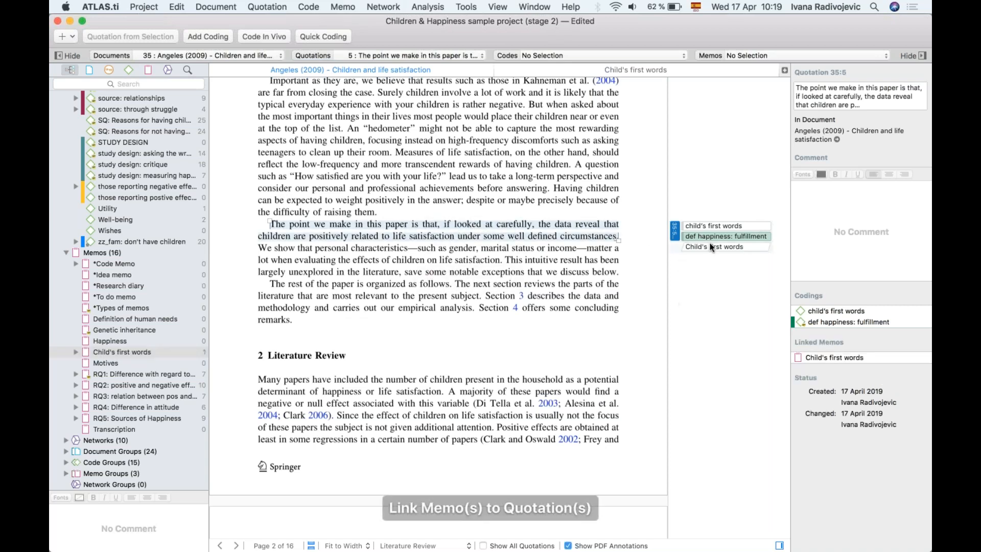
{"action": "left_click", "coordinate": [715, 246]}
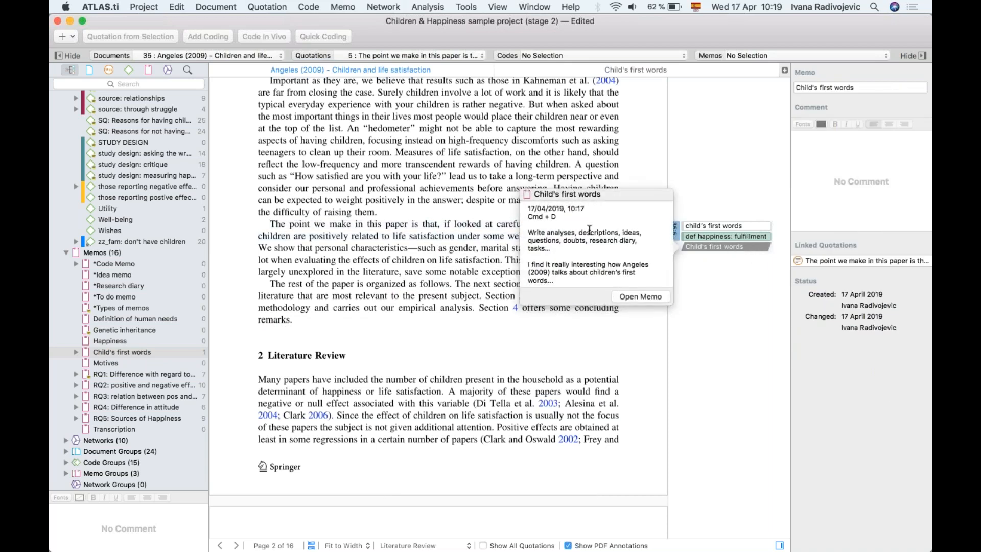
{"action": "left_click", "coordinate": [638, 297]}
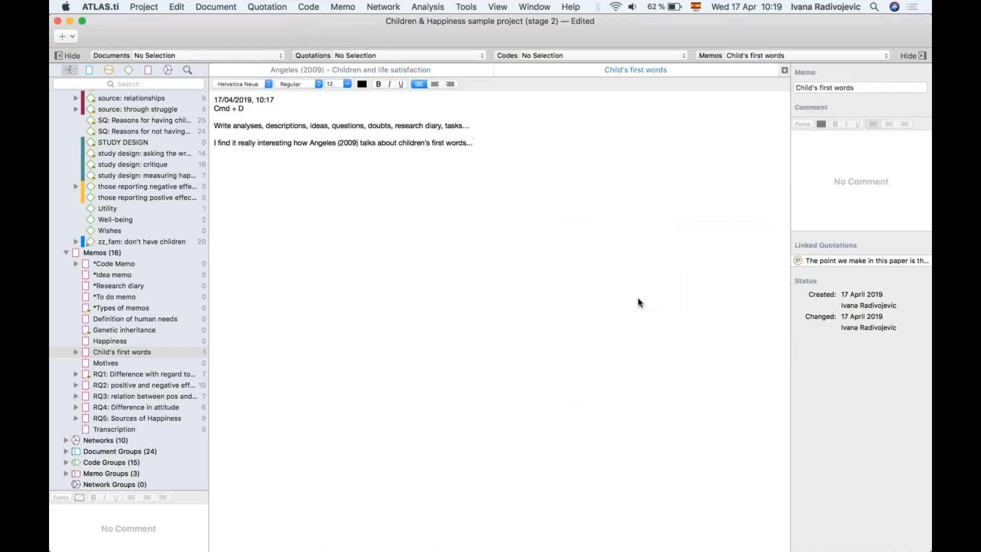
- Close the "Child's first words" memo and return to the first page of the children and life satisfaction article
{"action": "left_click", "coordinate": [500, 71]}
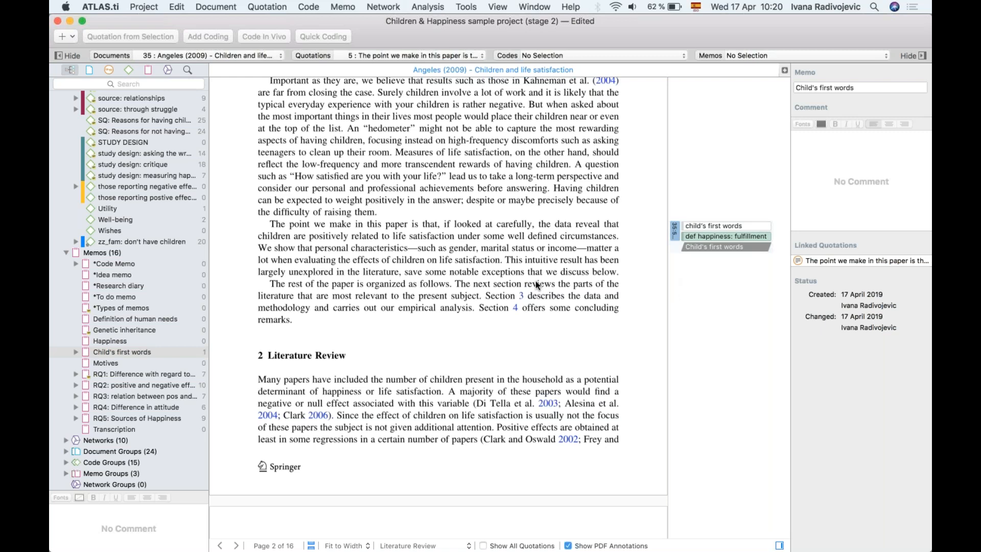
{"action": "scroll", "coordinate": [538, 240], "scroll_direction": "up", "scroll_amount": 15}
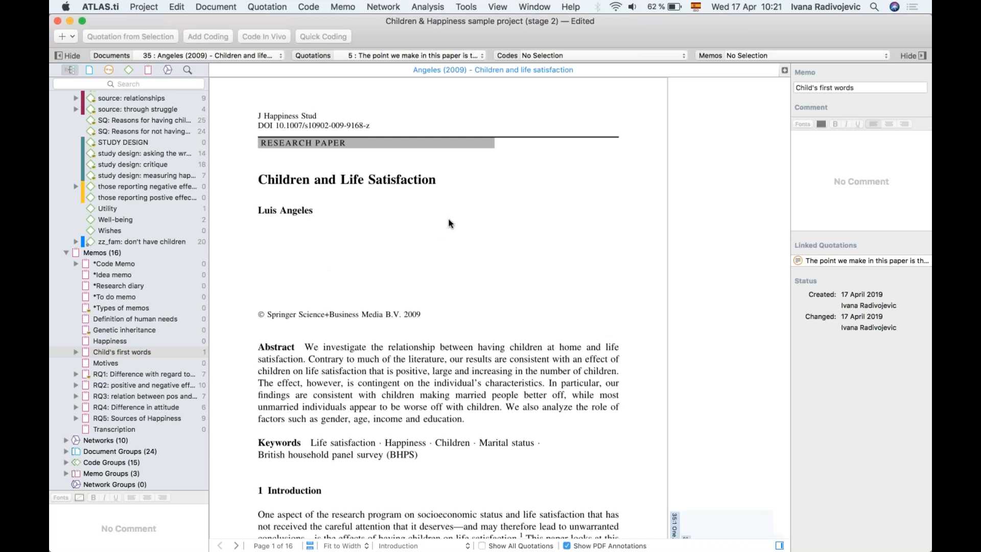
- Run the Word Cruncher on document 35, the 2009 children and life satisfaction article
{"action": "left_click", "coordinate": [426, 7]}
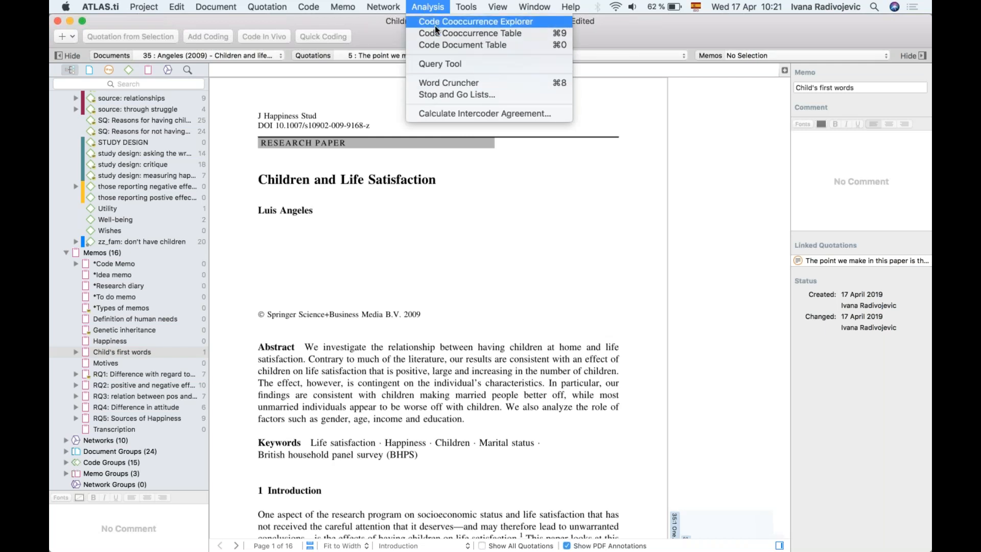
{"action": "left_click", "coordinate": [480, 84]}
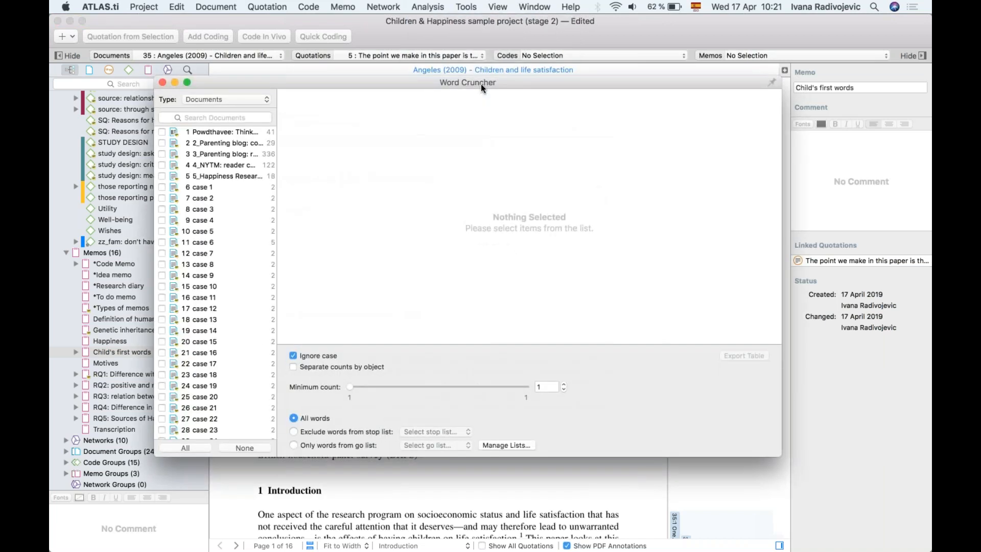
{"action": "scroll", "coordinate": [250, 311], "scroll_direction": "down", "scroll_amount": 5}
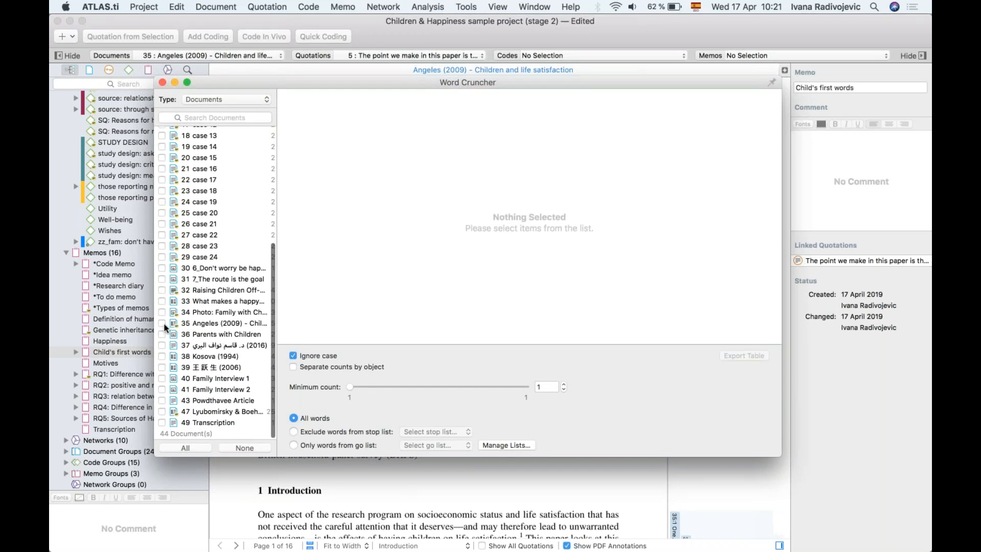
{"action": "left_click", "coordinate": [161, 322]}
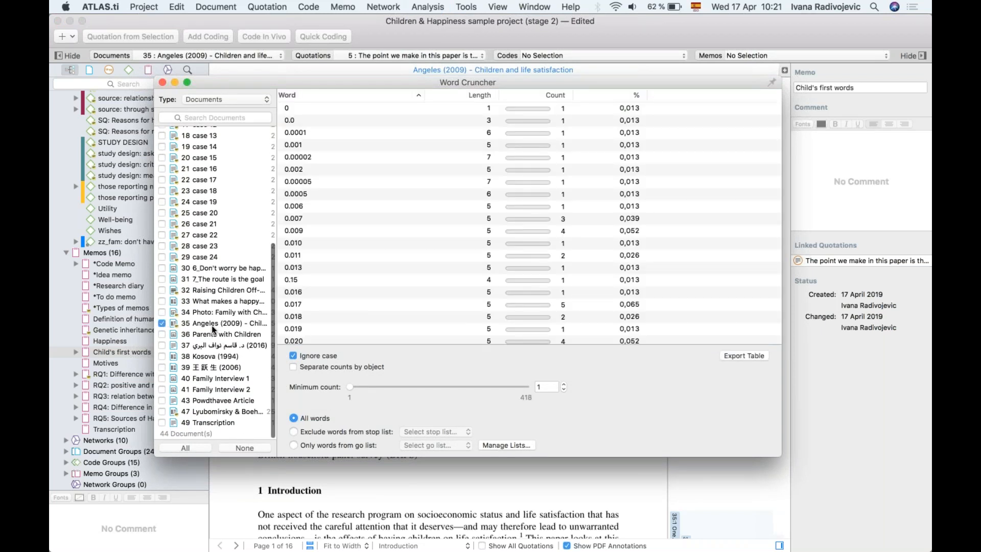
- Sort the Word Cruncher list by count in descending order and look over the most frequent words
{"action": "scroll", "coordinate": [347, 284], "scroll_direction": "down", "scroll_amount": 10}
{"action": "scroll", "coordinate": [297, 290], "scroll_direction": "down", "scroll_amount": 15}
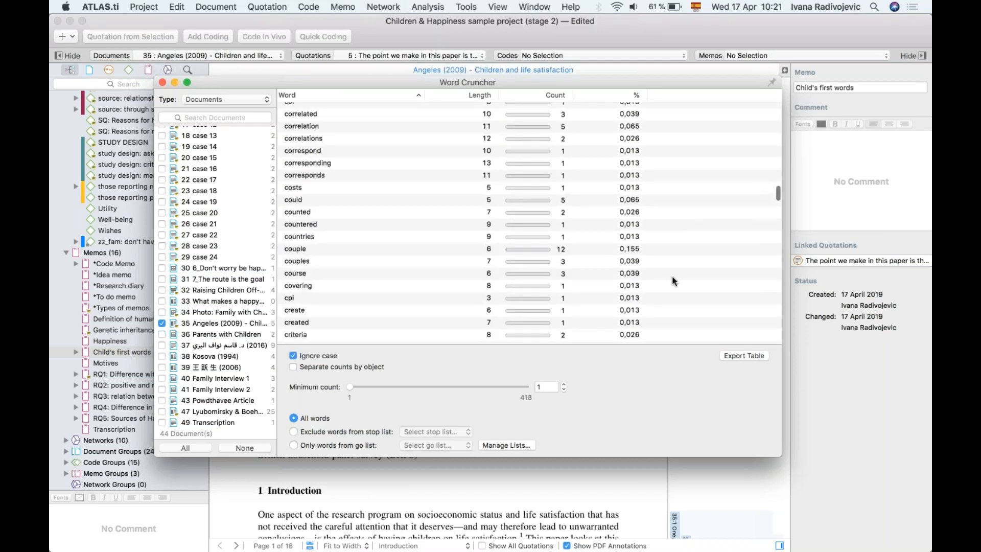
{"action": "scroll", "coordinate": [528, 202], "scroll_direction": "up", "scroll_amount": 20}
{"action": "scroll", "coordinate": [526, 198], "scroll_direction": "up", "scroll_amount": 5}
{"action": "left_click", "coordinate": [551, 97]}
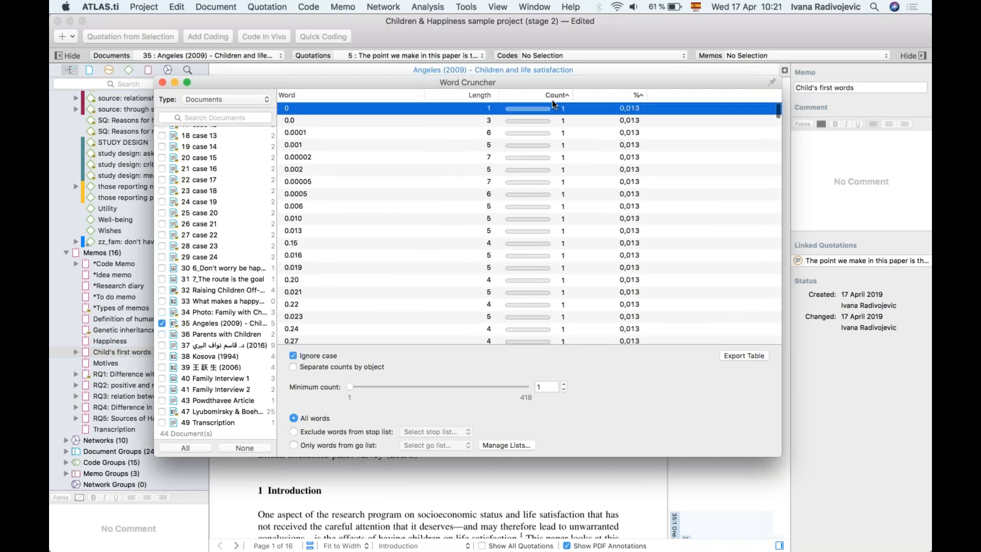
{"action": "left_click", "coordinate": [552, 96]}
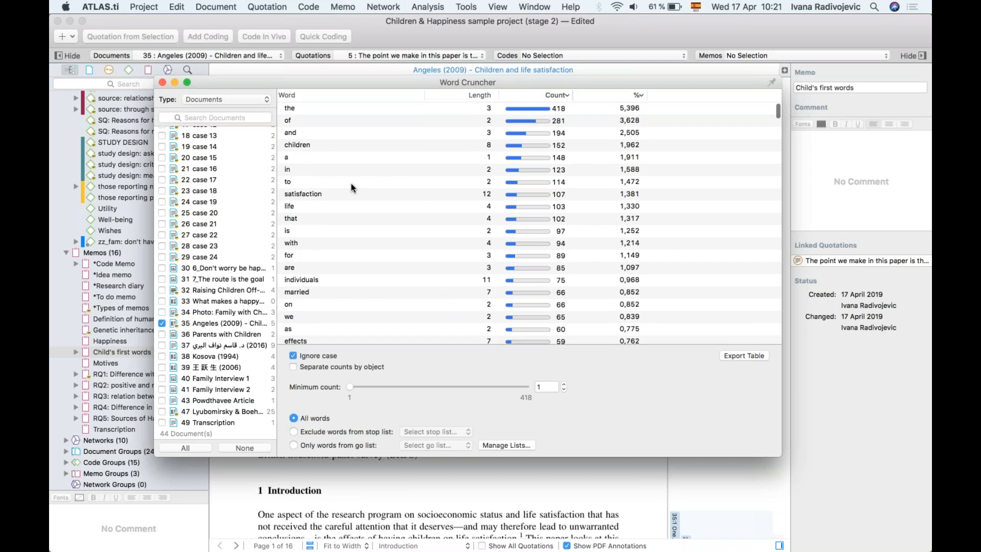
{"action": "scroll", "coordinate": [313, 253], "scroll_direction": "down", "scroll_amount": 5}
{"action": "scroll", "coordinate": [311, 250], "scroll_direction": "up", "scroll_amount": 5}
{"action": "left_click", "coordinate": [296, 108]}
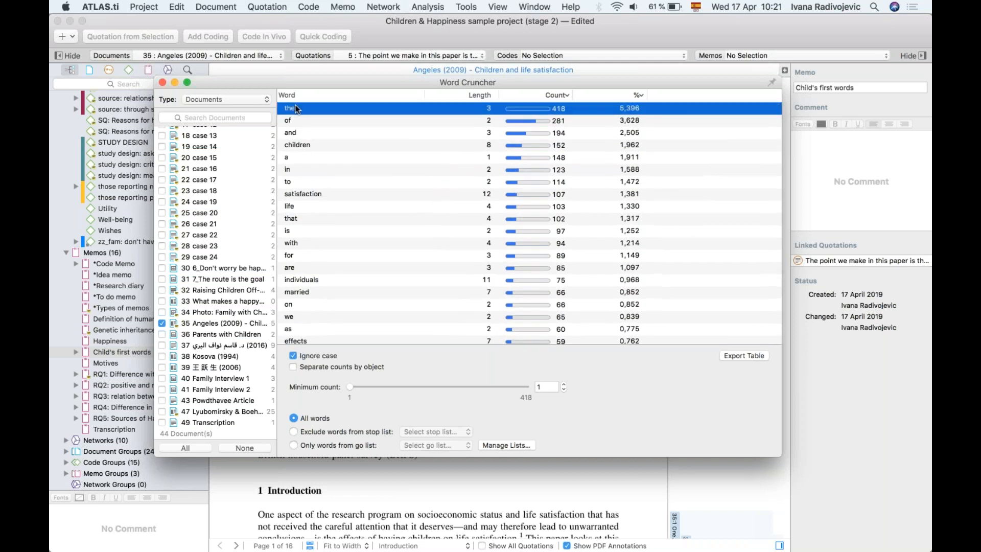
{"action": "left_click", "coordinate": [288, 121]}
{"action": "left_click", "coordinate": [296, 130]}
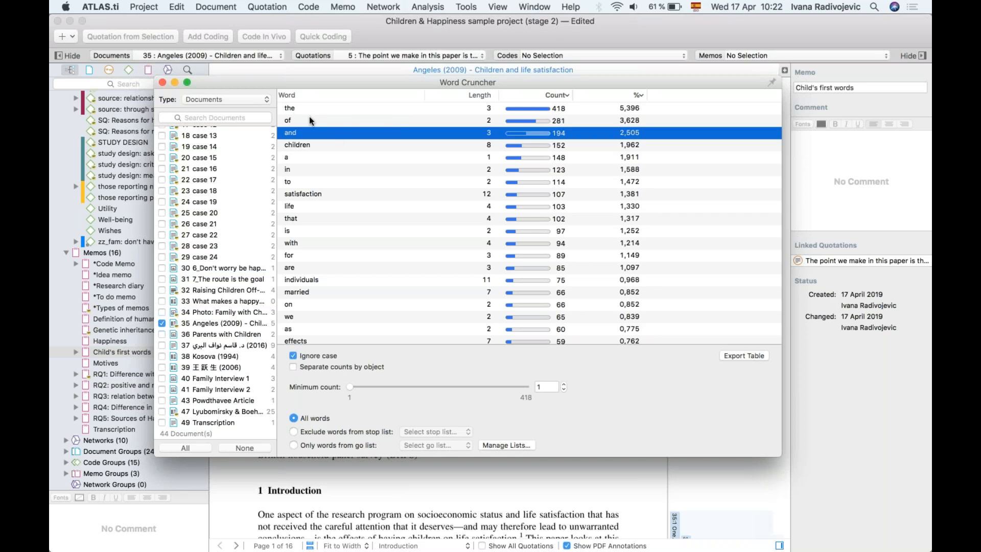
- Exclude words from the Word Cruncher results using the English stop list
{"action": "left_click", "coordinate": [293, 432]}
{"action": "left_click", "coordinate": [415, 431]}
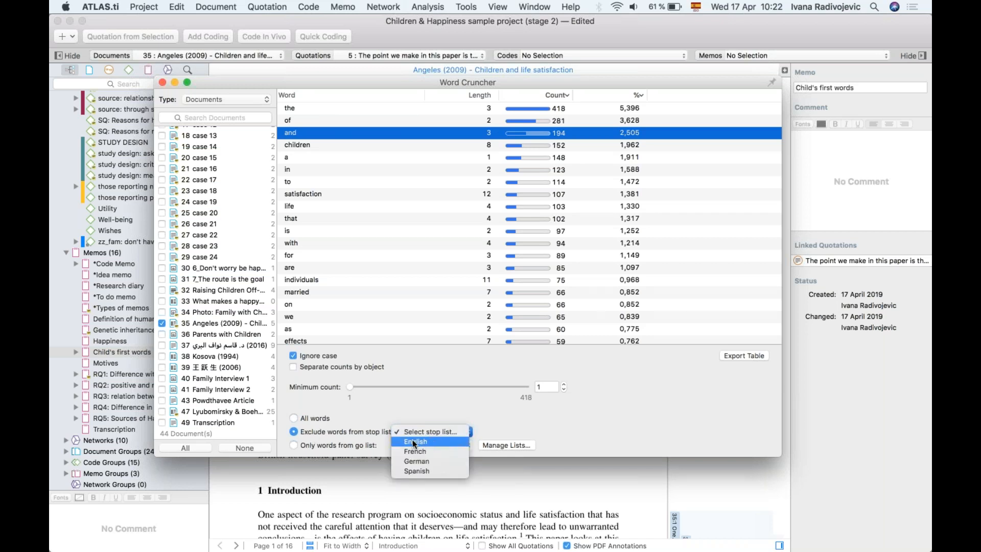
{"action": "left_click", "coordinate": [415, 442]}
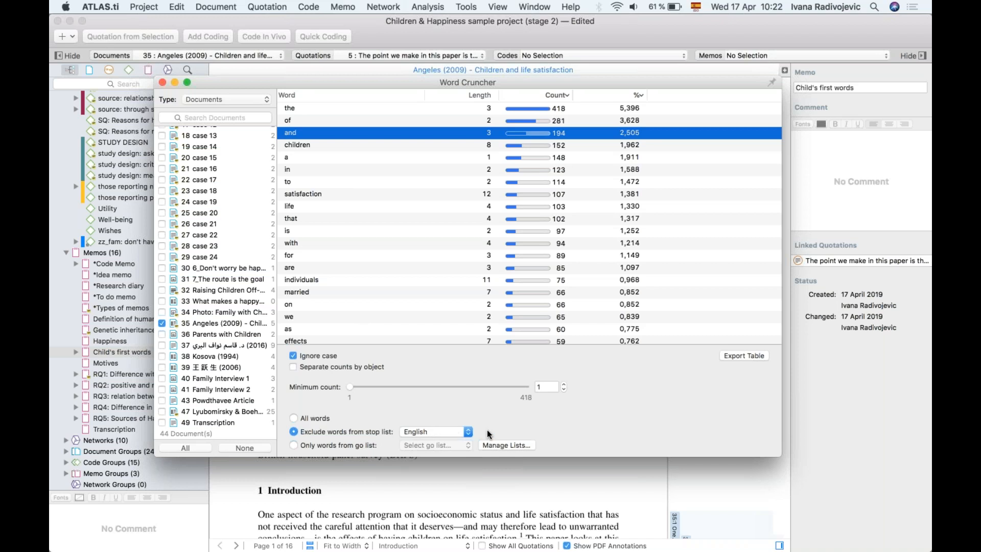
{"action": "scroll", "coordinate": [397, 298], "scroll_direction": "down", "scroll_amount": 5}
{"action": "scroll", "coordinate": [397, 299], "scroll_direction": "up", "scroll_amount": 5}
- Try to add the word "and" to the English stop list from the word table
{"action": "left_click", "coordinate": [323, 192]}
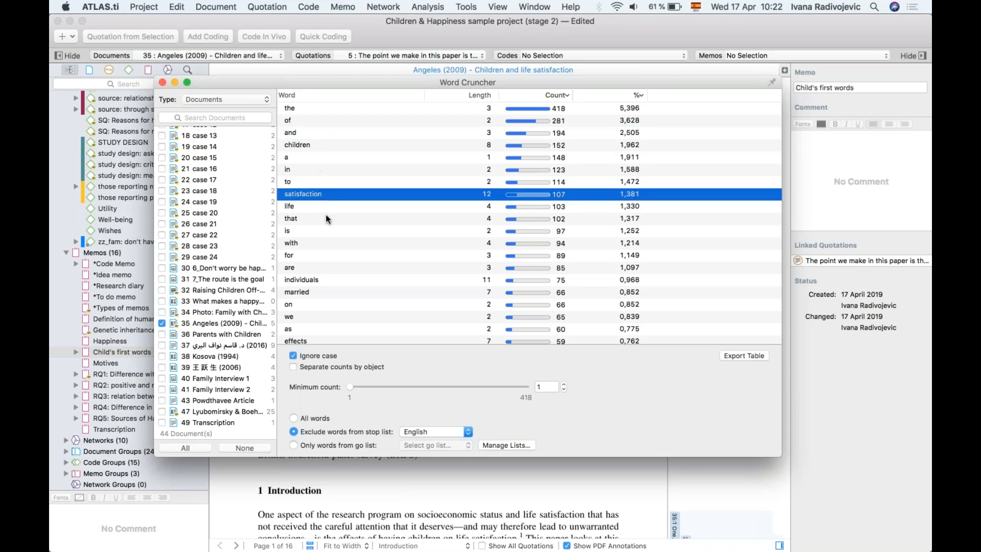
{"action": "left_click", "coordinate": [300, 127]}
{"action": "right_click", "coordinate": [300, 127]}
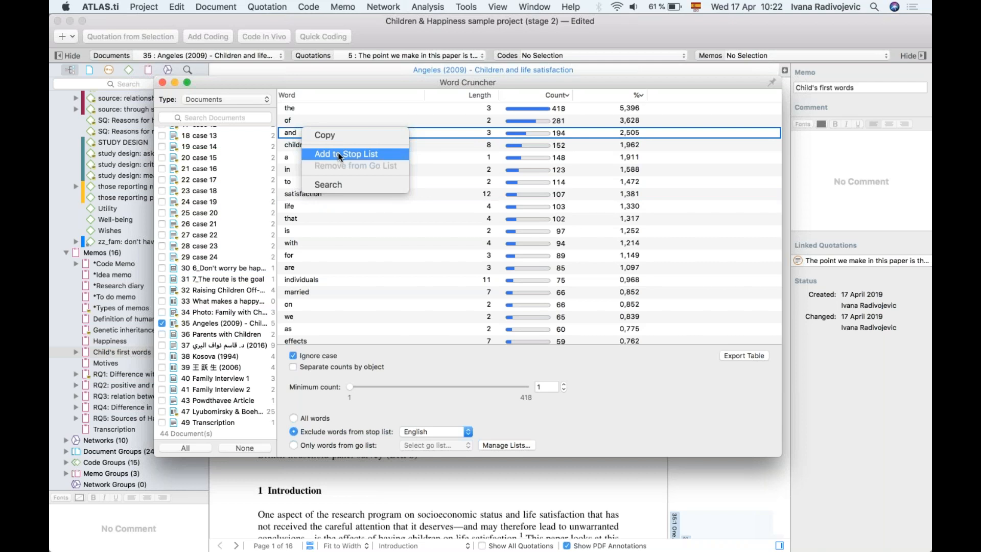
{"action": "left_click", "coordinate": [340, 154]}
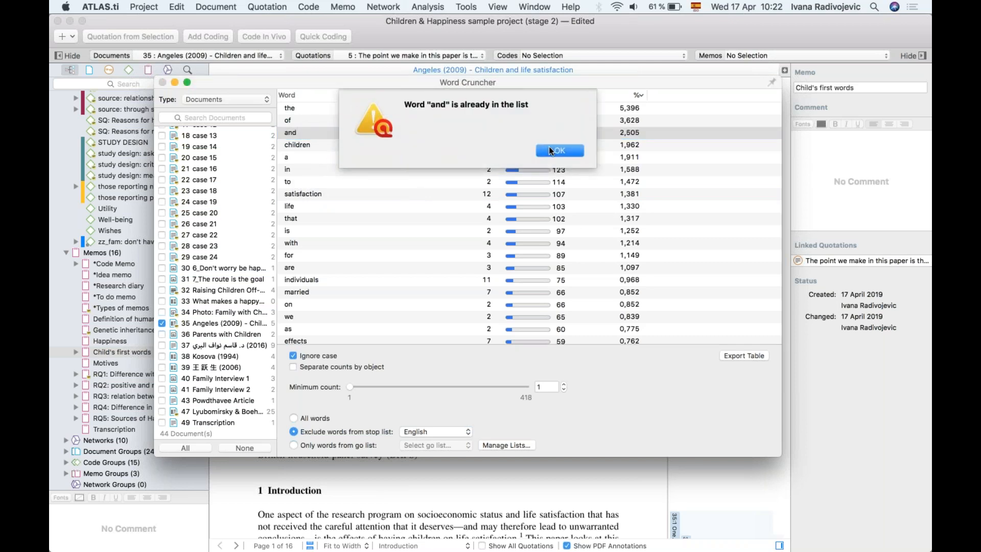
{"action": "left_click", "coordinate": [550, 149]}
{"action": "left_click", "coordinate": [377, 182]}
- Reapply the stop list exclusion with the English list and recheck the word table
{"action": "left_click", "coordinate": [294, 445]}
{"action": "left_click", "coordinate": [294, 431]}
{"action": "left_click", "coordinate": [449, 430]}
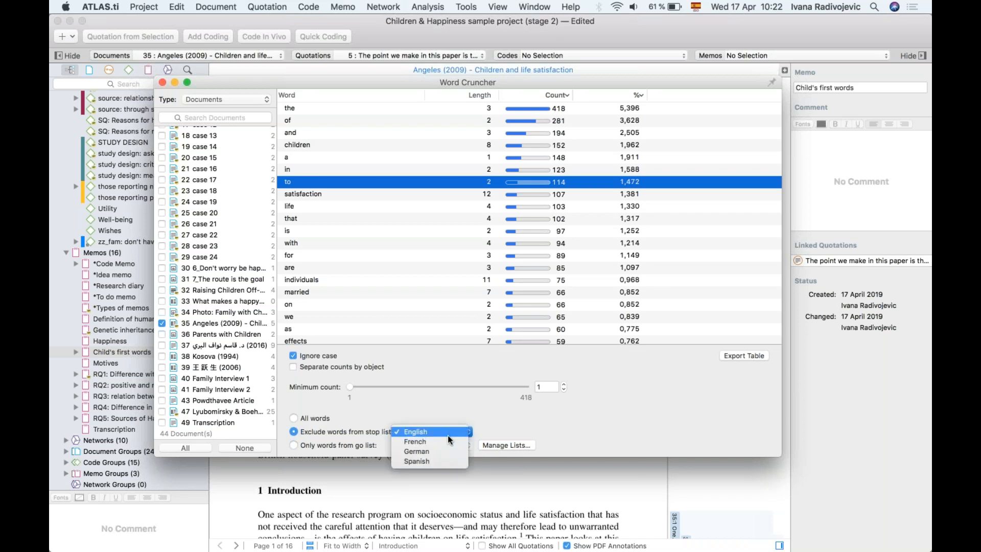
{"action": "left_click", "coordinate": [438, 434]}
{"action": "scroll", "coordinate": [385, 201], "scroll_direction": "down", "scroll_amount": 3}
{"action": "scroll", "coordinate": [385, 200], "scroll_direction": "up", "scroll_amount": 3}
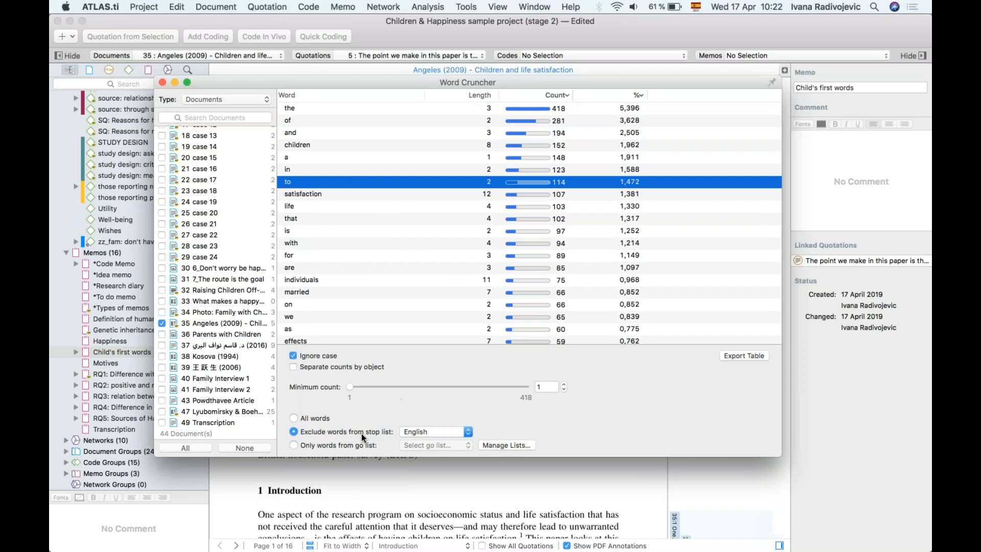
- Try to add the word "on" to the English stop list from the word table
{"action": "left_click", "coordinate": [292, 303]}
{"action": "right_click", "coordinate": [293, 303]}
{"action": "left_click", "coordinate": [322, 317]}
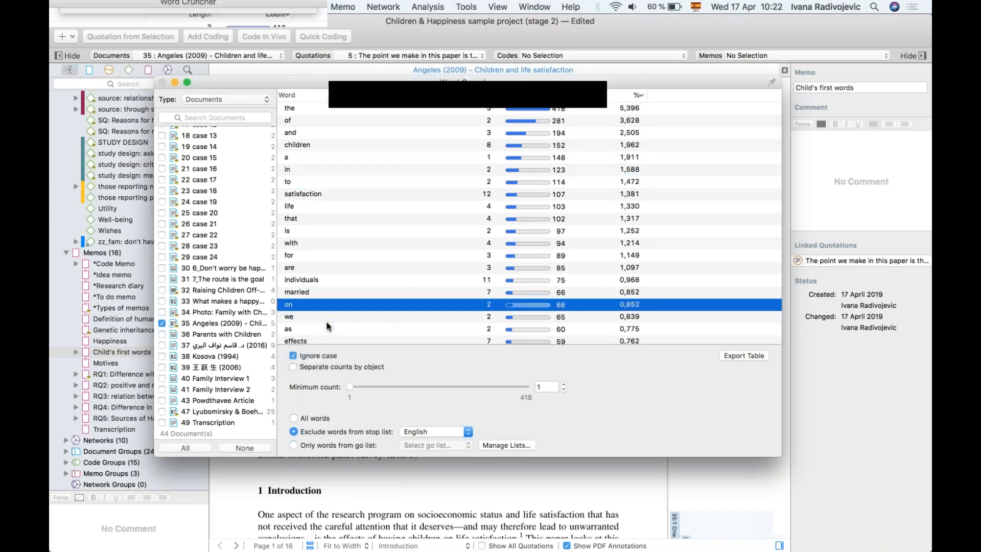
{"action": "left_click", "coordinate": [549, 150]}
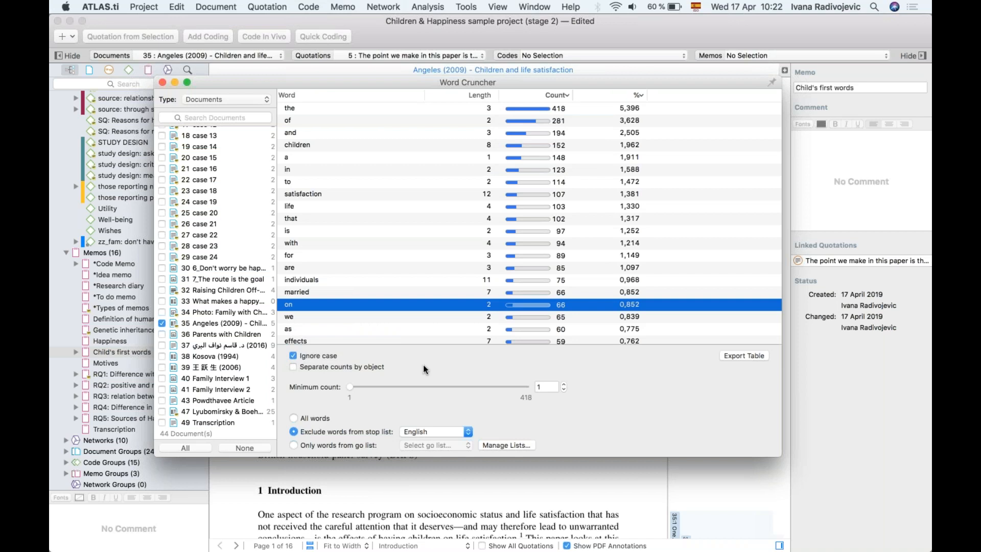
- Include documents 1 to 5 in the word count alongside the 2009 article
{"action": "left_click_drag", "start_coordinate": [350, 387], "coordinate": [294, 389]}
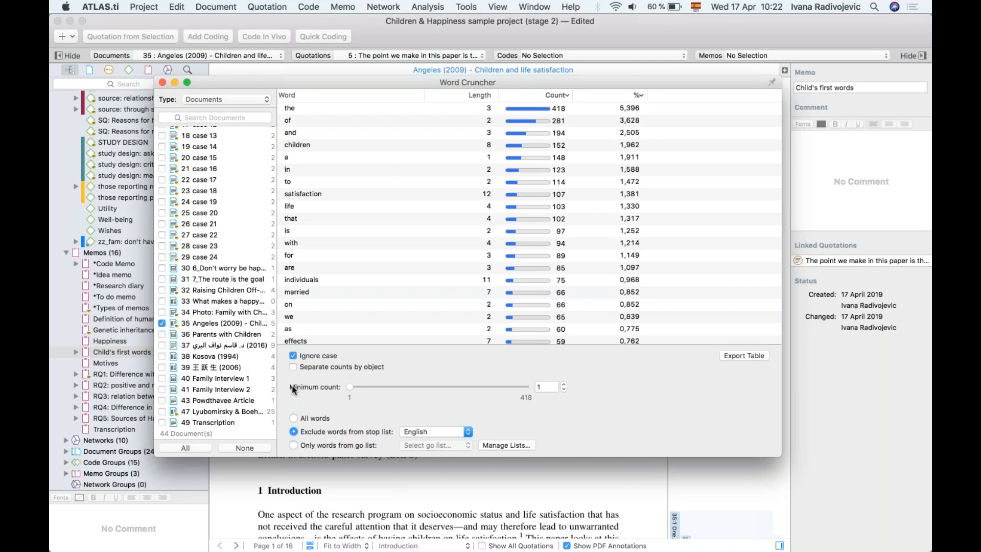
{"action": "scroll", "coordinate": [214, 255], "scroll_direction": "up", "scroll_amount": 10}
{"action": "left_click", "coordinate": [162, 132]}
{"action": "left_click", "coordinate": [161, 143]}
{"action": "left_click", "coordinate": [162, 154]}
{"action": "left_click", "coordinate": [161, 176]}
{"action": "left_click", "coordinate": [162, 165]}
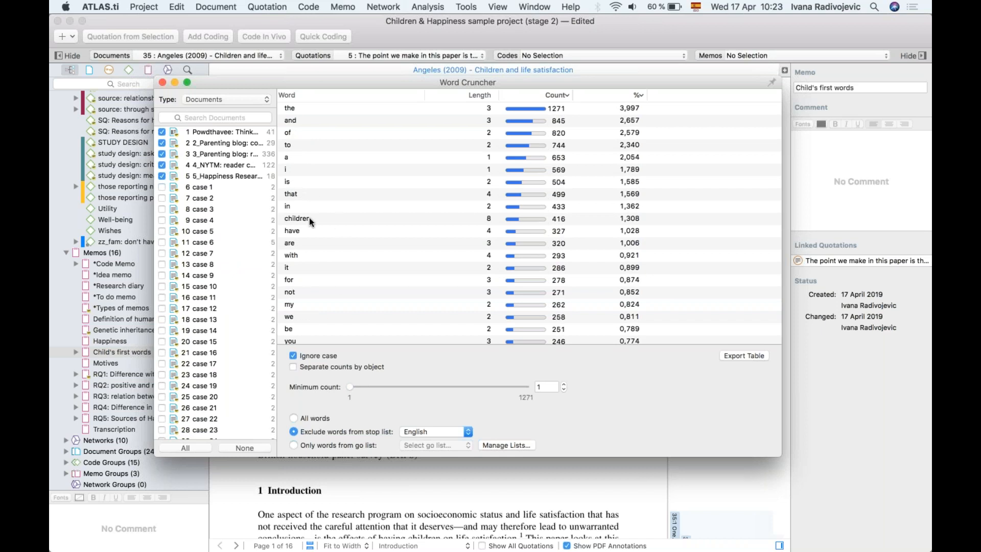
- Separate the word counts by object and compare the frequencies across the selected documents
{"action": "left_click", "coordinate": [293, 367]}
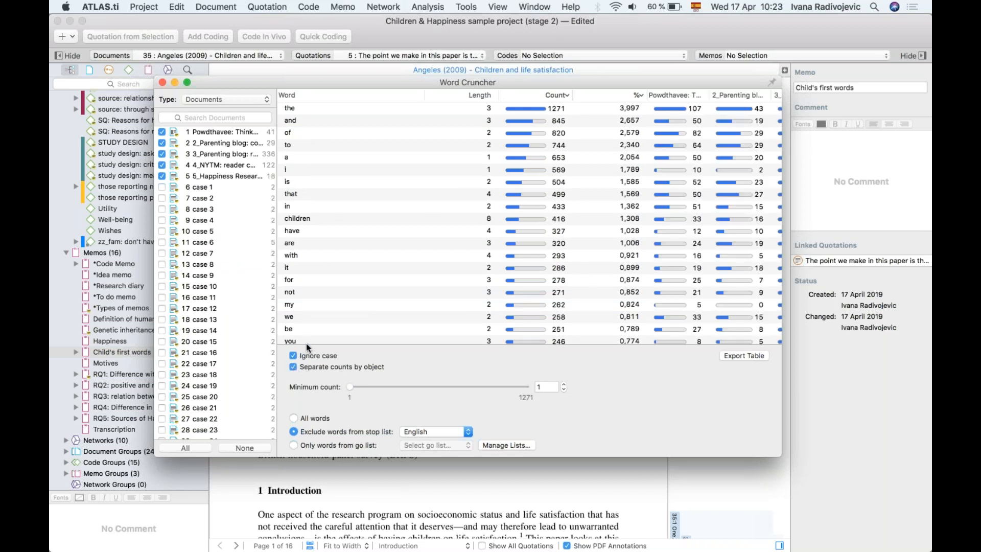
{"action": "scroll", "coordinate": [464, 173], "scroll_direction": "right", "scroll_amount": 6}
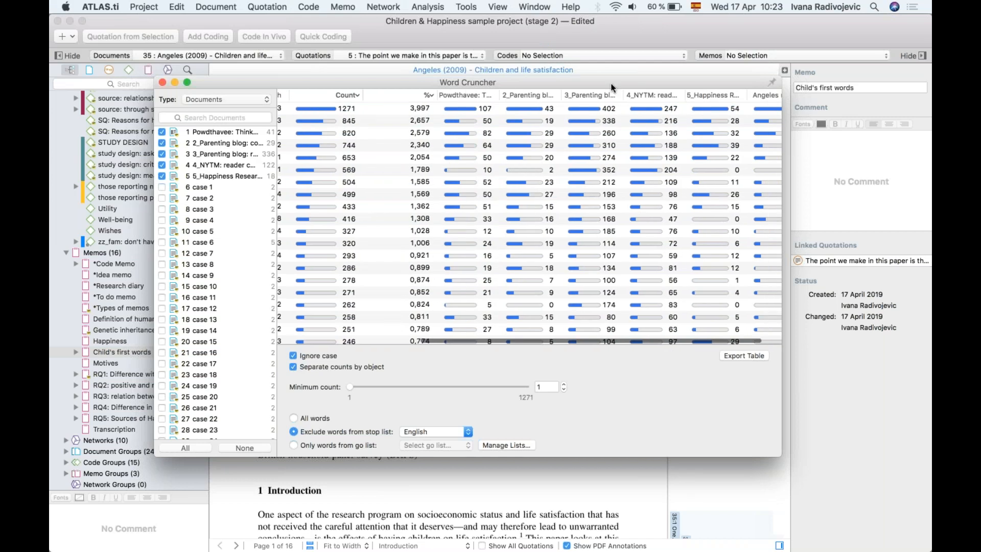
{"action": "scroll", "coordinate": [649, 143], "scroll_direction": "down", "scroll_amount": 4}
{"action": "scroll", "coordinate": [631, 176], "scroll_direction": "right", "scroll_amount": 2}
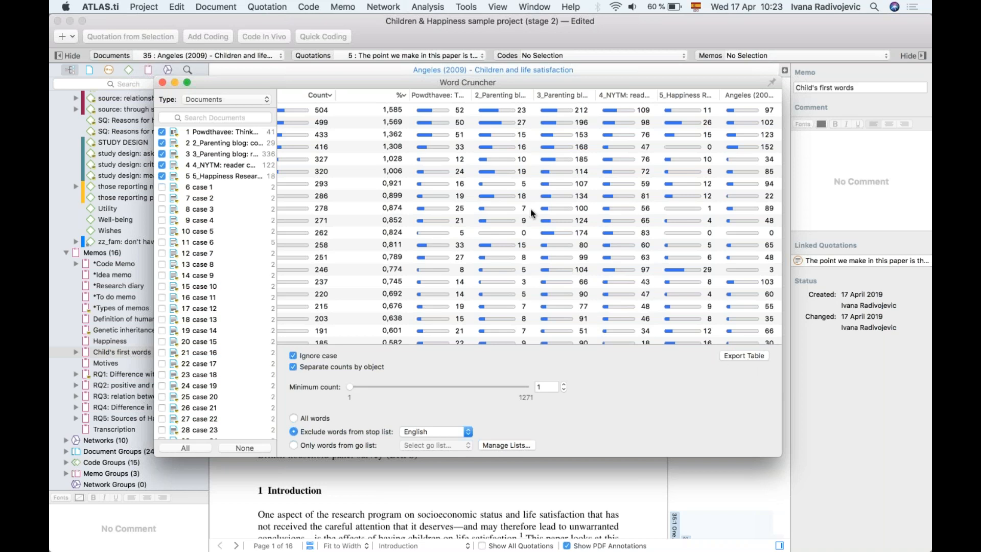
{"action": "scroll", "coordinate": [532, 213], "scroll_direction": "left", "scroll_amount": 10}
{"action": "scroll", "coordinate": [530, 209], "scroll_direction": "up", "scroll_amount": 3}
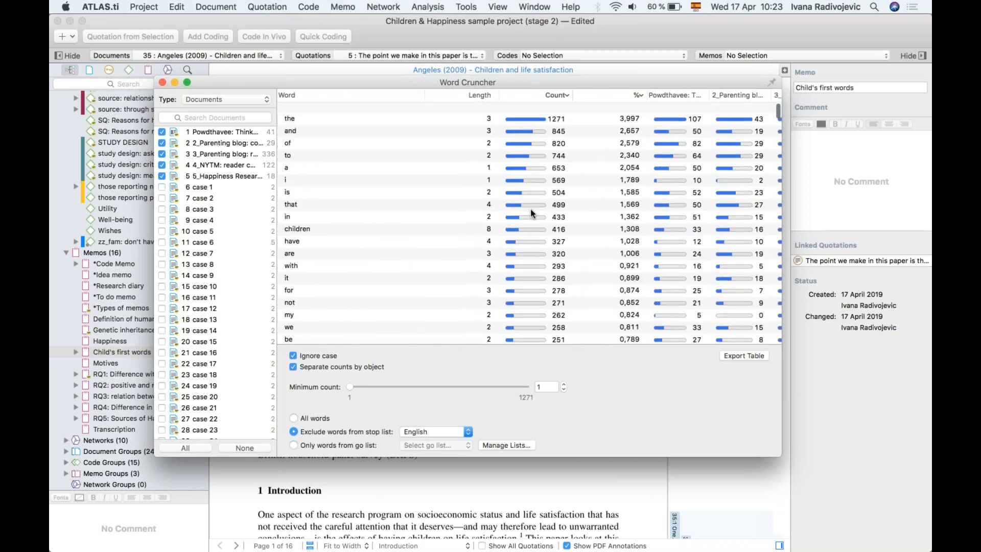
- Remove documents 1 to 5 from the word count, leaving only the 2009 article
{"action": "left_click", "coordinate": [161, 132]}
{"action": "left_click", "coordinate": [162, 143]}
{"action": "left_click", "coordinate": [161, 154]}
{"action": "left_click", "coordinate": [161, 164]}
{"action": "left_click", "coordinate": [161, 175]}
- Examine the article's most frequent words, including "people" and "results", and close the Word Cruncher
{"action": "scroll", "coordinate": [356, 256], "scroll_direction": "down", "scroll_amount": 5}
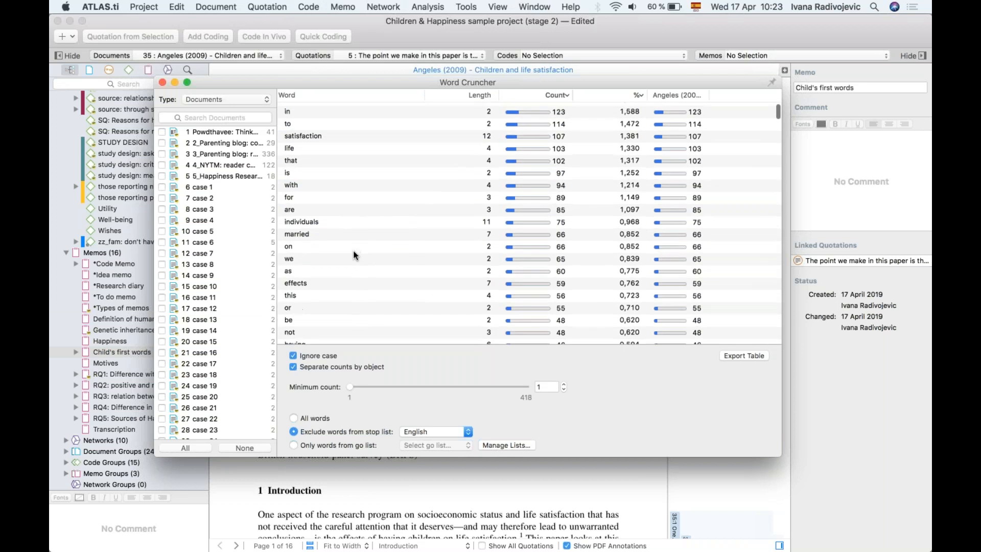
{"action": "scroll", "coordinate": [356, 256], "scroll_direction": "down", "scroll_amount": 3}
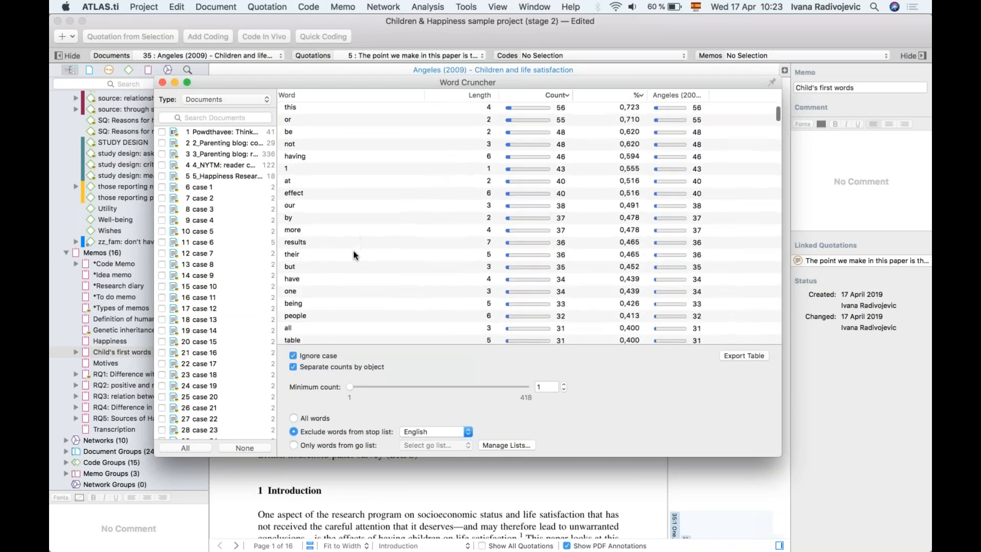
{"action": "scroll", "coordinate": [356, 255], "scroll_direction": "down", "scroll_amount": 2}
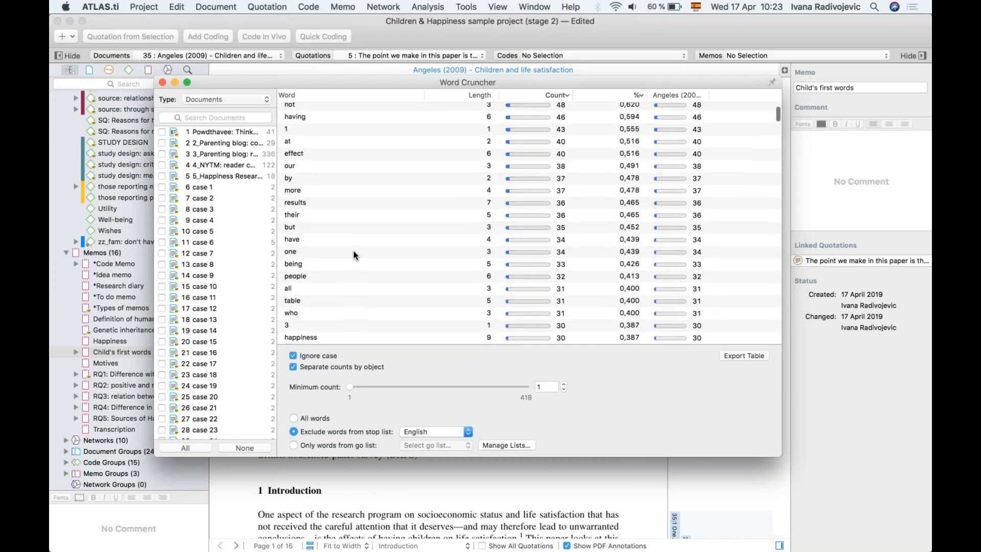
{"action": "left_click", "coordinate": [341, 277]}
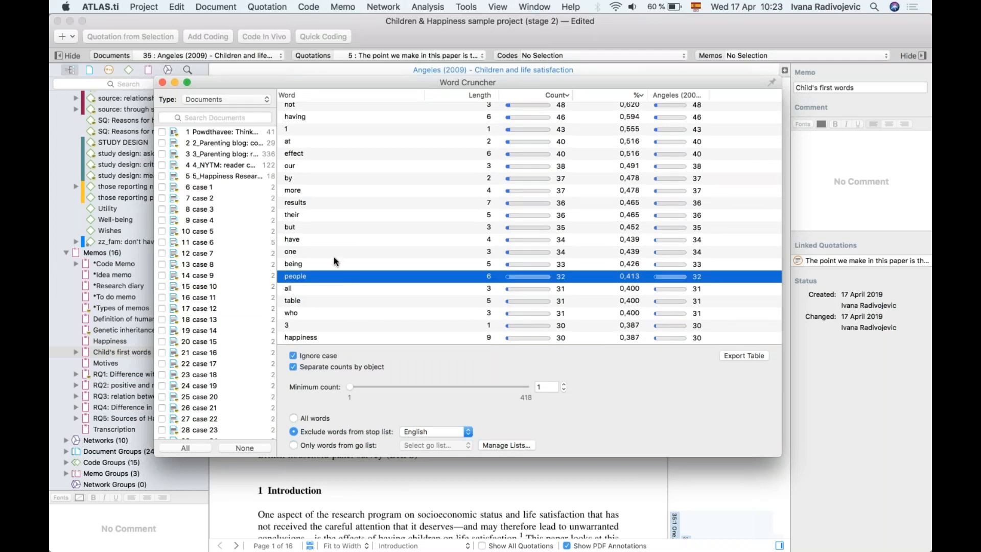
{"action": "left_click", "coordinate": [315, 201]}
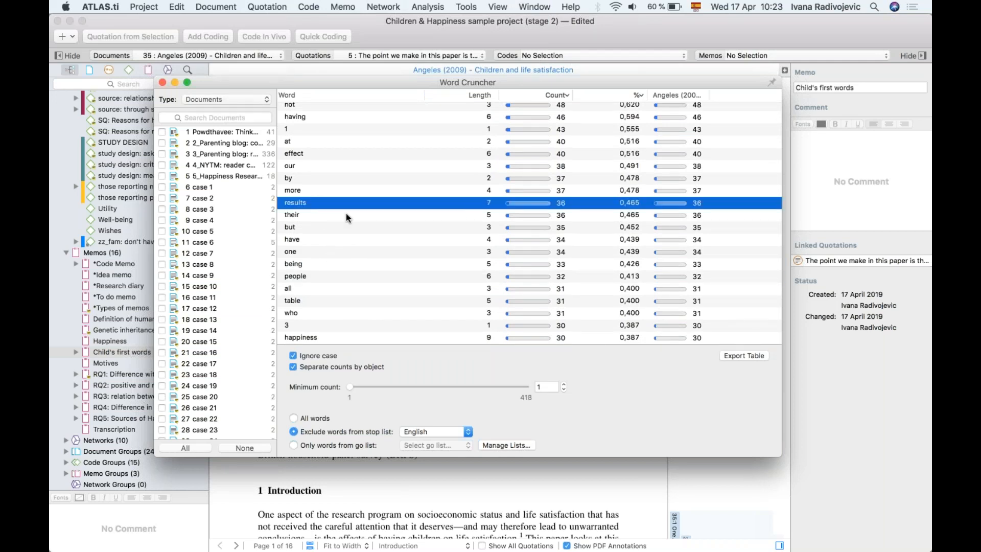
{"action": "scroll", "coordinate": [441, 261], "scroll_direction": "down", "scroll_amount": 3}
{"action": "scroll", "coordinate": [441, 257], "scroll_direction": "down", "scroll_amount": 3}
{"action": "scroll", "coordinate": [388, 216], "scroll_direction": "up", "scroll_amount": 2}
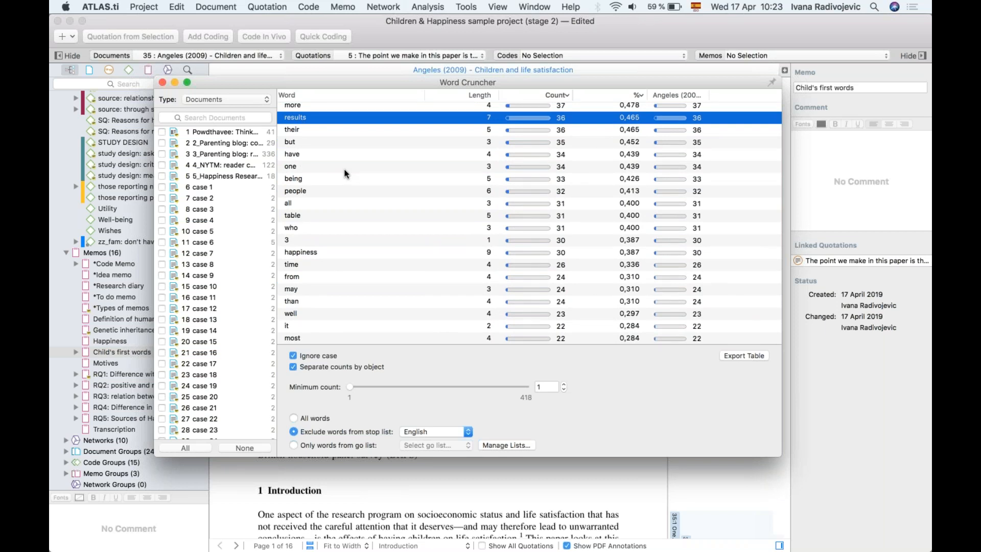
{"action": "scroll", "coordinate": [345, 173], "scroll_direction": "up", "scroll_amount": 1}
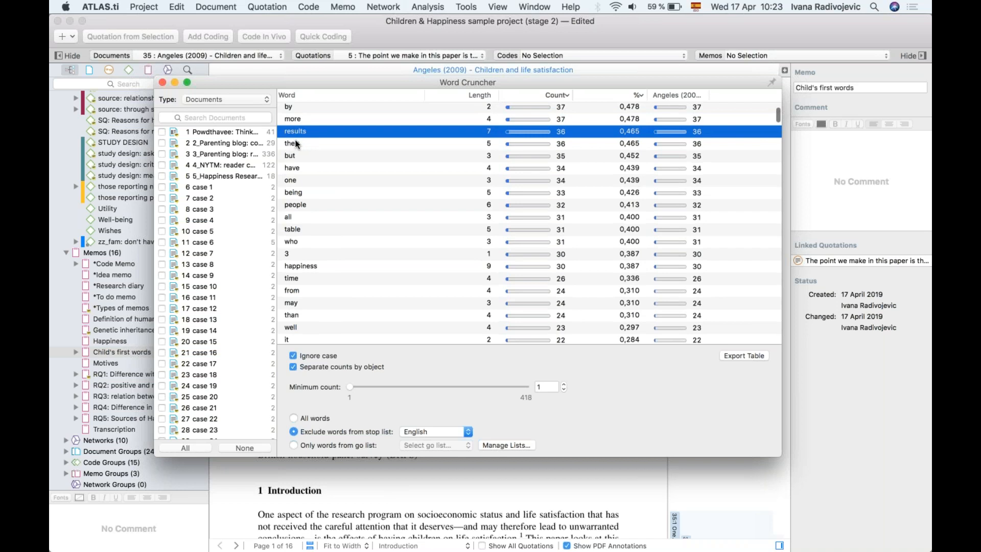
{"action": "scroll", "coordinate": [345, 193], "scroll_direction": "down", "scroll_amount": 3}
{"action": "scroll", "coordinate": [343, 193], "scroll_direction": "up", "scroll_amount": 5}
{"action": "left_click", "coordinate": [162, 82]}
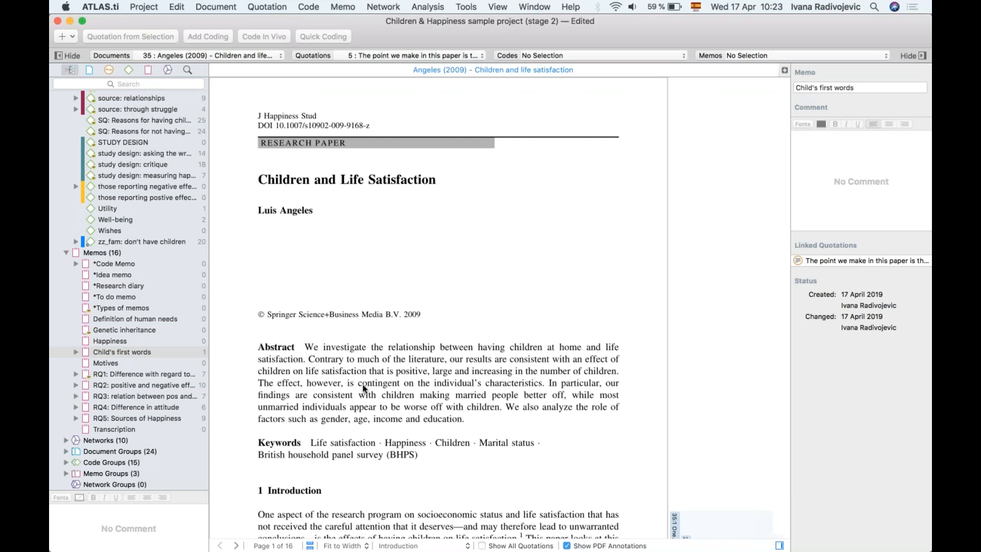
{"action": "left_click", "coordinate": [308, 6]}
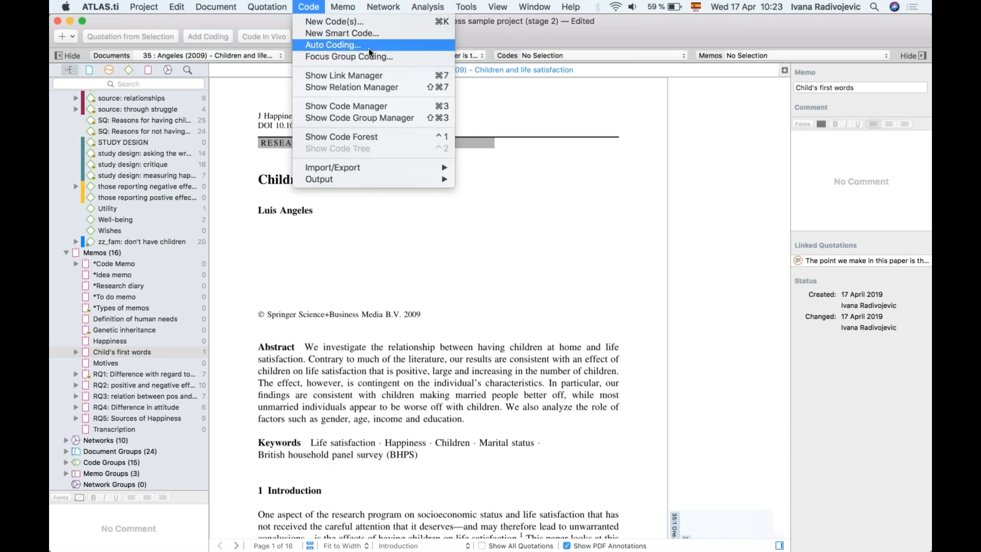
{"action": "left_click", "coordinate": [364, 56]}
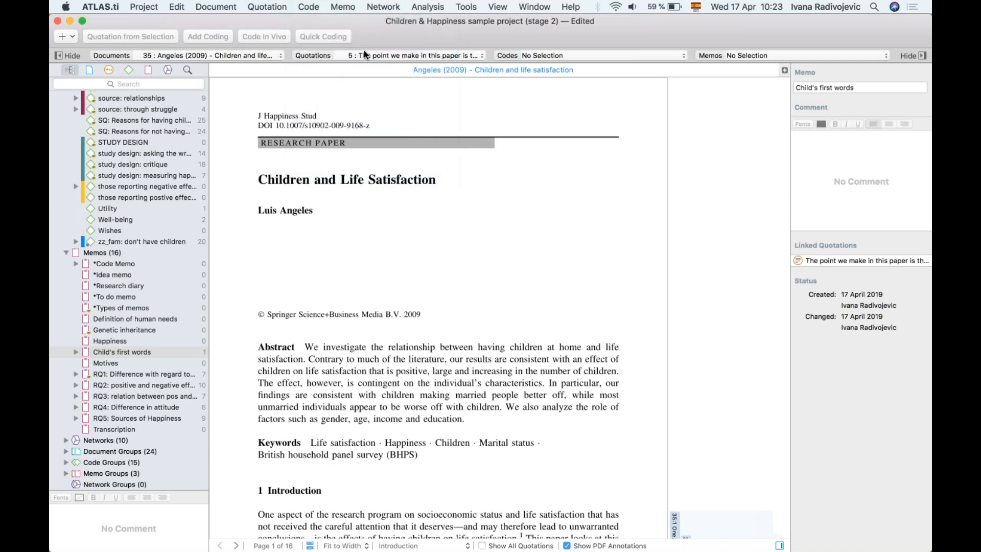
{"action": "left_click", "coordinate": [321, 139]}
- Start Auto Coding for the 2009 article with "result" as the search term
{"action": "left_click", "coordinate": [308, 7]}
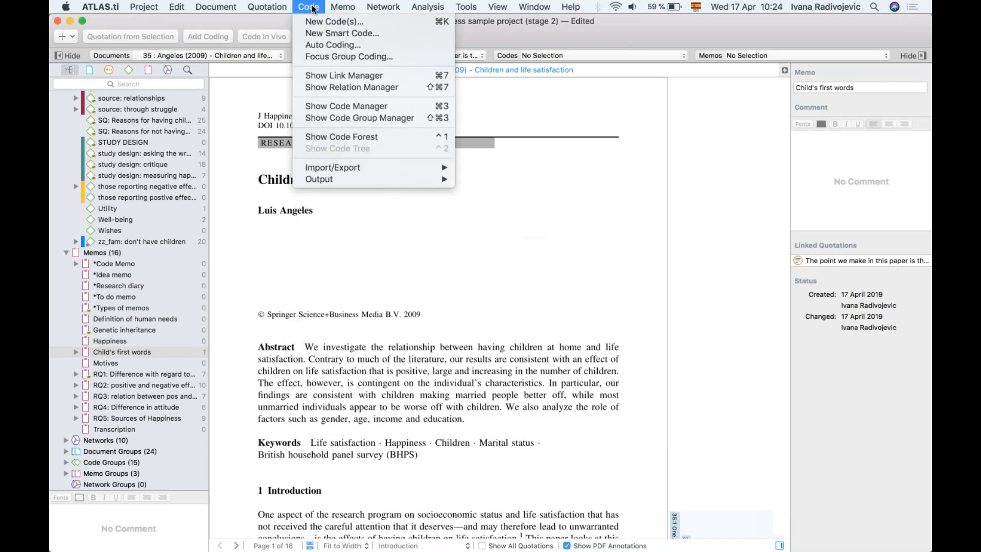
{"action": "left_click", "coordinate": [337, 44]}
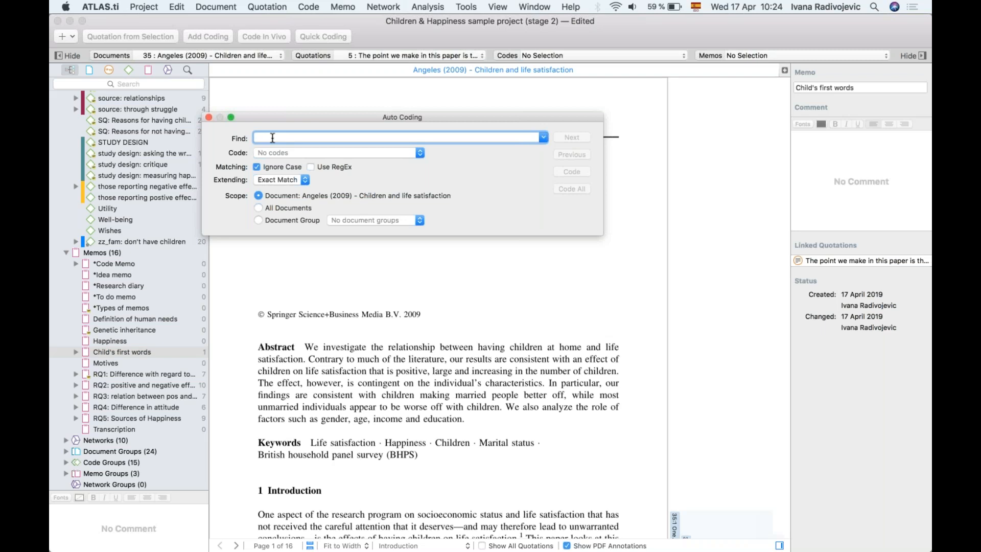
{"action": "type", "text": "result"}
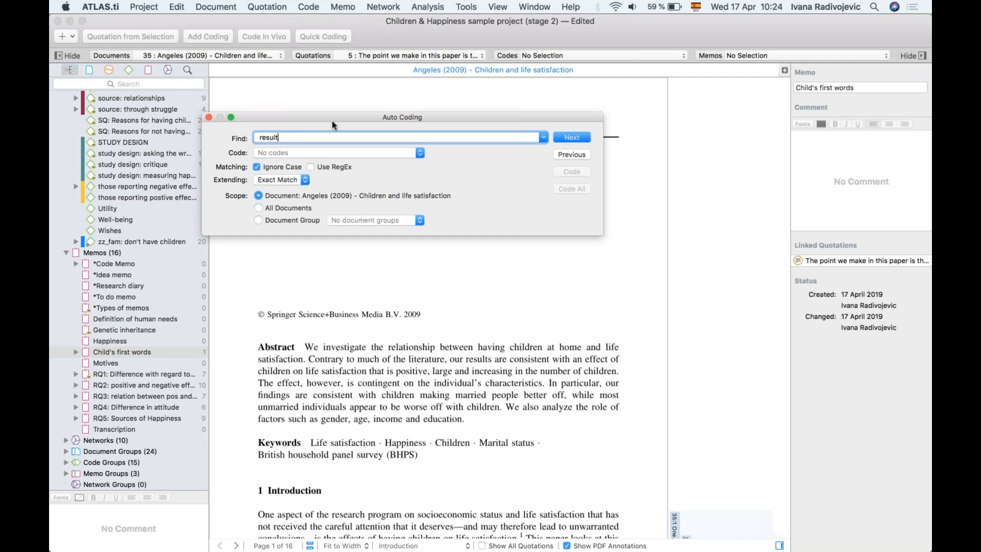
{"action": "left_click_drag", "start_coordinate": [332, 120], "coordinate": [392, 118]}
- Create a new code named "Results" for the auto coding
{"action": "left_click", "coordinate": [386, 151]}
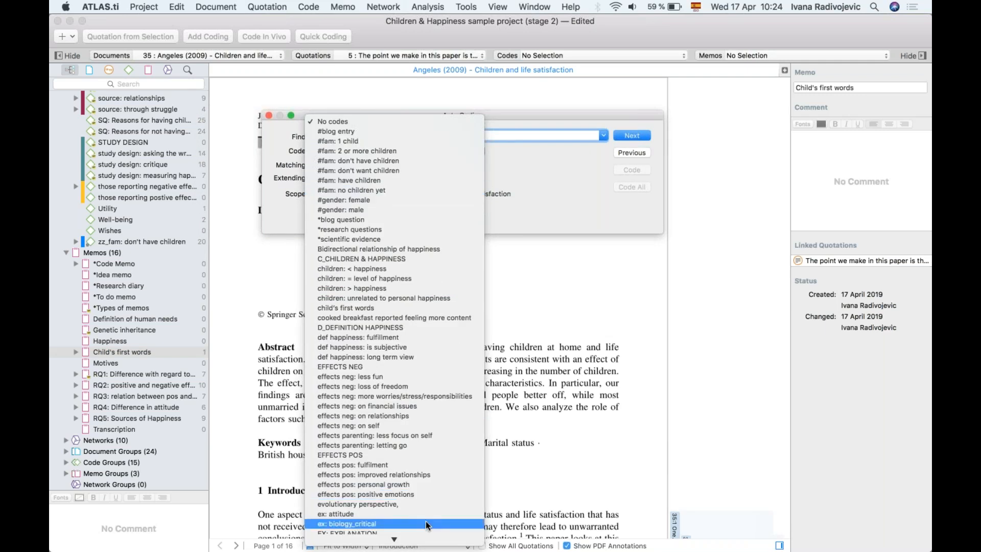
{"action": "left_click", "coordinate": [547, 137]}
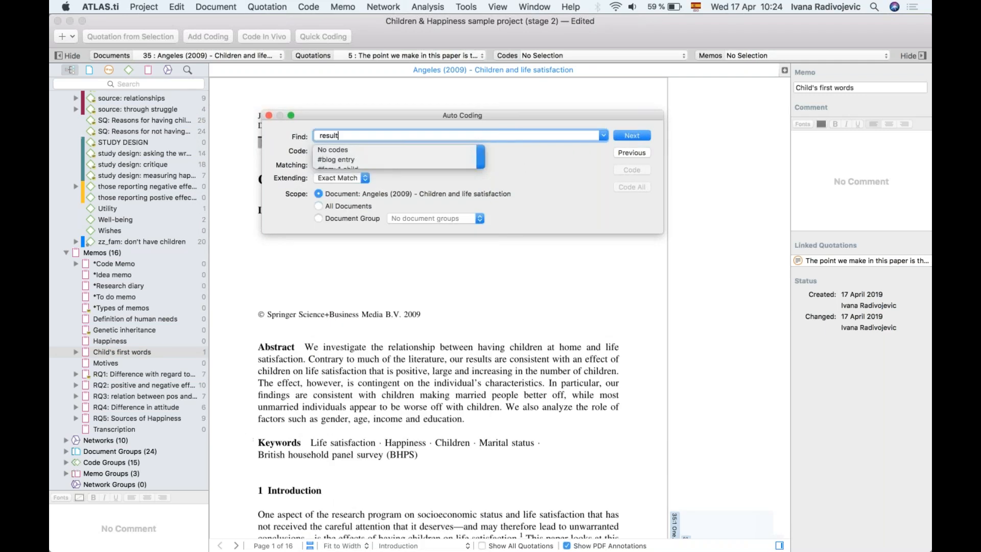
{"action": "left_click", "coordinate": [71, 38]}
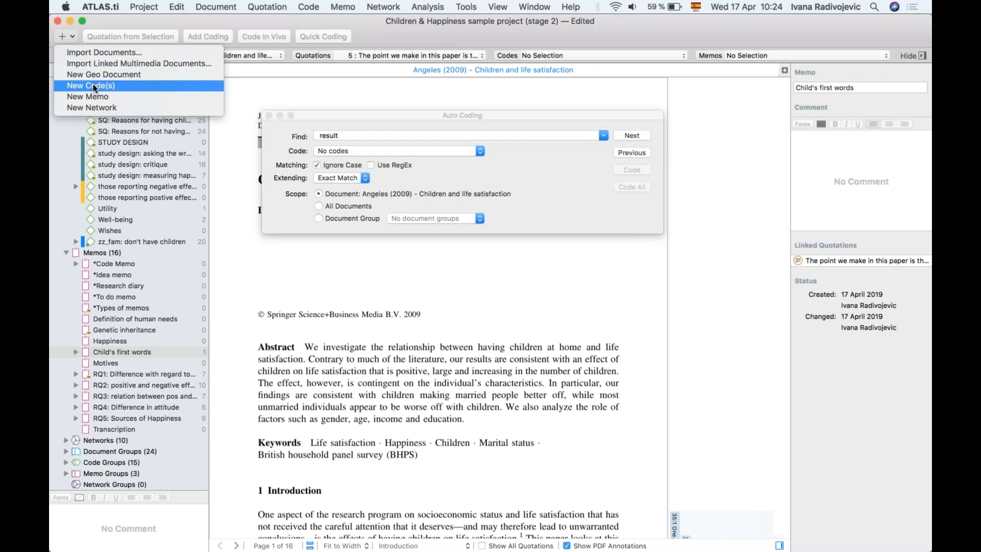
{"action": "left_click", "coordinate": [94, 85]}
{"action": "type", "text": "Results"}
{"action": "key", "text": "Return"}
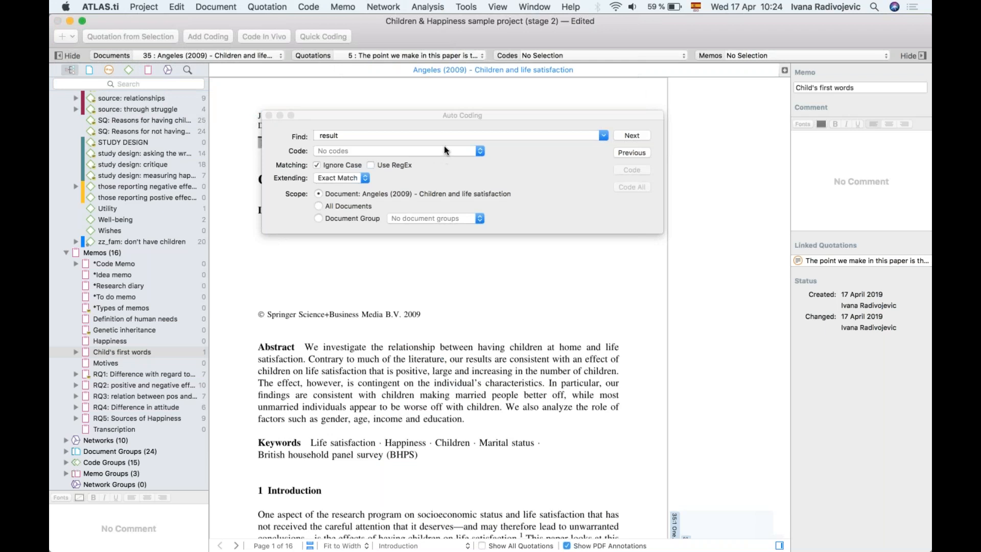
- Assign the "Results" code to the auto coding search and extend the matches to Sentence
{"action": "left_click", "coordinate": [399, 151]}
{"action": "scroll", "coordinate": [410, 375], "scroll_direction": "down", "scroll_amount": 3}
{"action": "scroll", "coordinate": [411, 377], "scroll_direction": "down", "scroll_amount": 5}
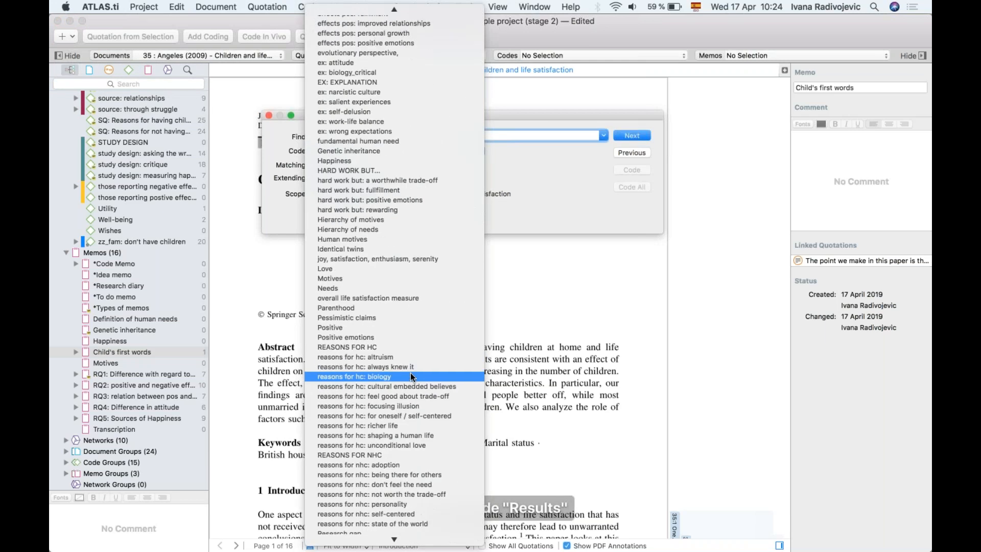
{"action": "scroll", "coordinate": [409, 372], "scroll_direction": "down", "scroll_amount": 4}
{"action": "left_click", "coordinate": [329, 421]}
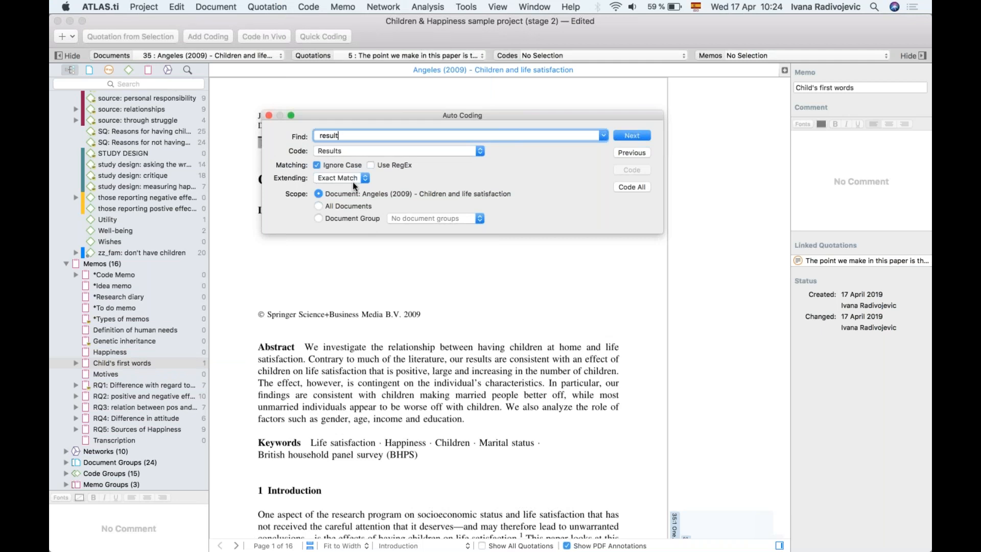
{"action": "left_click", "coordinate": [353, 181]}
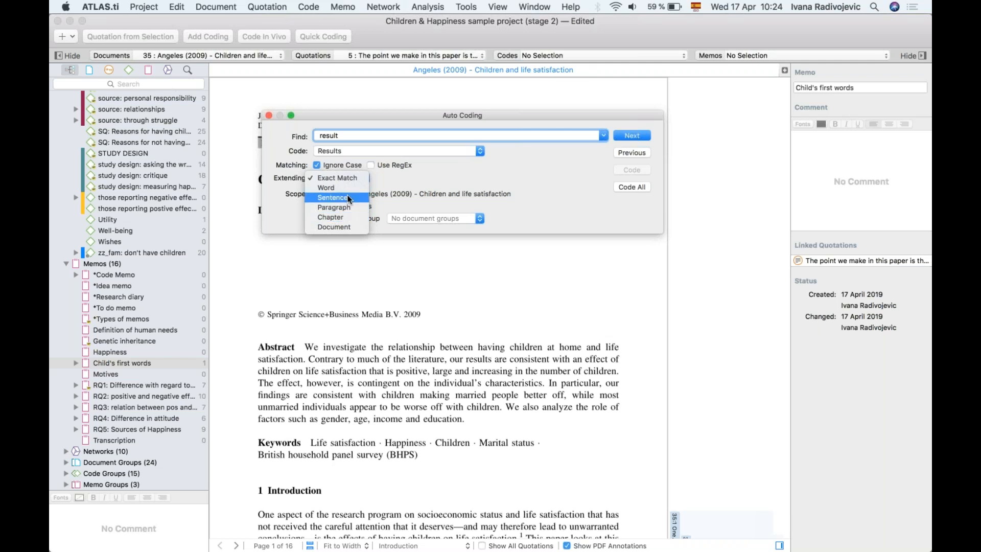
{"action": "left_click", "coordinate": [348, 197]}
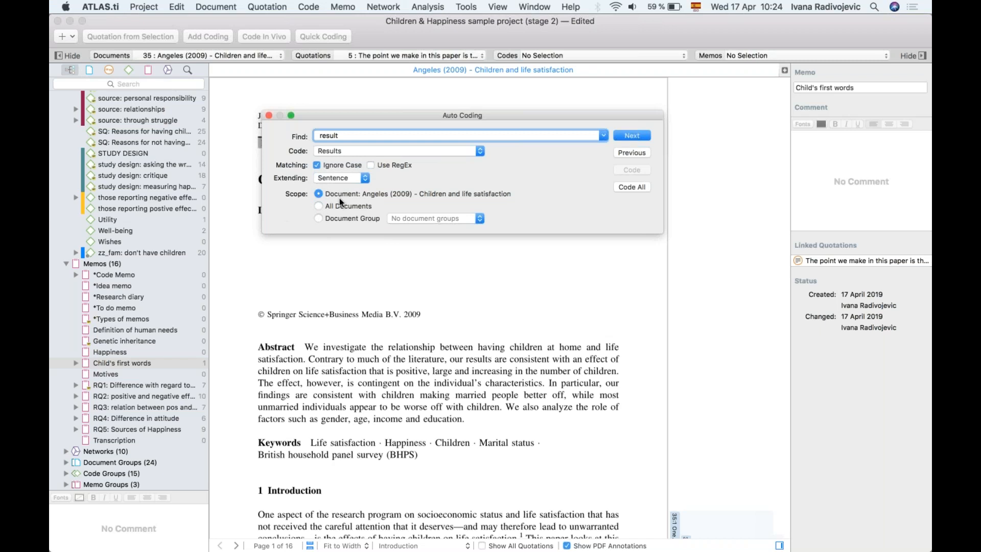
{"action": "left_click_drag", "start_coordinate": [435, 120], "coordinate": [280, 97]}
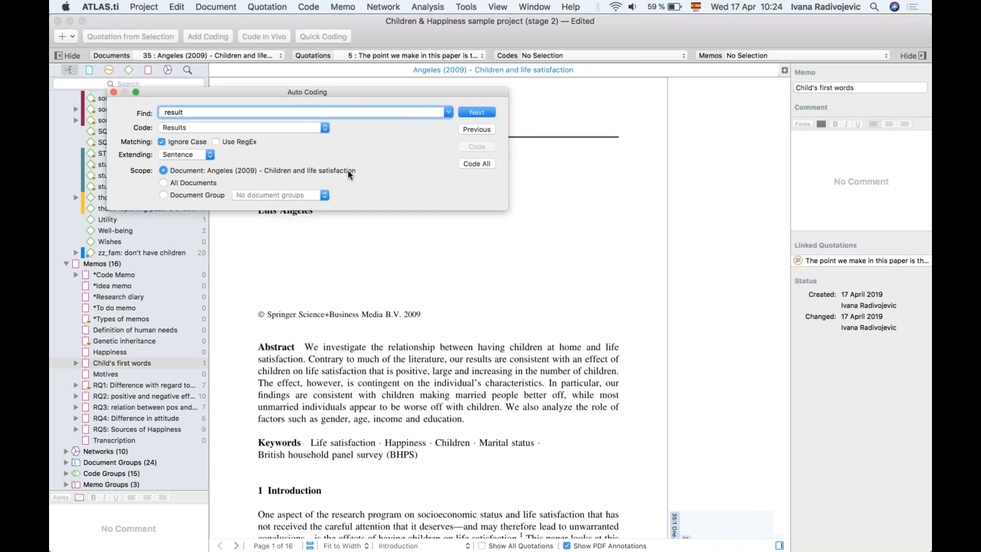
- Step through the matches, code three individually with "Results", and code all remaining matches in the article
{"action": "left_click", "coordinate": [476, 113]}
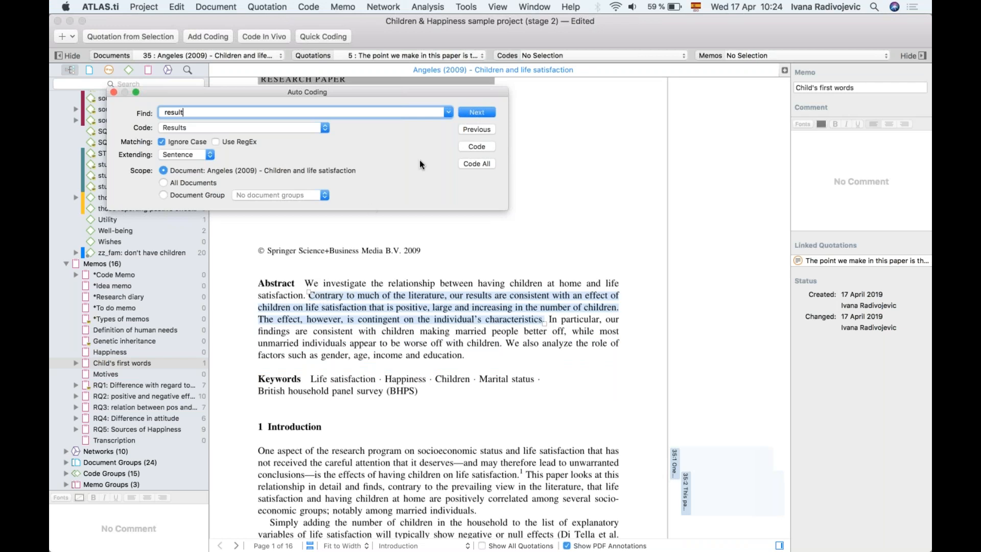
{"action": "left_click", "coordinate": [483, 112]}
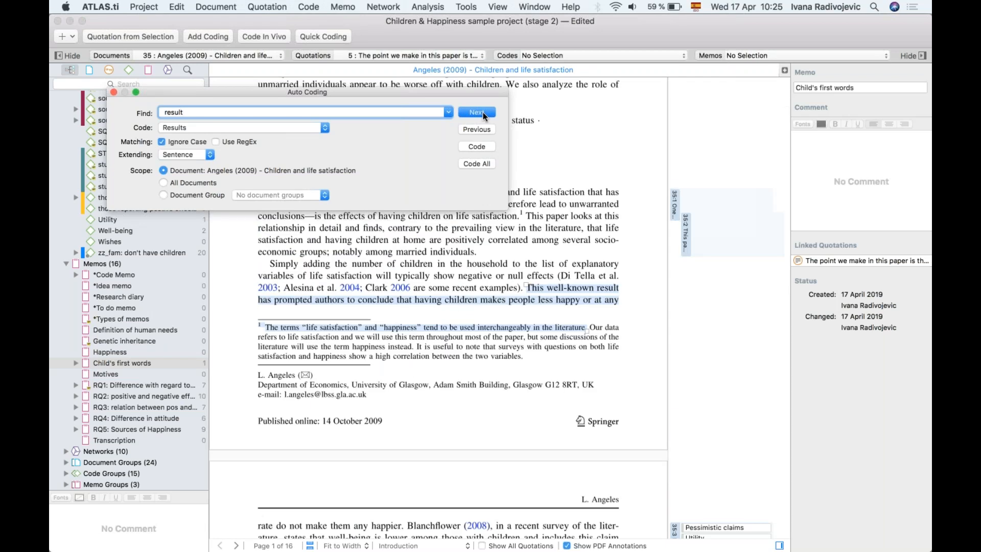
{"action": "left_click", "coordinate": [483, 112]}
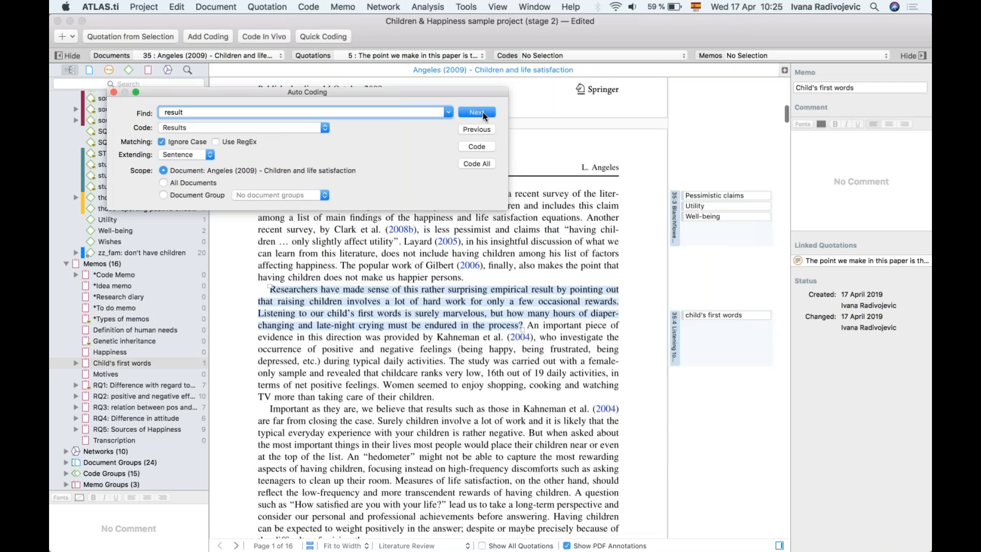
{"action": "left_click", "coordinate": [476, 148]}
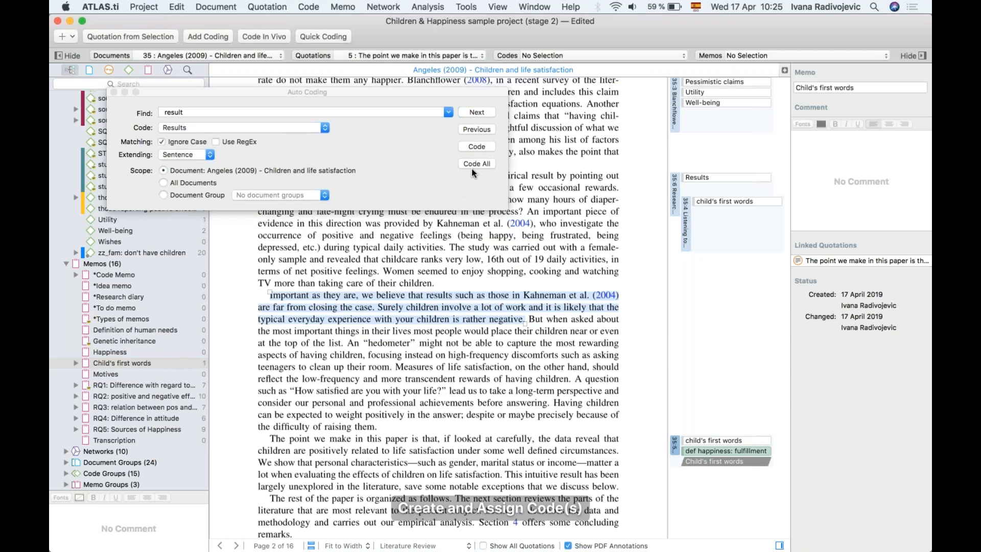
{"action": "left_click", "coordinate": [483, 144]}
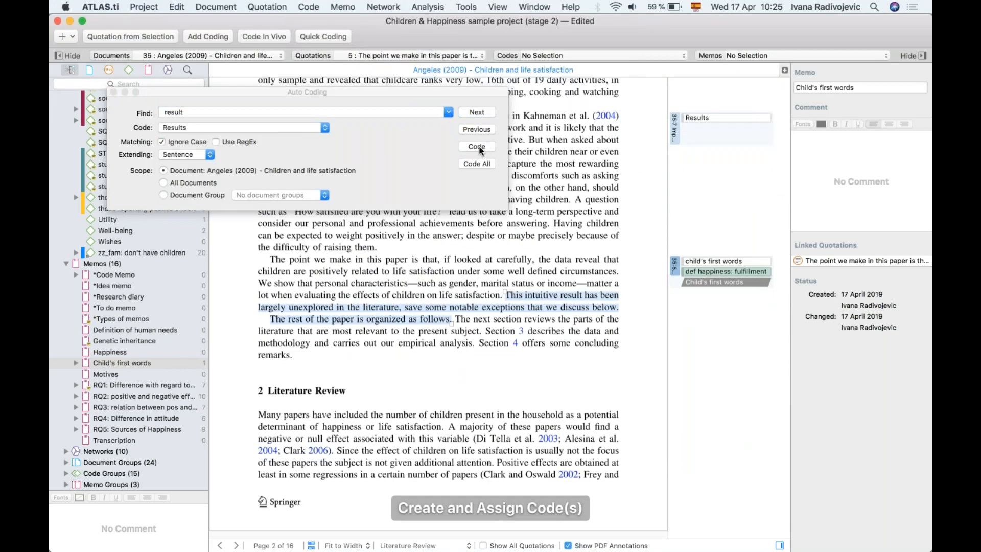
{"action": "left_click", "coordinate": [480, 147]}
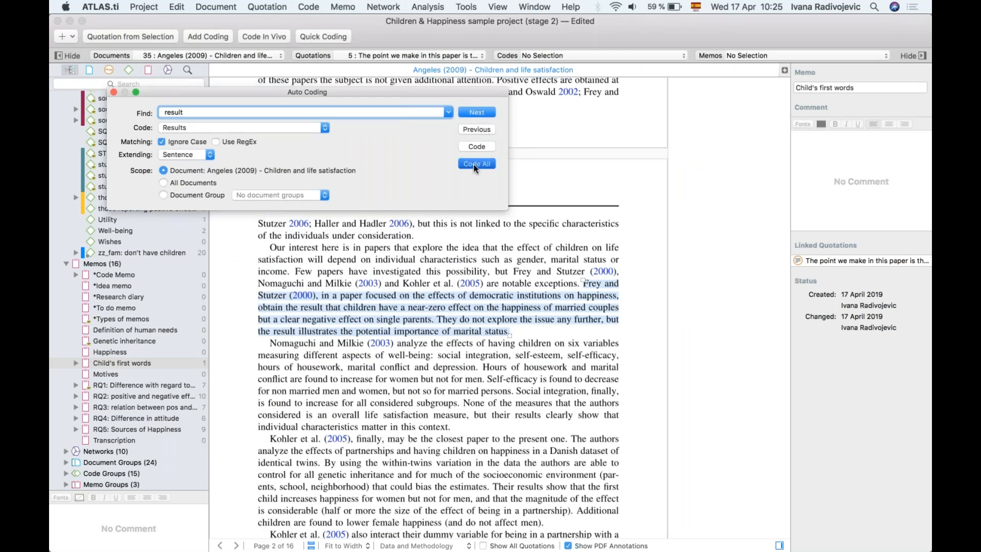
{"action": "left_click", "coordinate": [474, 164]}
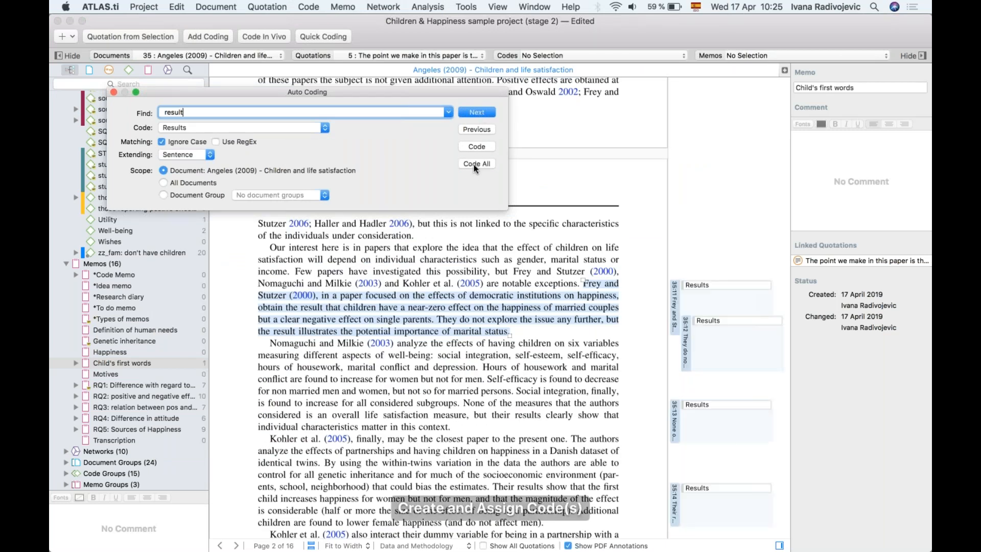
{"action": "left_click", "coordinate": [114, 92]}
- Link the "Child's first words" memo to the quotation beginning "A final result from this paper shows"
{"action": "scroll", "coordinate": [508, 314], "scroll_direction": "down", "scroll_amount": 10}
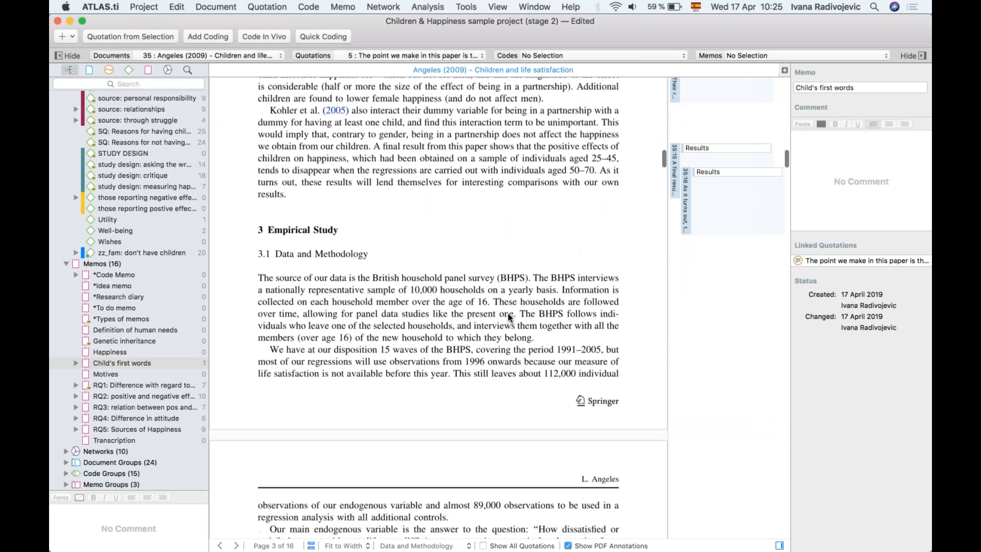
{"action": "left_click", "coordinate": [673, 213]}
{"action": "scroll", "coordinate": [652, 255], "scroll_direction": "up", "scroll_amount": 3}
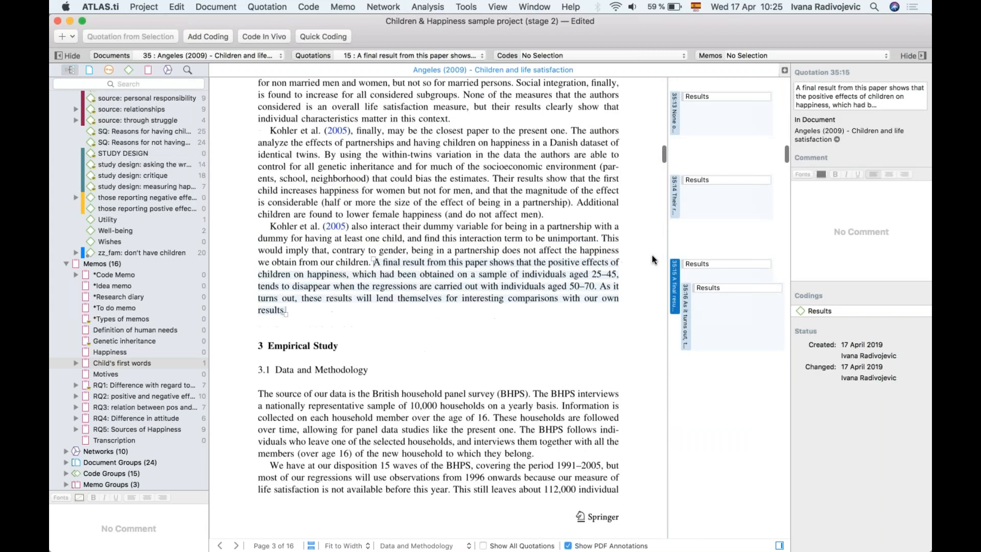
{"action": "left_click_drag", "start_coordinate": [117, 363], "coordinate": [372, 278]}
- Assign the code "reasons for nhc: don't feel the need" to the same quotation and widen the document's margin area
{"action": "scroll", "coordinate": [125, 253], "scroll_direction": "up", "scroll_amount": 10}
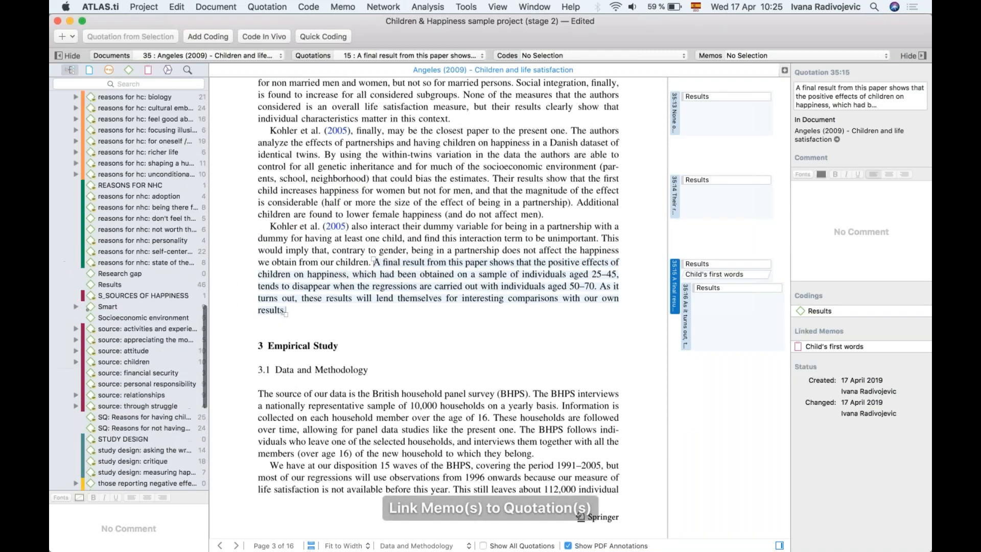
{"action": "left_click_drag", "start_coordinate": [126, 256], "coordinate": [337, 293]}
{"action": "scroll", "coordinate": [655, 336], "scroll_direction": "down", "scroll_amount": 3}
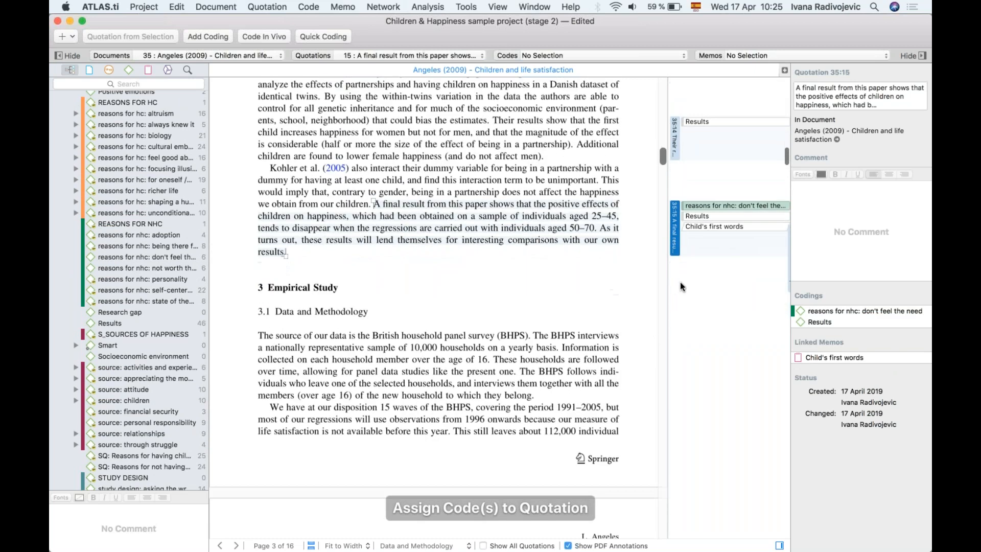
{"action": "left_click_drag", "start_coordinate": [668, 283], "coordinate": [608, 282]}
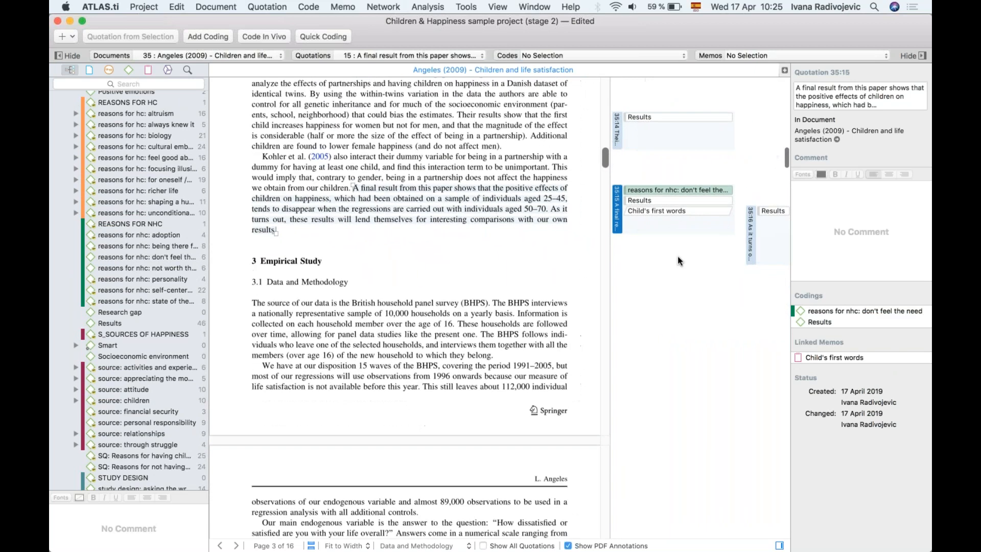
- Delete the overlapping quotation beginning "As it turns out, these results will lend themselves"
{"action": "left_click", "coordinate": [746, 232]}
{"action": "right_click", "coordinate": [746, 232]}
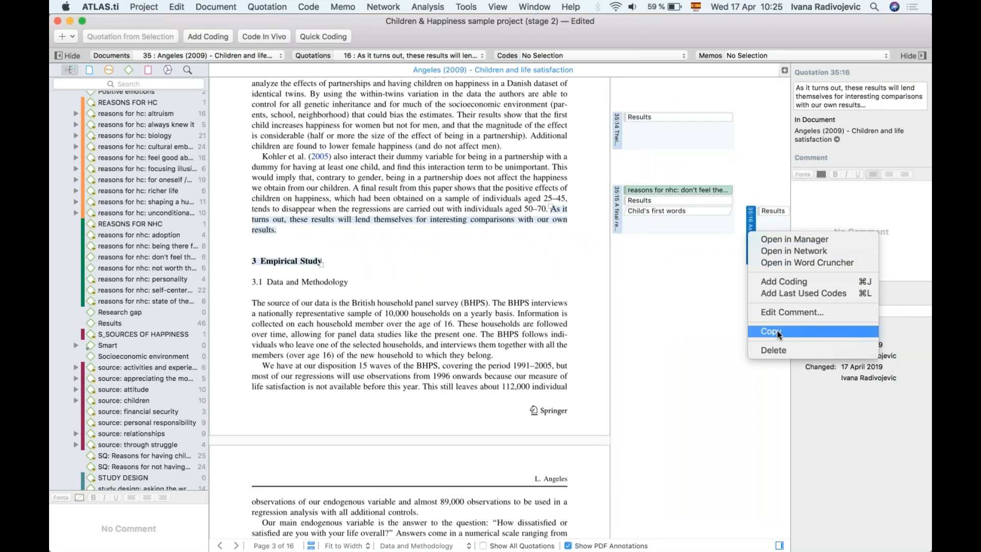
{"action": "left_click", "coordinate": [771, 351]}
{"action": "left_click", "coordinate": [617, 190]}
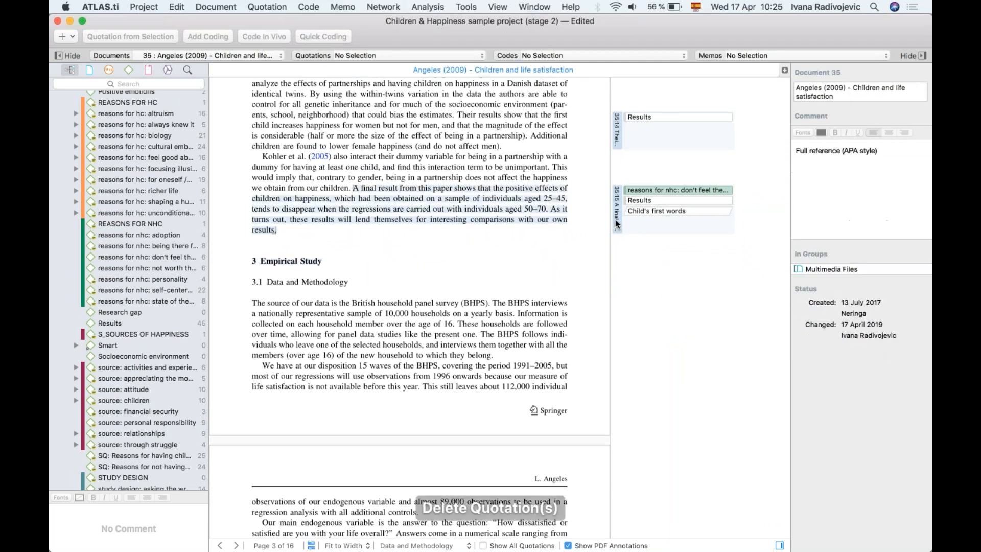
- Extend the quotation "Their results show that the first child" backwards to start at "Kohler et al. (2005), finally"
{"action": "left_click", "coordinate": [617, 127]}
{"action": "scroll", "coordinate": [523, 320], "scroll_direction": "up", "scroll_amount": 8}
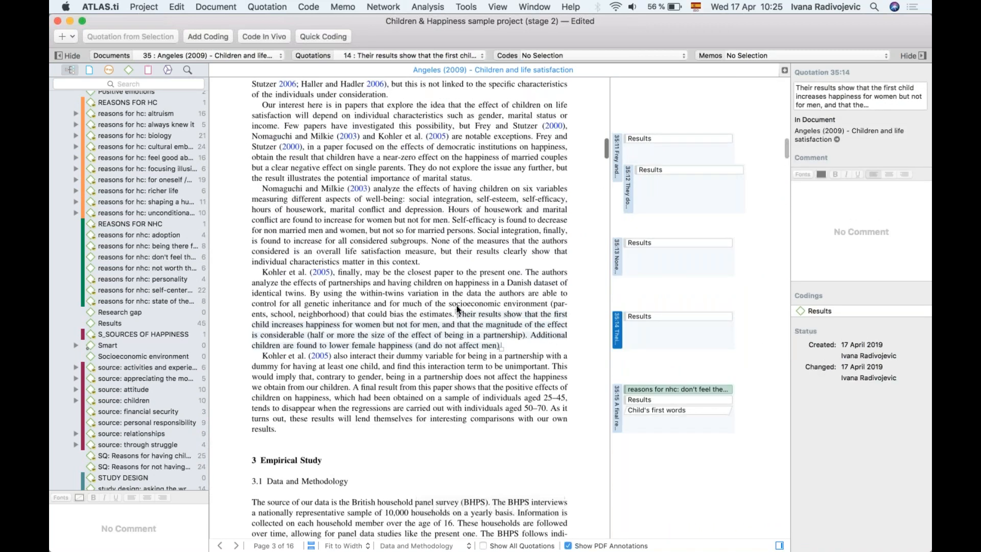
{"action": "left_click_drag", "start_coordinate": [456, 314], "coordinate": [262, 272]}
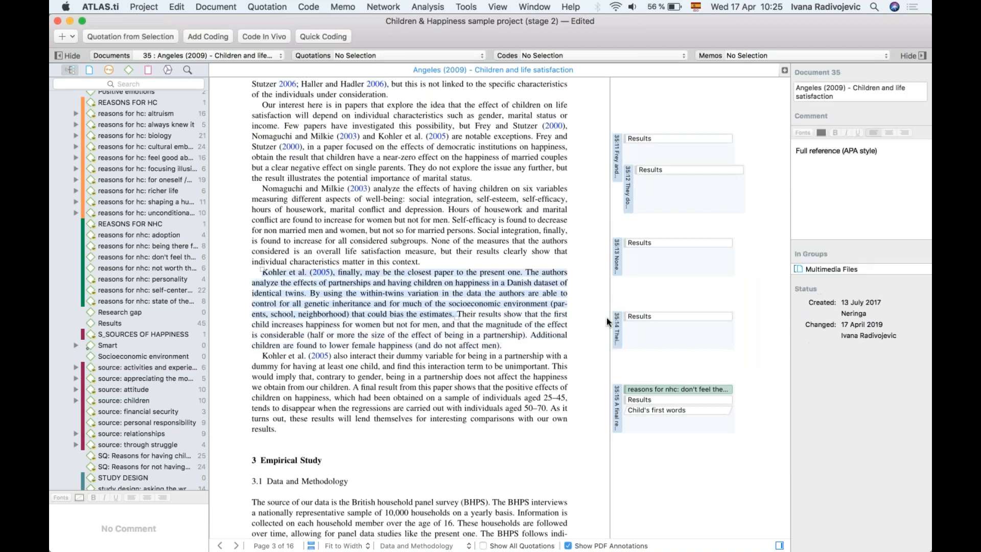
{"action": "left_click_drag", "start_coordinate": [456, 324], "coordinate": [503, 348]}
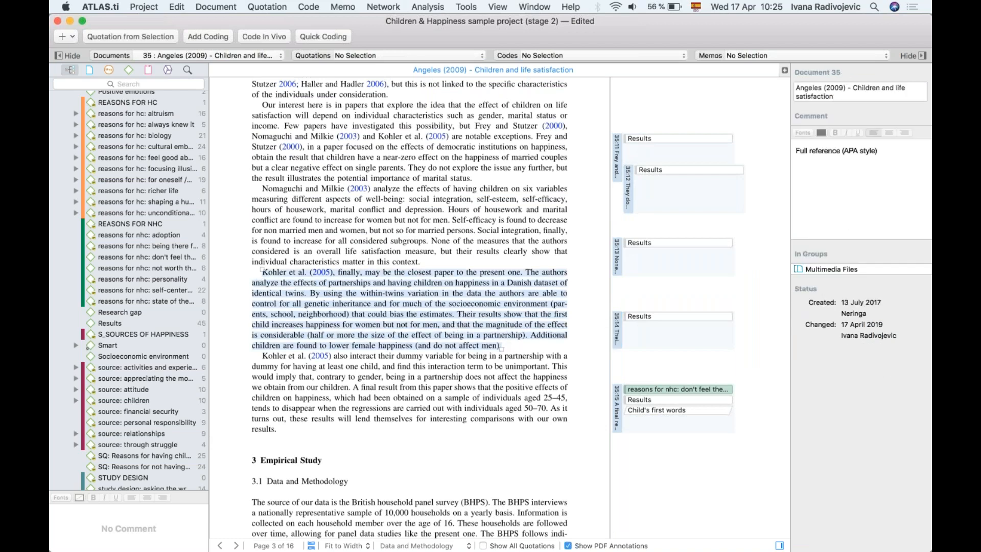
{"action": "left_click", "coordinate": [617, 327]}
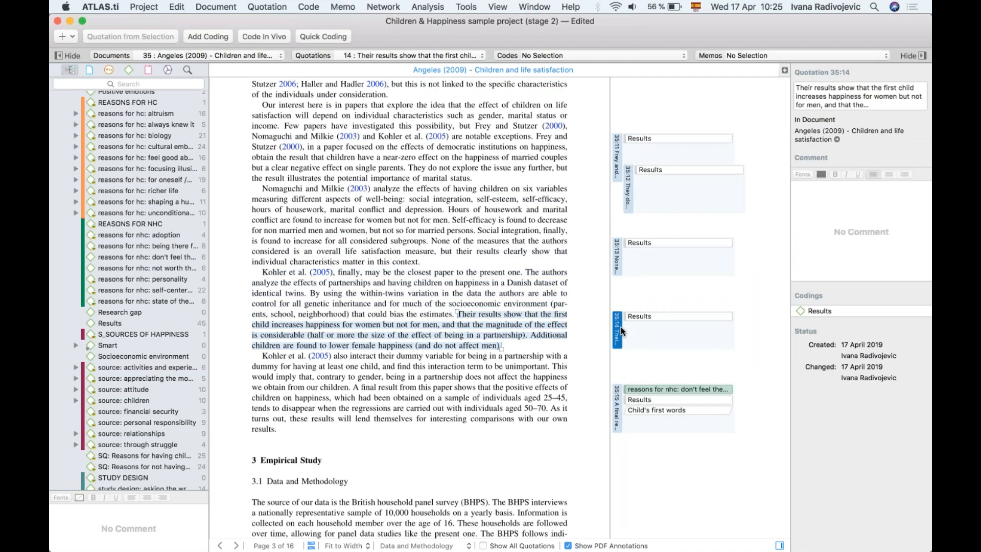
{"action": "left_click_drag", "start_coordinate": [458, 310], "coordinate": [262, 272]}
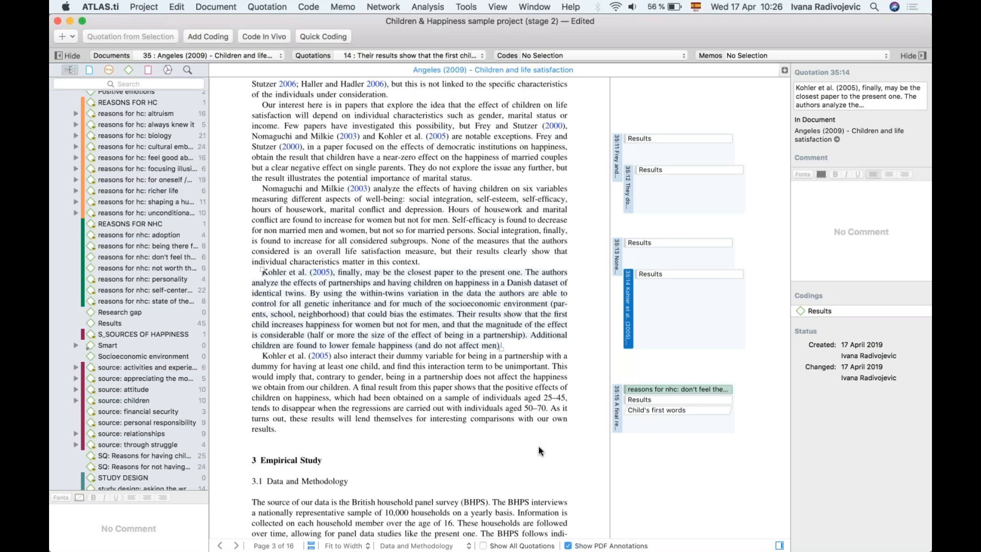
- Open the video document "Raising Children Off-Grid - This Morning" from the project's documents and enlarge its video display area
{"action": "scroll", "coordinate": [496, 343], "scroll_direction": "up", "scroll_amount": 5}
{"action": "scroll", "coordinate": [495, 345], "scroll_direction": "up", "scroll_amount": 10}
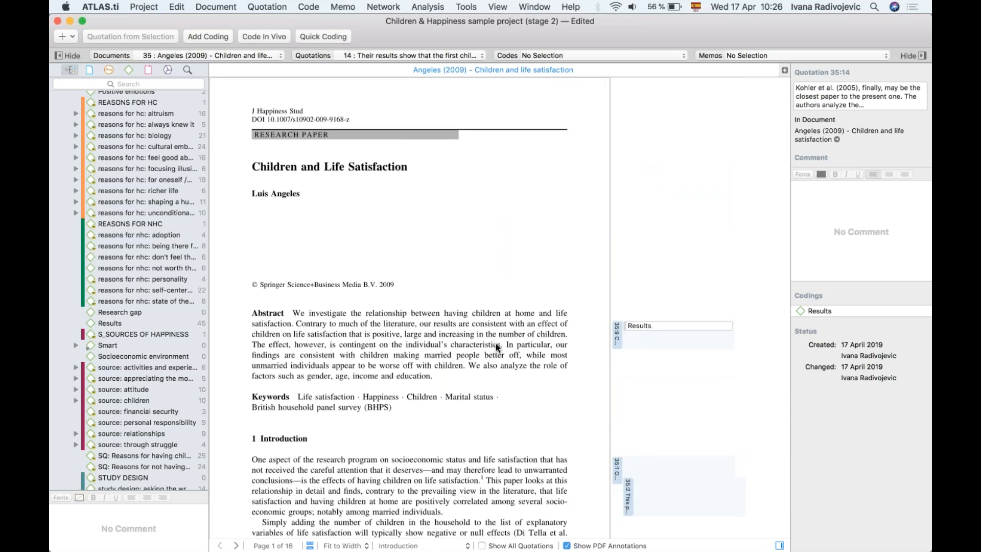
{"action": "scroll", "coordinate": [160, 209], "scroll_direction": "up", "scroll_amount": 15}
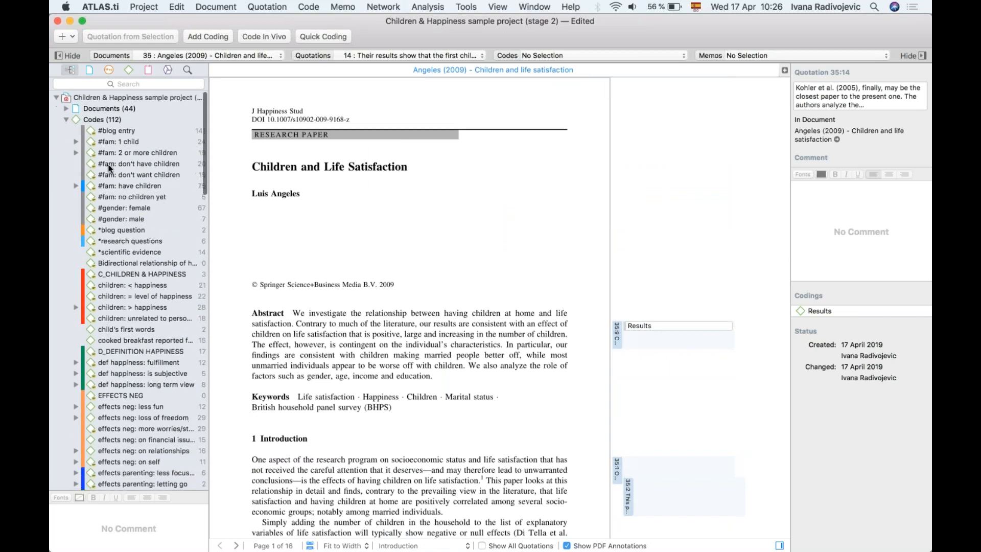
{"action": "left_click", "coordinate": [66, 120]}
{"action": "left_click", "coordinate": [66, 109]}
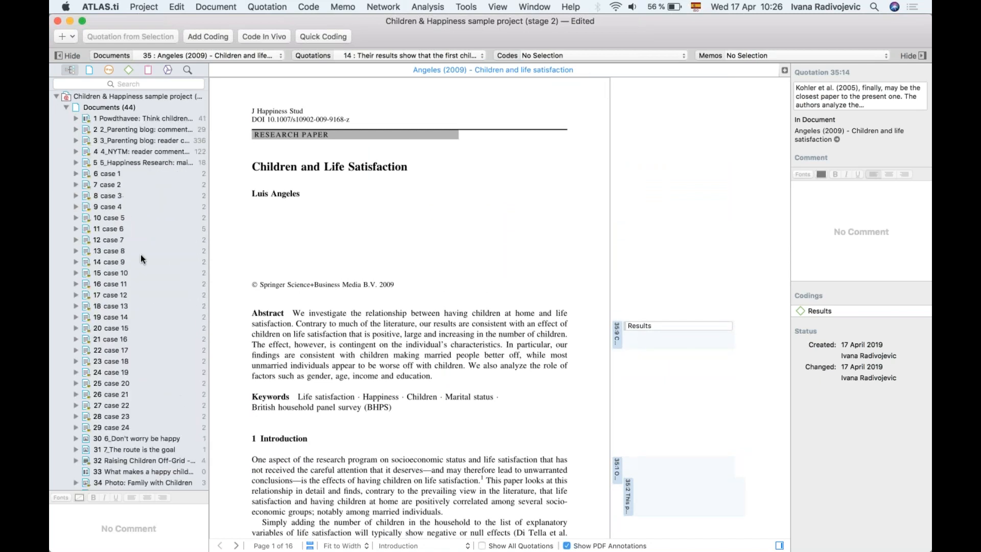
{"action": "scroll", "coordinate": [141, 257], "scroll_direction": "down", "scroll_amount": 8}
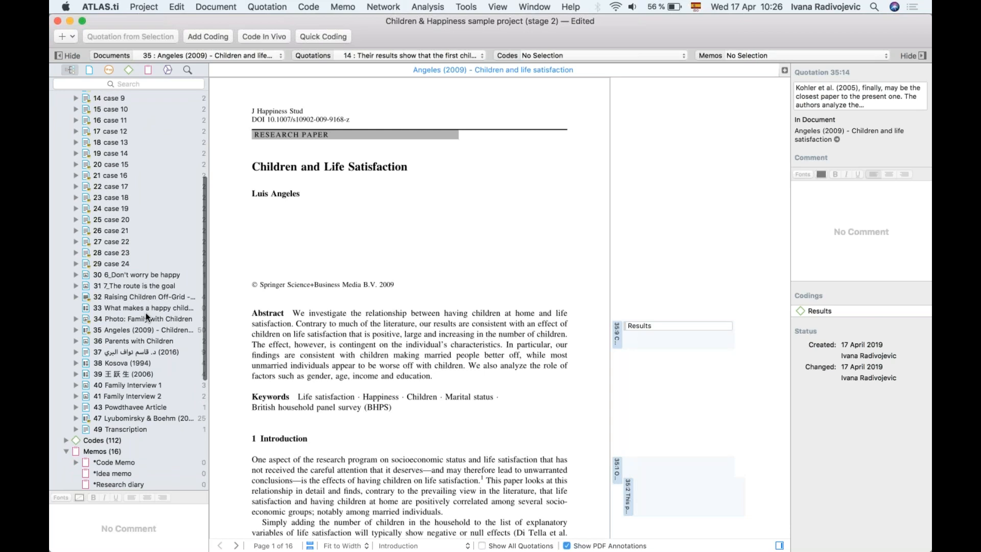
{"action": "double_click", "coordinate": [135, 297]}
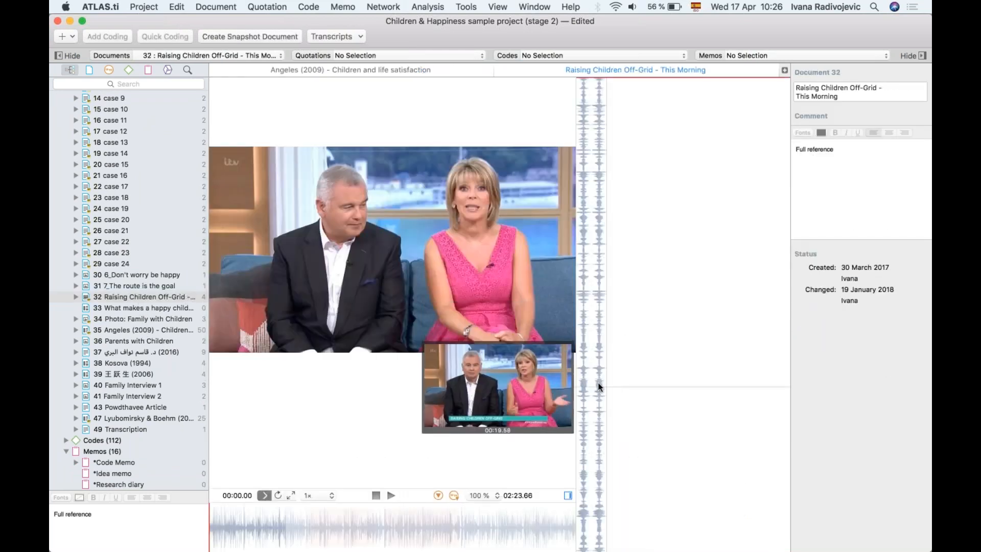
{"action": "left_click_drag", "start_coordinate": [606, 382], "coordinate": [674, 383]}
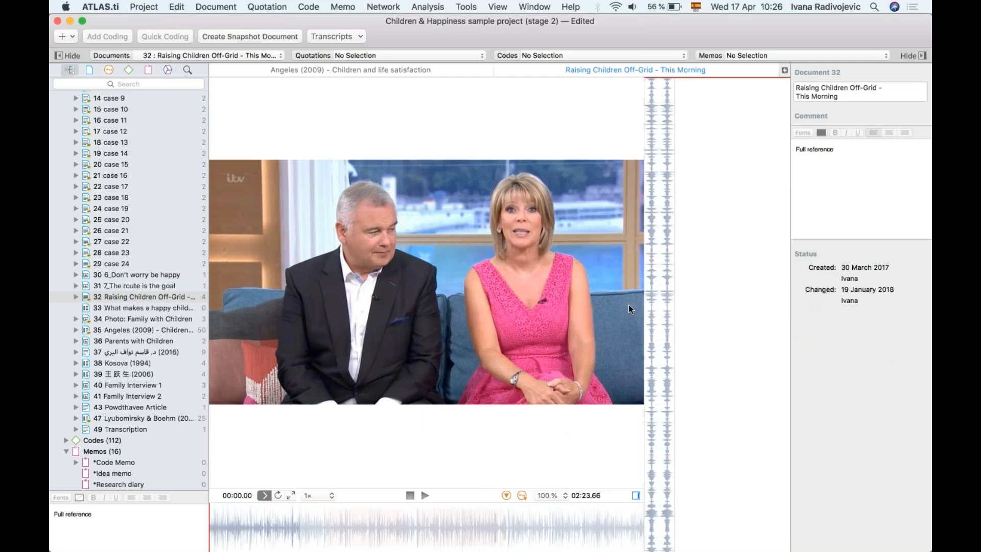
- Play the first seconds of the video, pause it, and view the available playback speeds, keeping 1×
{"action": "left_click", "coordinate": [425, 495]}
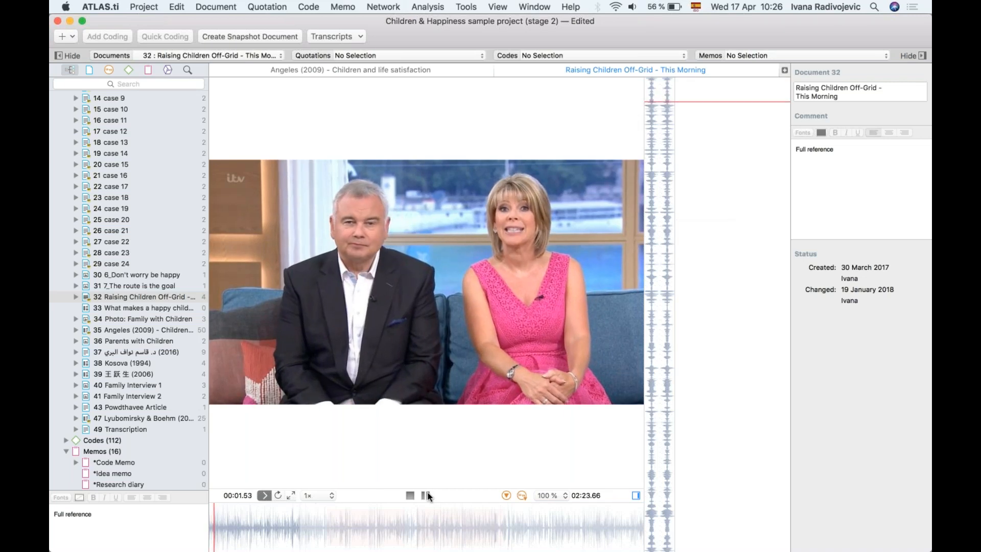
{"action": "left_click", "coordinate": [426, 495]}
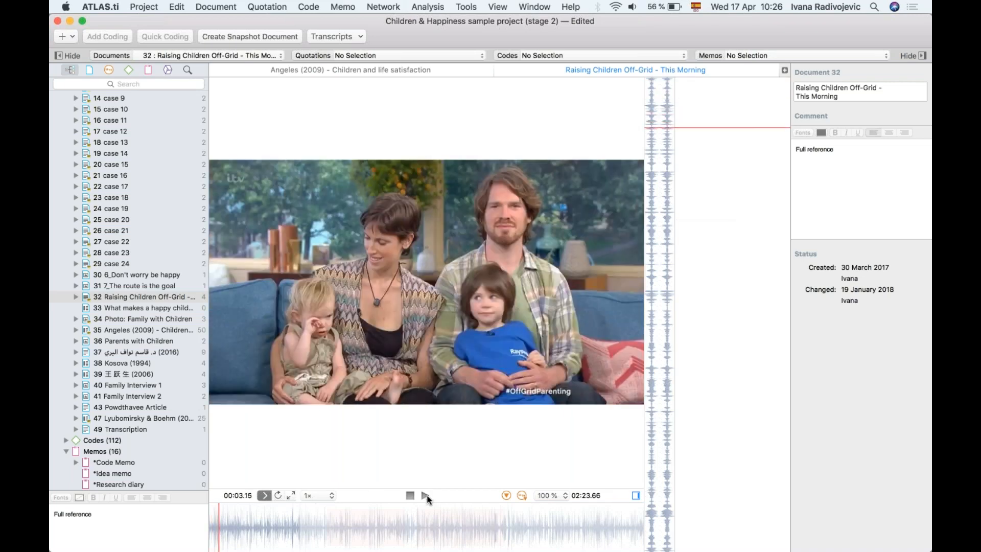
{"action": "left_click", "coordinate": [316, 495]}
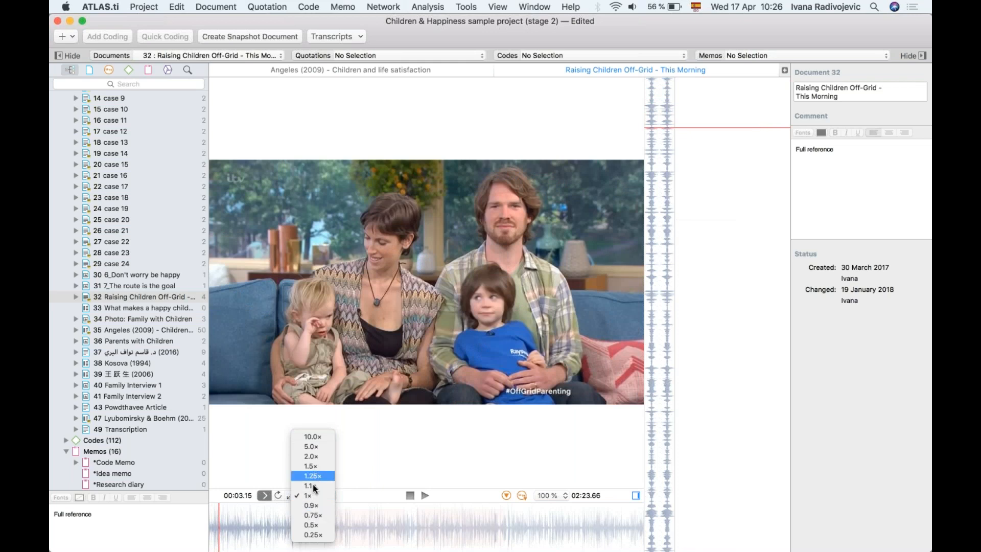
{"action": "left_click", "coordinate": [313, 492]}
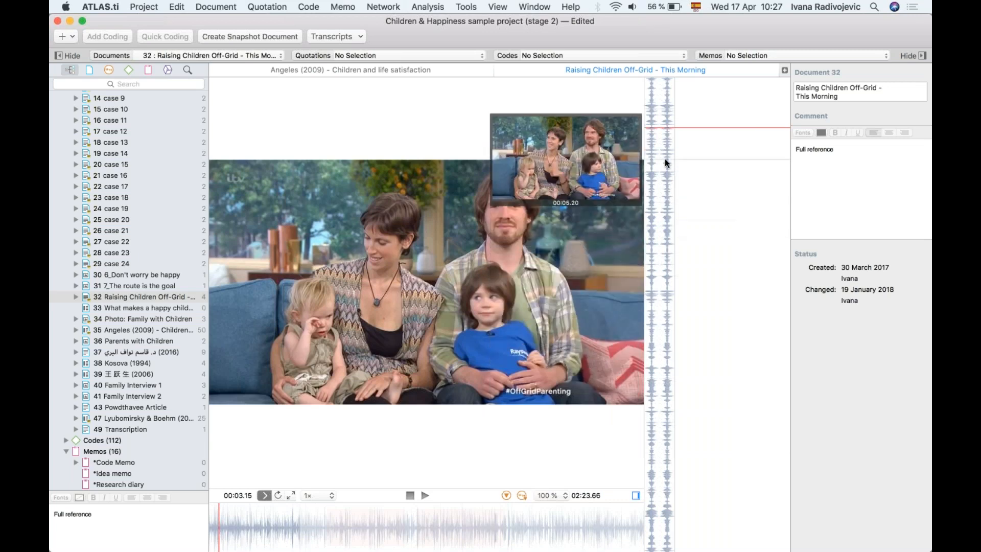
- Create a quotation in the video covering about 00:04.48 to 00:09.05
{"action": "left_click_drag", "start_coordinate": [667, 149], "coordinate": [670, 219]}
{"action": "key", "text": "super+shift+q"}
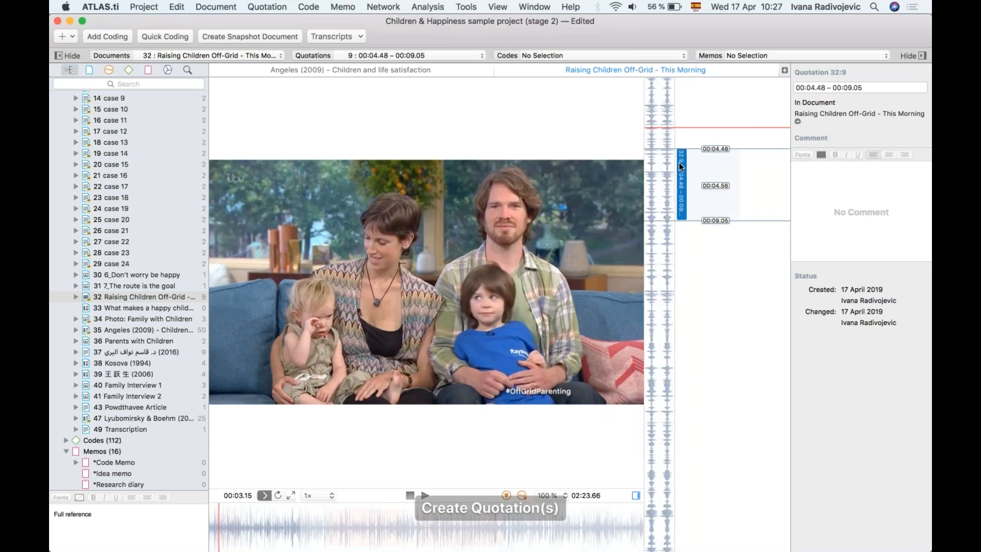
{"action": "left_click", "coordinate": [698, 306]}
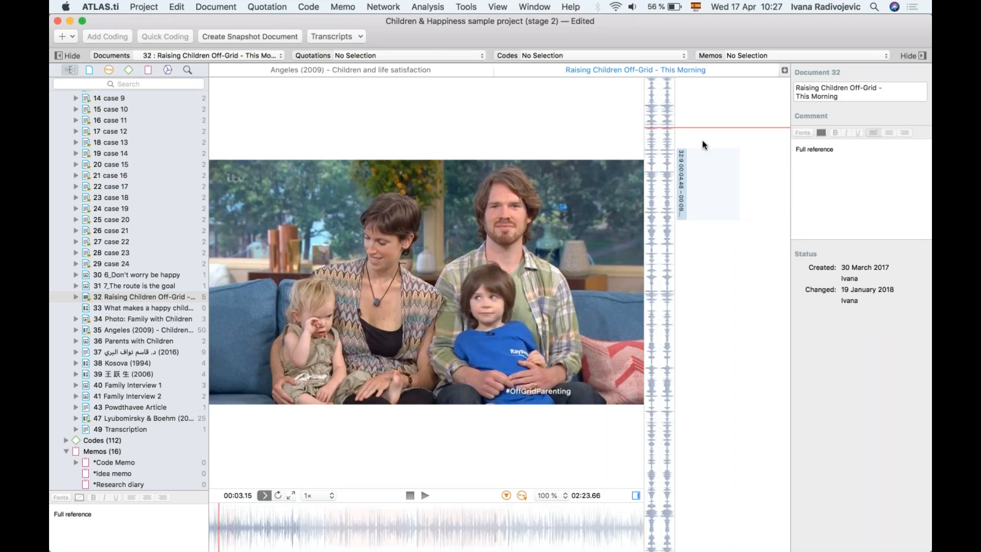
- Play back the new video quotation from its start and pause it partway through
{"action": "left_click", "coordinate": [680, 179]}
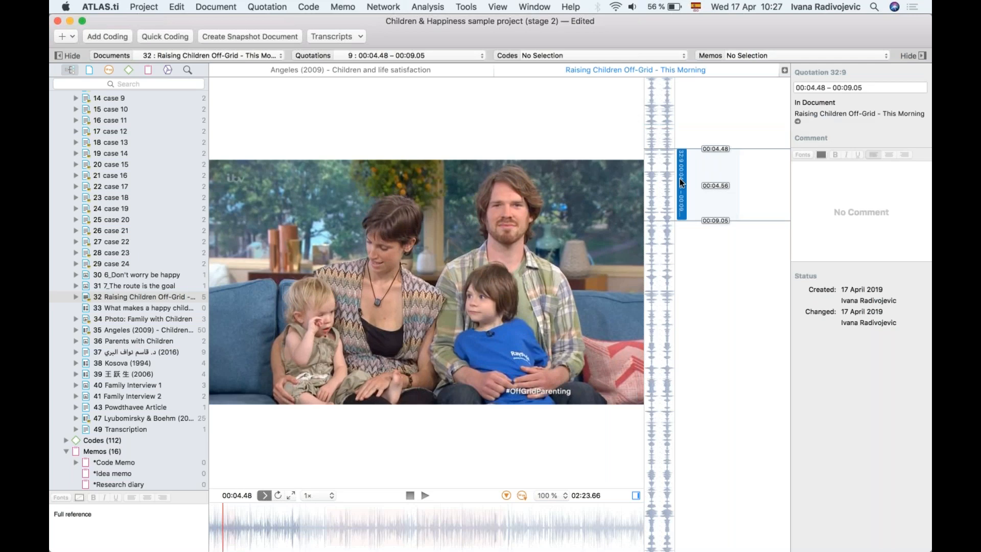
{"action": "double_click", "coordinate": [682, 192]}
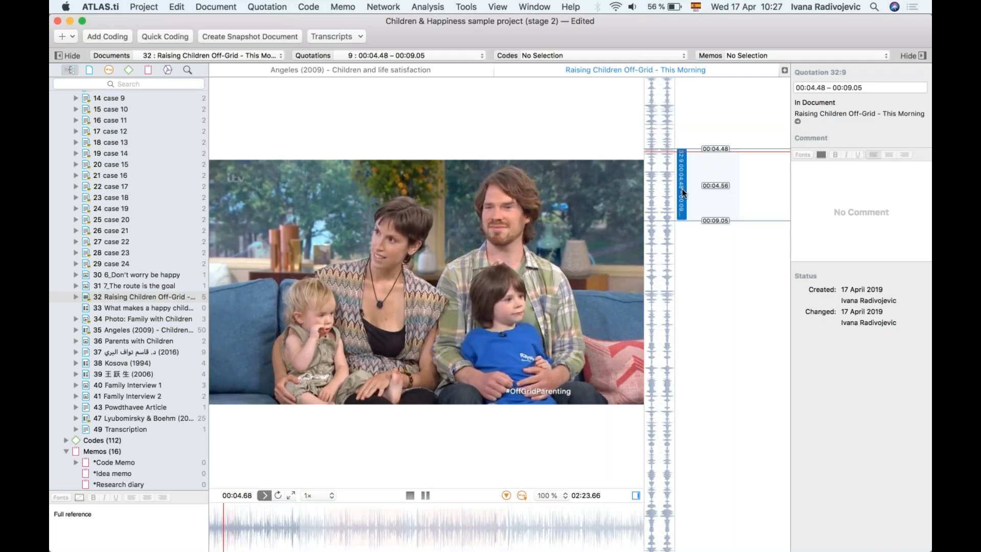
{"action": "key", "text": "space"}
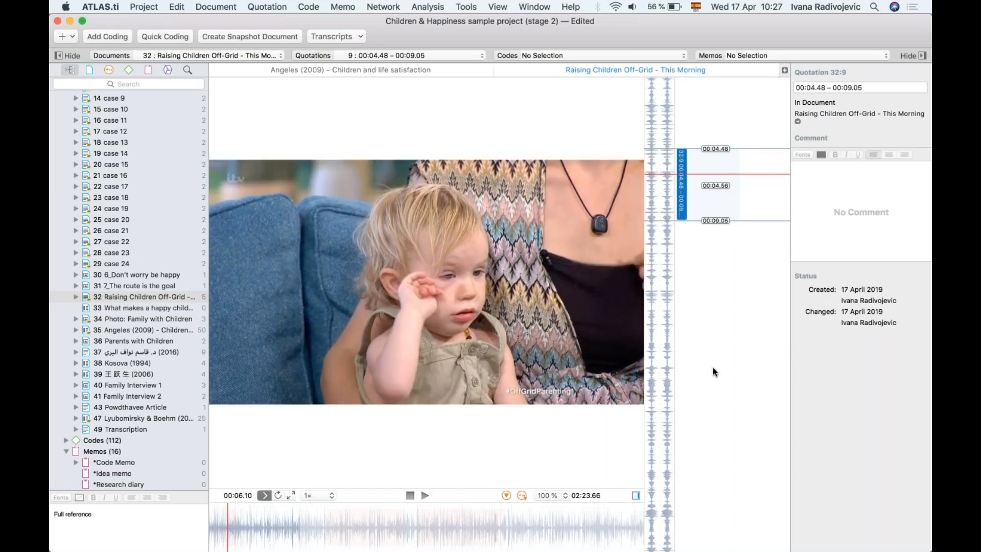
- Extend the video quotation's start back to about 00:03.69 and replay its opening
{"action": "left_click_drag", "start_coordinate": [677, 149], "coordinate": [677, 136]}
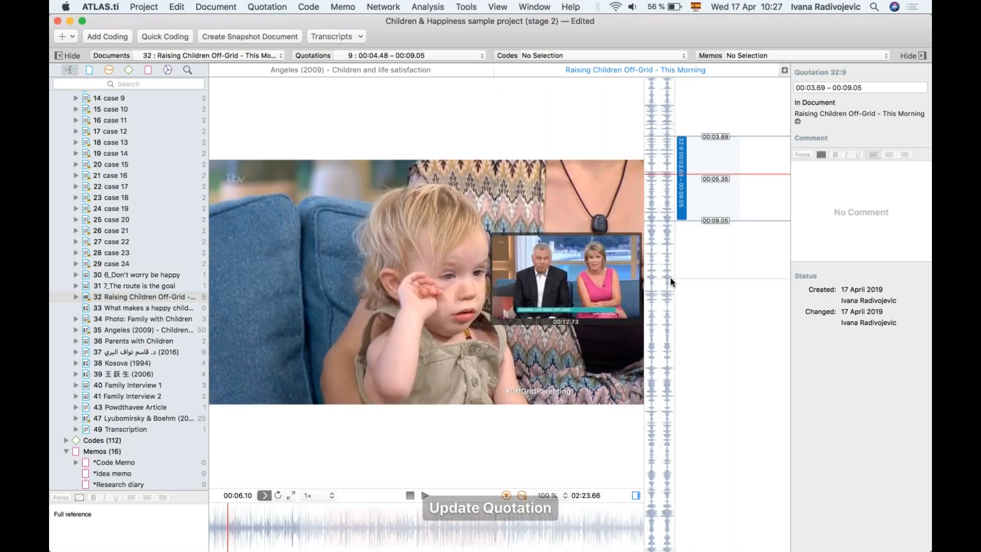
{"action": "double_click", "coordinate": [679, 194]}
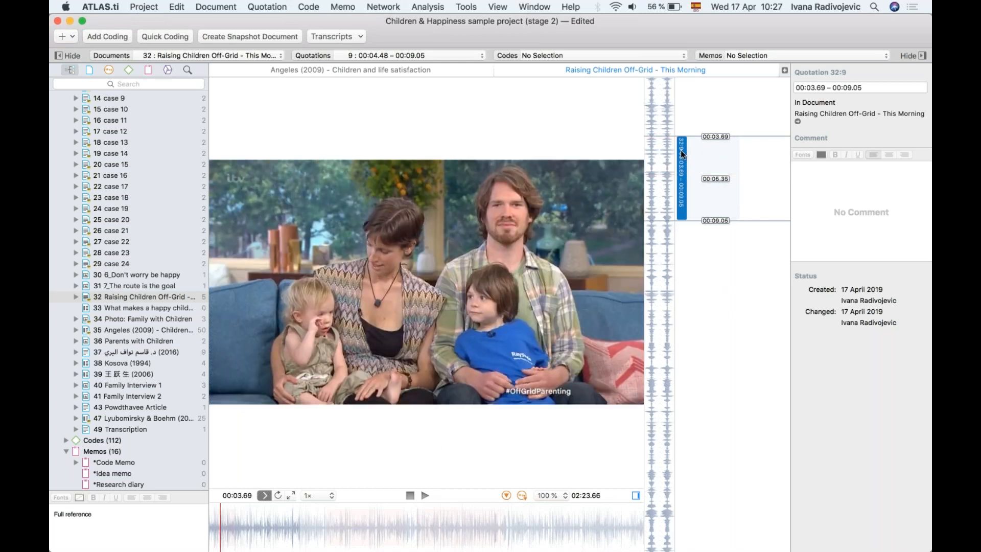
{"action": "left_click", "coordinate": [425, 495]}
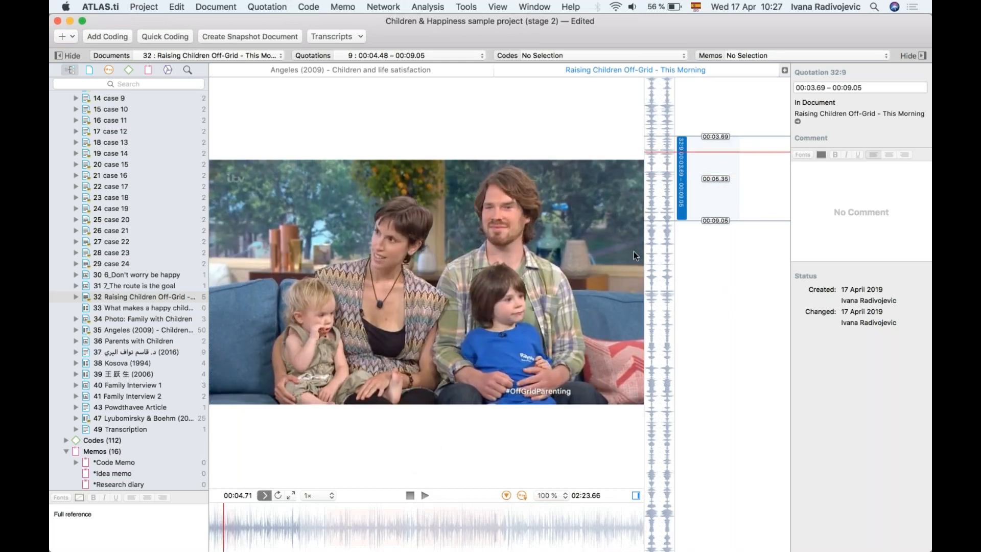
- Assign the code "C_CHILDREN & HAPPINESS" to the extended video quotation
{"action": "right_click", "coordinate": [678, 171]}
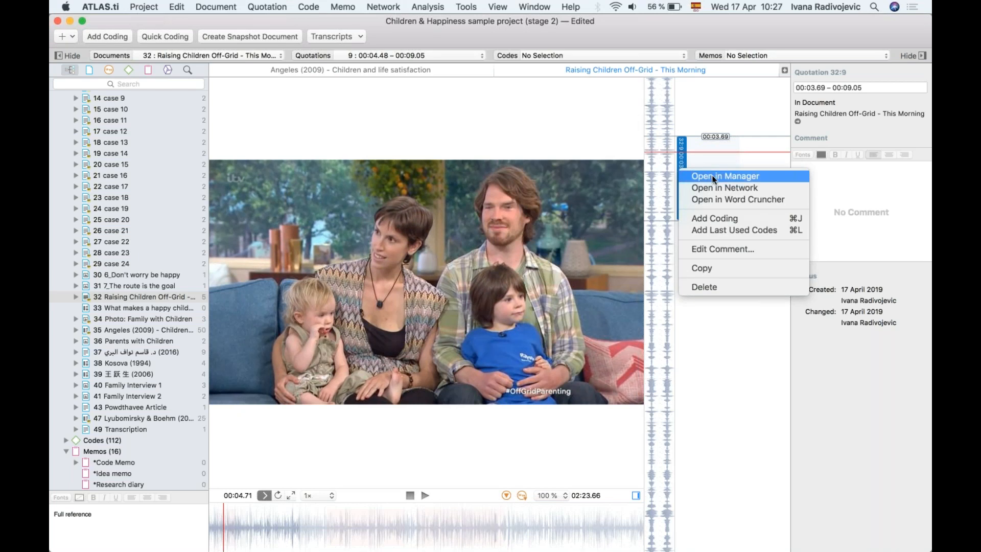
{"action": "left_click", "coordinate": [747, 218]}
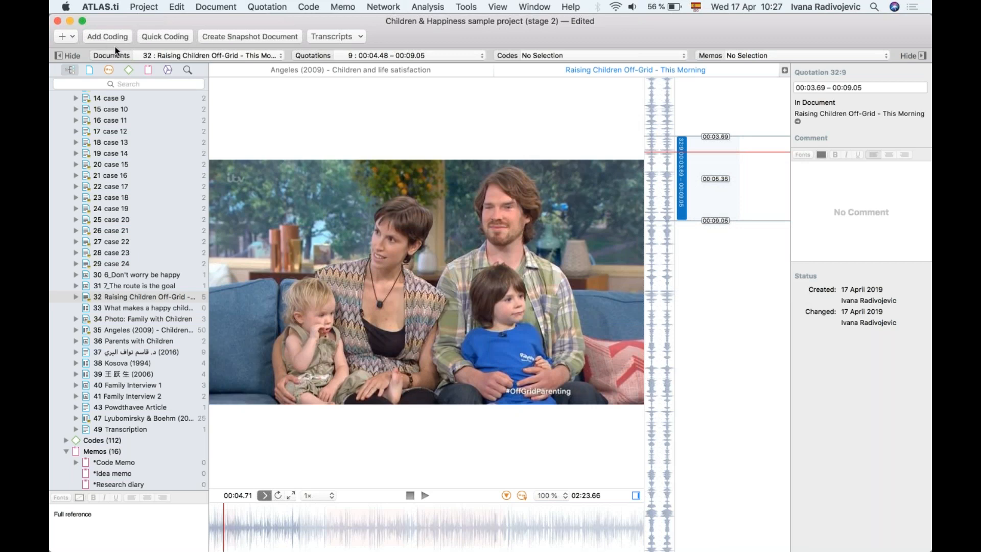
{"action": "scroll", "coordinate": [130, 315], "scroll_direction": "down", "scroll_amount": 5}
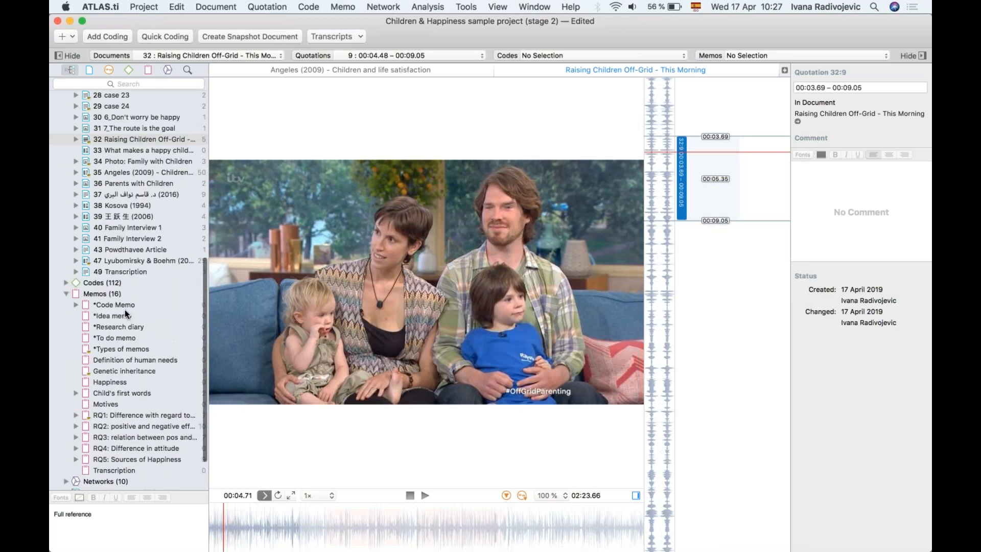
{"action": "left_click", "coordinate": [66, 282]}
{"action": "scroll", "coordinate": [110, 351], "scroll_direction": "down", "scroll_amount": 5}
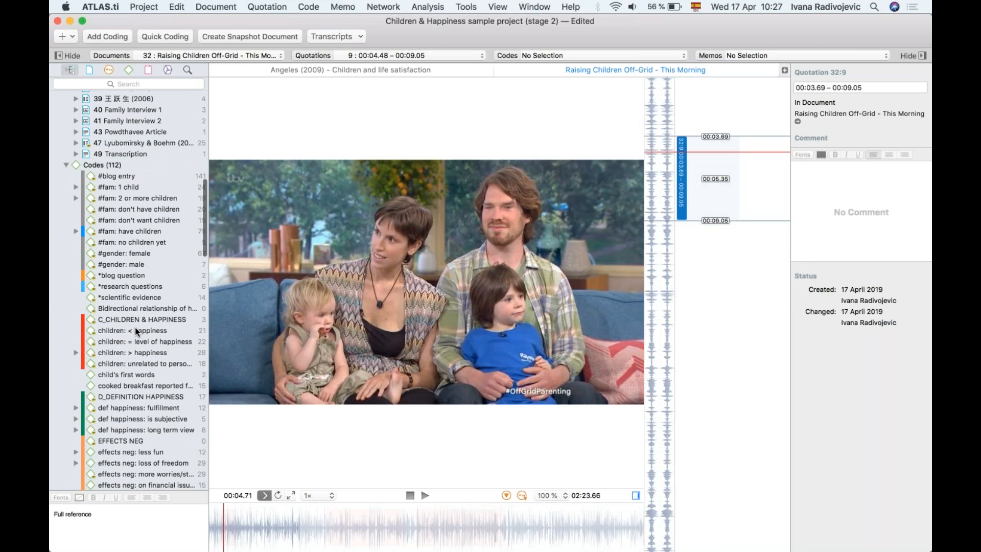
{"action": "left_click_drag", "start_coordinate": [150, 324], "coordinate": [683, 187]}
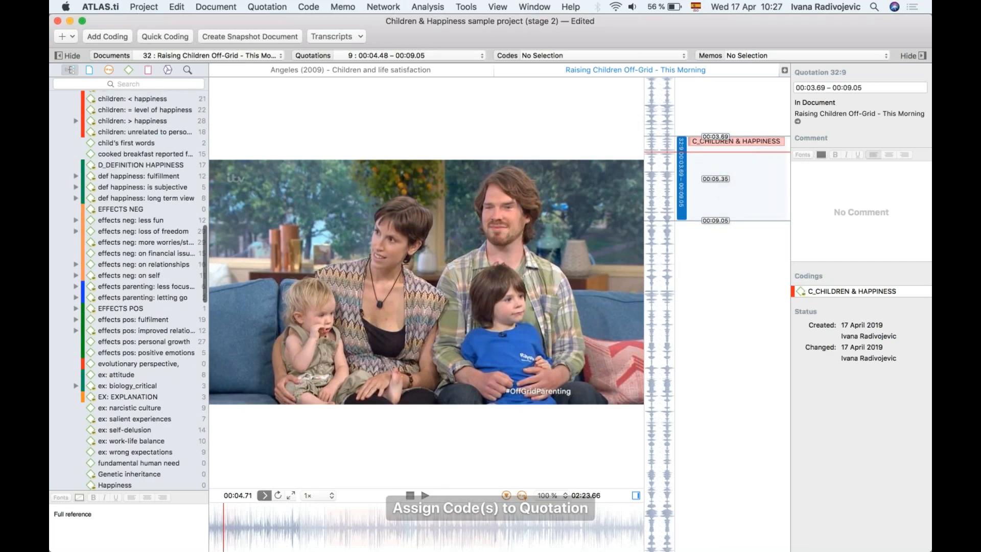
- Create a second video quotation from about 00:12.33 to 00:18.72 and a snapshot document of the current frame
{"action": "left_click_drag", "start_coordinate": [651, 291], "coordinate": [651, 373]}
{"action": "key", "text": "super+shift+q"}
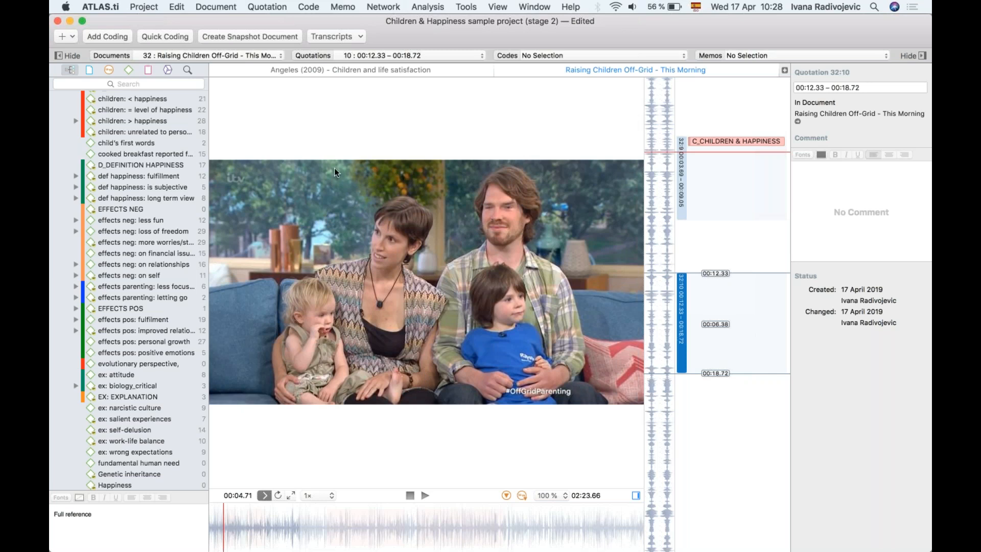
{"action": "left_click", "coordinate": [266, 31]}
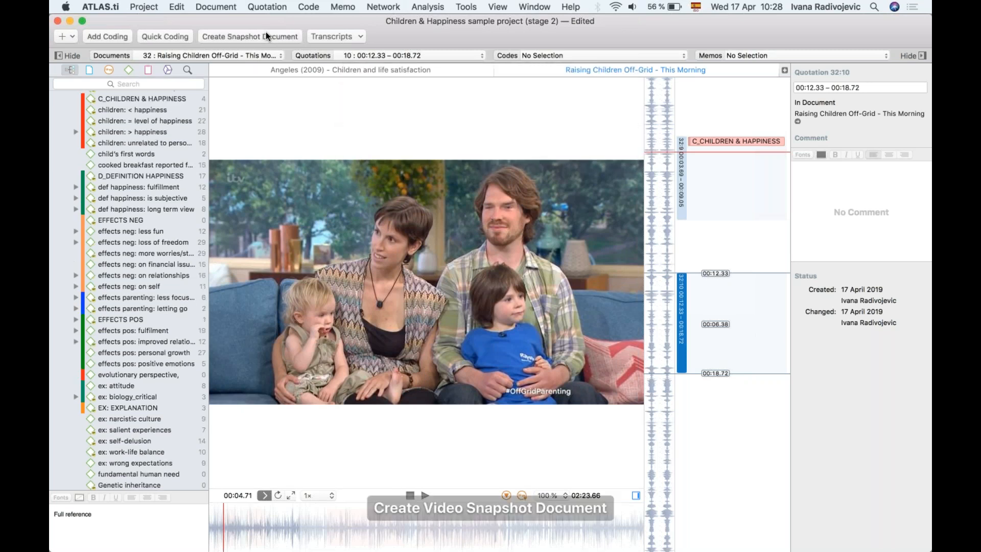
- Open the snapshot document "Raising Children Off-Grid - This Morning @ 00:04.68" and enlarge its image area
{"action": "scroll", "coordinate": [132, 223], "scroll_direction": "up", "scroll_amount": 20}
{"action": "scroll", "coordinate": [132, 222], "scroll_direction": "down", "scroll_amount": 3}
{"action": "scroll", "coordinate": [132, 223], "scroll_direction": "down", "scroll_amount": 10}
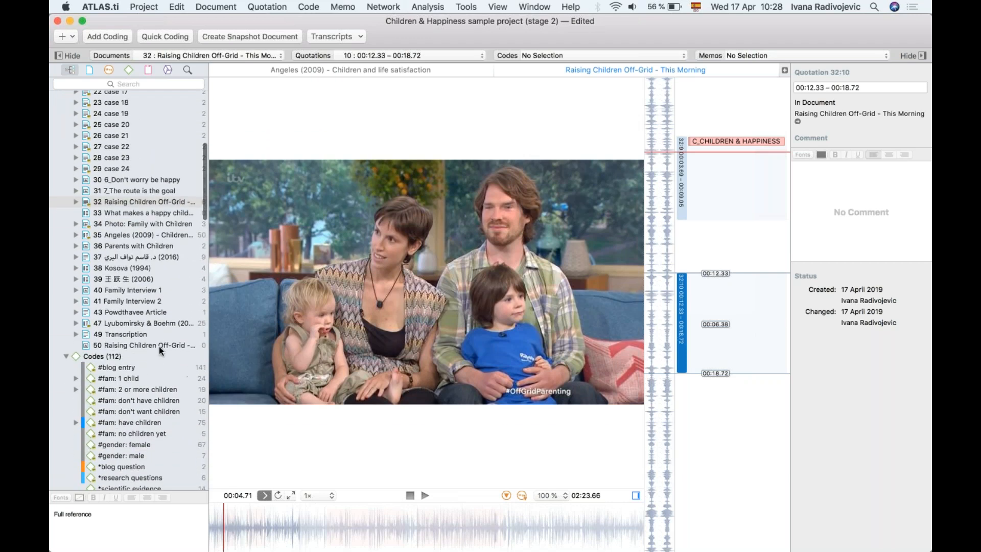
{"action": "left_click", "coordinate": [114, 346]}
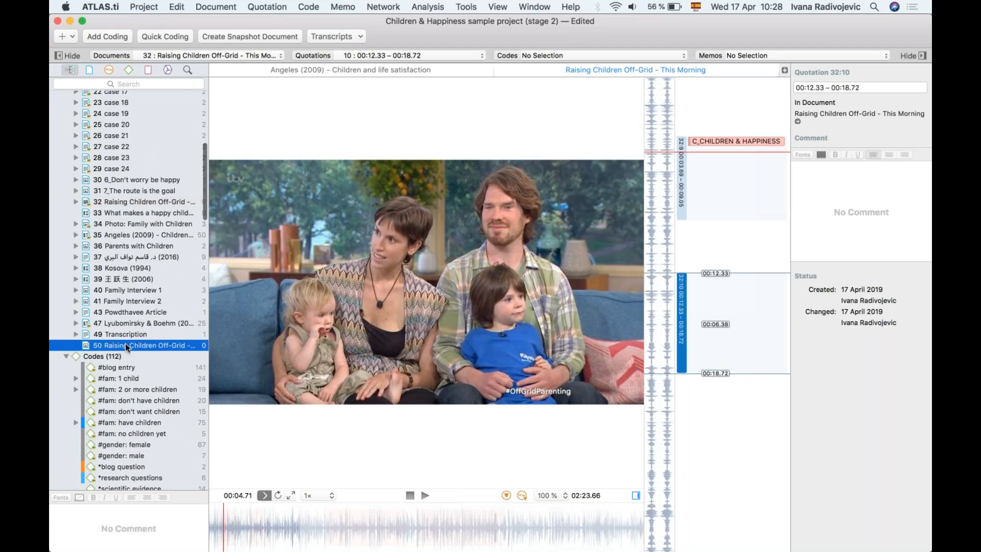
{"action": "double_click", "coordinate": [127, 347]}
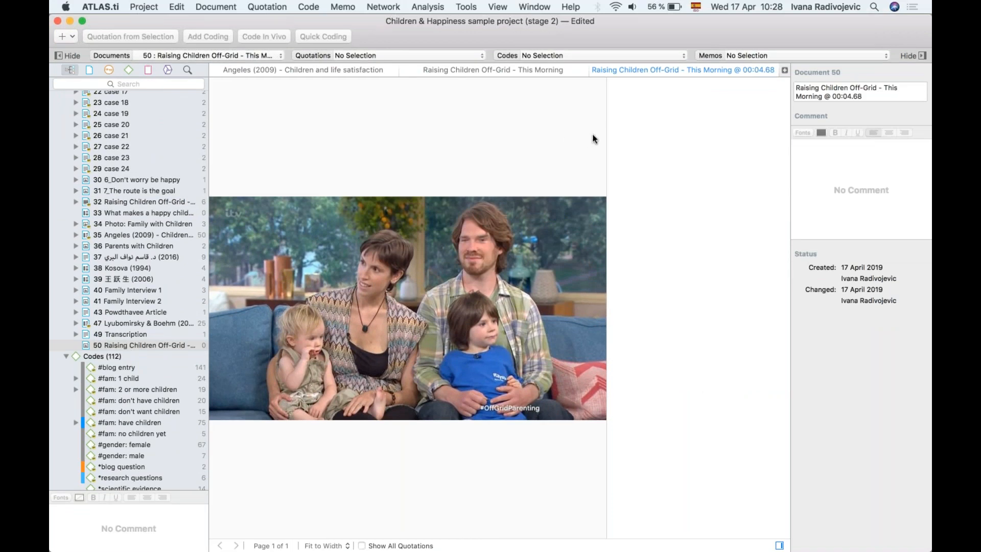
{"action": "left_click_drag", "start_coordinate": [606, 135], "coordinate": [690, 153]}
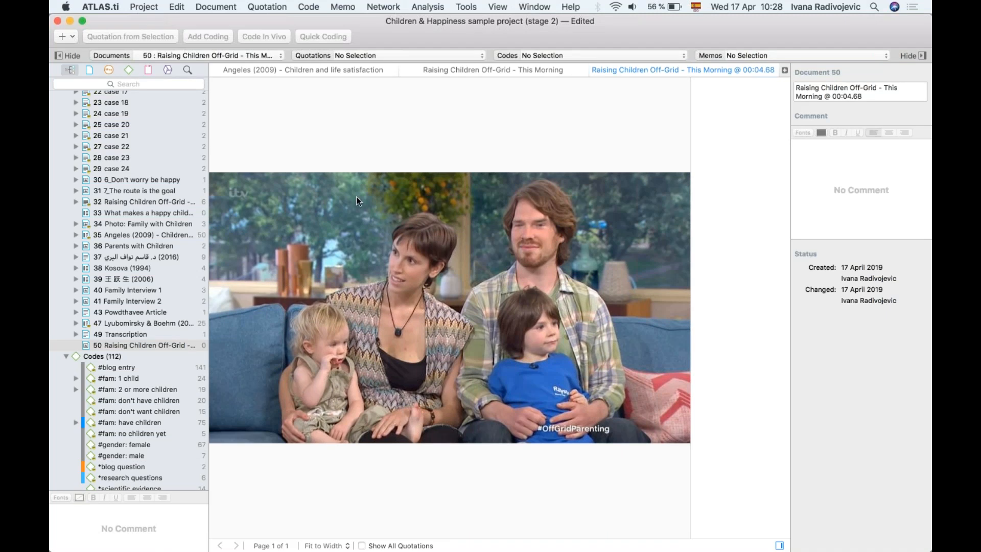
- Create a quotation around the woman and toddler in the snapshot and assign it the code "def happiness: fulfillment"
{"action": "left_click_drag", "start_coordinate": [276, 200], "coordinate": [478, 427]}
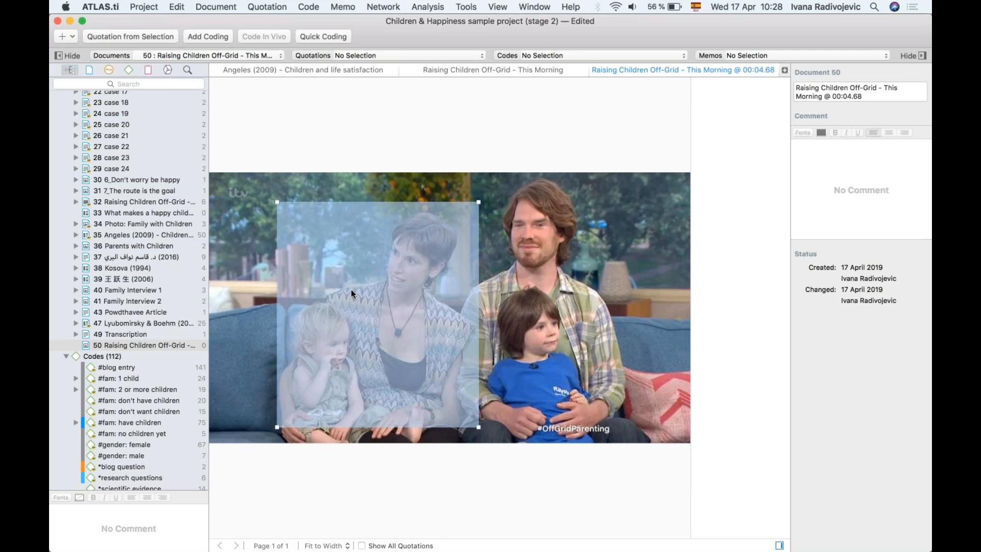
{"action": "left_click", "coordinate": [135, 35]}
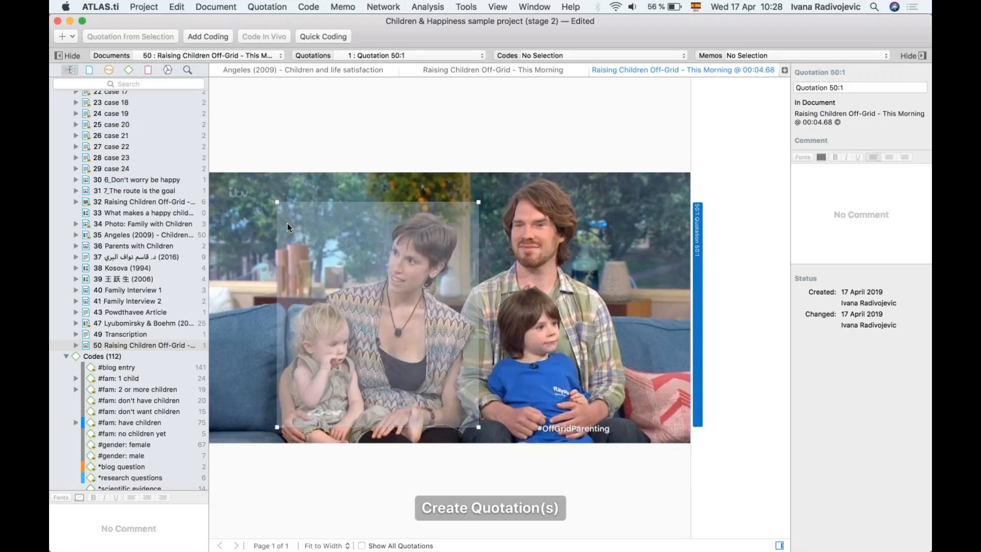
{"action": "right_click", "coordinate": [311, 261]}
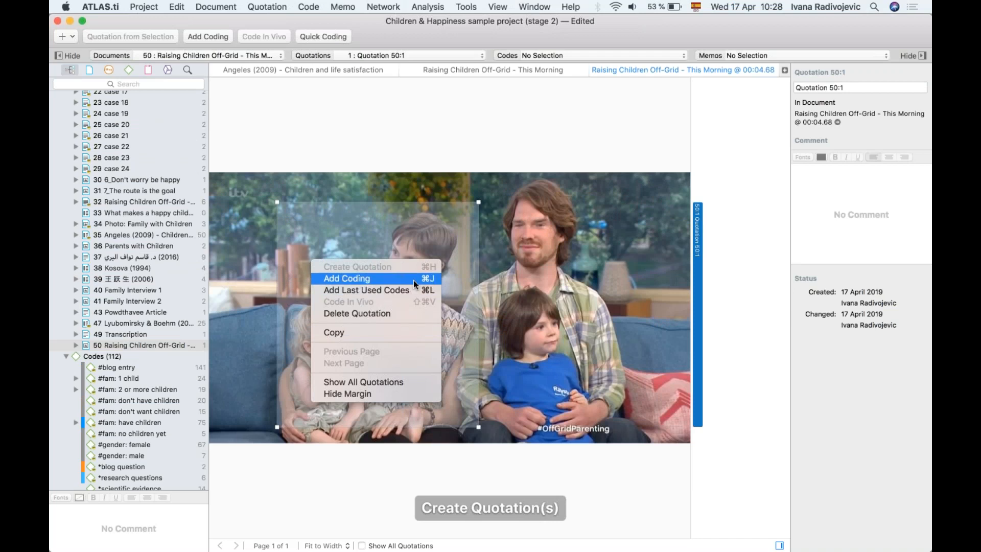
{"action": "left_click", "coordinate": [128, 407]}
{"action": "scroll", "coordinate": [128, 406], "scroll_direction": "down", "scroll_amount": 5}
{"action": "scroll", "coordinate": [127, 404], "scroll_direction": "down", "scroll_amount": 5}
{"action": "left_click_drag", "start_coordinate": [156, 272], "coordinate": [531, 342]}
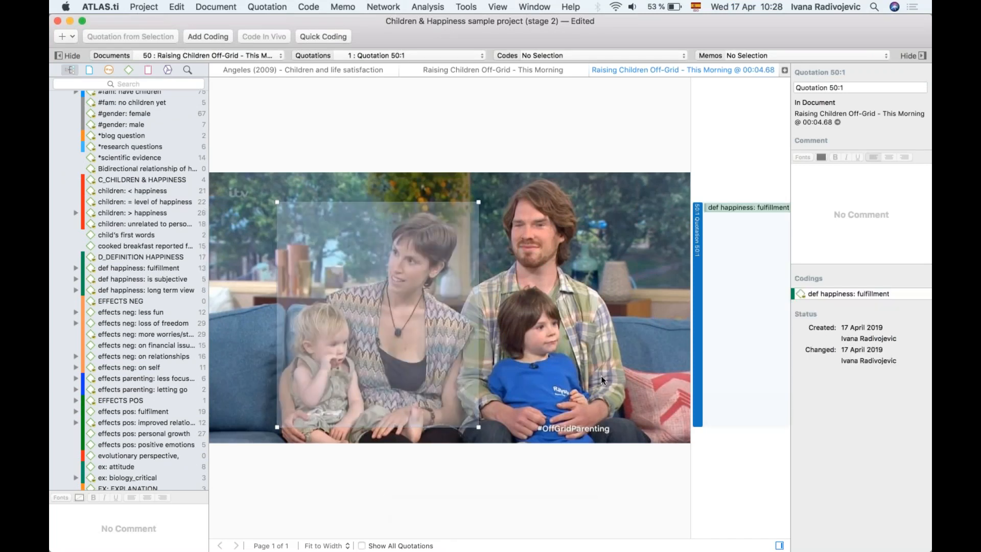
- Create a second image quotation around the toddler in the snapshot and assign it the code "#gender: female"
{"action": "left_click", "coordinate": [555, 315]}
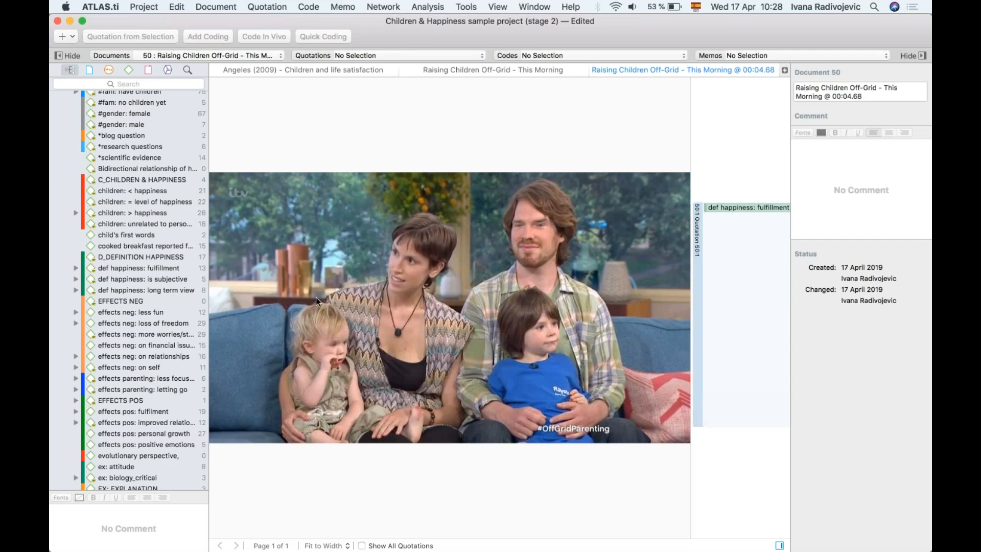
{"action": "left_click_drag", "start_coordinate": [287, 293], "coordinate": [382, 424]}
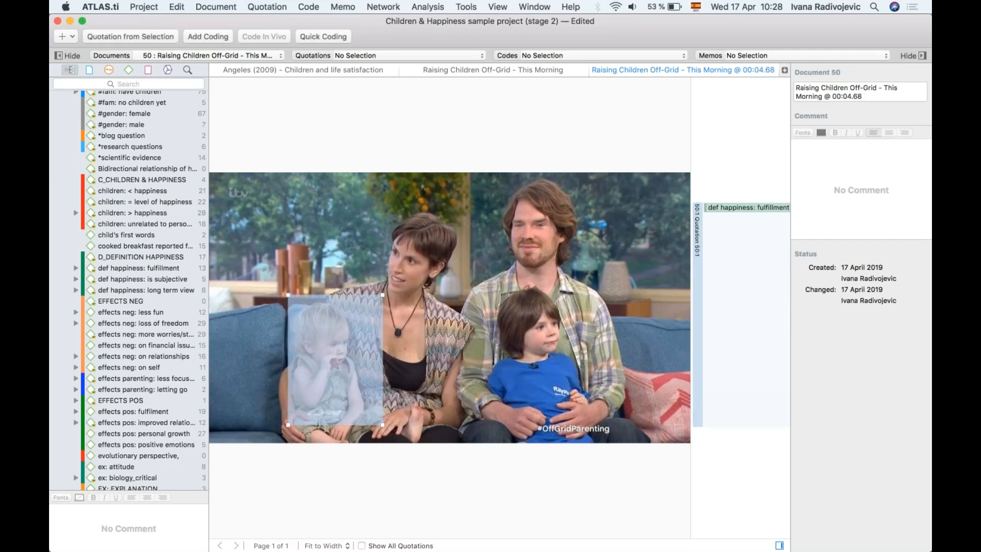
{"action": "scroll", "coordinate": [153, 256], "scroll_direction": "up", "scroll_amount": 4}
{"action": "left_click_drag", "start_coordinate": [132, 202], "coordinate": [339, 346]}
- Highlight the snapshot's two overlapping quotations from the margin to compare their image areas, and clear the selection
{"action": "left_click", "coordinate": [699, 341]}
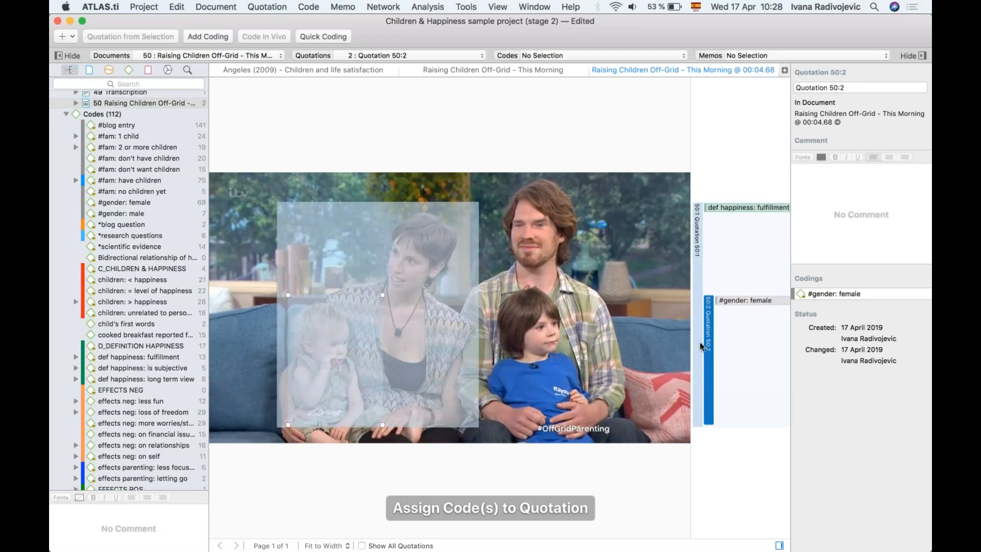
{"action": "left_click", "coordinate": [701, 345]}
{"action": "left_click", "coordinate": [703, 349]}
{"action": "left_click", "coordinate": [707, 359]}
{"action": "left_click", "coordinate": [614, 142]}
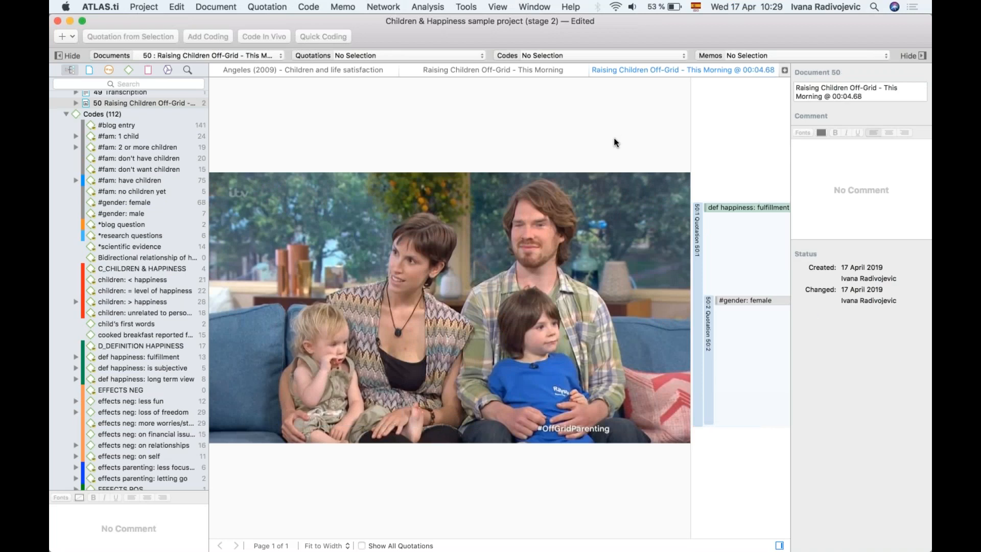
- Close the snapshot, the off-grid video and the Angeles (2009) article so that no document remains open
{"action": "left_click", "coordinate": [596, 73]}
{"action": "left_click", "coordinate": [501, 69]}
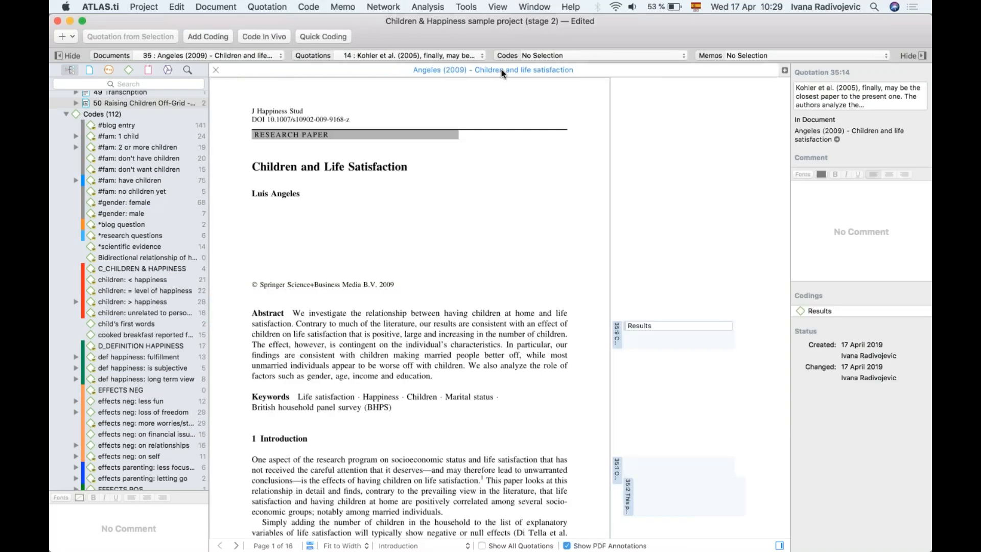
{"action": "left_click", "coordinate": [216, 69]}
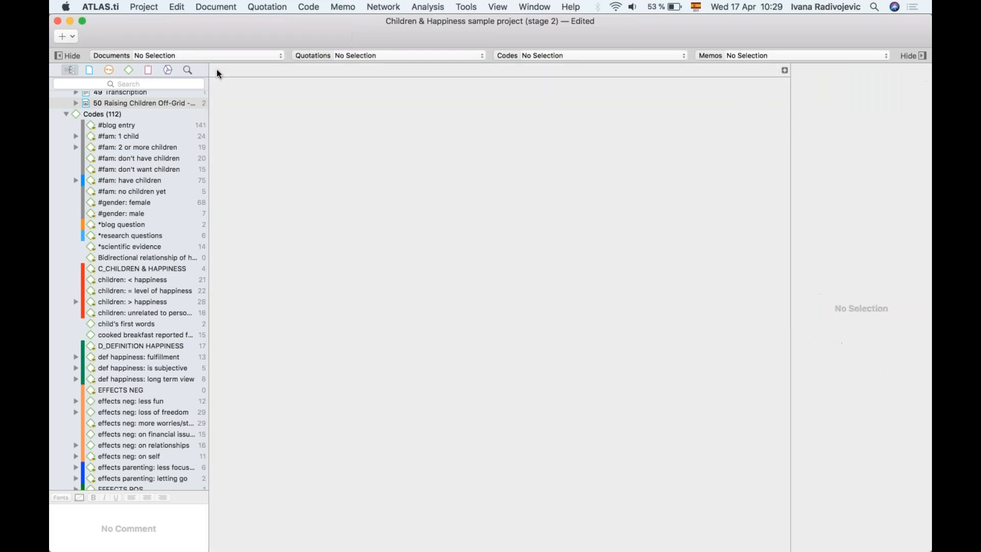
- Collapse the Codes and Documents branches of the project tree so only the main entity categories are listed
{"action": "left_click", "coordinate": [67, 114]}
{"action": "scroll", "coordinate": [65, 237], "scroll_direction": "up", "scroll_amount": 15}
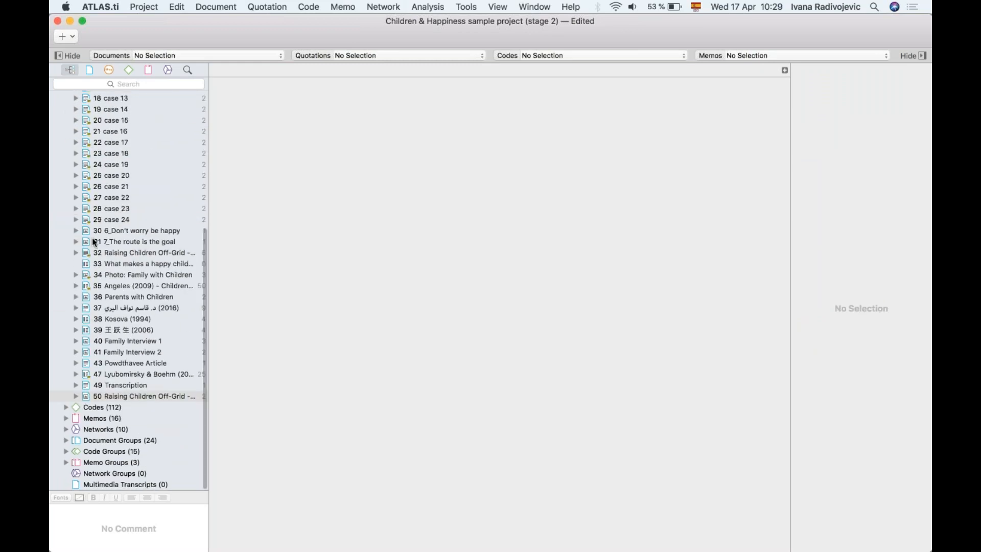
{"action": "left_click", "coordinate": [65, 107]}
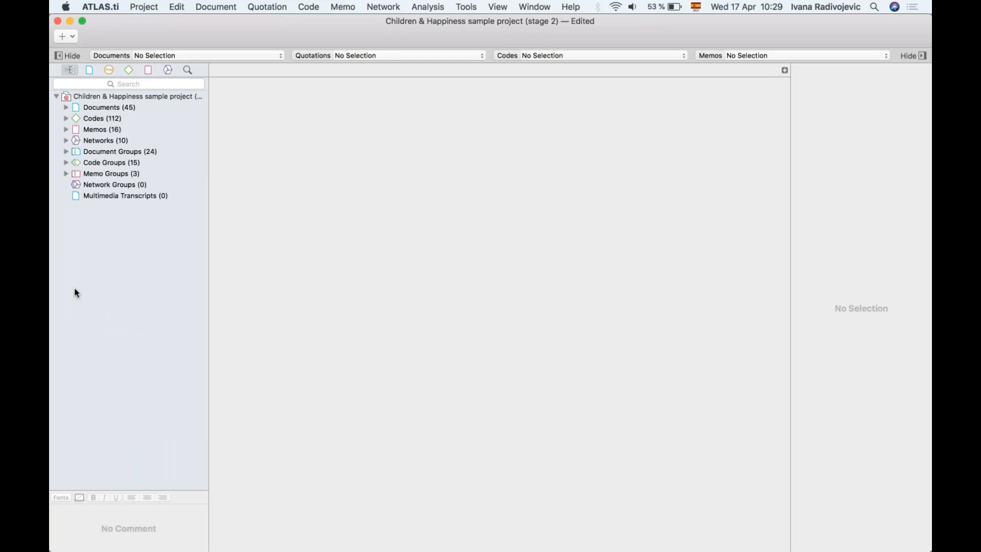
- Review the project's codes in the project tree, then collapse the list again
{"action": "left_click", "coordinate": [66, 119]}
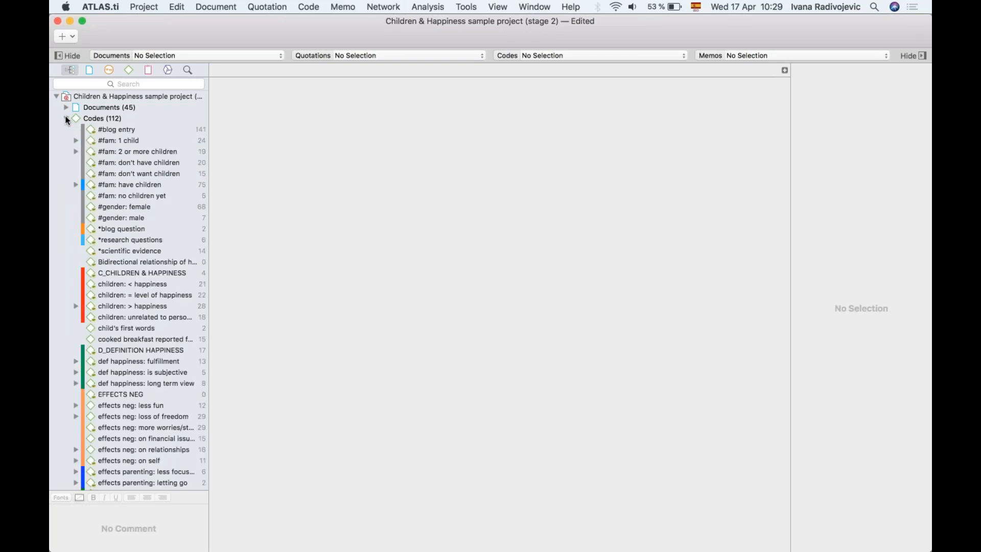
{"action": "scroll", "coordinate": [143, 197], "scroll_direction": "down", "scroll_amount": 2}
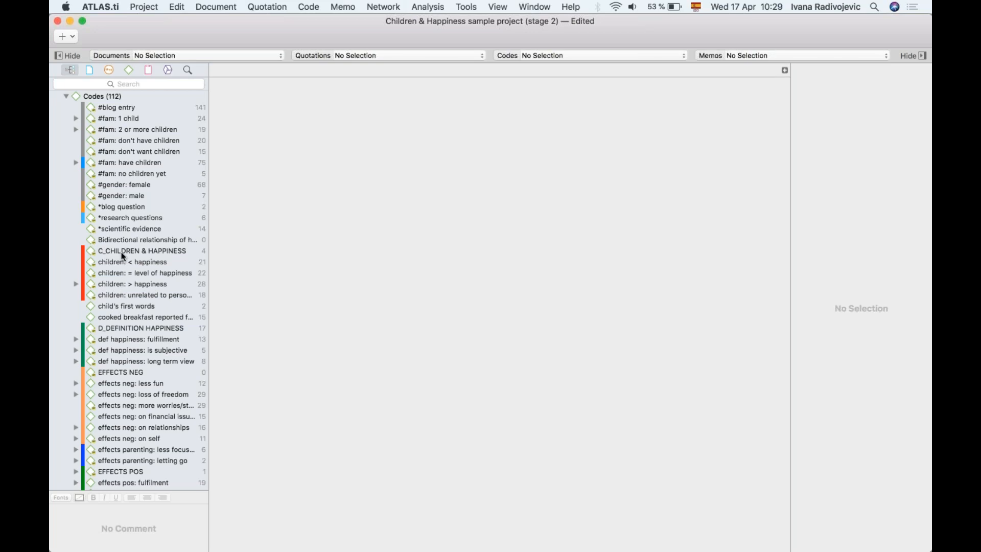
{"action": "scroll", "coordinate": [92, 179], "scroll_direction": "up", "scroll_amount": 2}
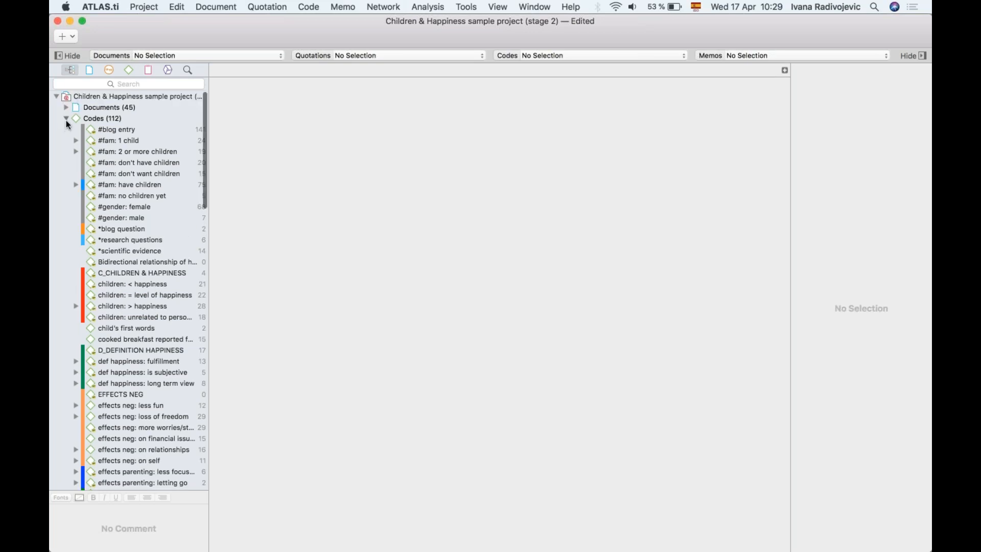
{"action": "left_click", "coordinate": [66, 118]}
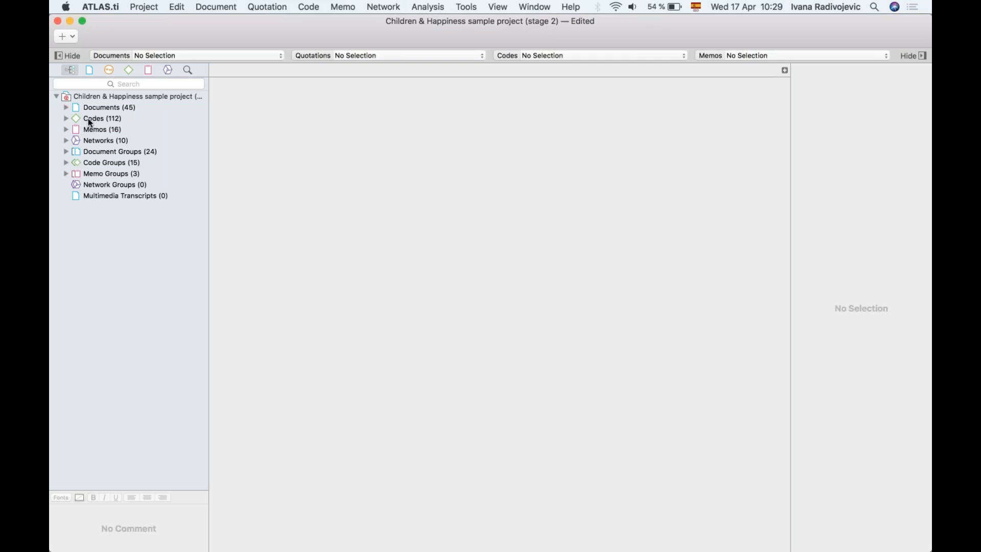
- Open the Code Manager and widen its window so that more code columns fit
{"action": "left_click", "coordinate": [306, 7]}
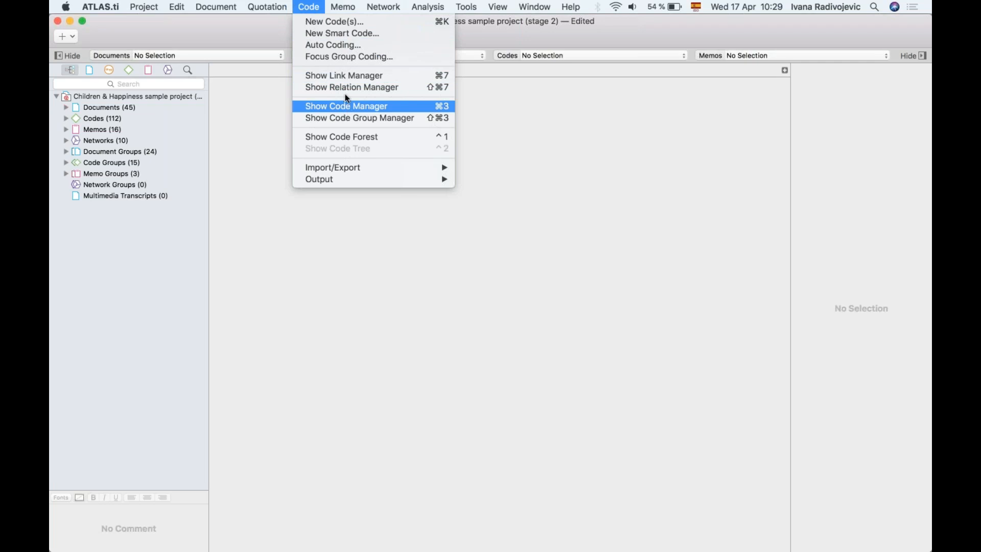
{"action": "key", "text": "Escape"}
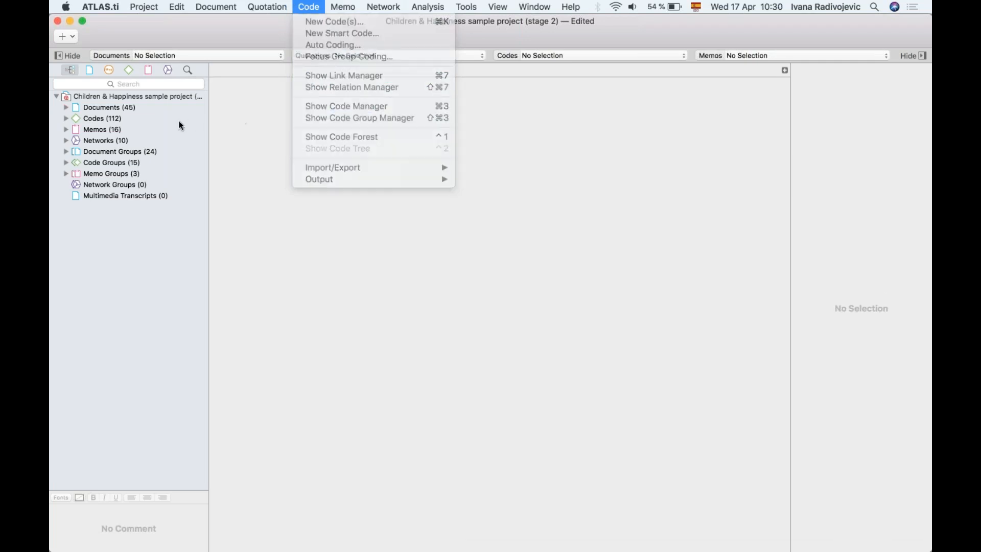
{"action": "left_click", "coordinate": [85, 118]}
{"action": "double_click", "coordinate": [85, 117]}
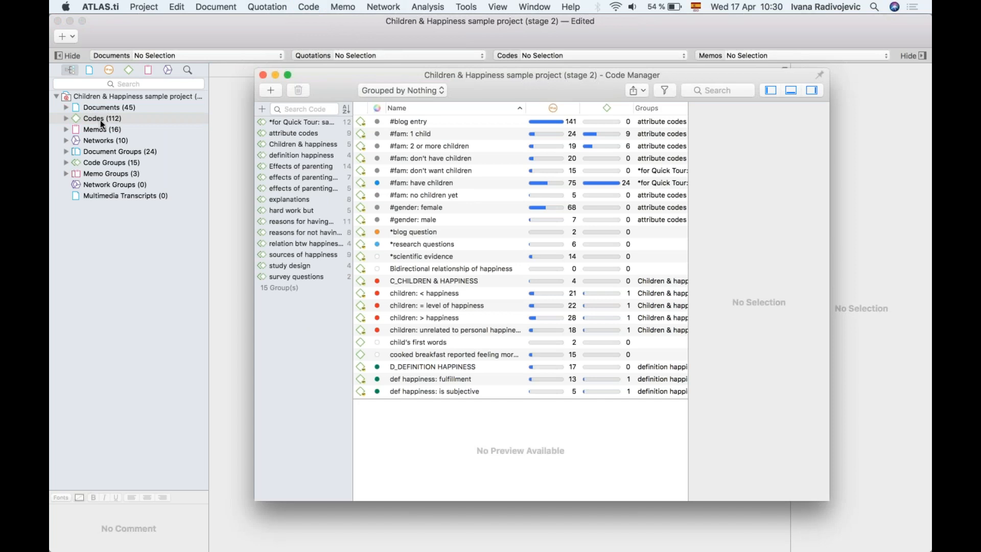
{"action": "left_click_drag", "start_coordinate": [611, 69], "coordinate": [543, 65]}
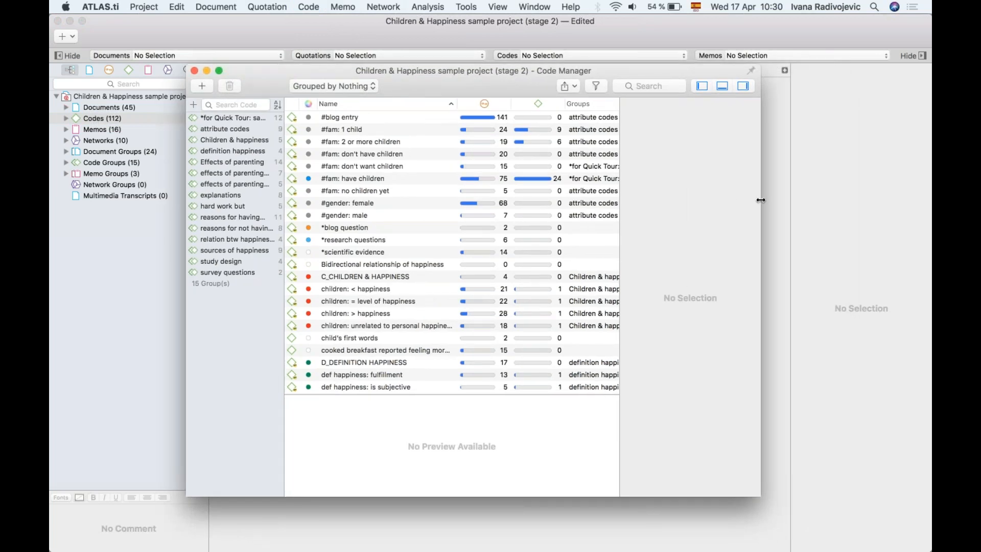
{"action": "left_click_drag", "start_coordinate": [760, 199], "coordinate": [881, 200]}
{"action": "left_click_drag", "start_coordinate": [602, 81], "coordinate": [545, 77]}
- Inspect the comments, groups and quotations of the codes EFFECTS POS and "effects parenting: letting go"
{"action": "scroll", "coordinate": [340, 302], "scroll_direction": "down", "scroll_amount": 15}
{"action": "scroll", "coordinate": [340, 302], "scroll_direction": "up", "scroll_amount": 10}
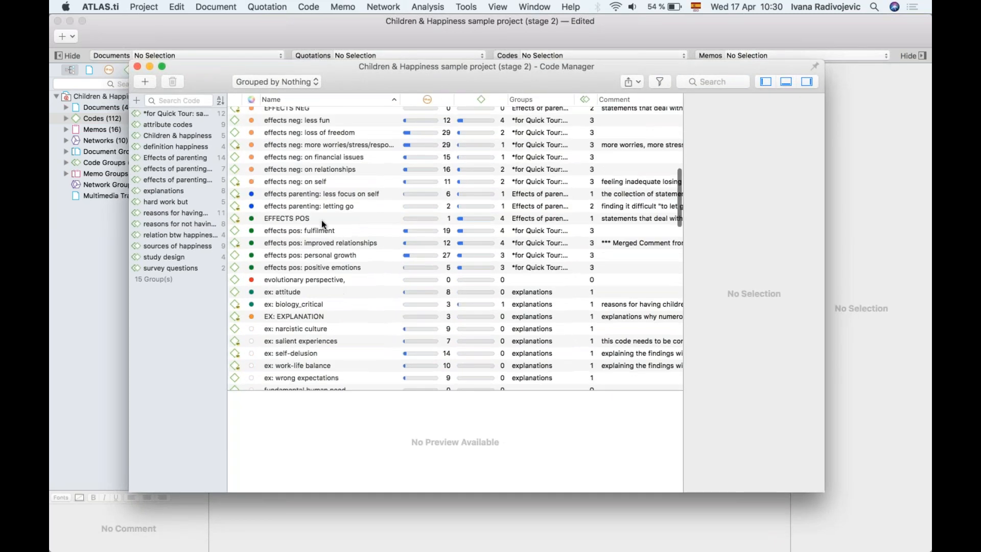
{"action": "left_click", "coordinate": [321, 218]}
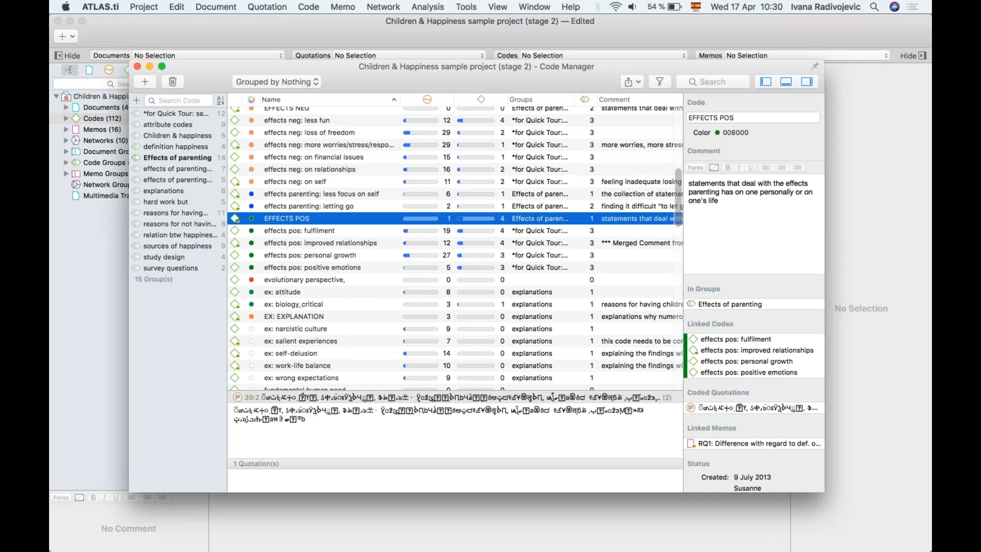
{"action": "scroll", "coordinate": [311, 451], "scroll_direction": "down", "scroll_amount": 1}
{"action": "key", "text": "Up"}
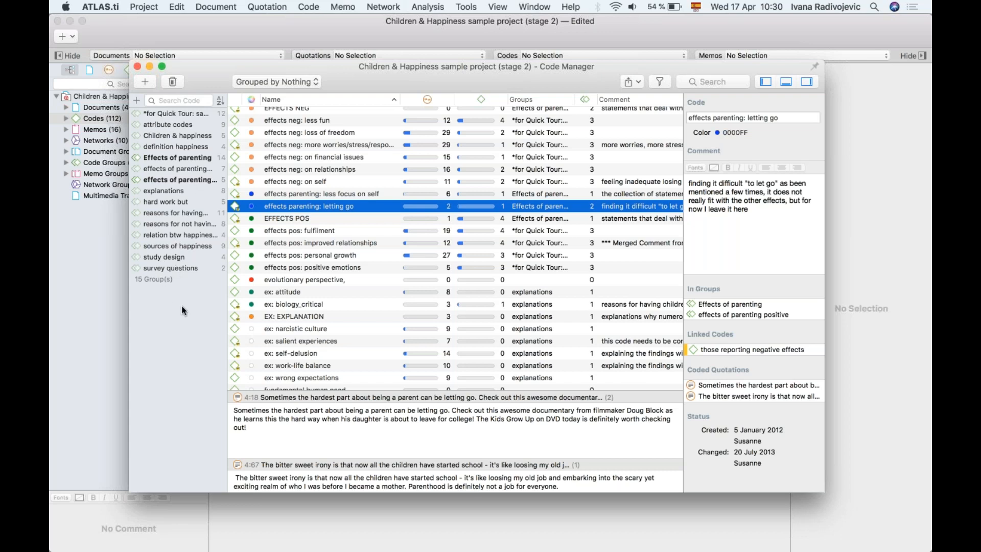
- Create a code group from the codes "ex: narcistic culture" through "Happiness", keeping the default name Code Group
{"action": "scroll", "coordinate": [315, 315], "scroll_direction": "down", "scroll_amount": 5}
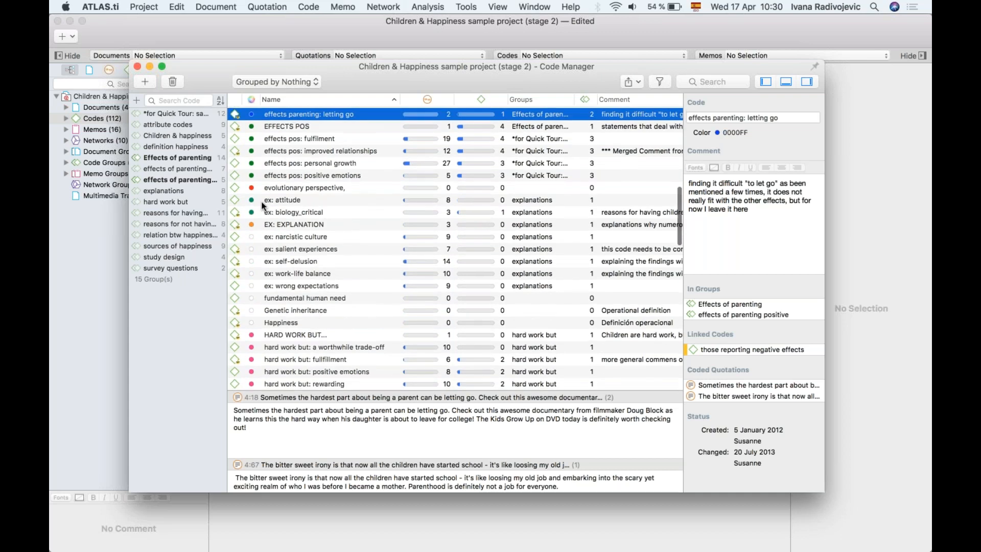
{"action": "left_click", "coordinate": [290, 236]}
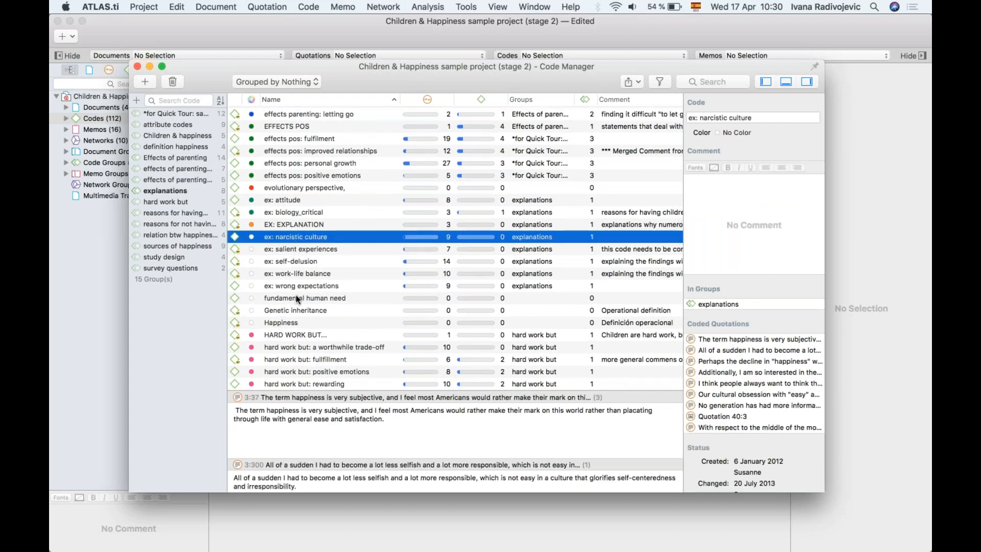
{"action": "left_click", "coordinate": [281, 324], "text": "shift"}
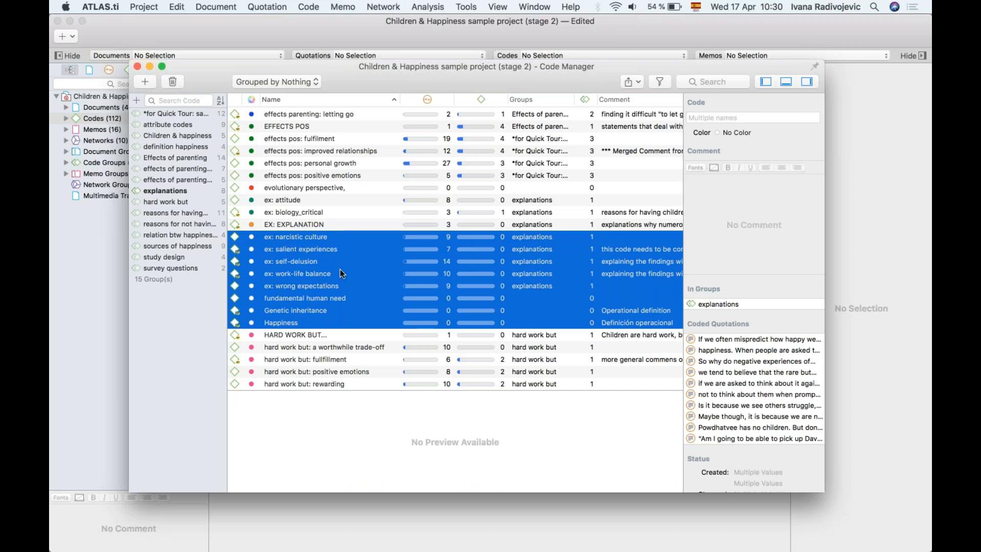
{"action": "left_click_drag", "start_coordinate": [340, 268], "coordinate": [174, 358]}
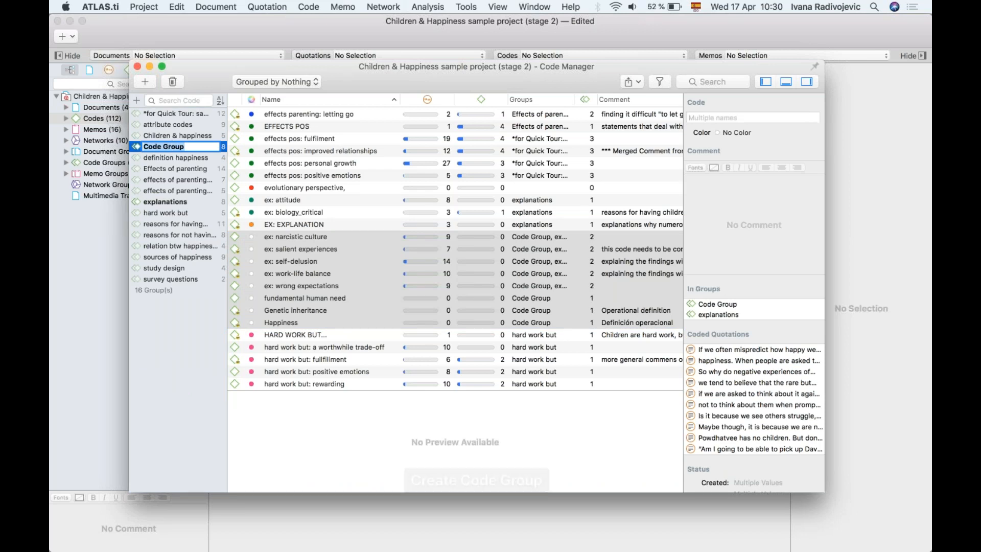
{"action": "left_click", "coordinate": [202, 410]}
- Check the group membership of "effects pos: positive emotions" and of the codes about children and happiness
{"action": "left_click", "coordinate": [342, 180]}
{"action": "scroll", "coordinate": [306, 245], "scroll_direction": "up", "scroll_amount": 10}
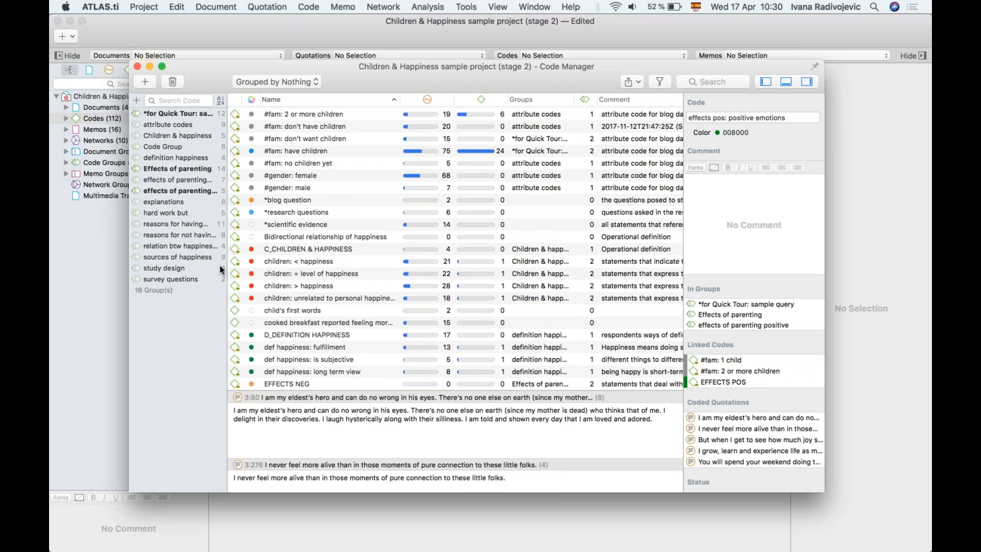
{"action": "left_click", "coordinate": [296, 249]}
{"action": "left_click", "coordinate": [296, 275]}
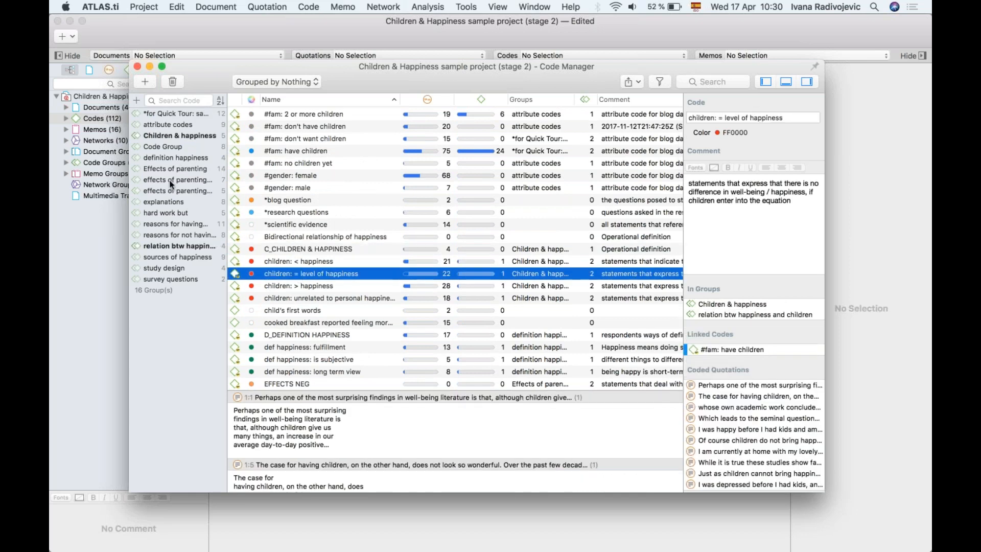
{"action": "left_click", "coordinate": [281, 286]}
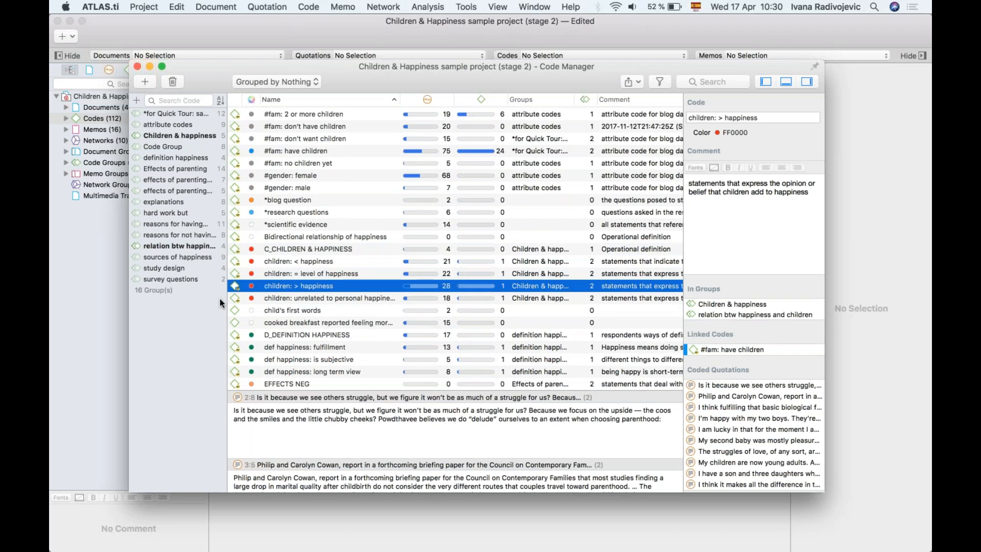
{"action": "scroll", "coordinate": [345, 273], "scroll_direction": "up", "scroll_amount": 2}
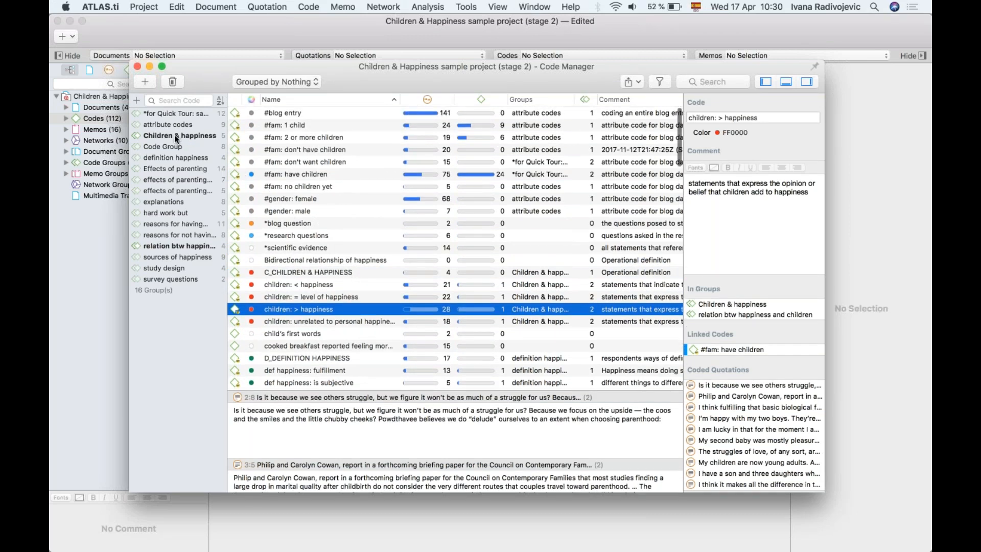
- Filter the codes by the Children & happiness group and start a report export for all of its codes
{"action": "left_click", "coordinate": [175, 136]}
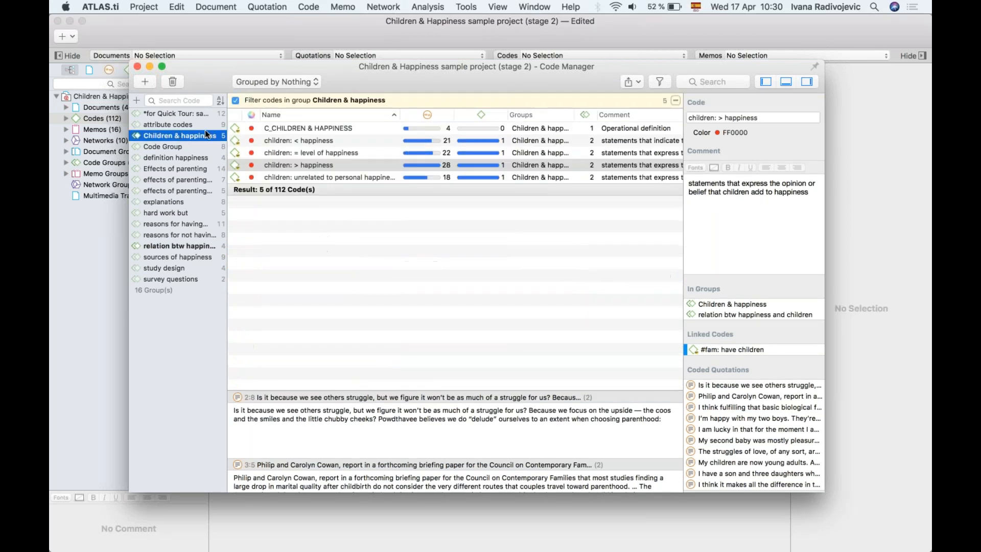
{"action": "left_click", "coordinate": [308, 128]}
{"action": "left_click", "coordinate": [318, 179], "text": "shift"}
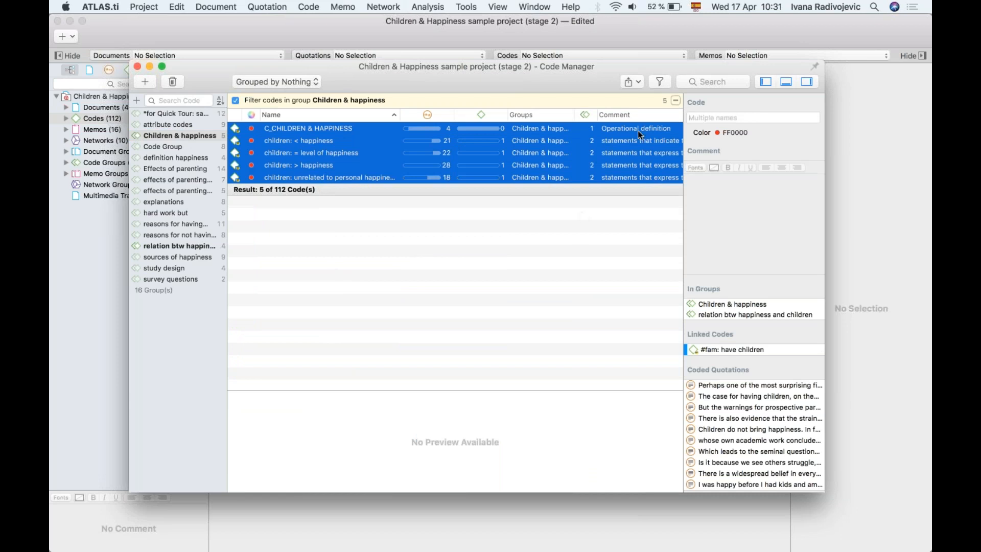
{"action": "left_click", "coordinate": [632, 82]}
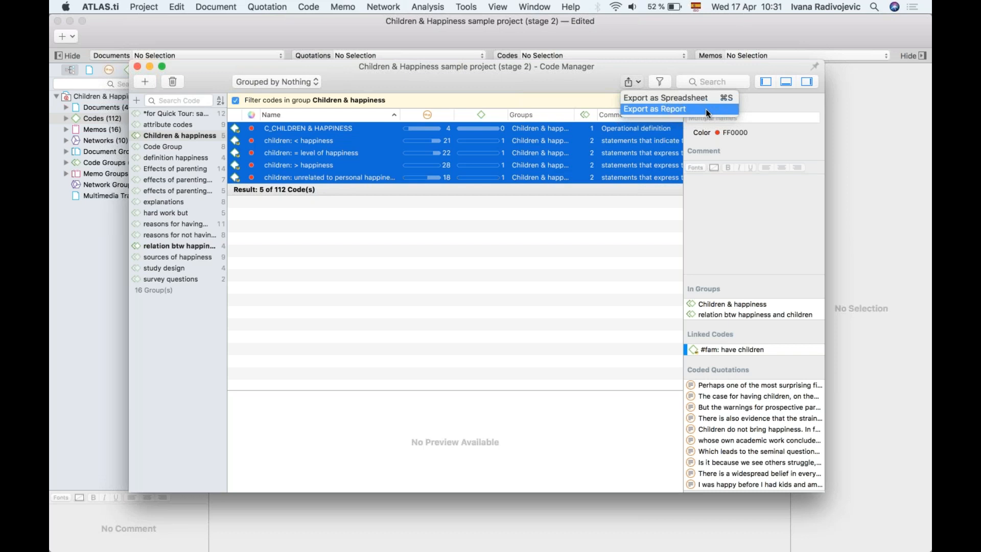
{"action": "left_click", "coordinate": [657, 108]}
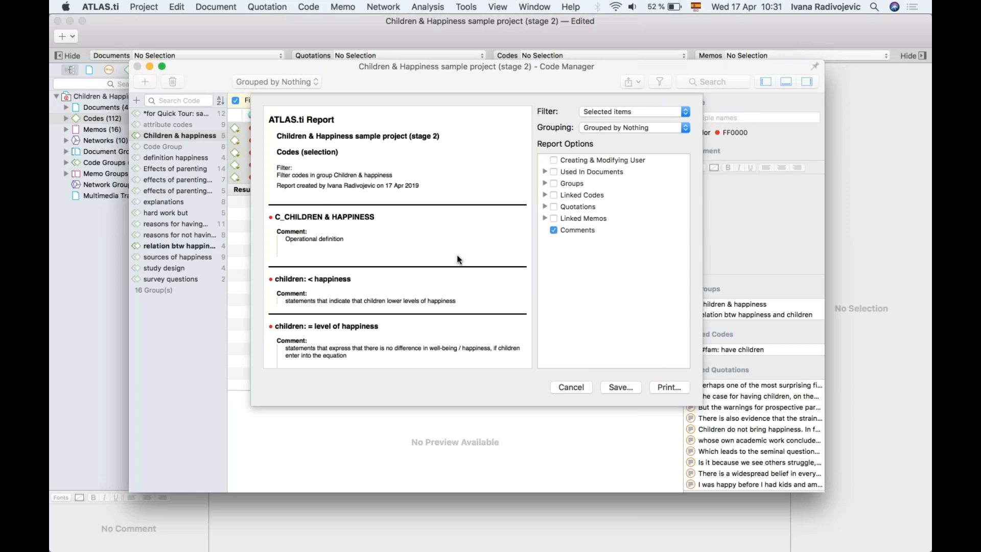
- Examine the report preview, reading the comment listed under each code of the Children & happiness group
{"action": "scroll", "coordinate": [358, 286], "scroll_direction": "down", "scroll_amount": 4}
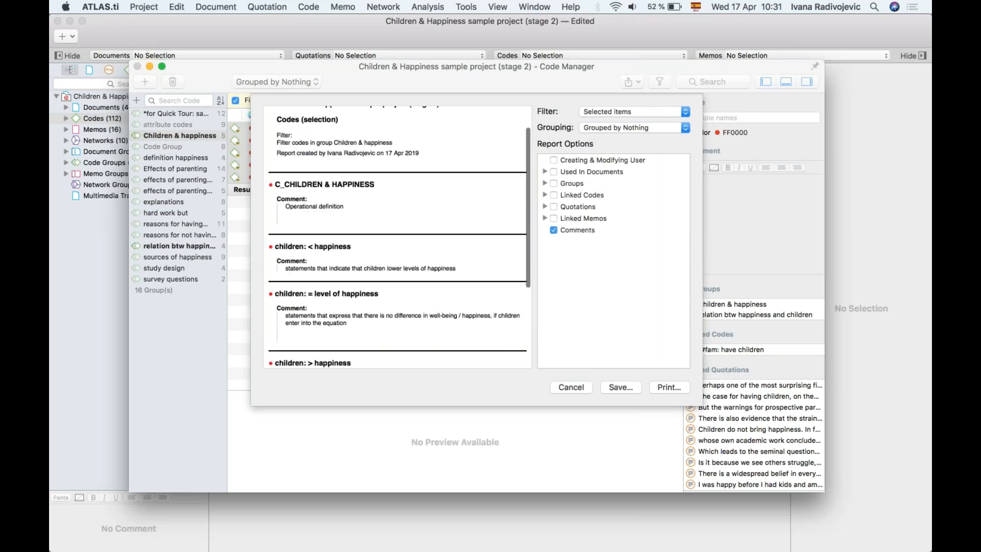
{"action": "scroll", "coordinate": [309, 311], "scroll_direction": "up", "scroll_amount": 5}
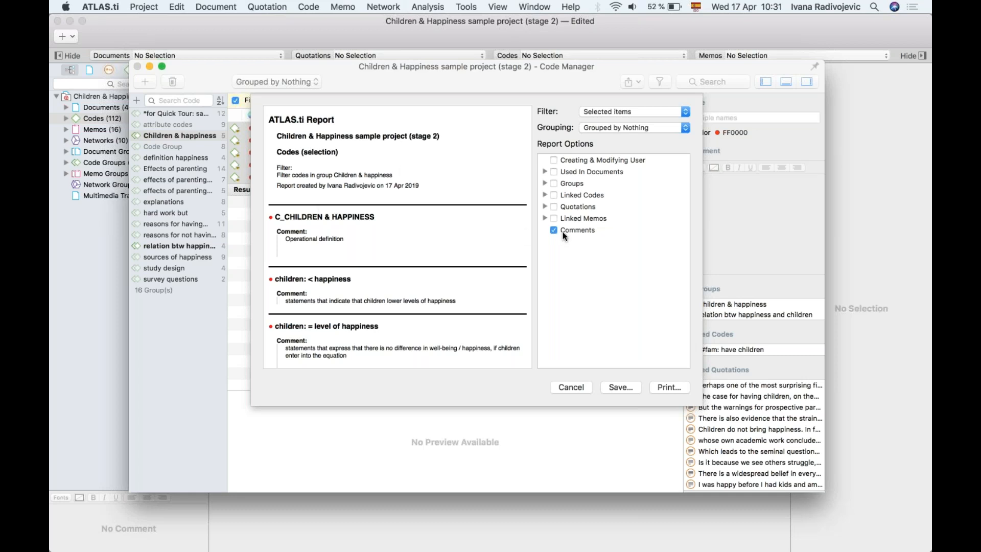
{"action": "scroll", "coordinate": [317, 244], "scroll_direction": "down", "scroll_amount": 1}
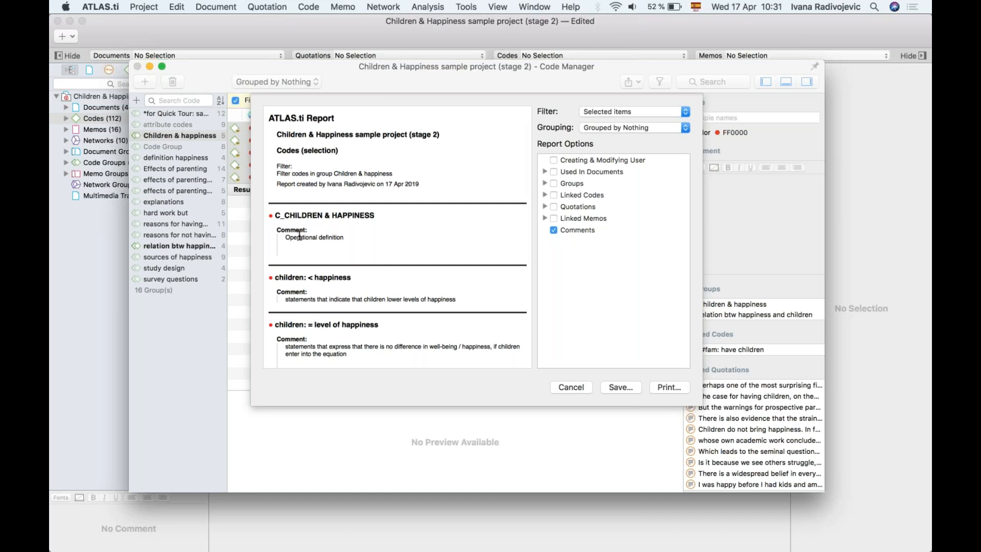
{"action": "left_click_drag", "start_coordinate": [285, 237], "coordinate": [345, 238]}
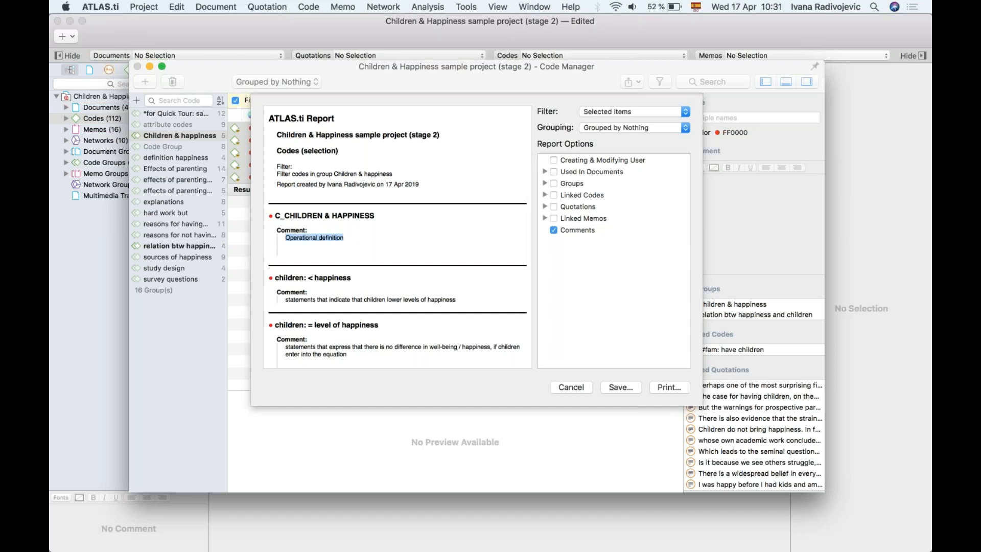
{"action": "scroll", "coordinate": [291, 174], "scroll_direction": "down", "scroll_amount": 5}
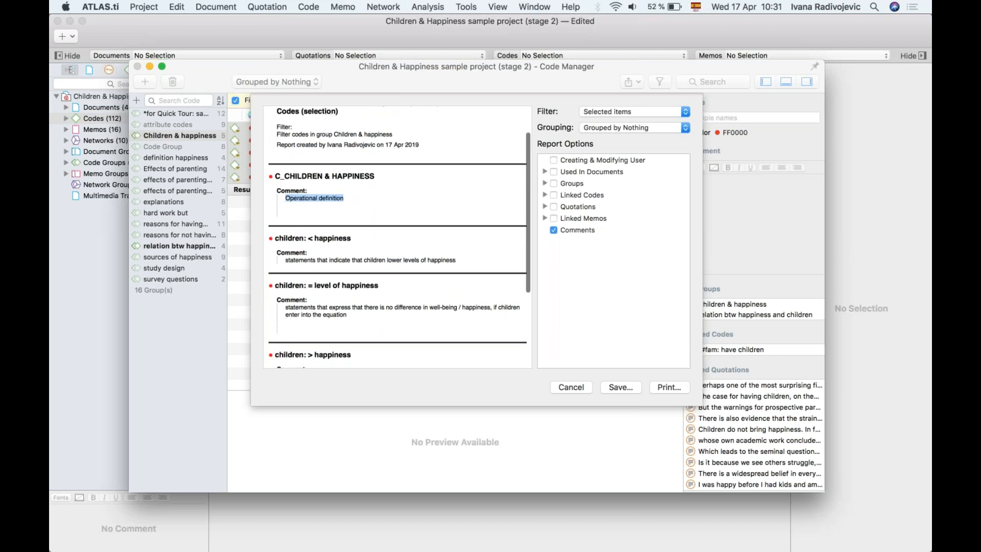
{"action": "left_click_drag", "start_coordinate": [286, 166], "coordinate": [469, 168]}
{"action": "left_click_drag", "start_coordinate": [276, 189], "coordinate": [380, 228]}
{"action": "left_click_drag", "start_coordinate": [276, 258], "coordinate": [505, 284]}
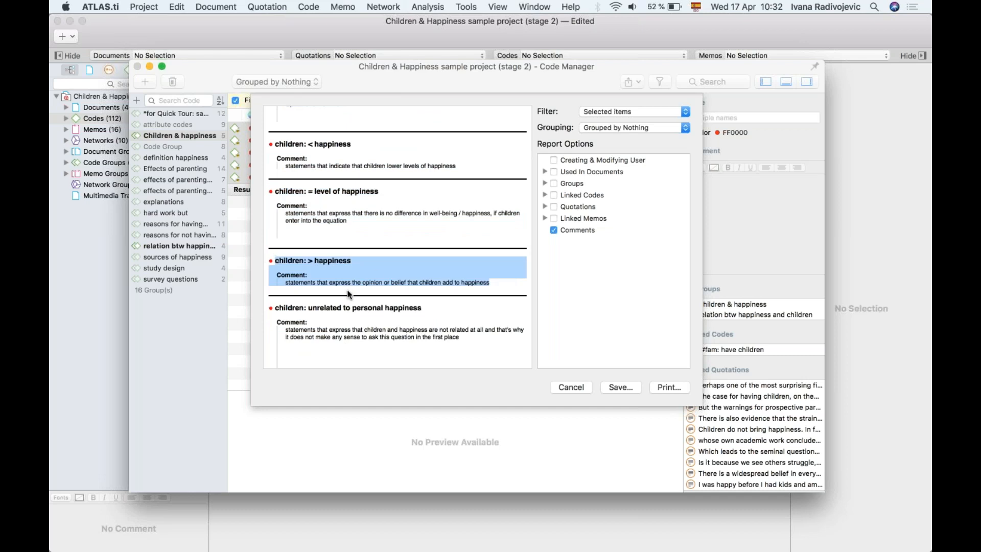
{"action": "scroll", "coordinate": [377, 276], "scroll_direction": "up", "scroll_amount": 5}
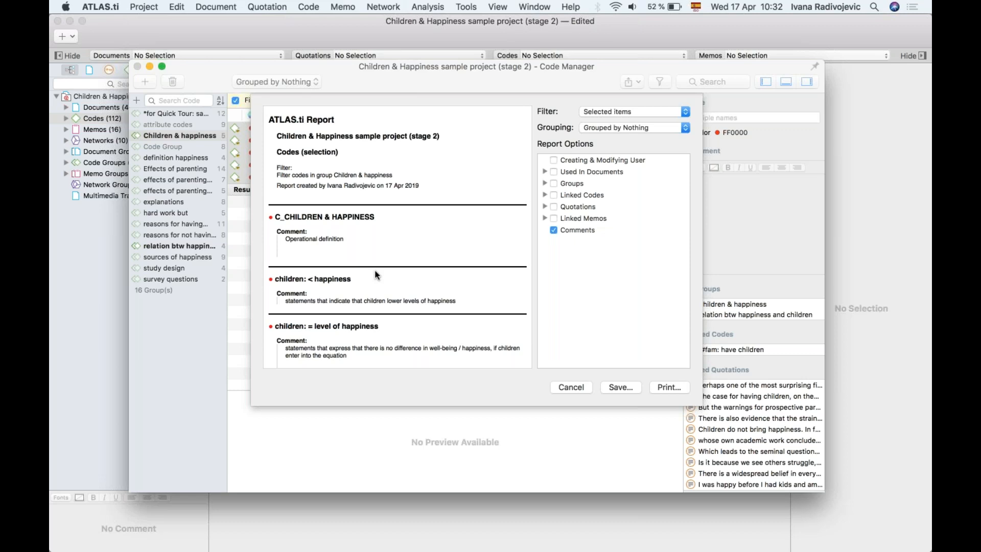
{"action": "scroll", "coordinate": [375, 275], "scroll_direction": "down", "scroll_amount": 1}
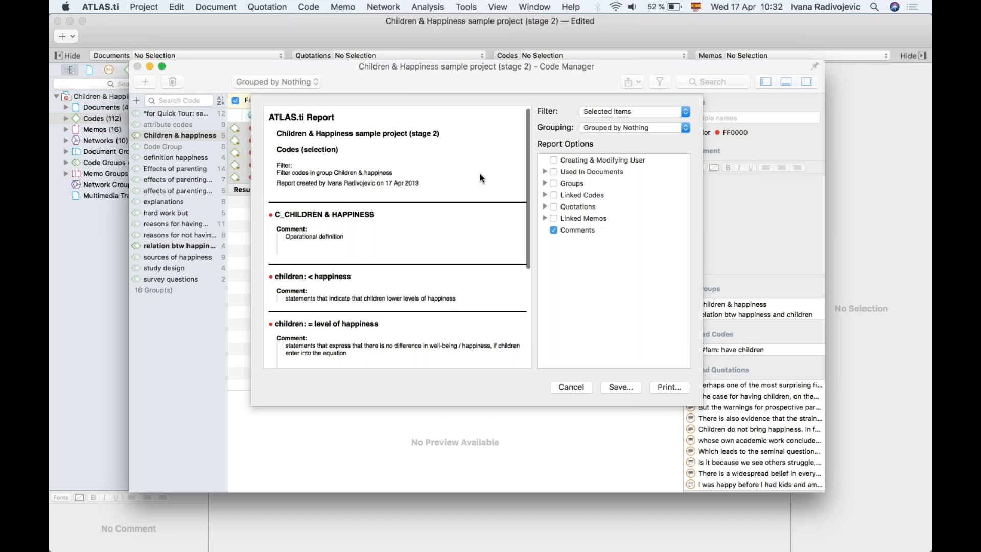
- Include quotations in the report, with their Content, Coding and Linked Memos
{"action": "left_click", "coordinate": [554, 207]}
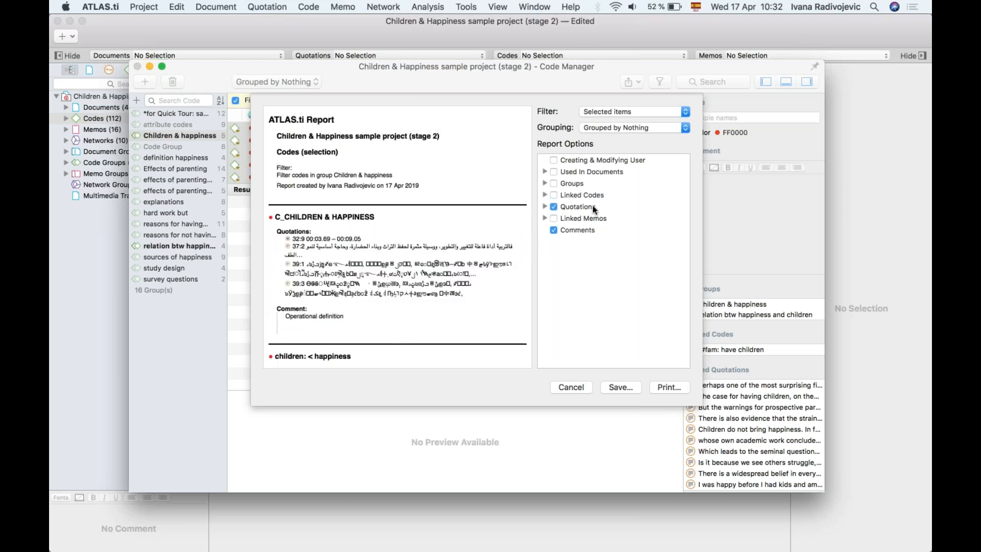
{"action": "left_click", "coordinate": [544, 206]}
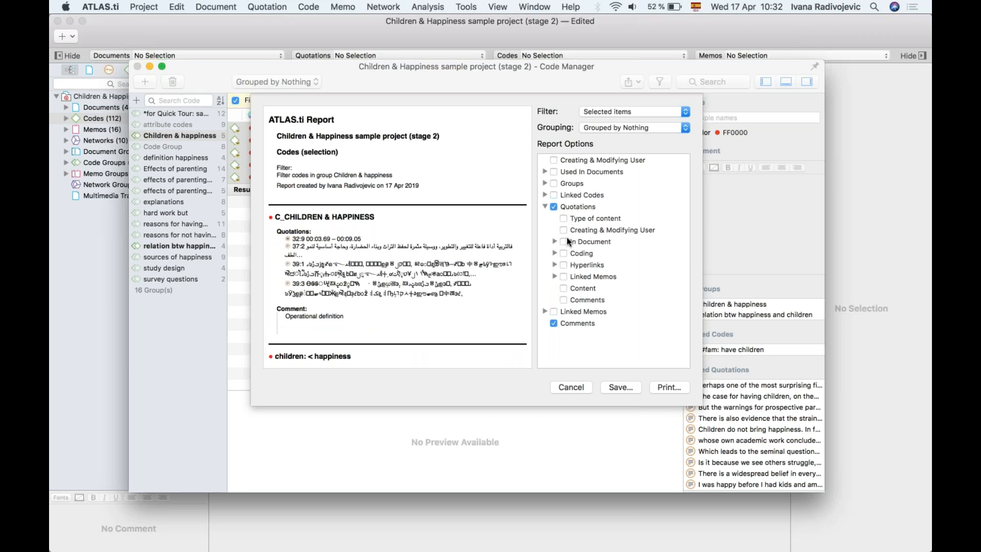
{"action": "left_click", "coordinate": [563, 288]}
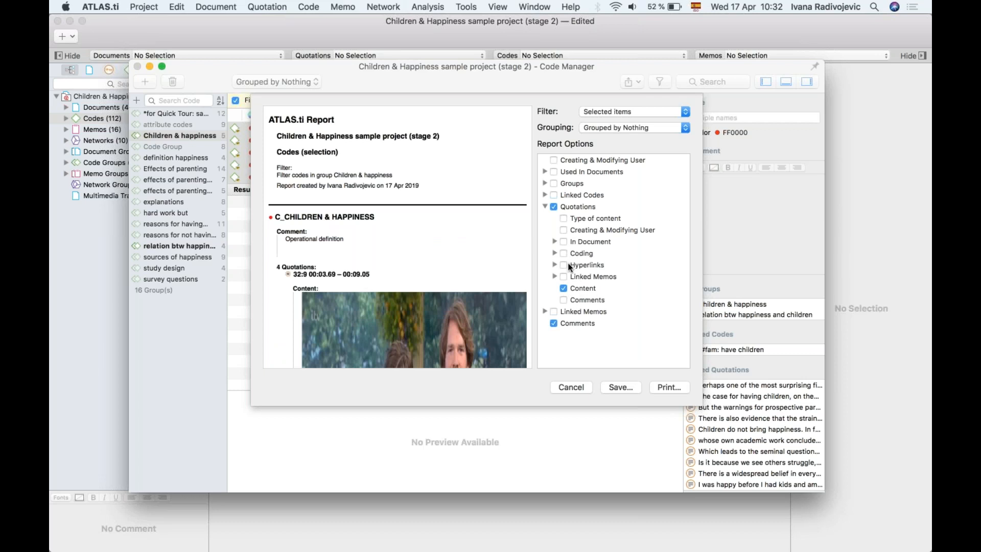
{"action": "left_click", "coordinate": [564, 253]}
{"action": "left_click", "coordinate": [563, 277]}
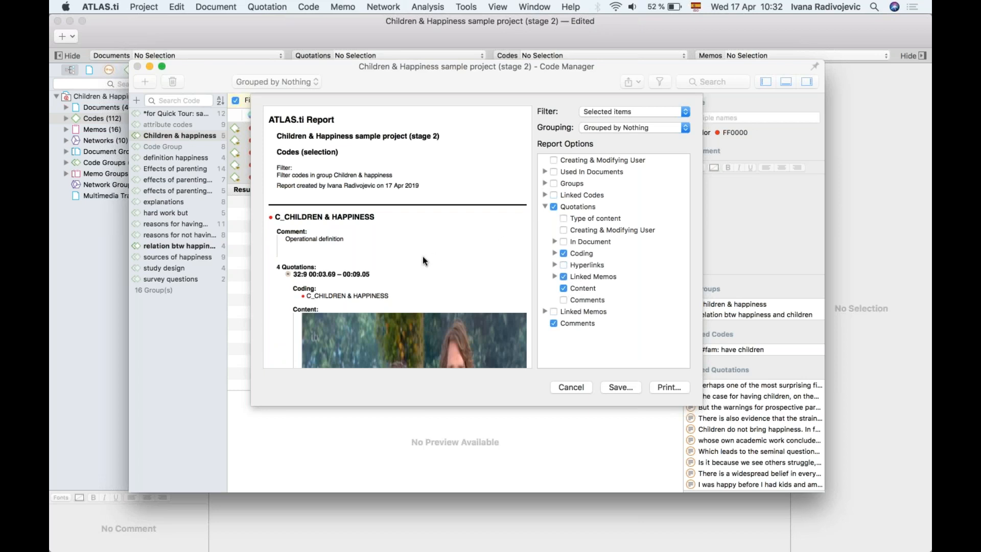
- Review the sub-options offered for Quotations and for their Coding in the report options
{"action": "left_click", "coordinate": [545, 206]}
{"action": "left_click", "coordinate": [545, 206]}
{"action": "left_click", "coordinate": [555, 253]}
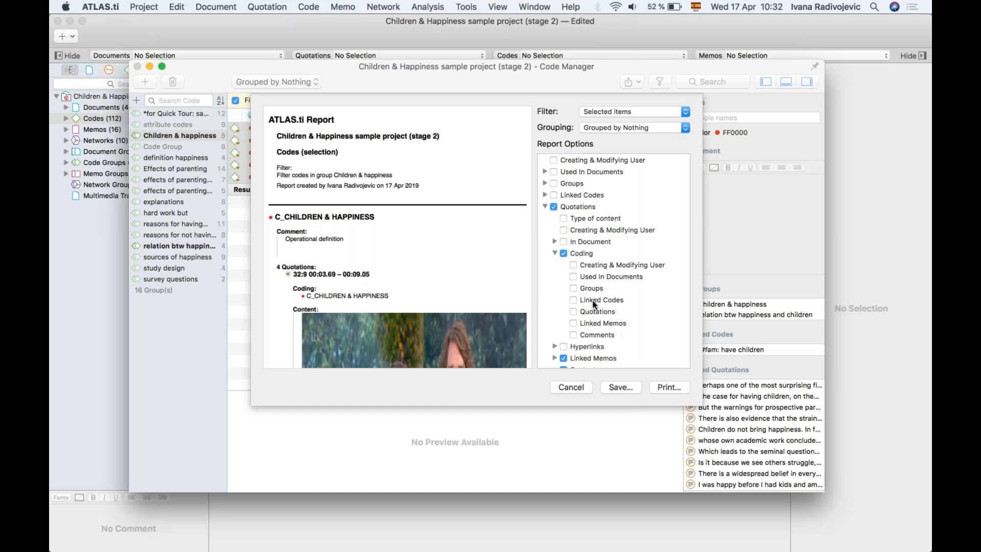
{"action": "left_click", "coordinate": [554, 253]}
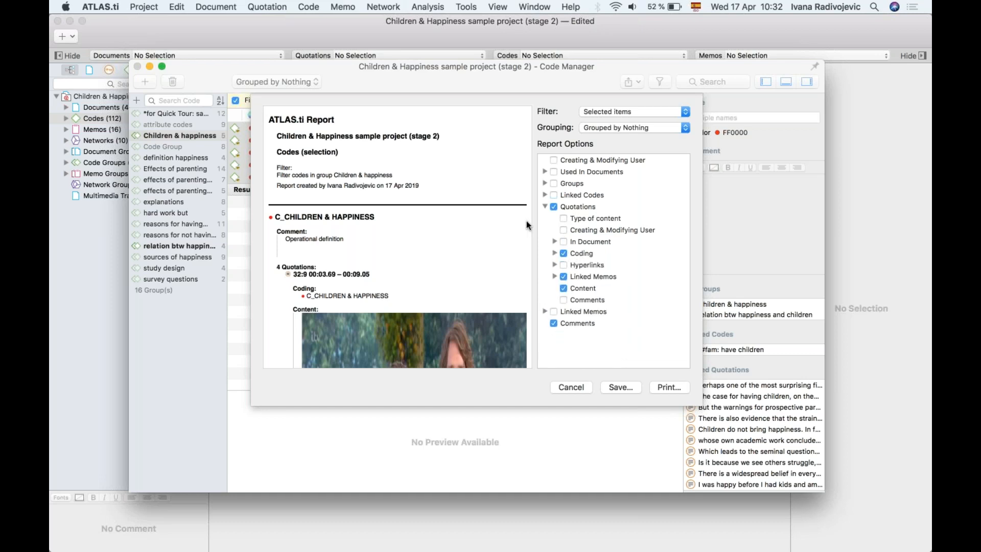
- Examine the quotations in the report preview for C_CHILDREN & HAPPINESS and "children: < happiness", including their coding, content and linked memos
{"action": "scroll", "coordinate": [458, 258], "scroll_direction": "down", "scroll_amount": 5}
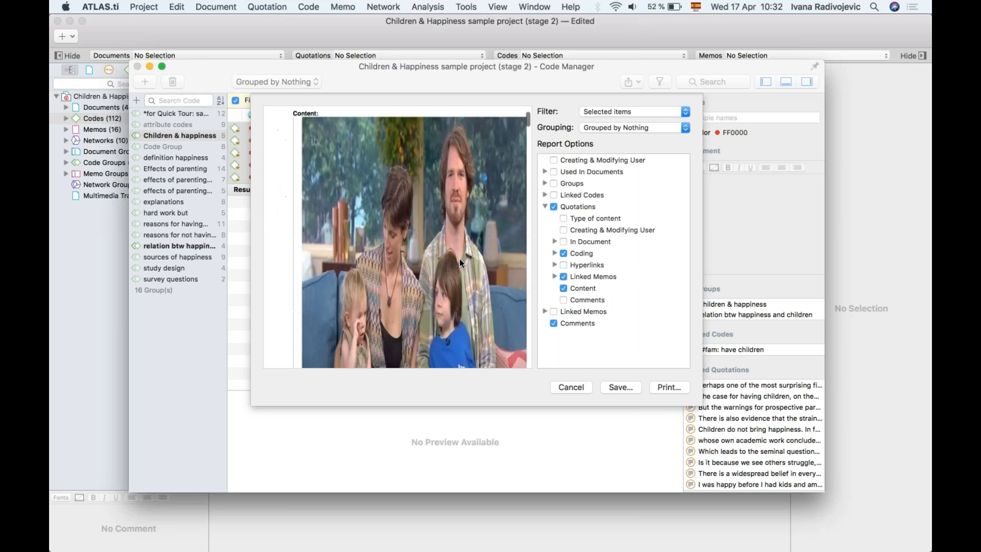
{"action": "scroll", "coordinate": [389, 323], "scroll_direction": "down", "scroll_amount": 15}
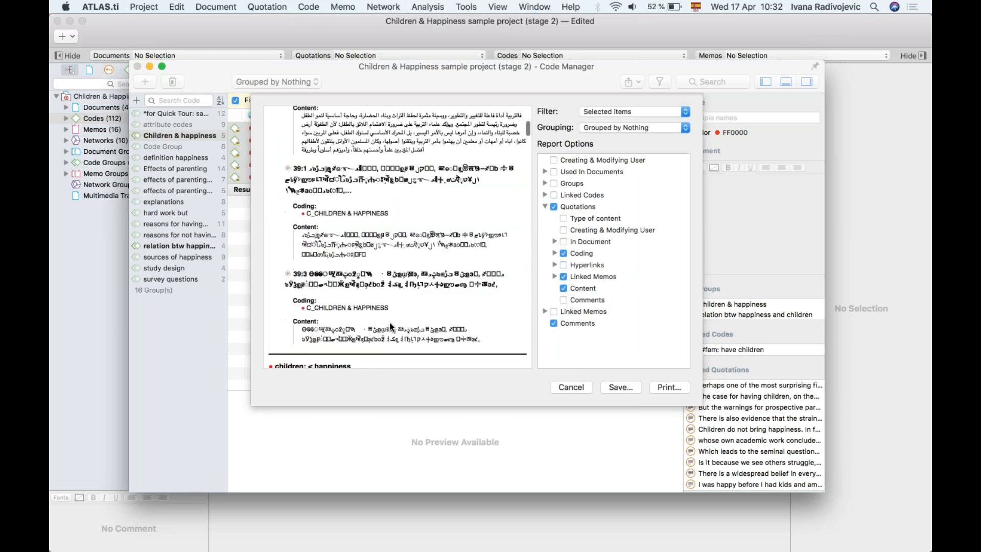
{"action": "scroll", "coordinate": [389, 323], "scroll_direction": "down", "scroll_amount": 3}
{"action": "double_click", "coordinate": [286, 119]}
{"action": "left_click_drag", "start_coordinate": [331, 119], "coordinate": [363, 284]}
{"action": "left_click", "coordinate": [277, 156]}
{"action": "left_click", "coordinate": [339, 168]}
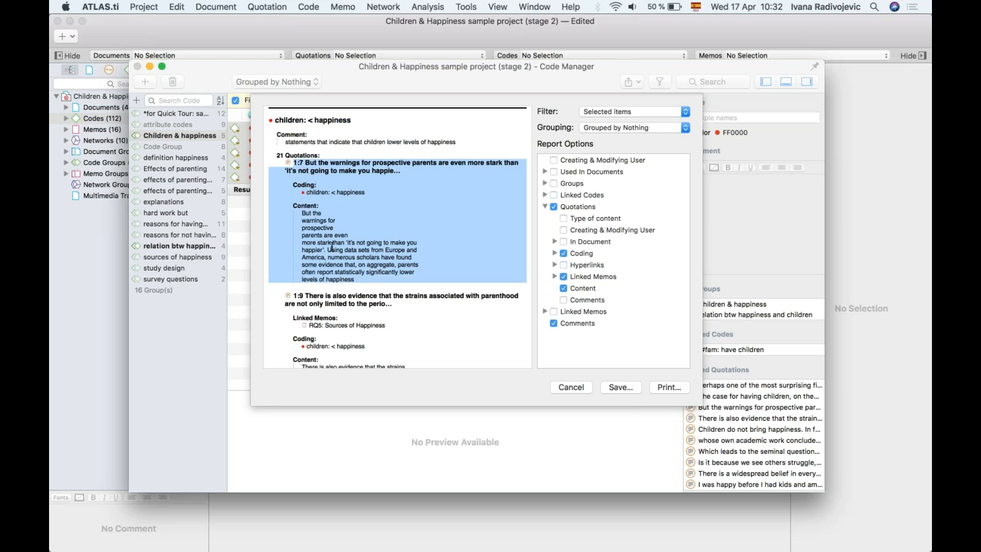
{"action": "scroll", "coordinate": [331, 227], "scroll_direction": "down", "scroll_amount": 5}
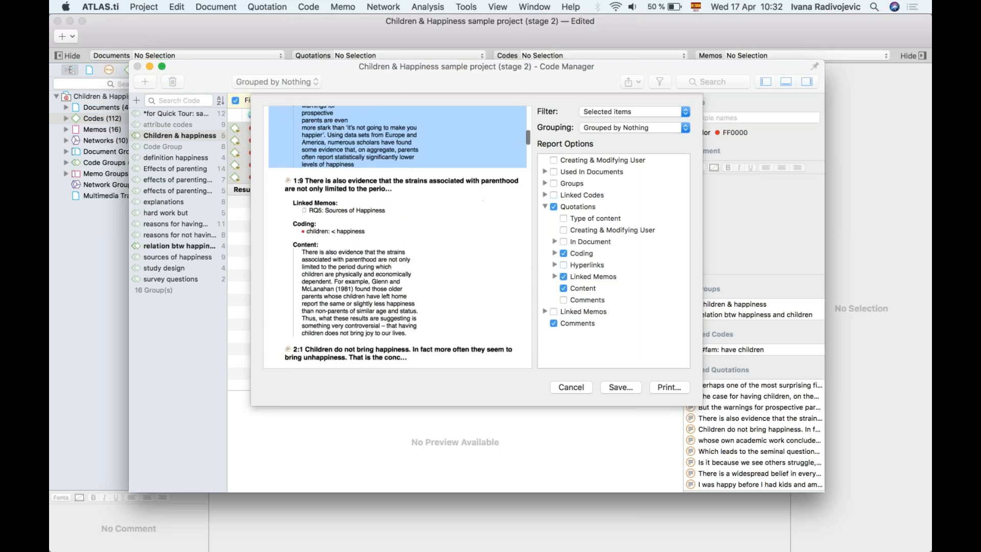
{"action": "left_click_drag", "start_coordinate": [293, 176], "coordinate": [425, 330]}
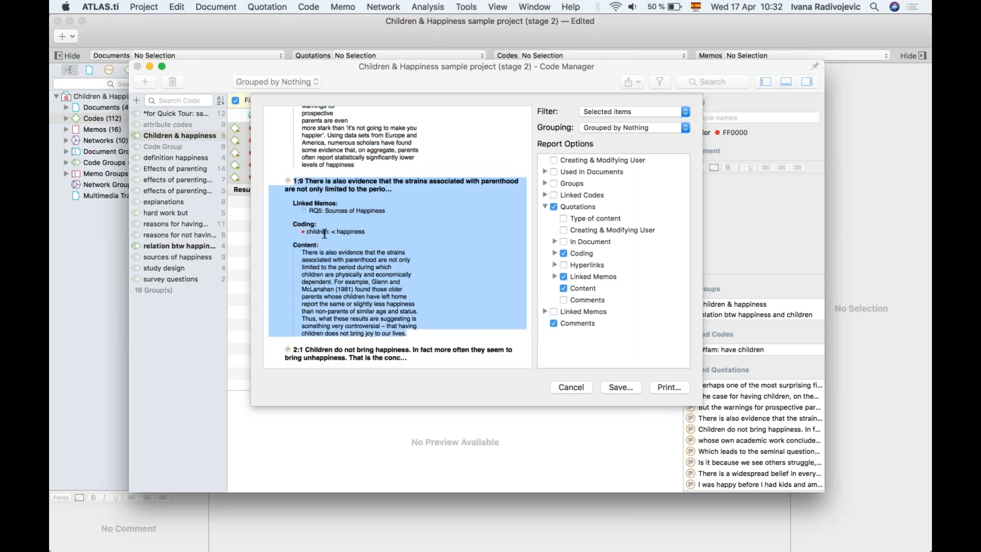
{"action": "scroll", "coordinate": [337, 216], "scroll_direction": "down", "scroll_amount": 9}
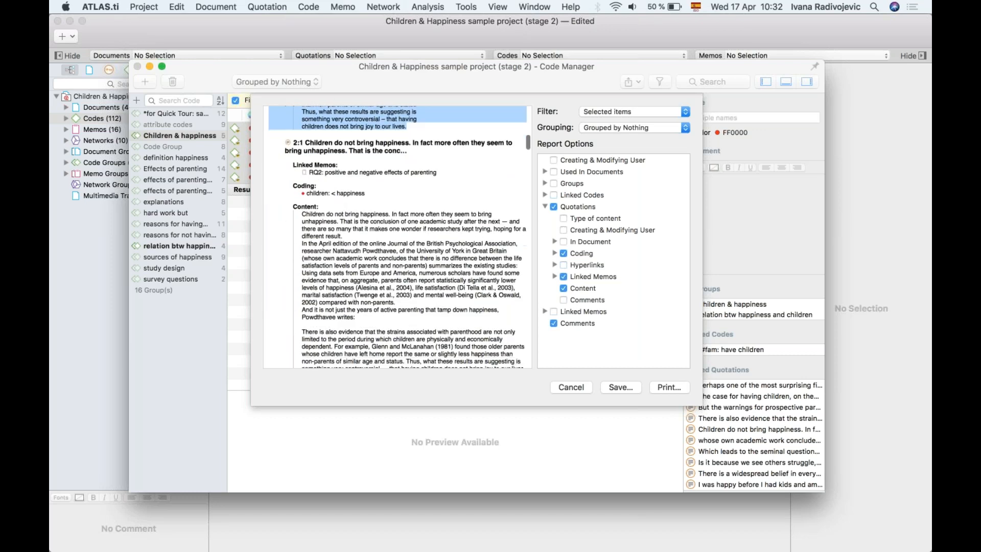
{"action": "left_click_drag", "start_coordinate": [299, 141], "coordinate": [453, 347]}
{"action": "scroll", "coordinate": [454, 344], "scroll_direction": "down", "scroll_amount": 6}
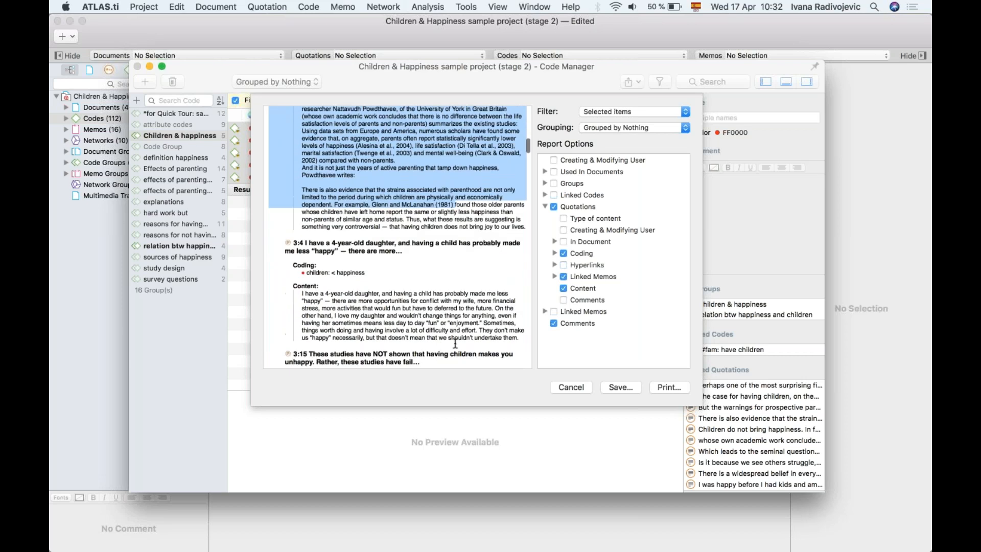
{"action": "scroll", "coordinate": [455, 343], "scroll_direction": "down", "scroll_amount": 7}
{"action": "left_click_drag", "start_coordinate": [301, 180], "coordinate": [406, 355]}
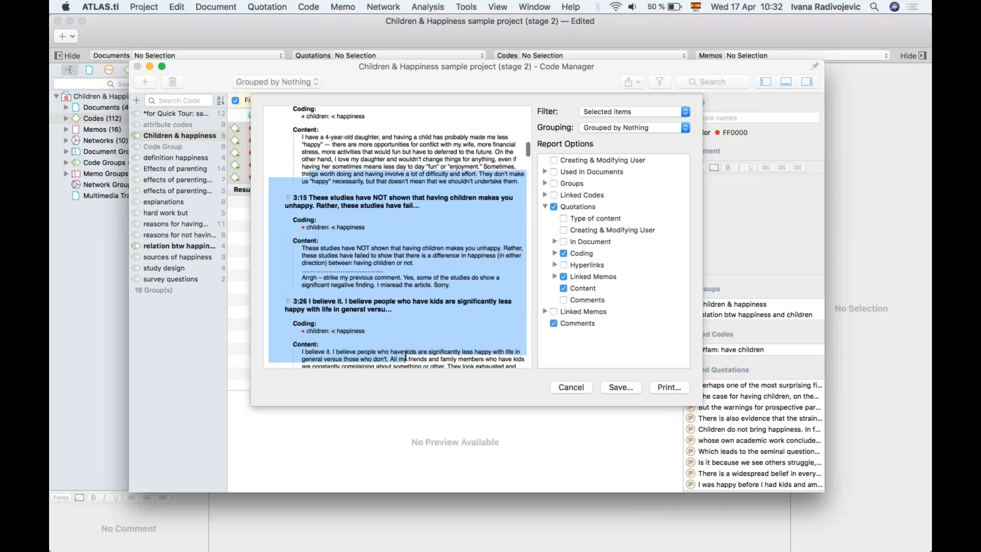
- Examine the comment and quotations listed for "children: = level of happiness" in the report preview, and return to the report's beginning
{"action": "scroll", "coordinate": [407, 355], "scroll_direction": "down", "scroll_amount": 20}
{"action": "scroll", "coordinate": [405, 353], "scroll_direction": "down", "scroll_amount": 15}
{"action": "scroll", "coordinate": [405, 351], "scroll_direction": "up", "scroll_amount": 2}
{"action": "left_click_drag", "start_coordinate": [276, 155], "coordinate": [398, 193]}
{"action": "left_click_drag", "start_coordinate": [278, 215], "coordinate": [388, 223]}
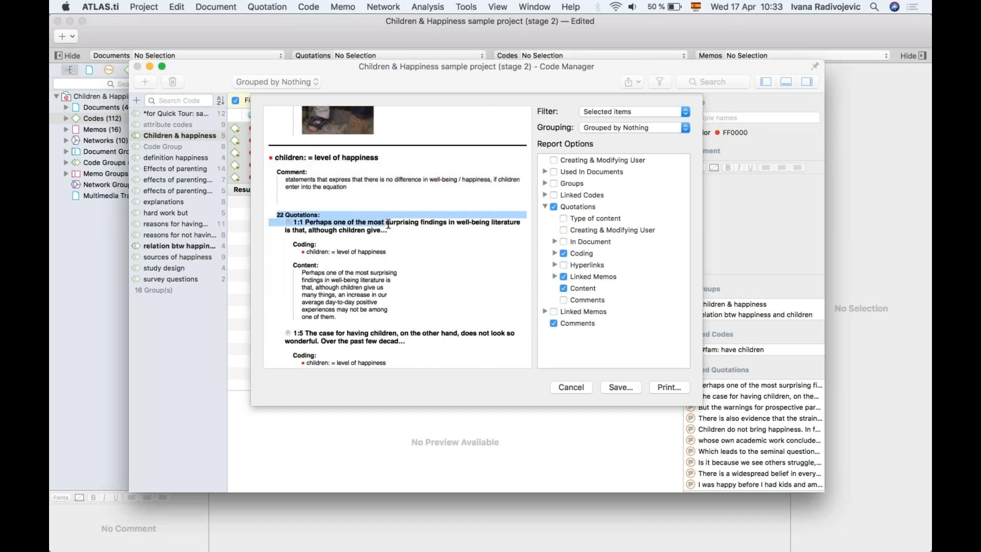
{"action": "scroll", "coordinate": [388, 224], "scroll_direction": "down", "scroll_amount": 5}
{"action": "scroll", "coordinate": [388, 224], "scroll_direction": "up", "scroll_amount": 5}
{"action": "scroll", "coordinate": [388, 223], "scroll_direction": "down", "scroll_amount": 20}
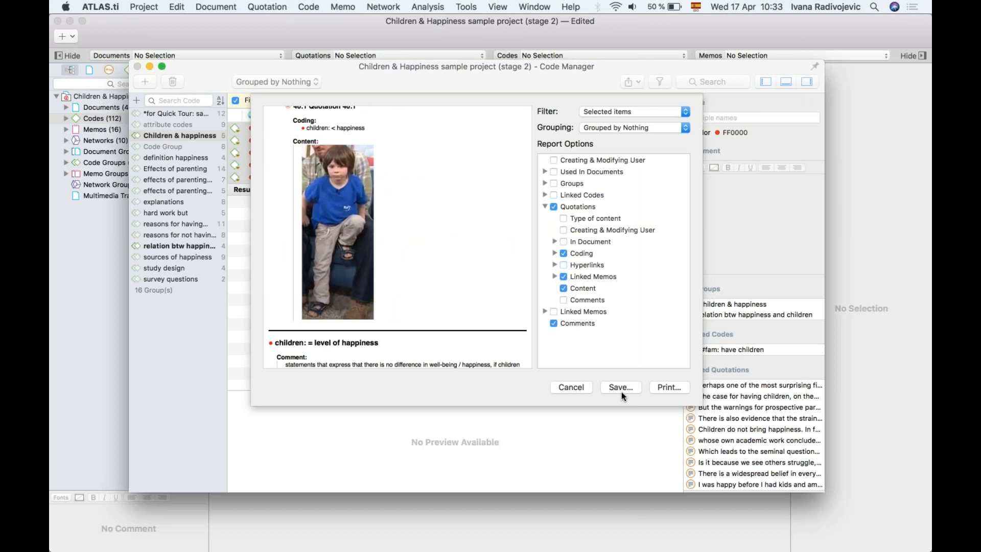
{"action": "scroll", "coordinate": [455, 314], "scroll_direction": "up", "scroll_amount": 15}
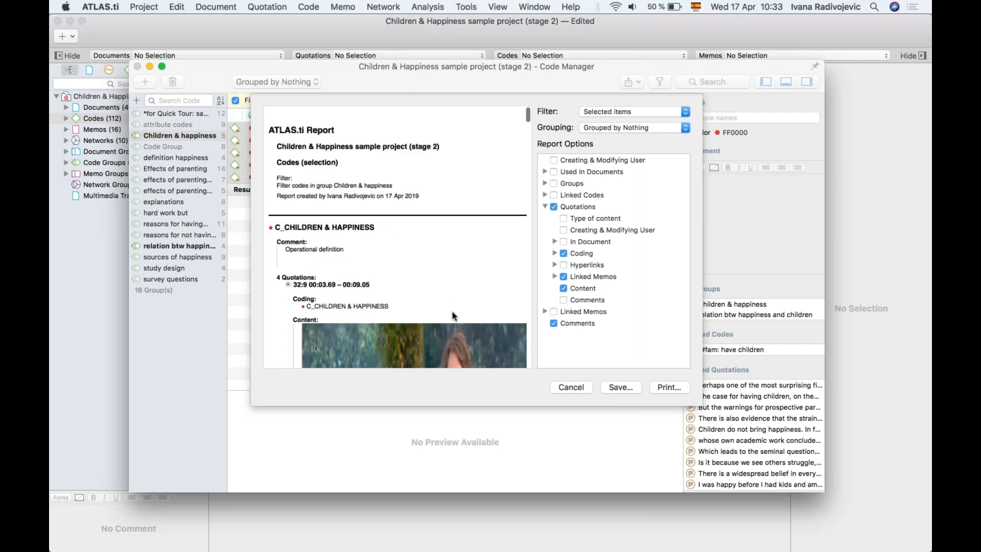
- Cancel the report without saving it and close the Code Manager after clearing its Children & happiness filter
{"action": "left_click", "coordinate": [567, 384]}
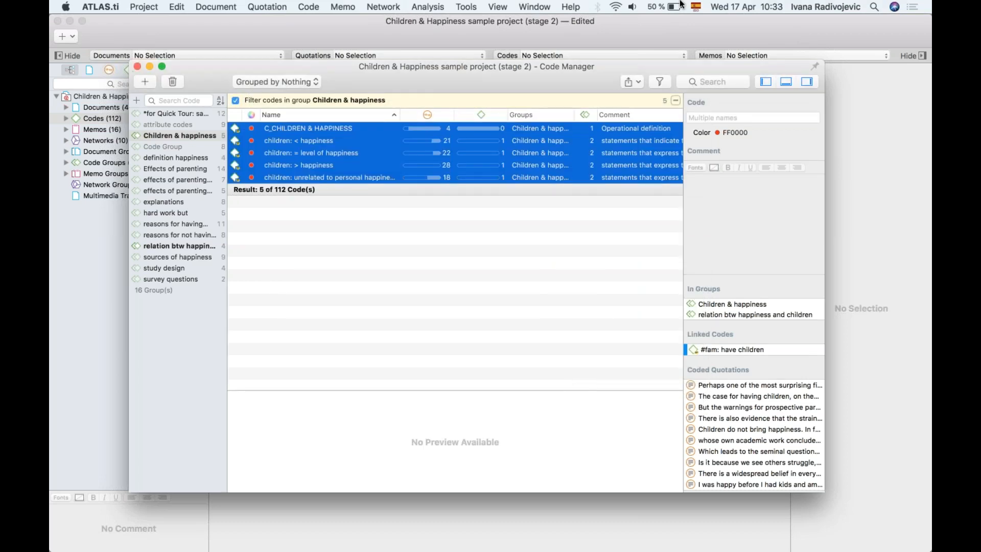
{"action": "left_click", "coordinate": [639, 81]}
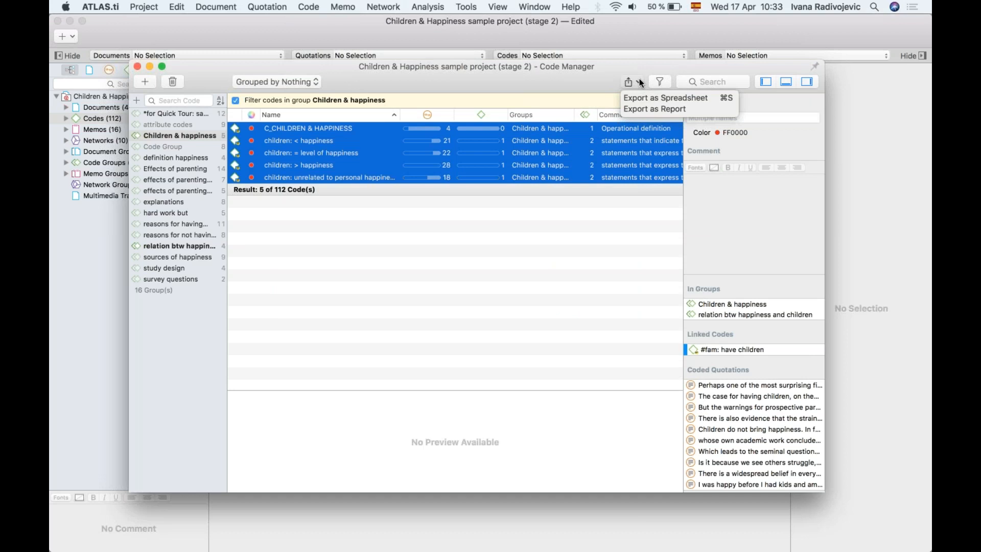
{"action": "left_click", "coordinate": [557, 274]}
{"action": "left_click", "coordinate": [189, 383]}
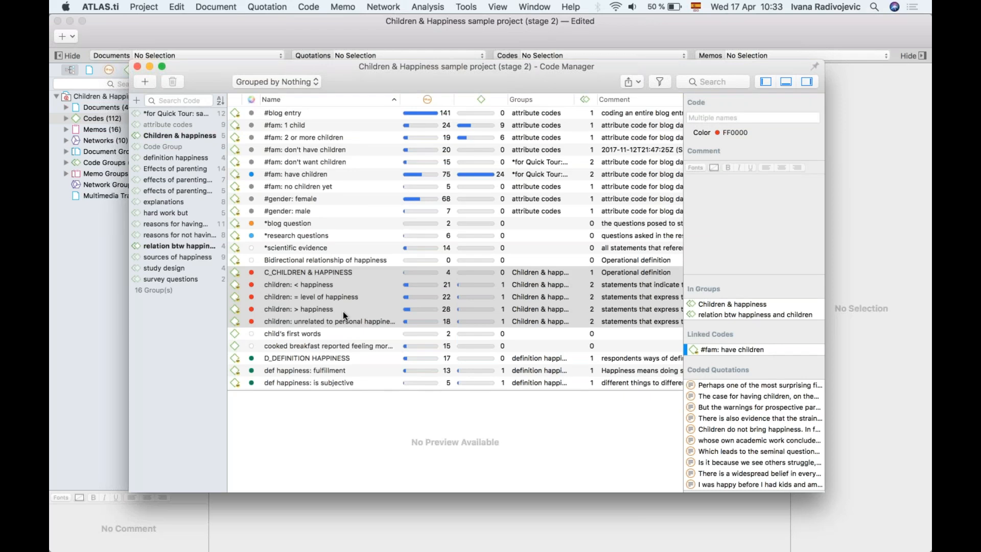
{"action": "left_click", "coordinate": [137, 65]}
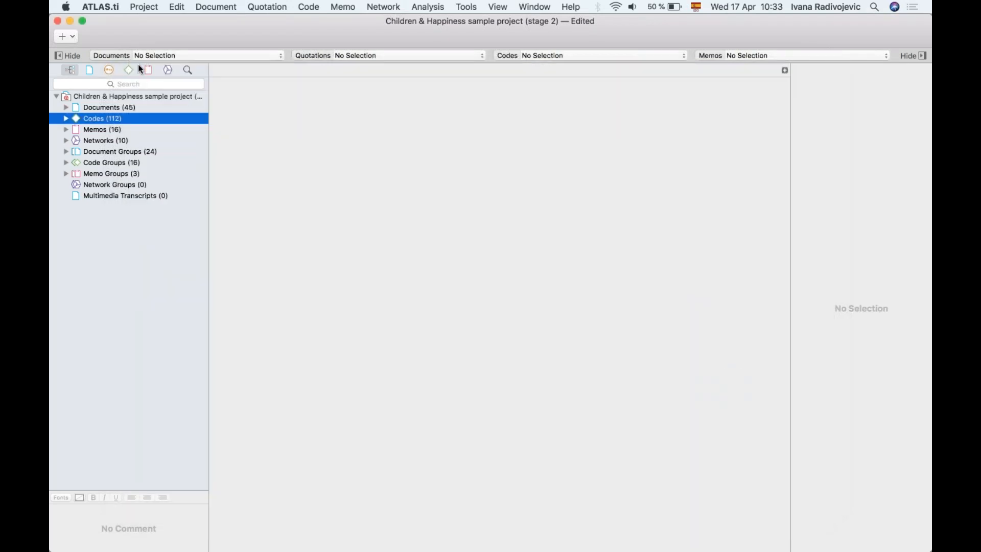
- Open the Document Manager and check the content, comment and group membership of case 7, "5_Happiness Research: main findings" and case 6
{"action": "left_click", "coordinate": [98, 108]}
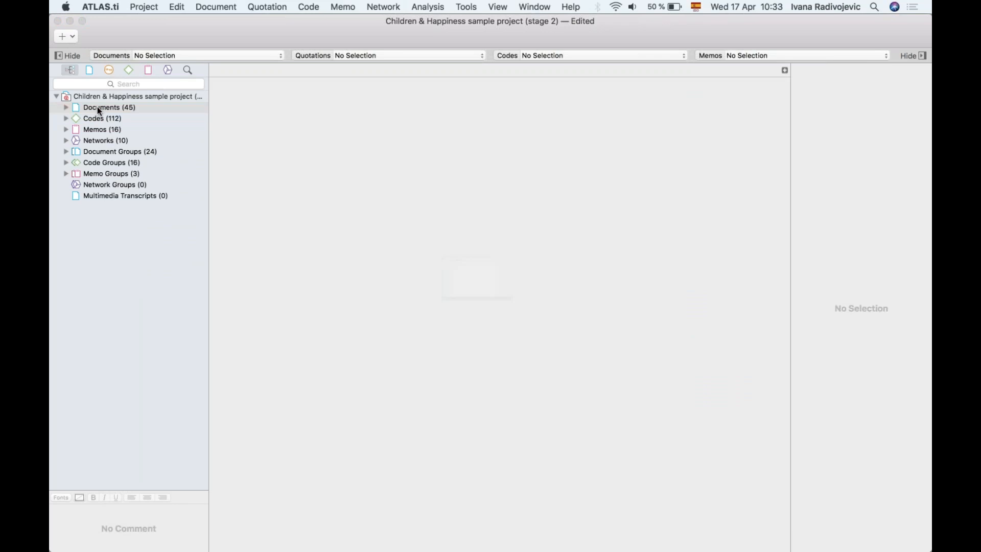
{"action": "double_click", "coordinate": [98, 108]}
{"action": "scroll", "coordinate": [296, 262], "scroll_direction": "down", "scroll_amount": 10}
{"action": "scroll", "coordinate": [296, 251], "scroll_direction": "up", "scroll_amount": 10}
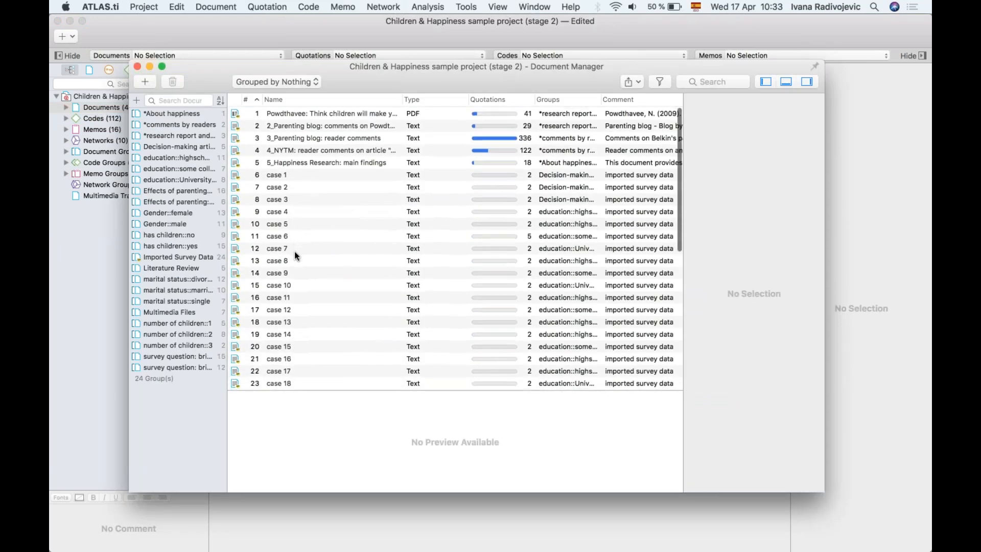
{"action": "left_click", "coordinate": [293, 251]}
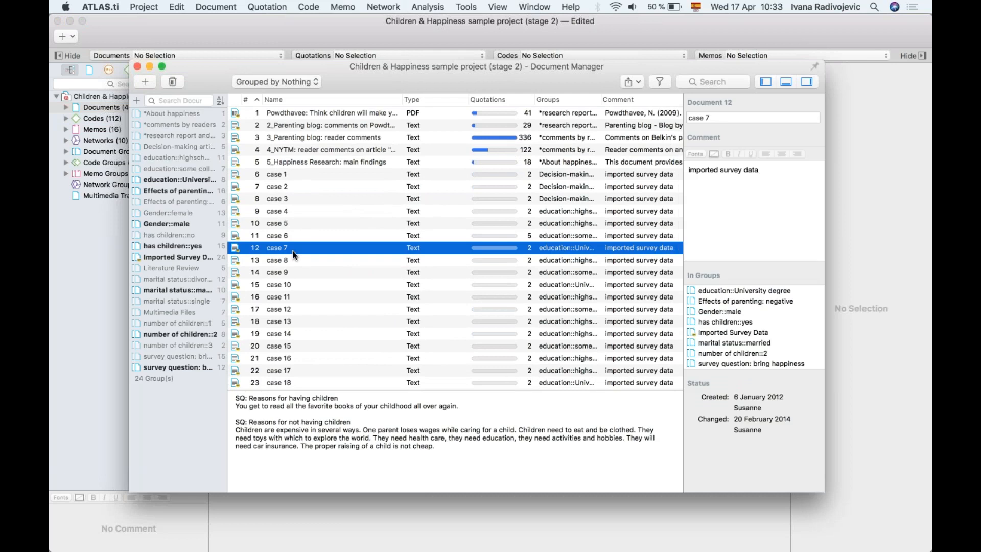
{"action": "left_click", "coordinate": [305, 164]}
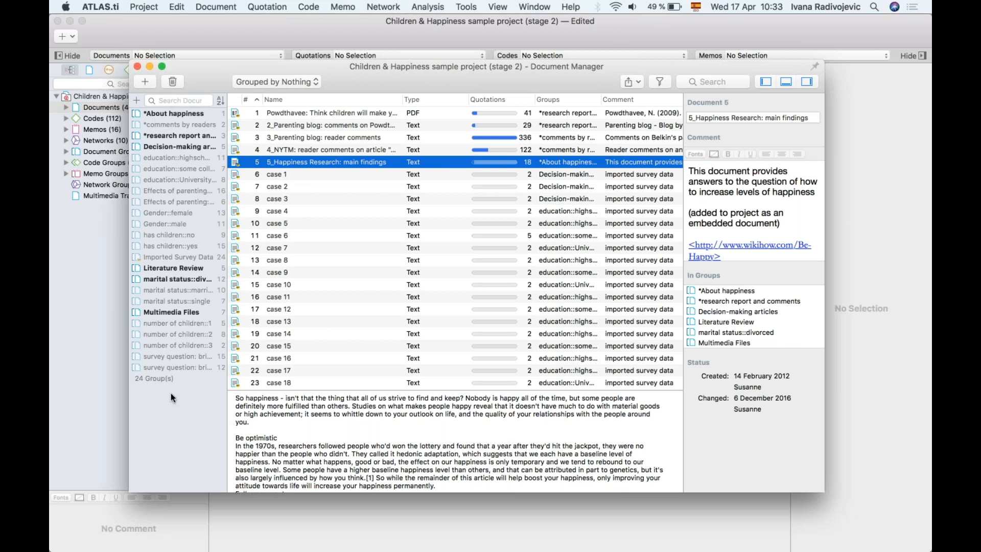
{"action": "left_click", "coordinate": [277, 238]}
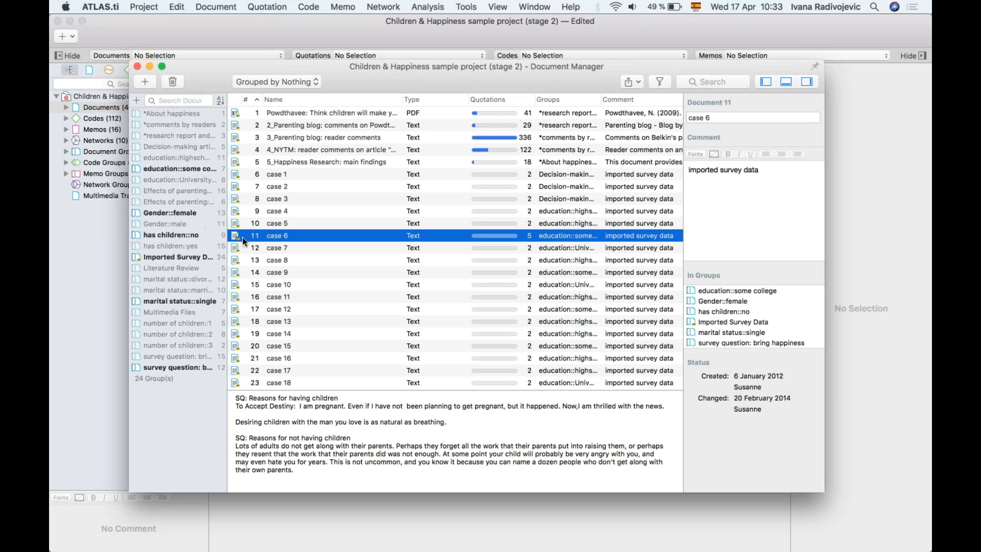
{"action": "left_click", "coordinate": [290, 246]}
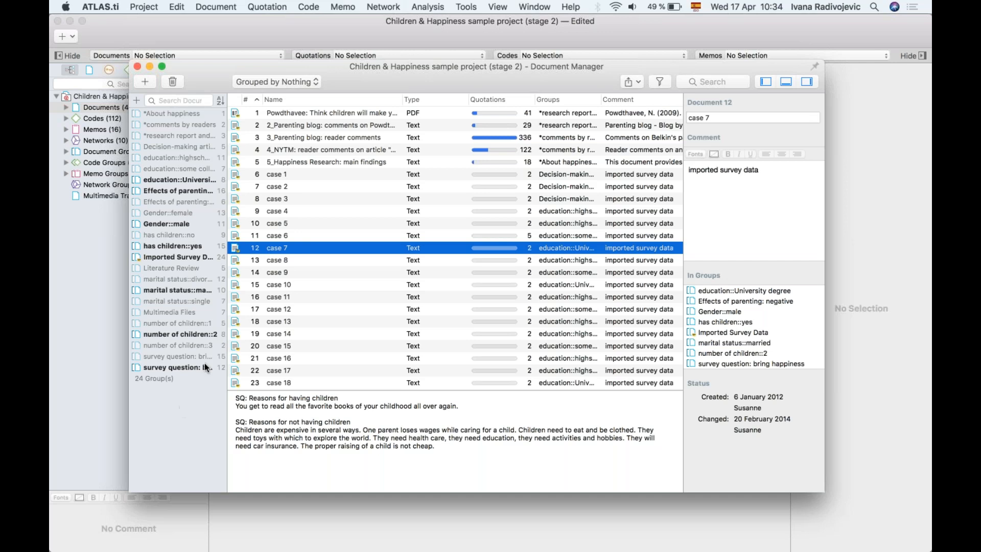
- Check the export formats available for documents and close the Document Manager
{"action": "left_click", "coordinate": [627, 83]}
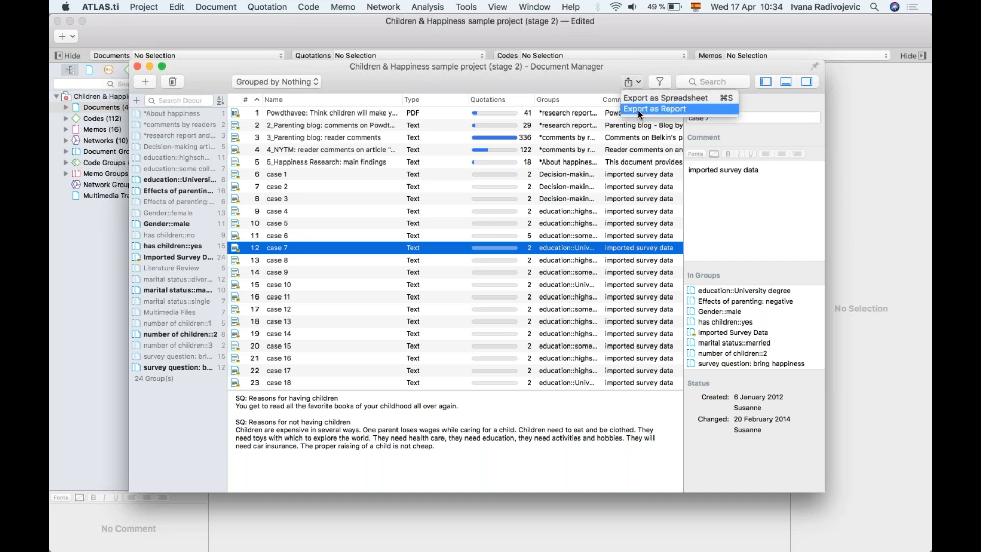
{"action": "left_click", "coordinate": [481, 185]}
{"action": "left_click", "coordinate": [137, 66]}
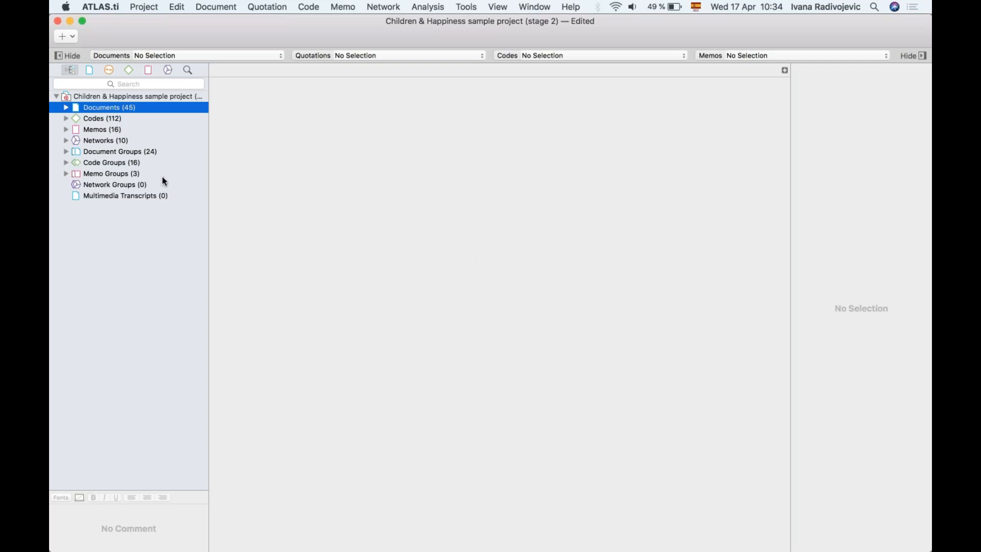
- Create a new network and name it "Definitions of happiness"
{"action": "left_click", "coordinate": [66, 36]}
{"action": "left_click", "coordinate": [87, 107]}
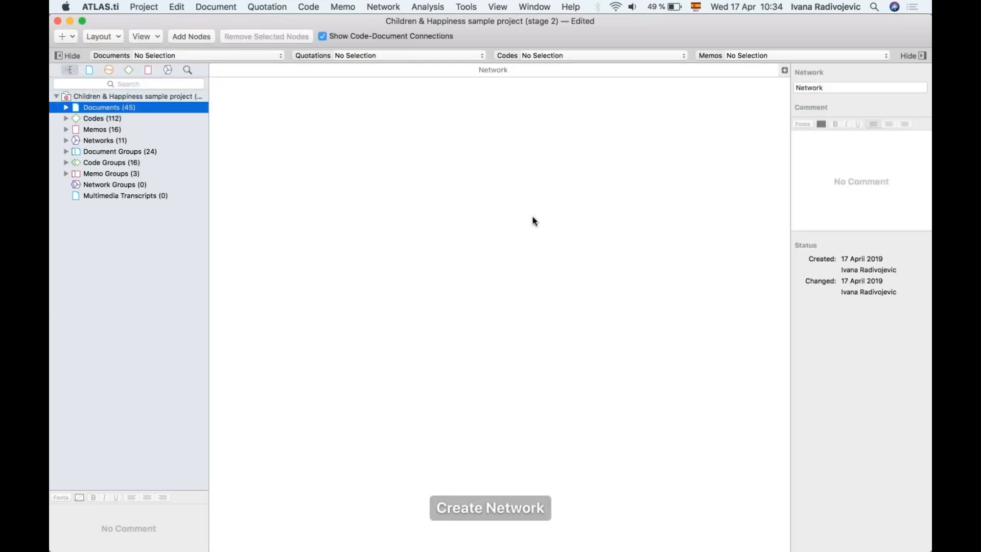
{"action": "left_click", "coordinate": [833, 87]}
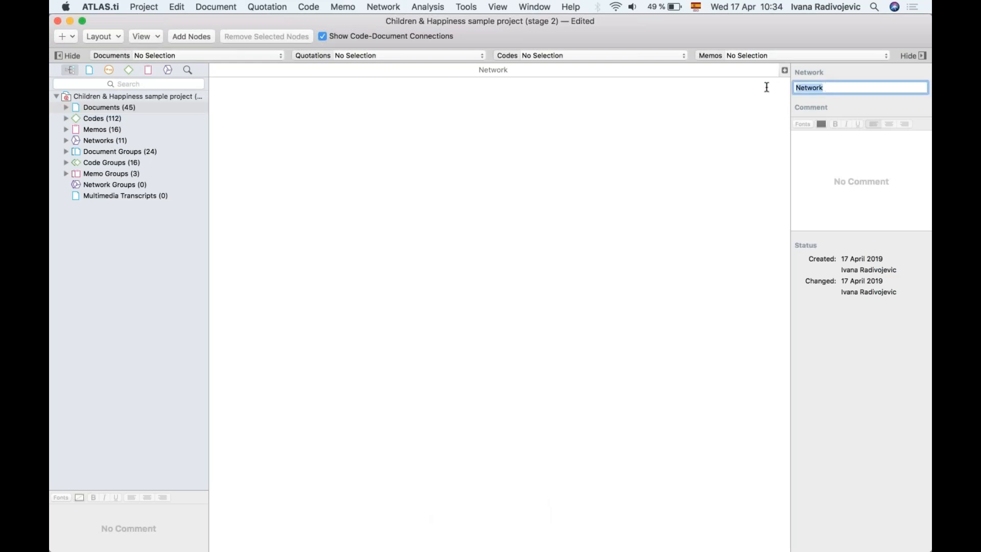
{"action": "type", "text": "Definitions of happiness"}
{"action": "left_click", "coordinate": [475, 209]}
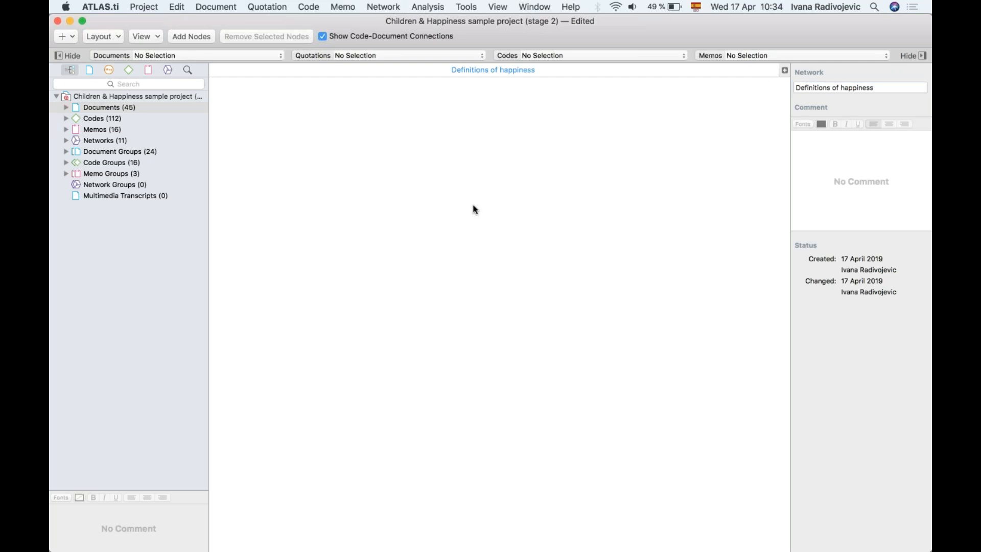
- Add the code D_DEFINITION HAPPINESS and the "def happiness" codes fulfillment, is subjective and long term view to the network
{"action": "left_click", "coordinate": [65, 118]}
{"action": "left_click", "coordinate": [67, 116]}
{"action": "left_click", "coordinate": [66, 119]}
{"action": "scroll", "coordinate": [152, 222], "scroll_direction": "down", "scroll_amount": 5}
{"action": "left_click", "coordinate": [136, 278]}
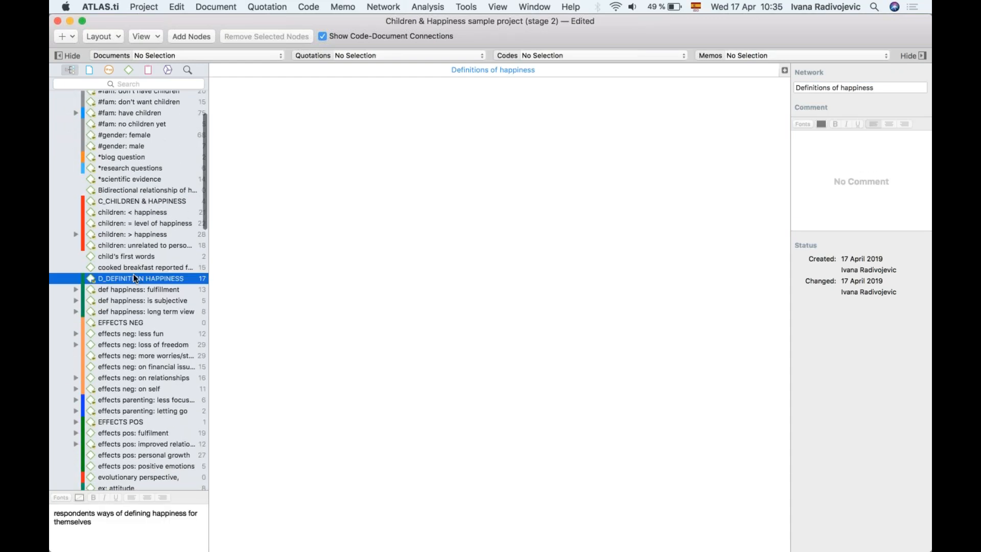
{"action": "left_click", "coordinate": [155, 312], "text": "shift"}
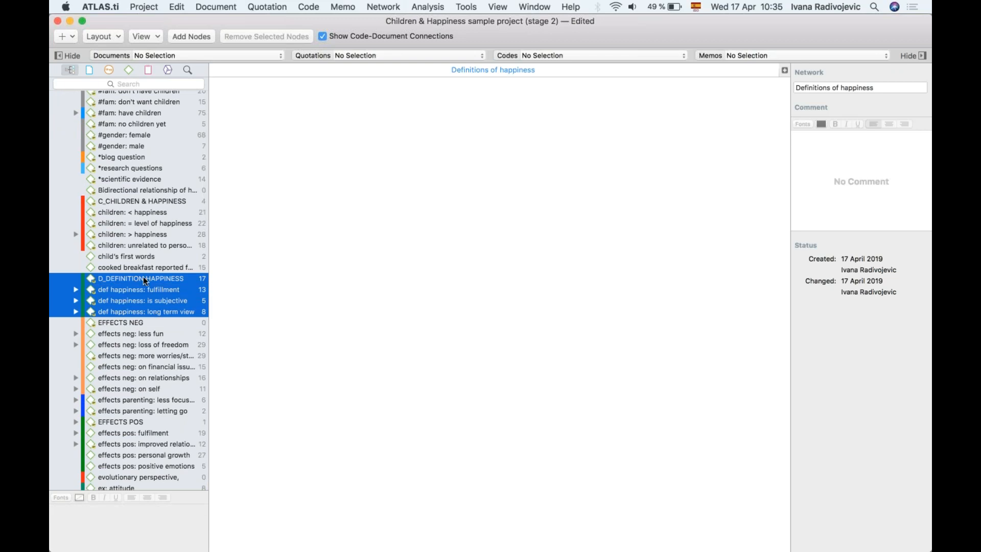
{"action": "left_click_drag", "start_coordinate": [147, 288], "coordinate": [462, 194]}
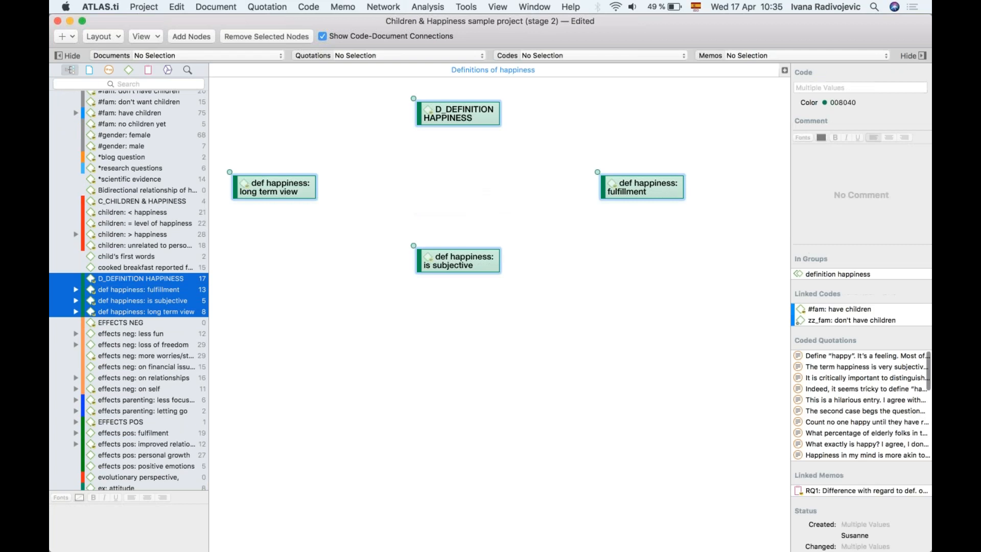
{"action": "left_click", "coordinate": [388, 192]}
- Arrange the nodes with D_DEFINITION HAPPINESS above, lowering "long term view" and "fulfillment" to about the height of "is subjective"
{"action": "left_click_drag", "start_coordinate": [458, 125], "coordinate": [457, 128]}
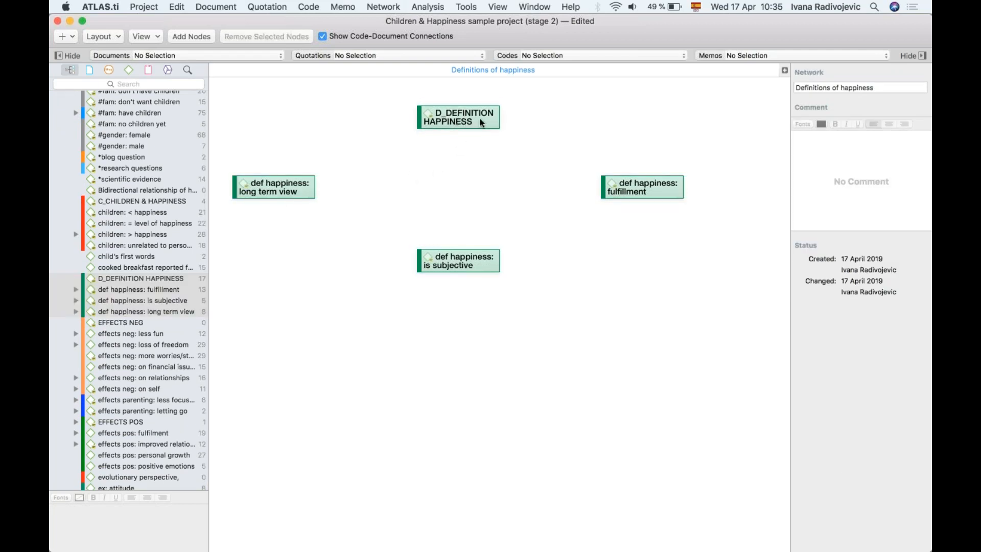
{"action": "left_click", "coordinate": [479, 118]}
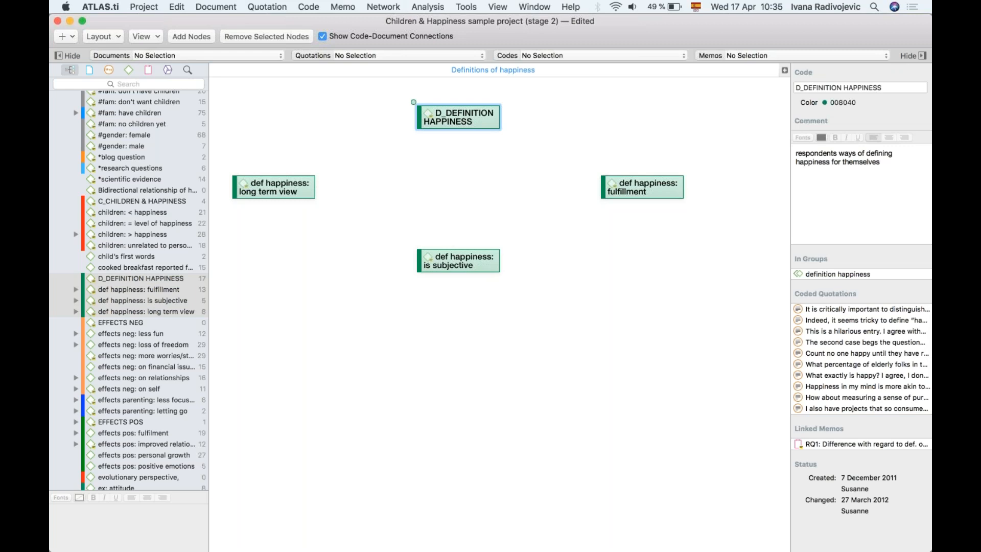
{"action": "left_click_drag", "start_coordinate": [284, 184], "coordinate": [291, 246]}
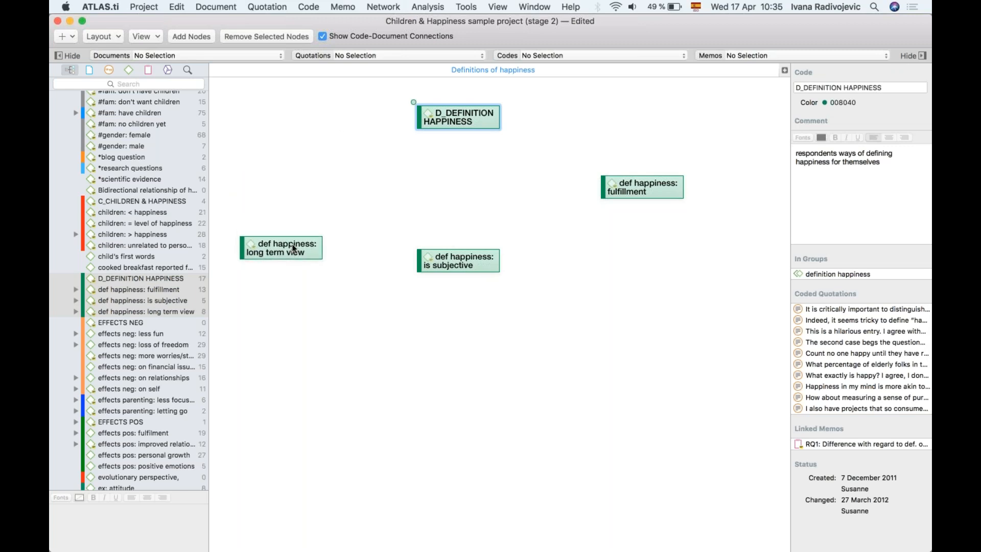
{"action": "left_click_drag", "start_coordinate": [625, 188], "coordinate": [629, 250]}
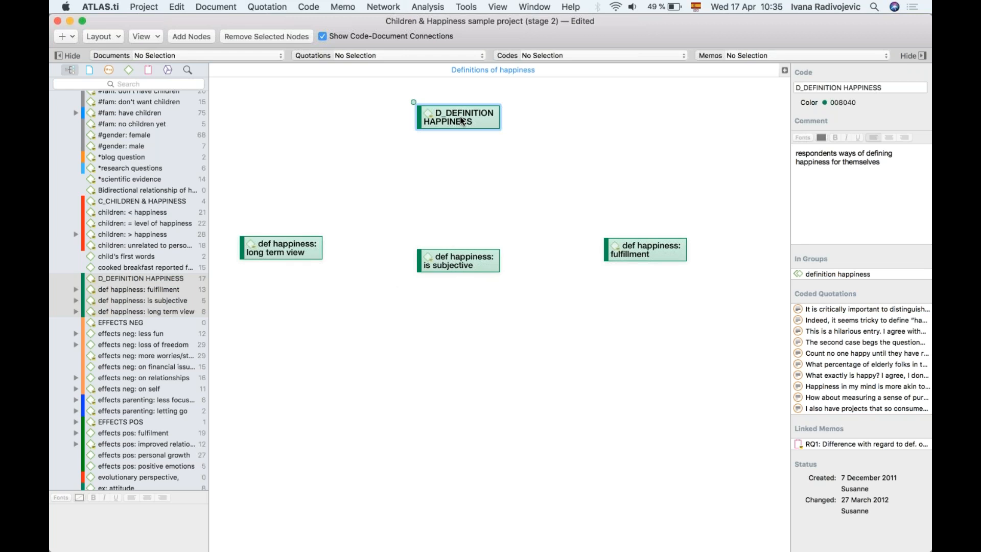
- Move "long term view" closer to "is subjective" and link both codes to D_DEFINITION HAPPINESS with the relation "is part of"
{"action": "left_click_drag", "start_coordinate": [296, 252], "coordinate": [345, 265]}
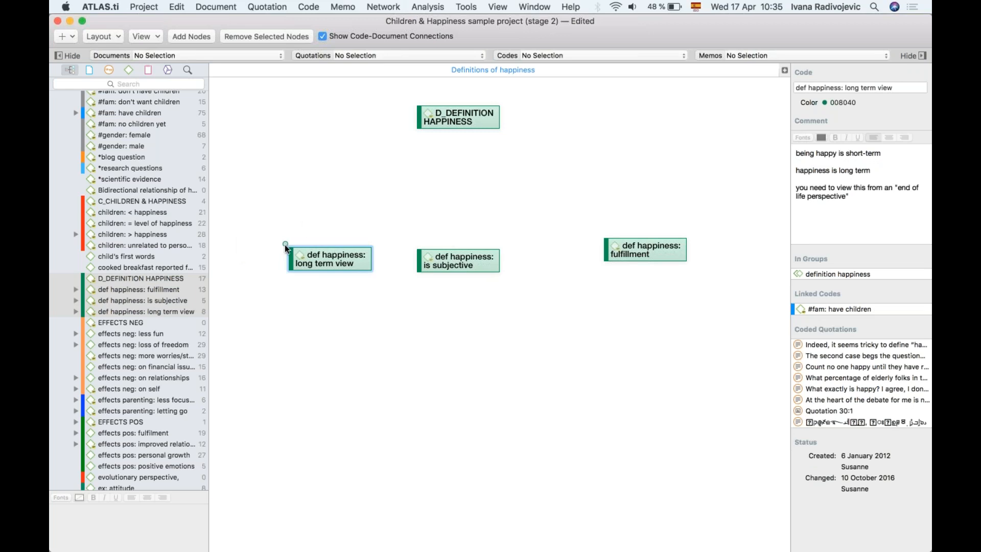
{"action": "left_click_drag", "start_coordinate": [284, 241], "coordinate": [458, 122]}
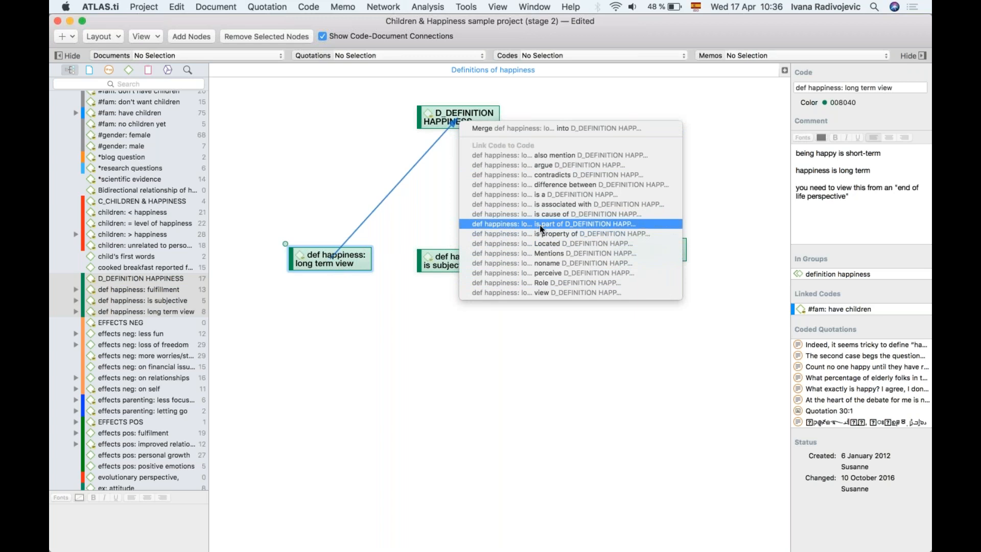
{"action": "left_click", "coordinate": [456, 109]}
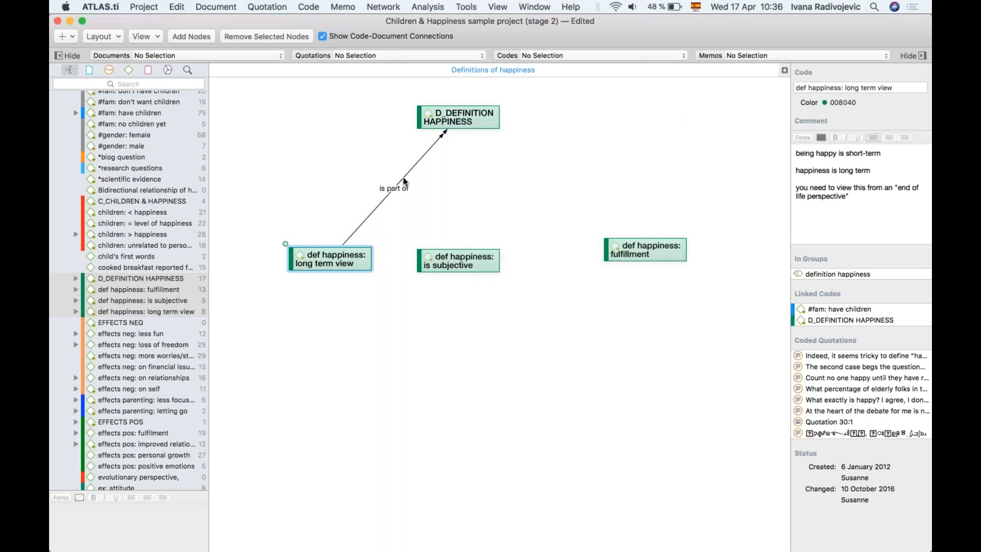
{"action": "left_click", "coordinate": [438, 264]}
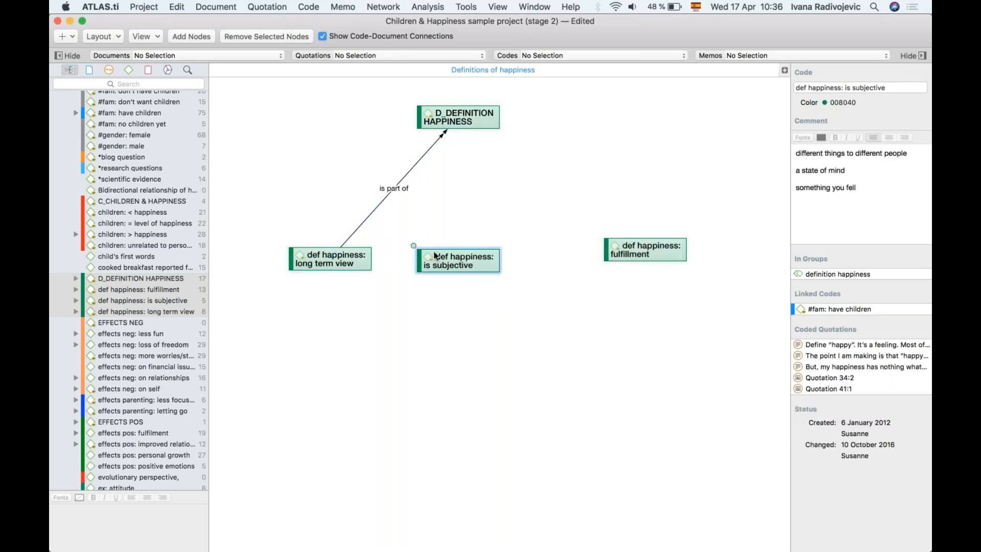
{"action": "left_click_drag", "start_coordinate": [413, 244], "coordinate": [462, 117]}
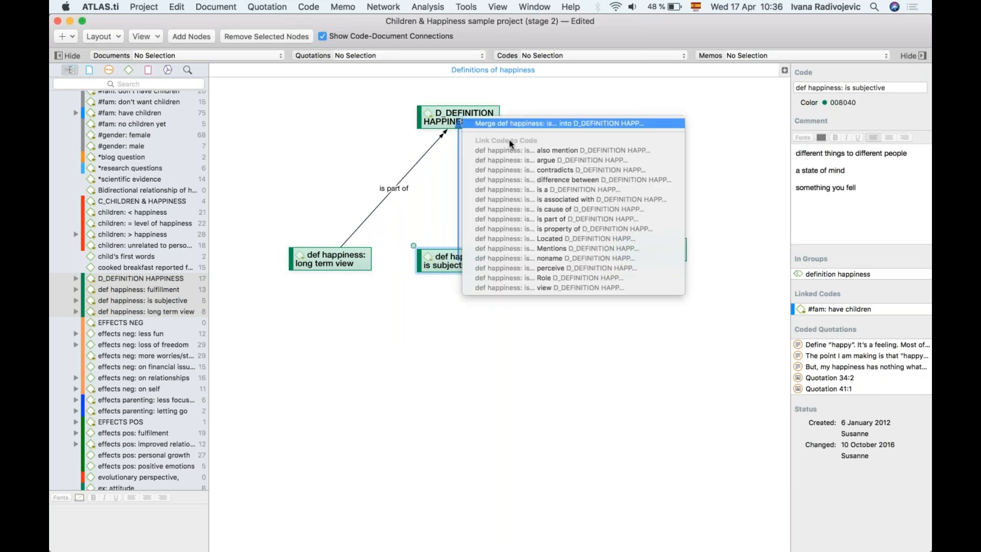
{"action": "left_click", "coordinate": [560, 218]}
- Link "fulfillment" to D_DEFINITION HAPPINESS with "is part of" and move its node closer to and level with "is subjective"
{"action": "left_click", "coordinate": [612, 253]}
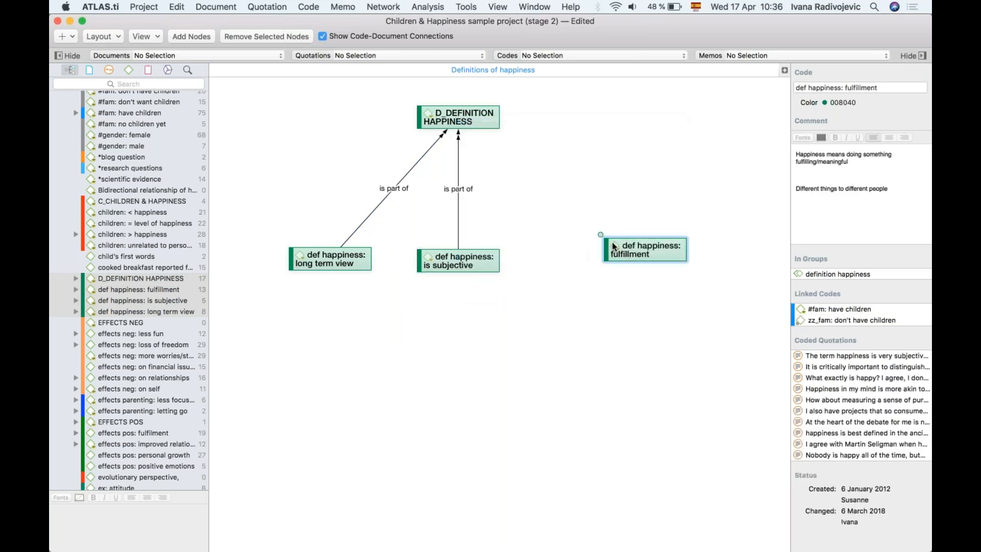
{"action": "left_click_drag", "start_coordinate": [600, 236], "coordinate": [458, 119]}
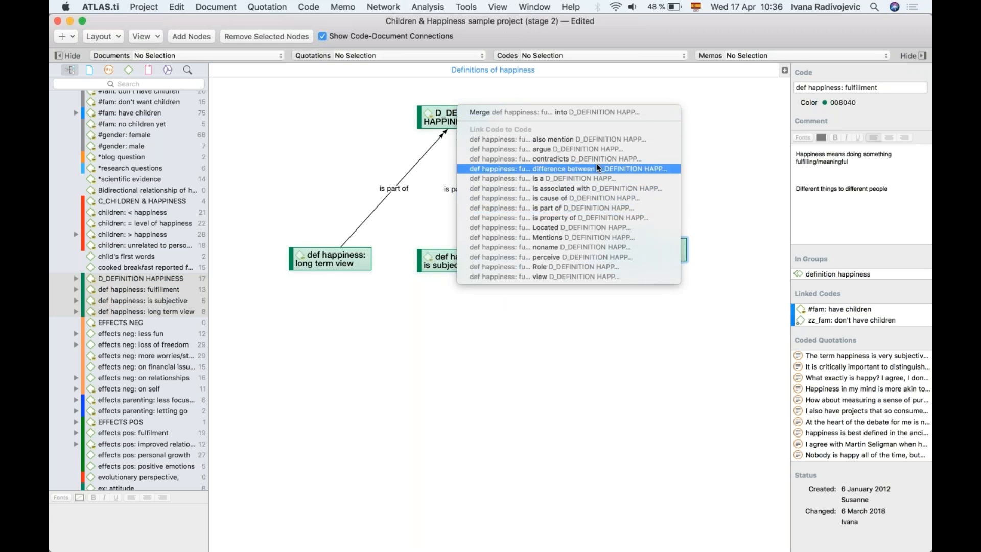
{"action": "left_click", "coordinate": [544, 208]}
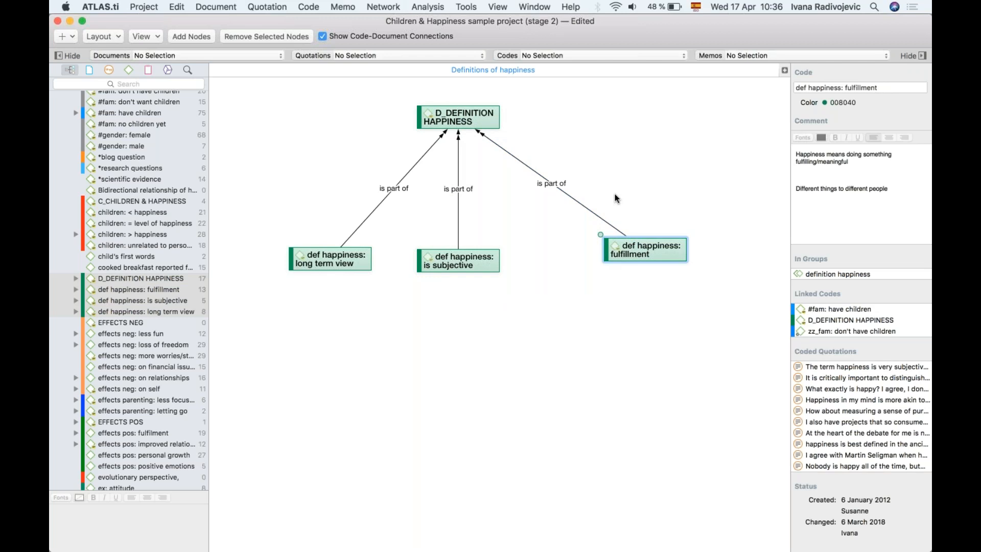
{"action": "left_click_drag", "start_coordinate": [638, 253], "coordinate": [573, 265]}
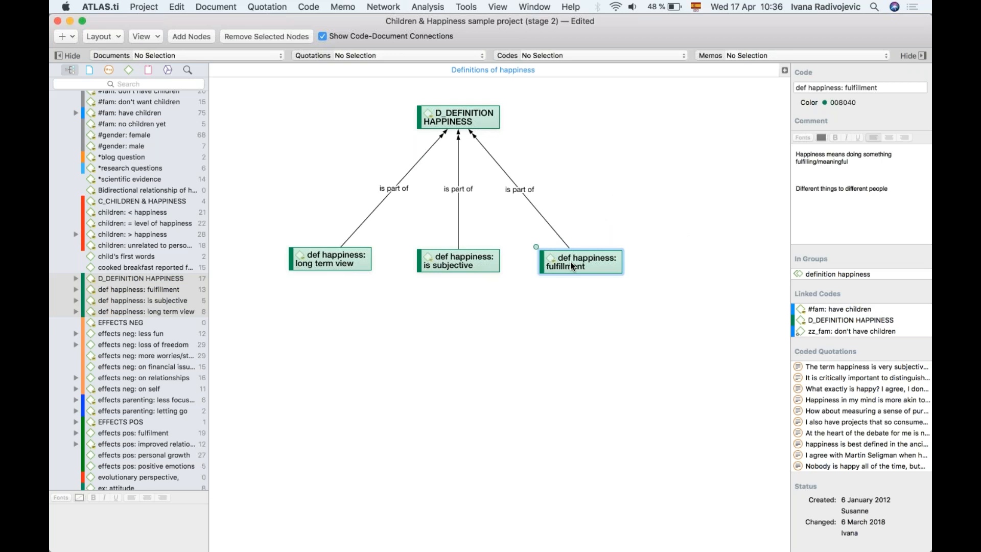
- Show the code comments inside the nodes of the "Definitions of happiness" network
{"action": "left_click", "coordinate": [514, 310]}
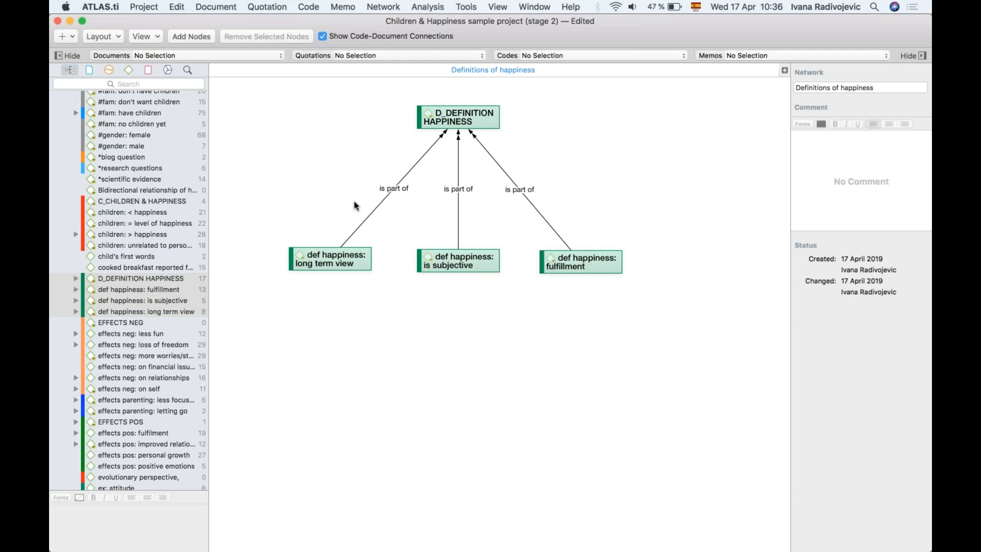
{"action": "left_click", "coordinate": [155, 37]}
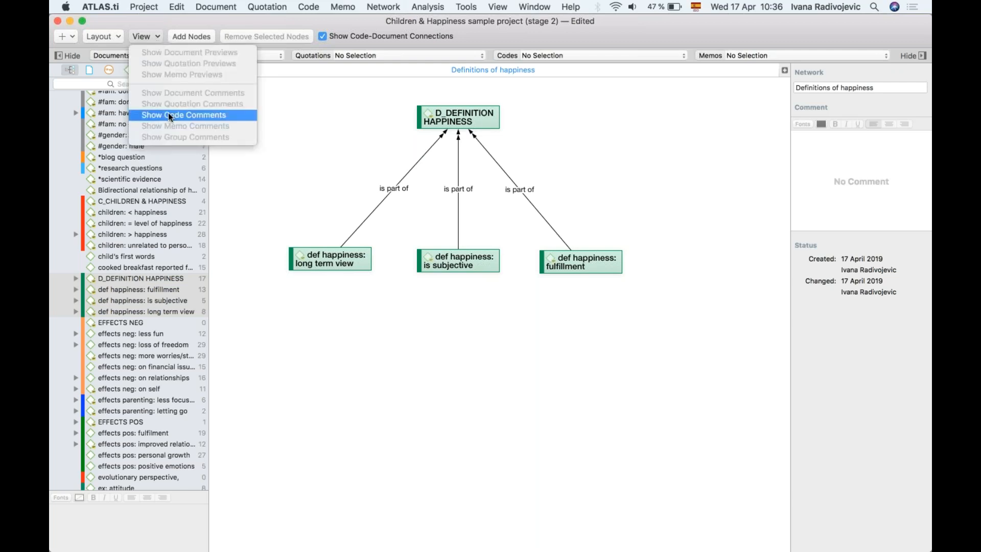
{"action": "left_click", "coordinate": [217, 115]}
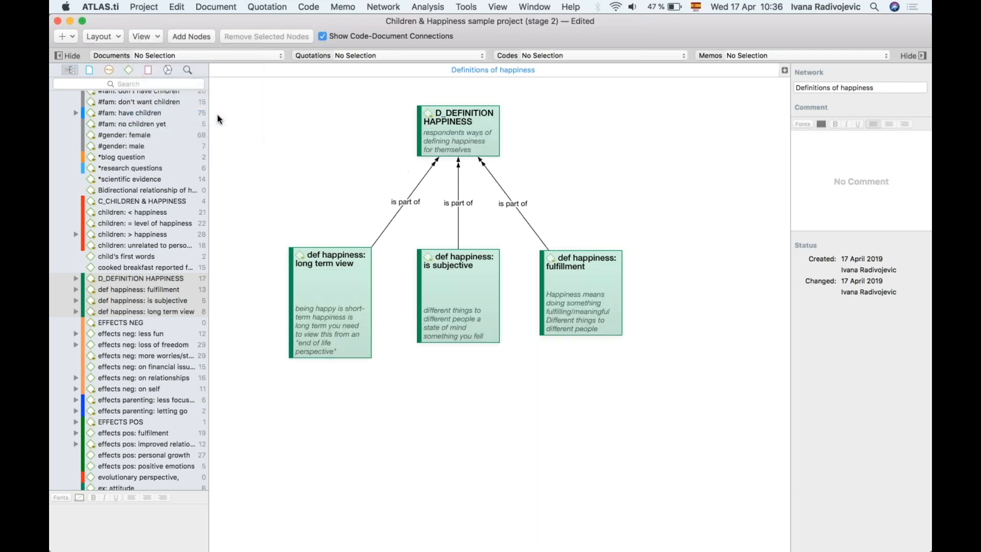
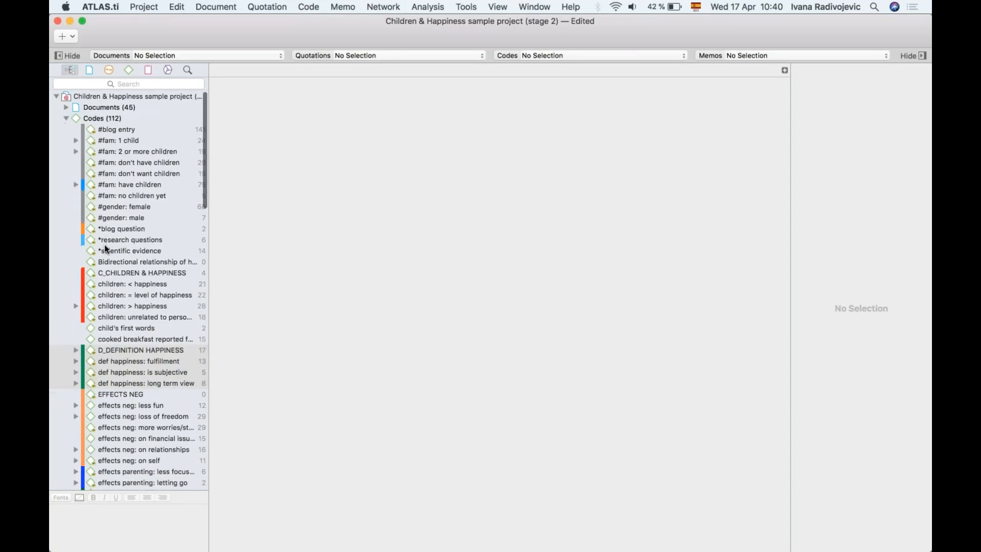
- Collapse the Codes branch of the project tree and open the Code Cooccurrence Table
{"action": "left_click", "coordinate": [66, 119]}
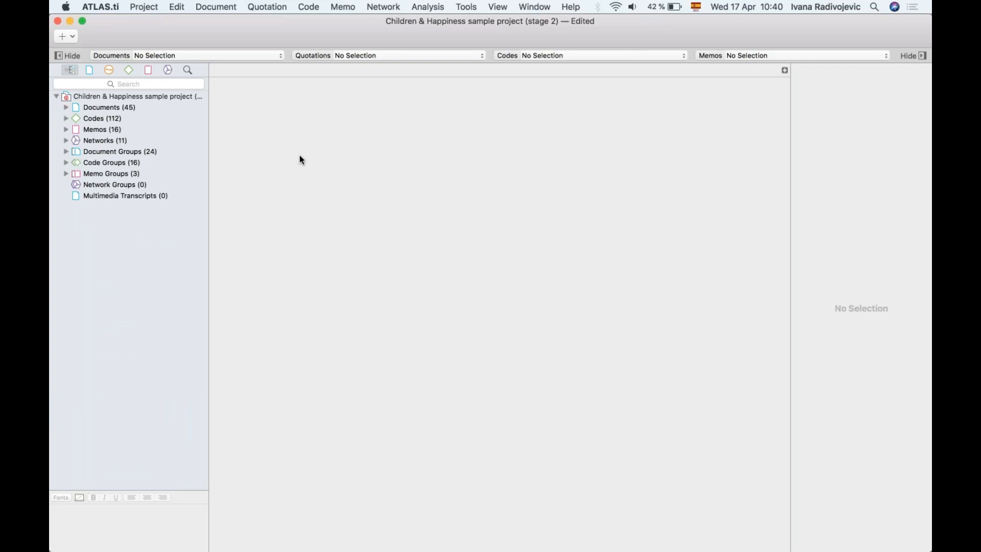
{"action": "left_click", "coordinate": [428, 6]}
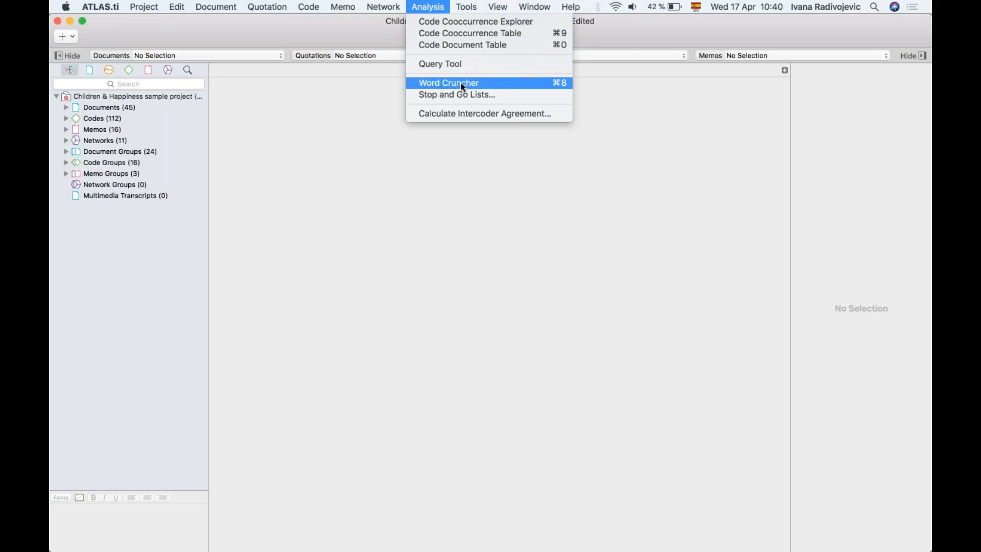
{"action": "left_click", "coordinate": [449, 32]}
{"action": "left_click_drag", "start_coordinate": [429, 45], "coordinate": [465, 37]}
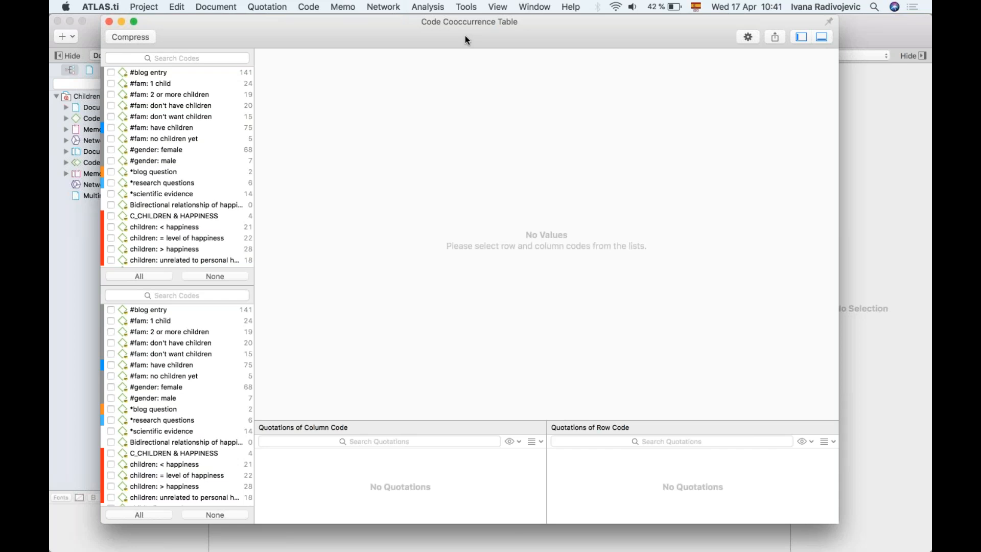
- Include the six "effects neg" codes, less fun through on self, as columns and the four "effects pos" subcodes as rows of the table
{"action": "scroll", "coordinate": [160, 148], "scroll_direction": "down", "scroll_amount": 10}
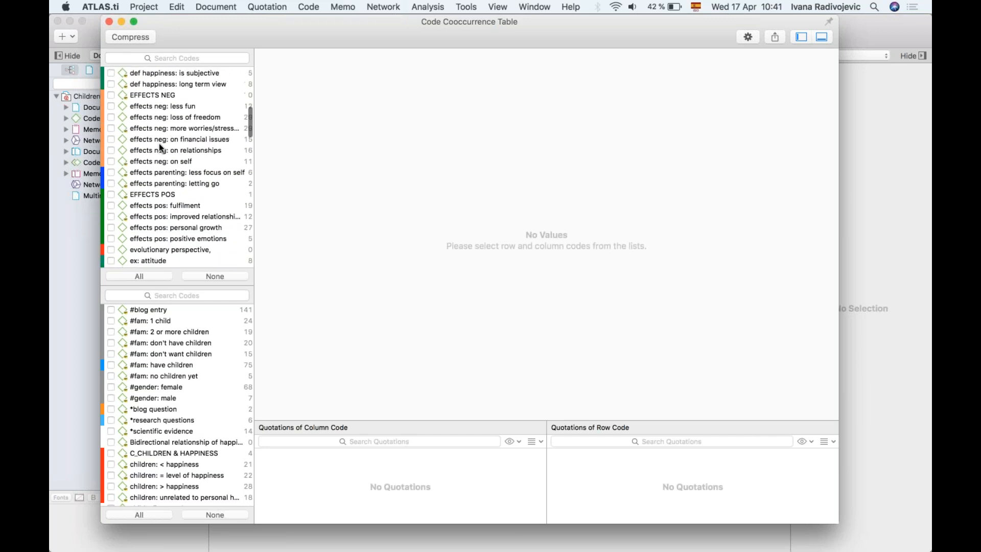
{"action": "left_click", "coordinate": [156, 108]}
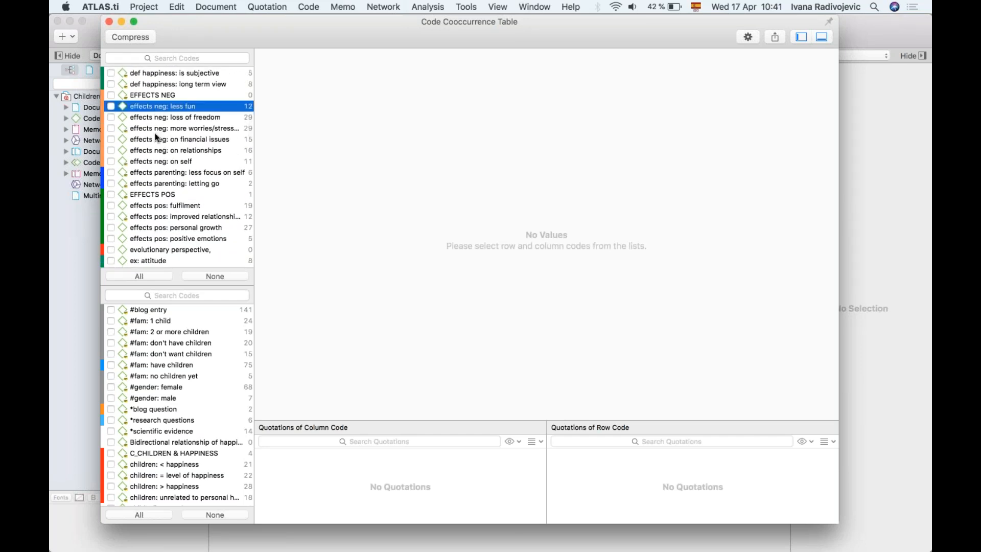
{"action": "left_click", "coordinate": [164, 165], "text": "shift"}
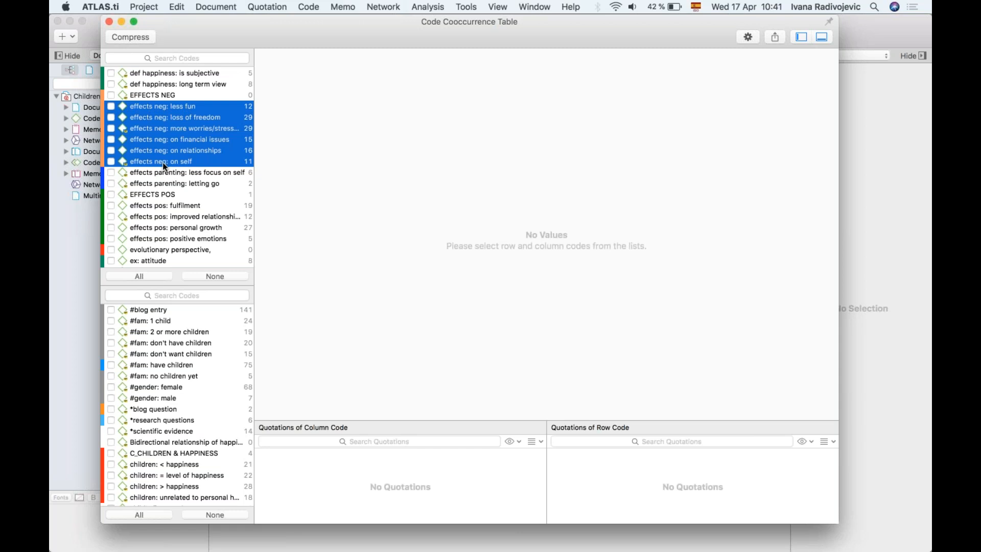
{"action": "scroll", "coordinate": [189, 393], "scroll_direction": "down", "scroll_amount": 15}
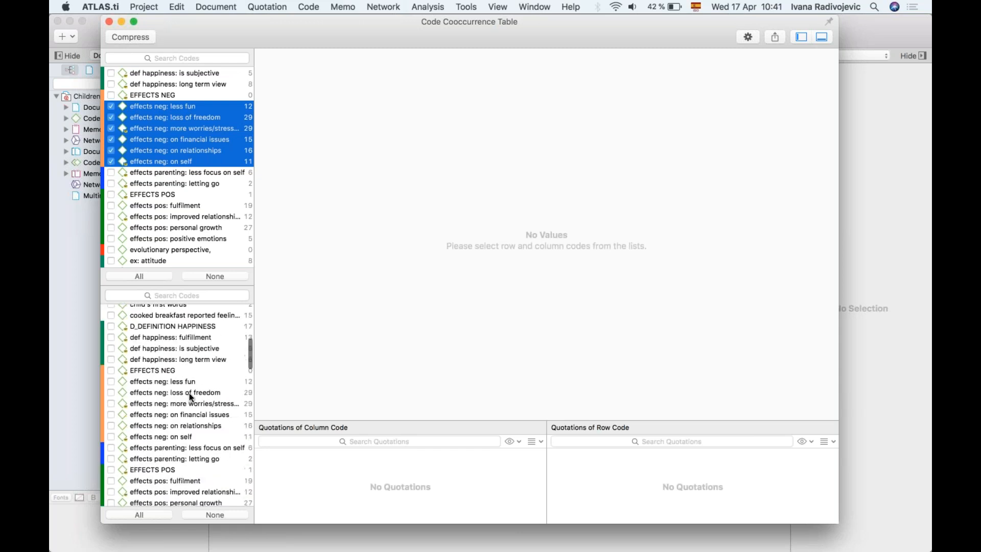
{"action": "left_click", "coordinate": [170, 349]}
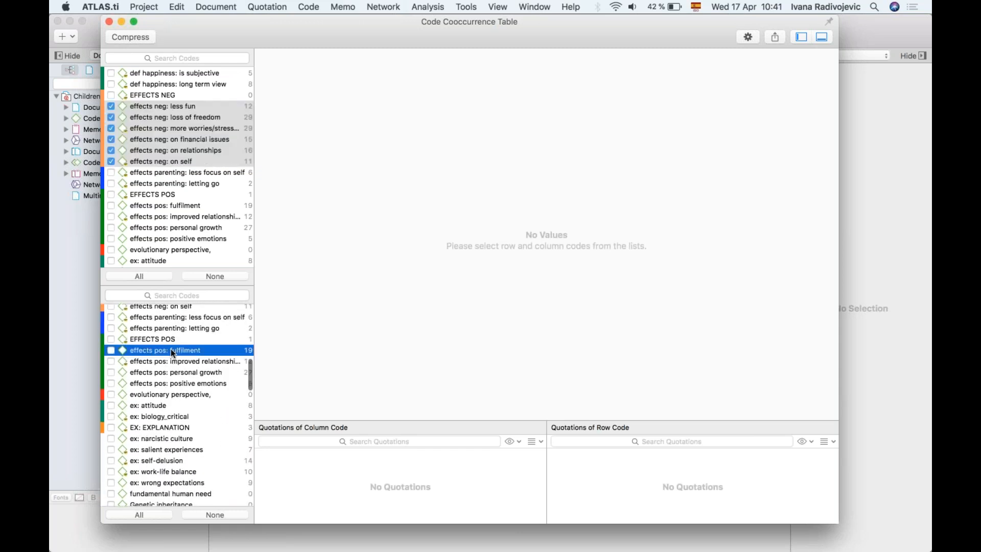
{"action": "left_click", "coordinate": [173, 383], "text": "shift"}
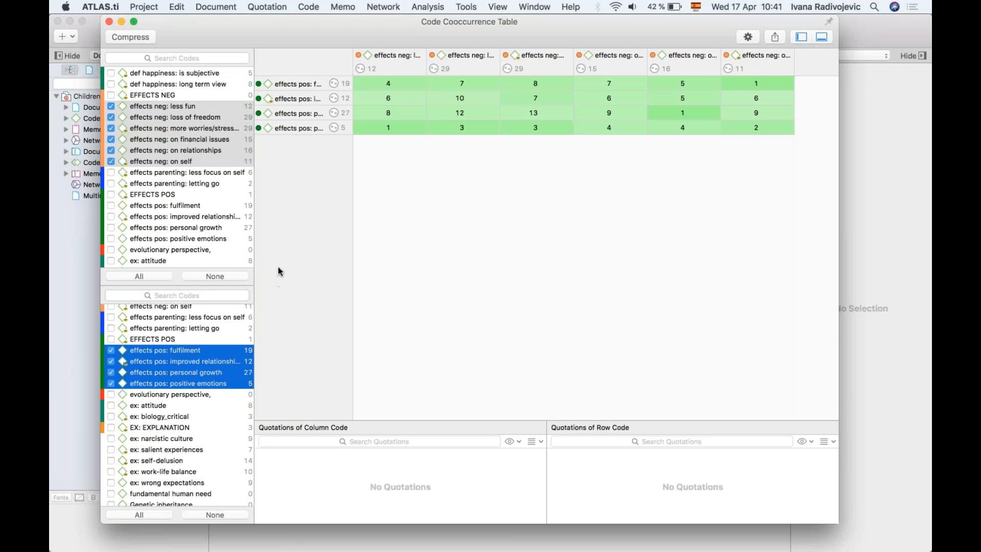
- Widen the row labels, the Code Cooccurrence Table window and the "effects neg: less fun" column to make the code names readable
{"action": "left_click_drag", "start_coordinate": [352, 69], "coordinate": [386, 69]}
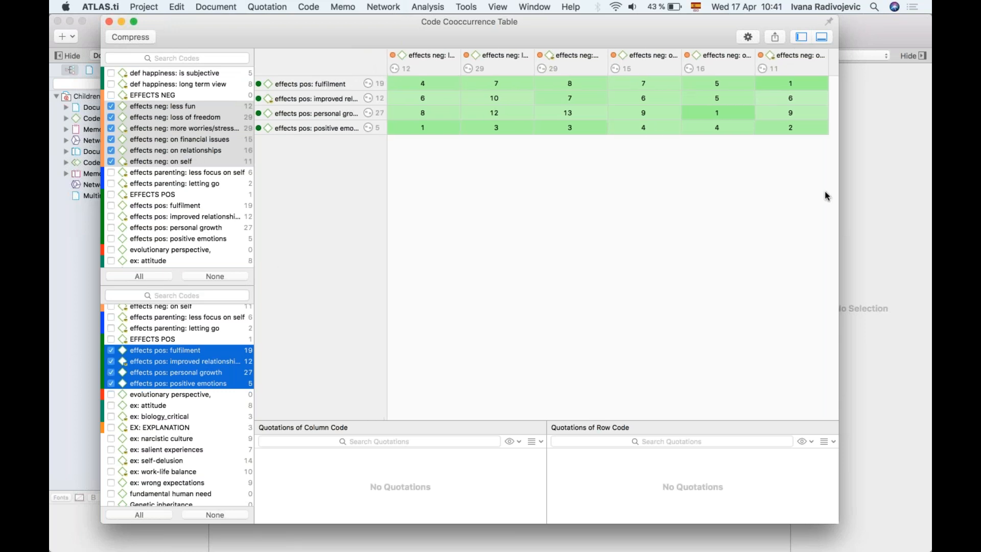
{"action": "left_click_drag", "start_coordinate": [838, 195], "coordinate": [900, 195]}
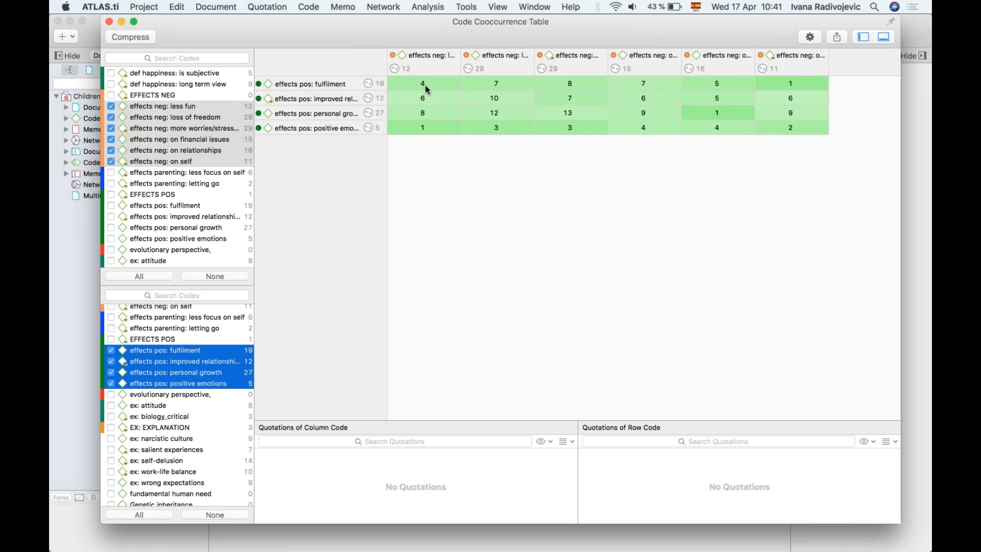
{"action": "left_click_drag", "start_coordinate": [460, 63], "coordinate": [489, 64]}
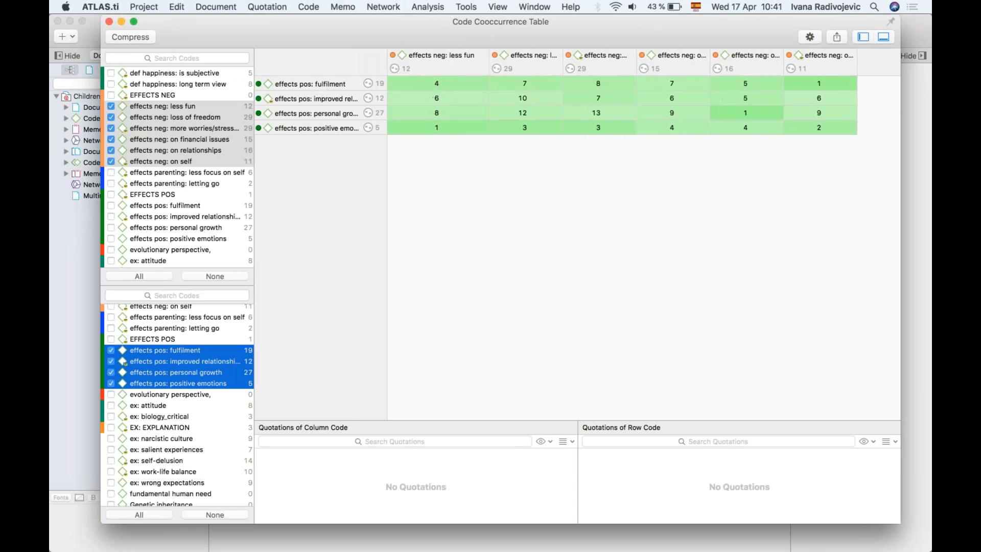
- Display the quotations where "effects neg: less fun" and "effects pos: fulfilment" co-occur, enlarge the quotations area and look through both lists
{"action": "left_click", "coordinate": [437, 81]}
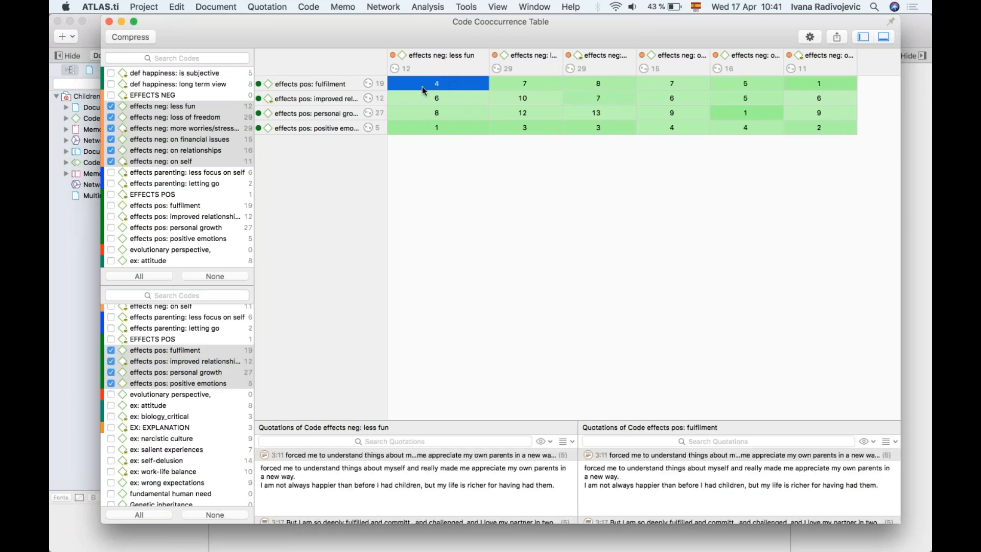
{"action": "left_click_drag", "start_coordinate": [568, 327], "coordinate": [559, 220]}
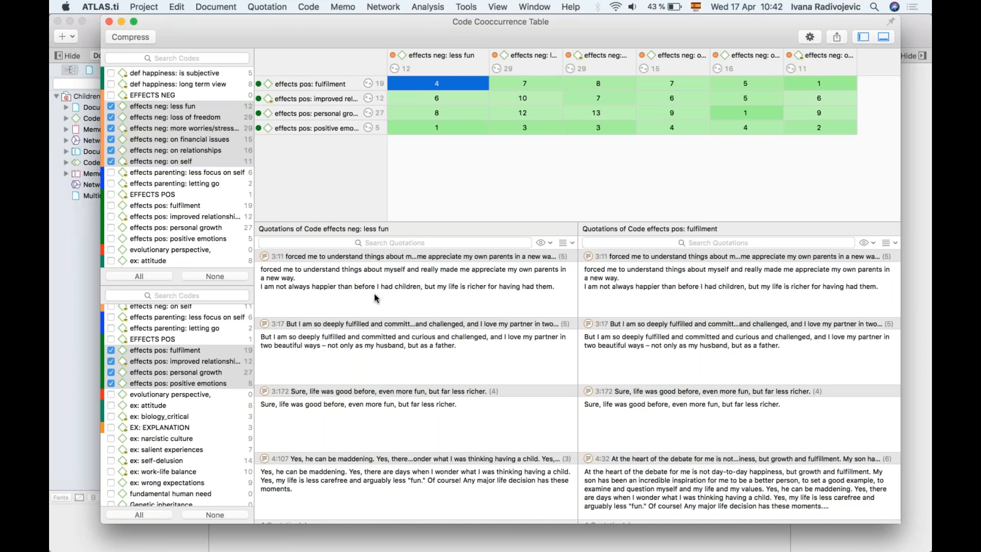
{"action": "scroll", "coordinate": [374, 298], "scroll_direction": "down", "scroll_amount": 2}
{"action": "scroll", "coordinate": [636, 342], "scroll_direction": "down", "scroll_amount": 2}
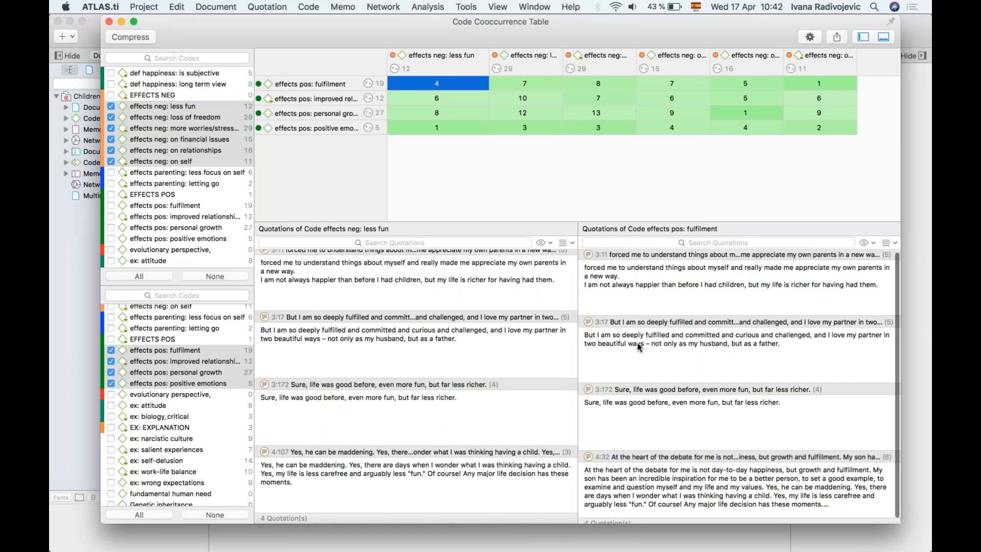
{"action": "scroll", "coordinate": [407, 354], "scroll_direction": "up", "scroll_amount": 2}
- Open quotation 3:11 of "effects neg: less fun" in its document and examine the codes attached to it in the margin
{"action": "left_click", "coordinate": [360, 277]}
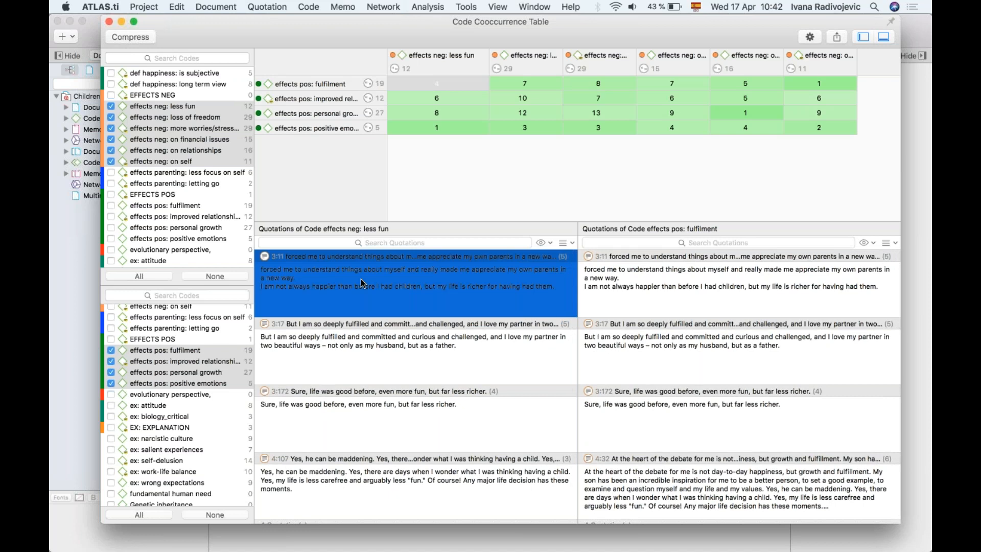
{"action": "left_click", "coordinate": [373, 329]}
{"action": "left_click", "coordinate": [319, 296]}
{"action": "right_click", "coordinate": [349, 296]}
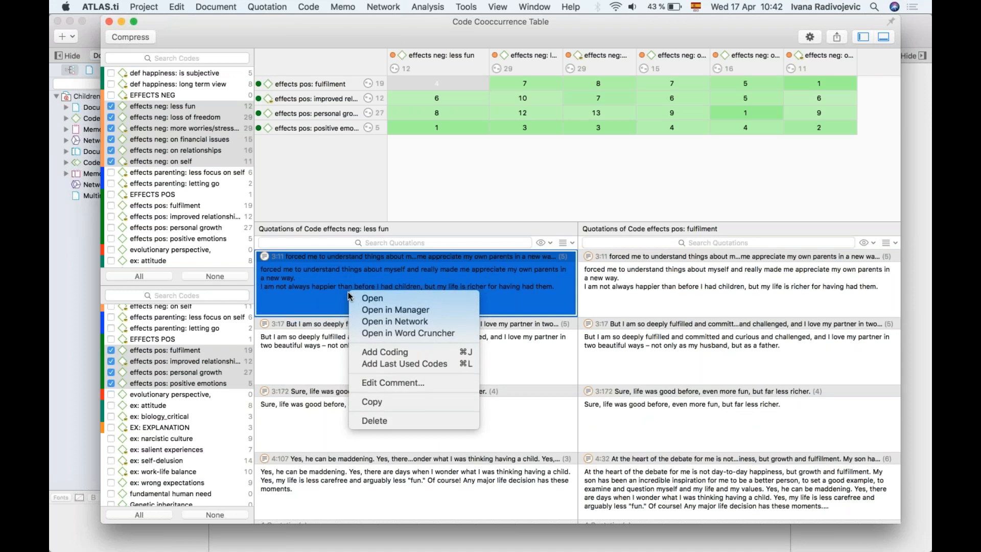
{"action": "left_click", "coordinate": [383, 297]}
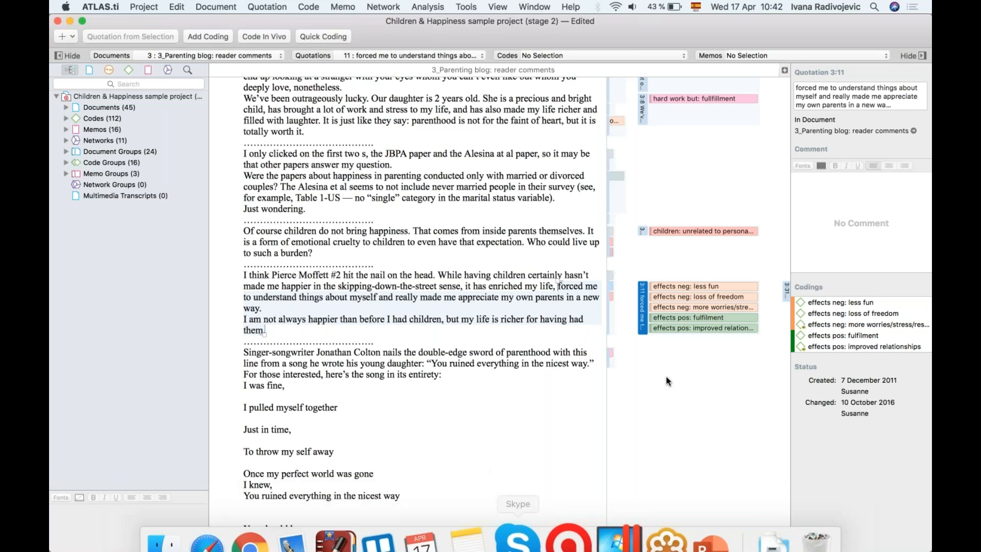
{"action": "scroll", "coordinate": [703, 353], "scroll_direction": "right", "scroll_amount": 6}
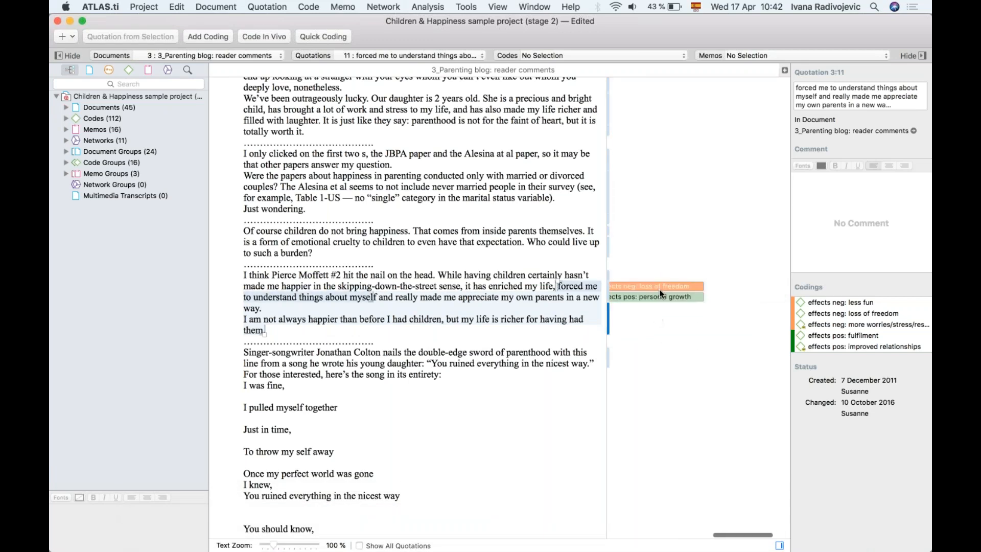
{"action": "scroll", "coordinate": [658, 289], "scroll_direction": "left", "scroll_amount": 6}
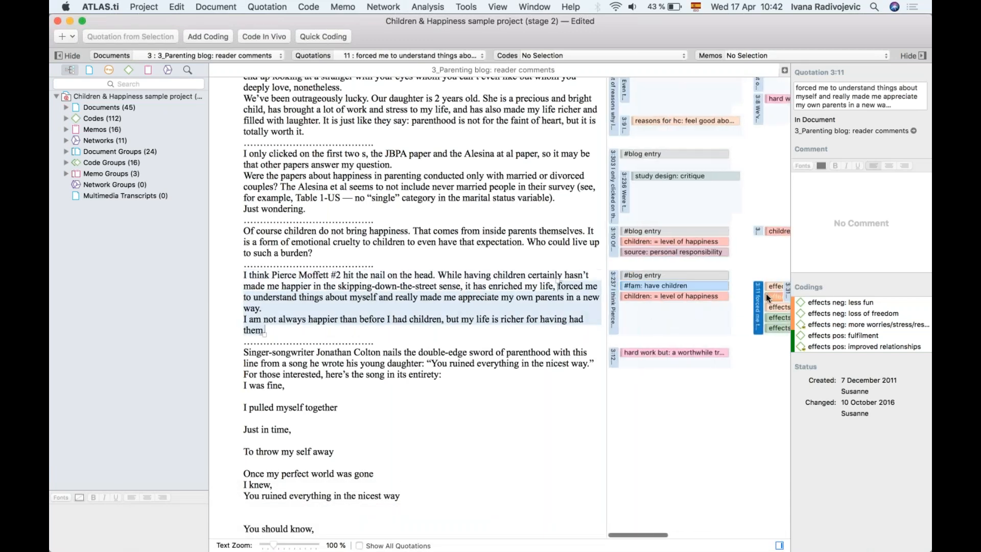
- Return to the Code Cooccurrence Table window and look through the remaining quotations for "effects neg: less fun" and "effects pos: fulfilment"
{"action": "mouse_move", "coordinate": [506, 531]}
{"action": "right_click", "coordinate": [570, 513]}
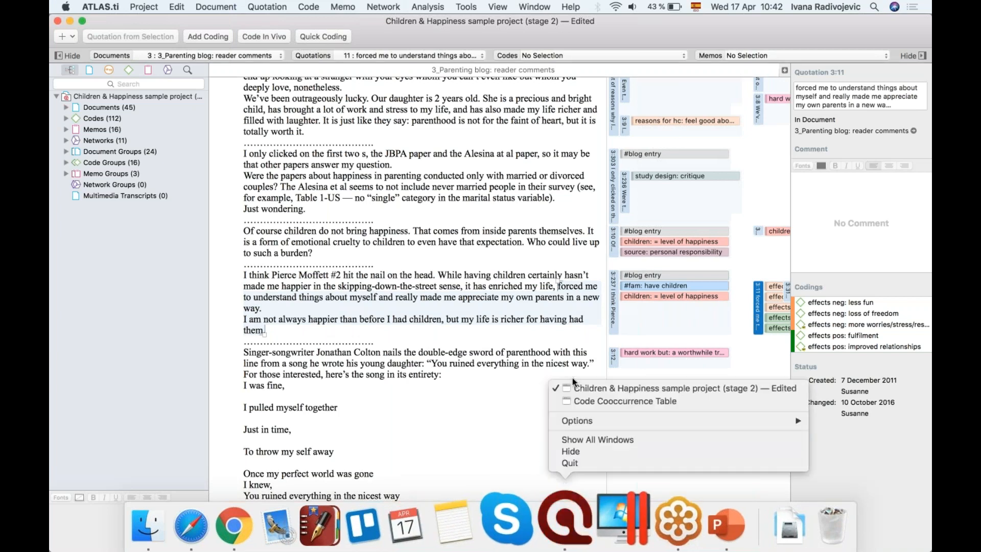
{"action": "left_click", "coordinate": [585, 401]}
{"action": "scroll", "coordinate": [582, 396], "scroll_direction": "down", "scroll_amount": 2}
{"action": "scroll", "coordinate": [500, 393], "scroll_direction": "down", "scroll_amount": 2}
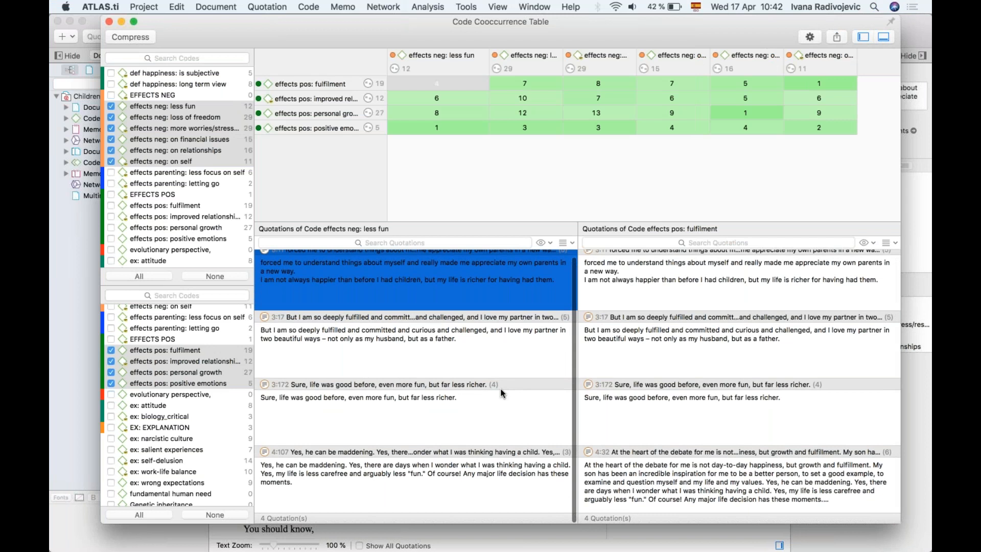
- Check which actions are available for quotation 3:11 of "effects neg: less fun" without applying any
{"action": "scroll", "coordinate": [502, 393], "scroll_direction": "up", "scroll_amount": 2}
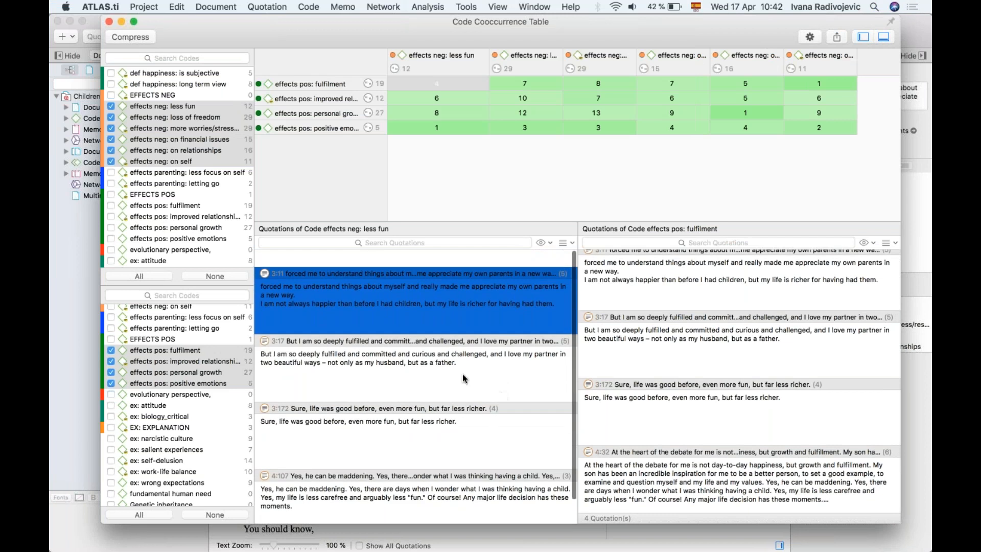
{"action": "right_click", "coordinate": [321, 278]}
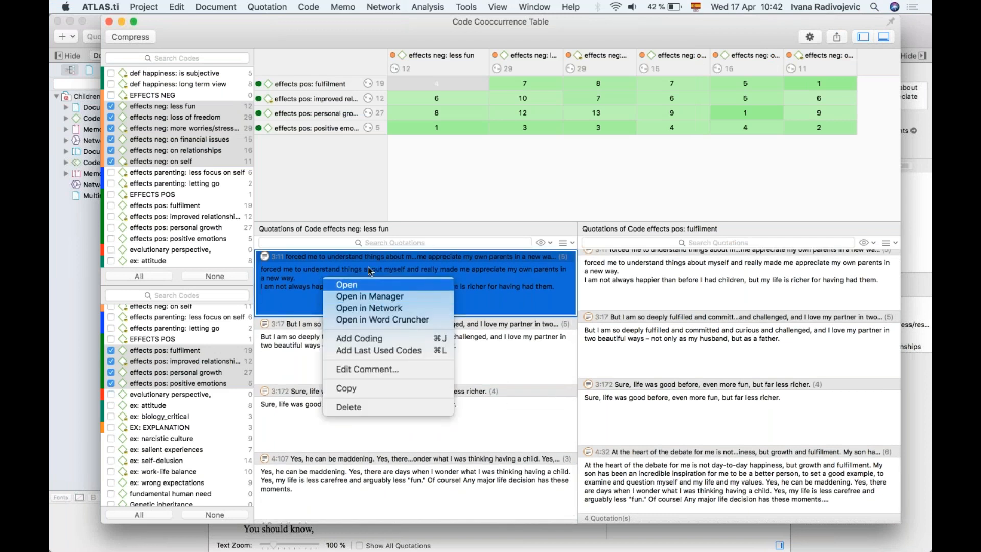
{"action": "left_click", "coordinate": [508, 220]}
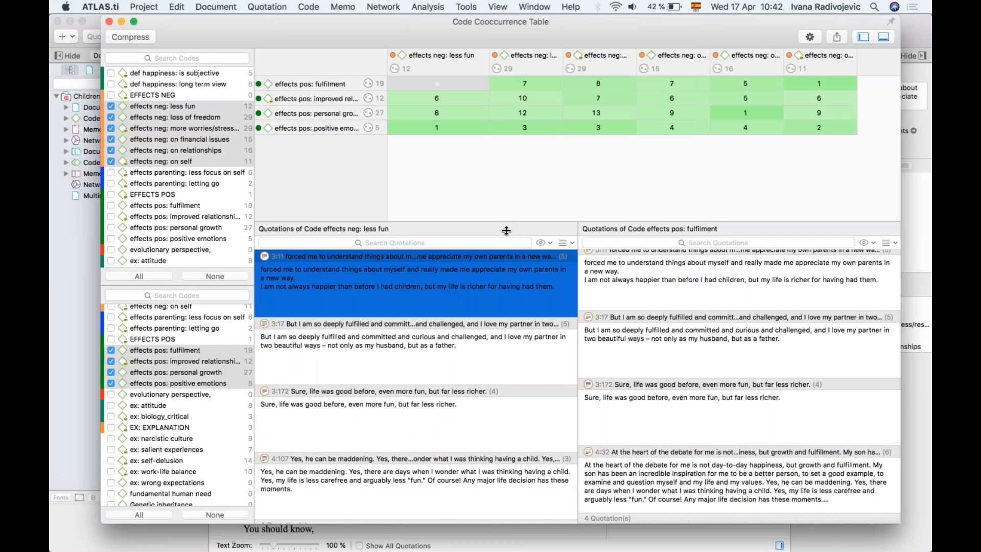
- Display the quotations where "effects neg: more worries/stress/responsibilities" and "effects pos: personal growth" co-occur, giving the table and that negative code's column more room
{"action": "left_click_drag", "start_coordinate": [506, 222], "coordinate": [506, 254]}
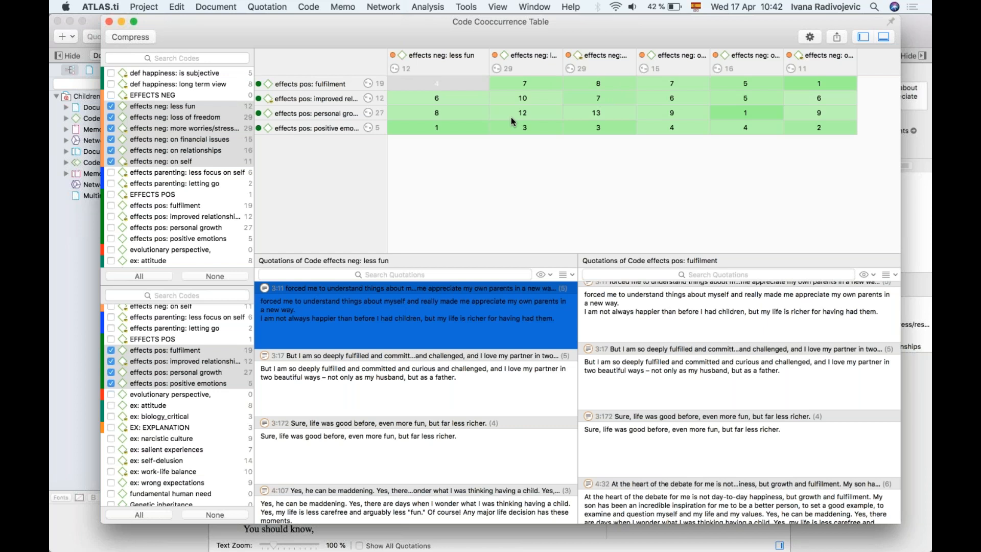
{"action": "left_click", "coordinate": [592, 113]}
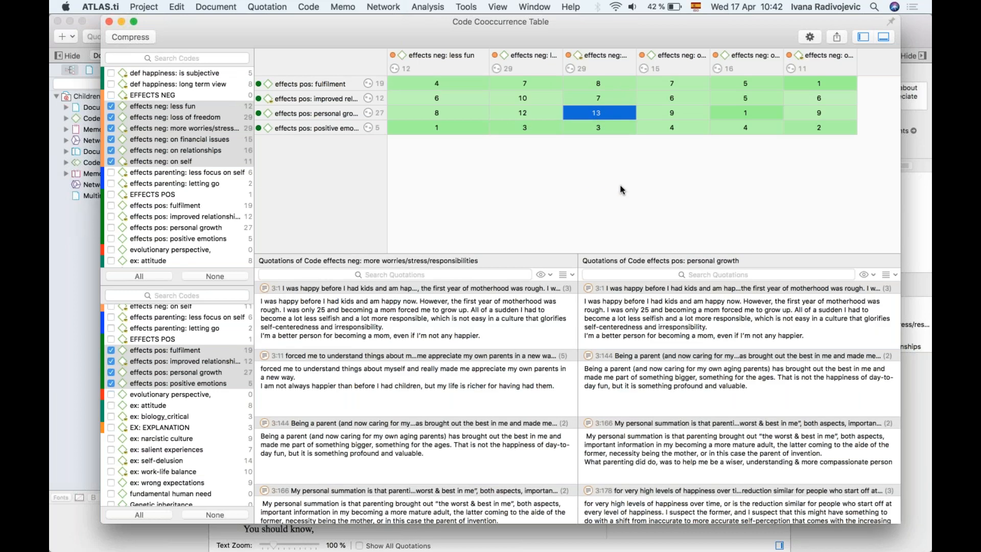
{"action": "left_click_drag", "start_coordinate": [635, 66], "coordinate": [698, 66]}
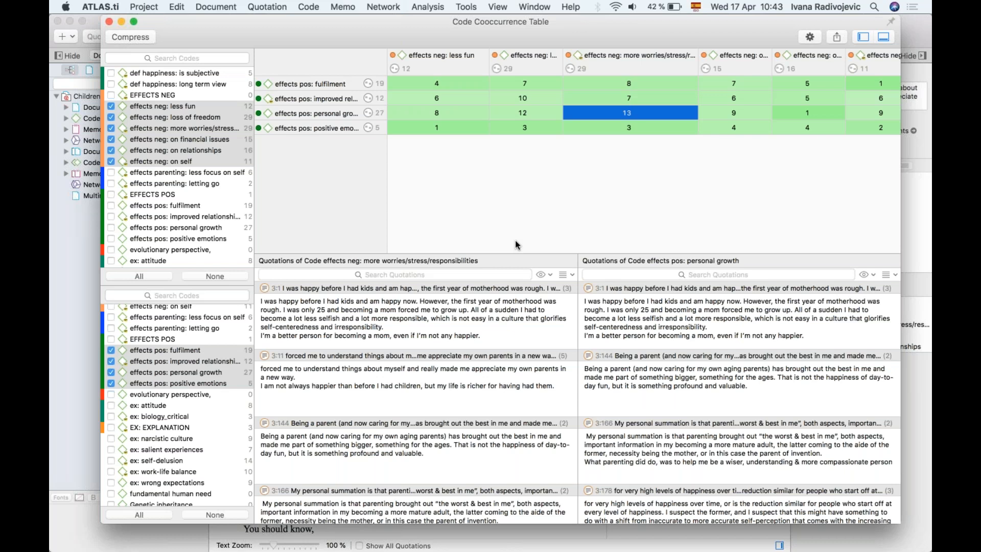
- Look through the quotations of "effects neg: more worries/stress/responsibilities" and check the export options for that list
{"action": "scroll", "coordinate": [423, 438], "scroll_direction": "down", "scroll_amount": 10}
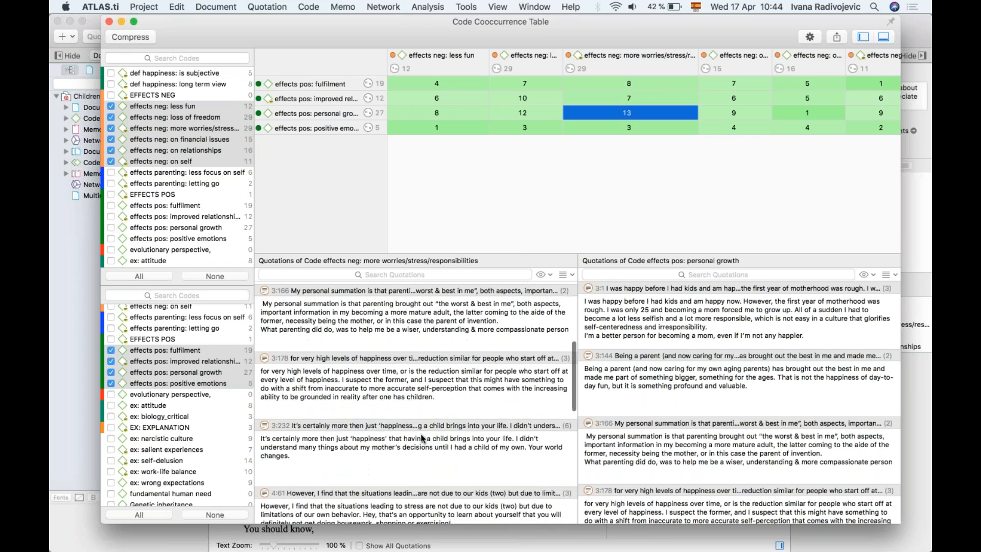
{"action": "scroll", "coordinate": [423, 438], "scroll_direction": "down", "scroll_amount": 5}
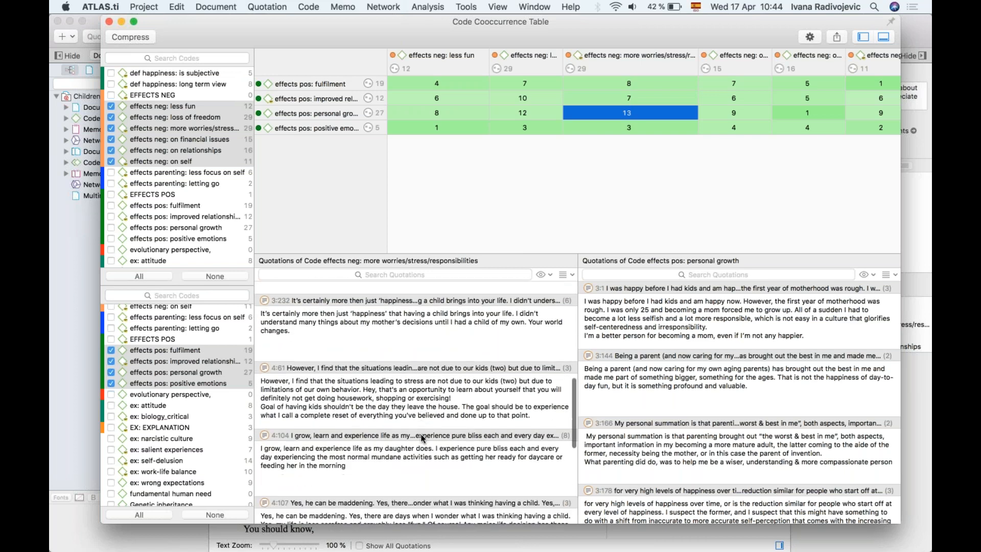
{"action": "scroll", "coordinate": [423, 438], "scroll_direction": "down", "scroll_amount": 5}
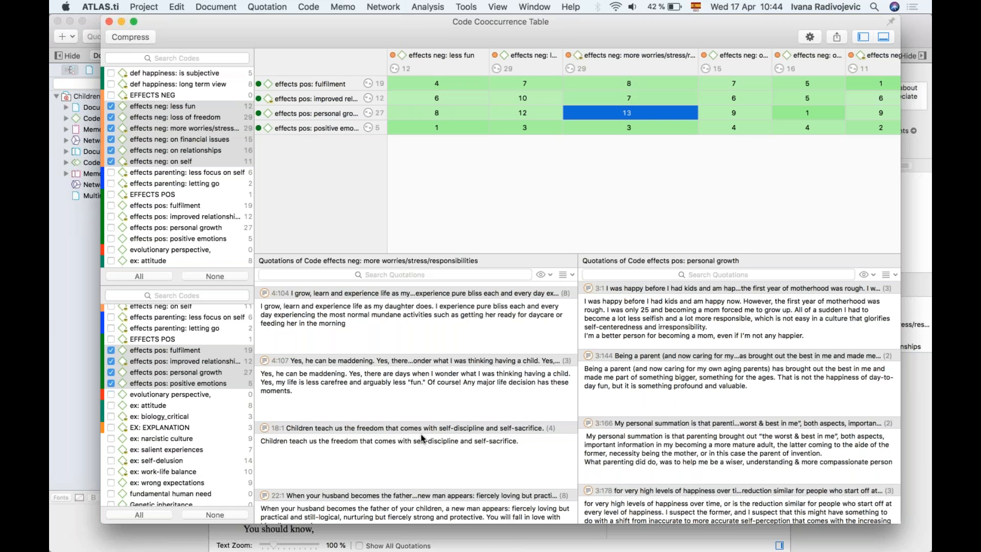
{"action": "scroll", "coordinate": [421, 438], "scroll_direction": "down", "scroll_amount": 5}
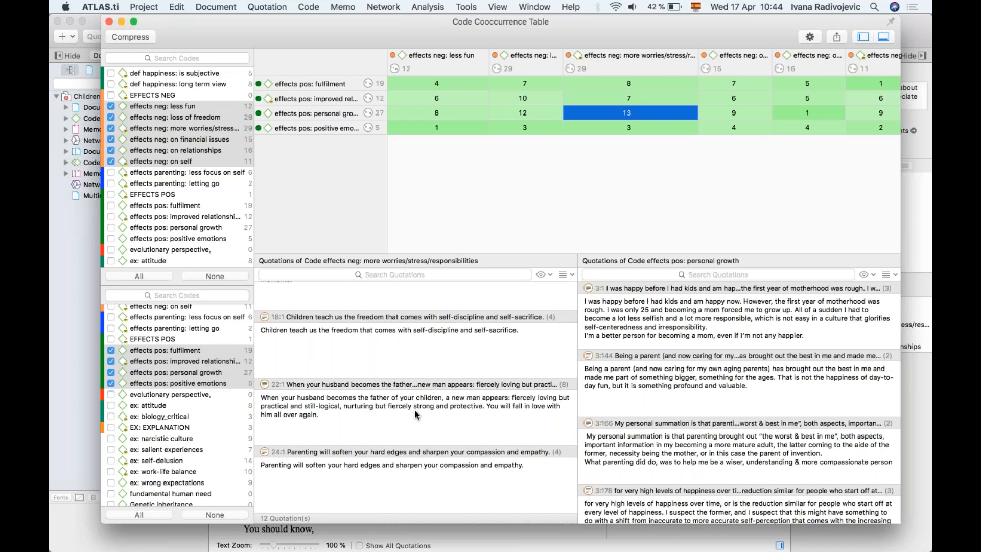
{"action": "scroll", "coordinate": [388, 373], "scroll_direction": "up", "scroll_amount": 10}
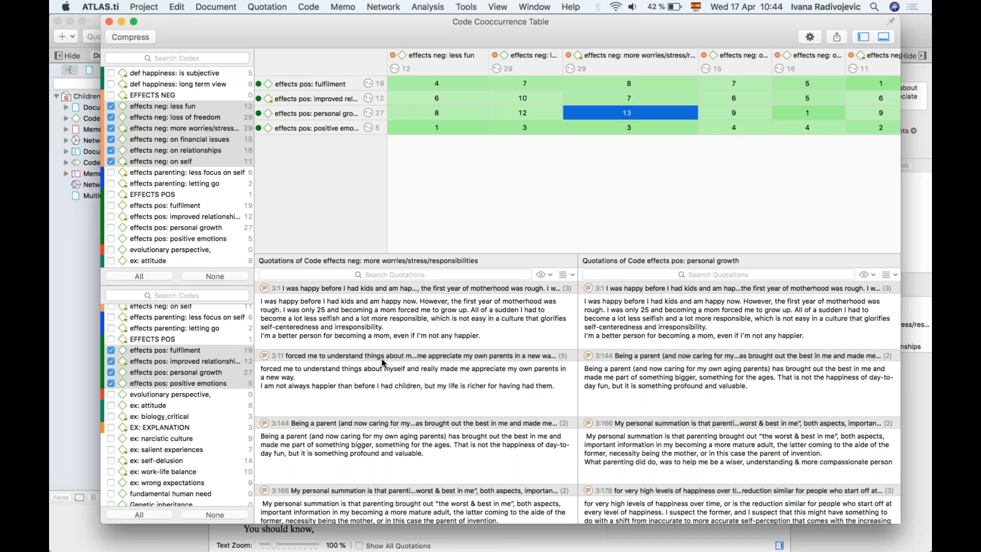
{"action": "scroll", "coordinate": [440, 436], "scroll_direction": "down", "scroll_amount": 5}
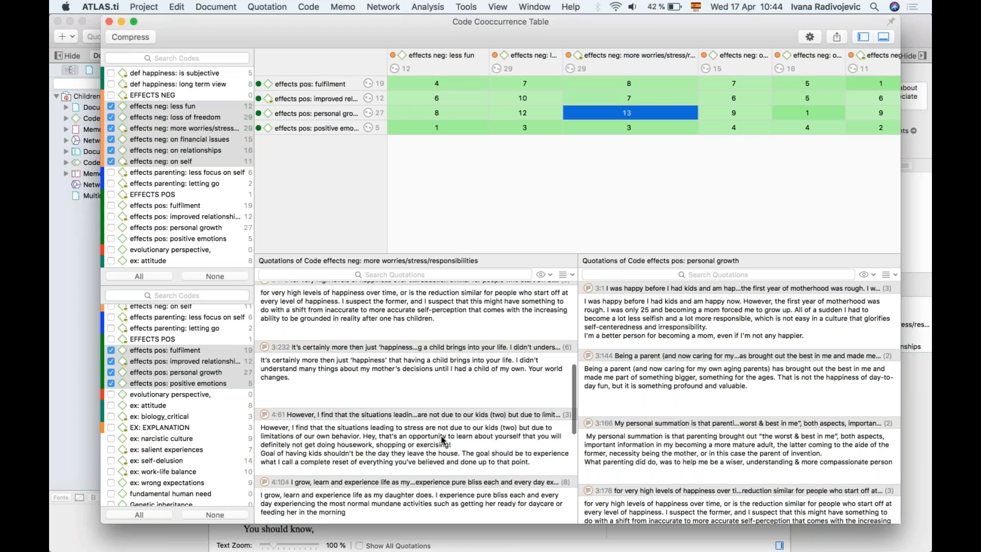
{"action": "scroll", "coordinate": [440, 436], "scroll_direction": "up", "scroll_amount": 5}
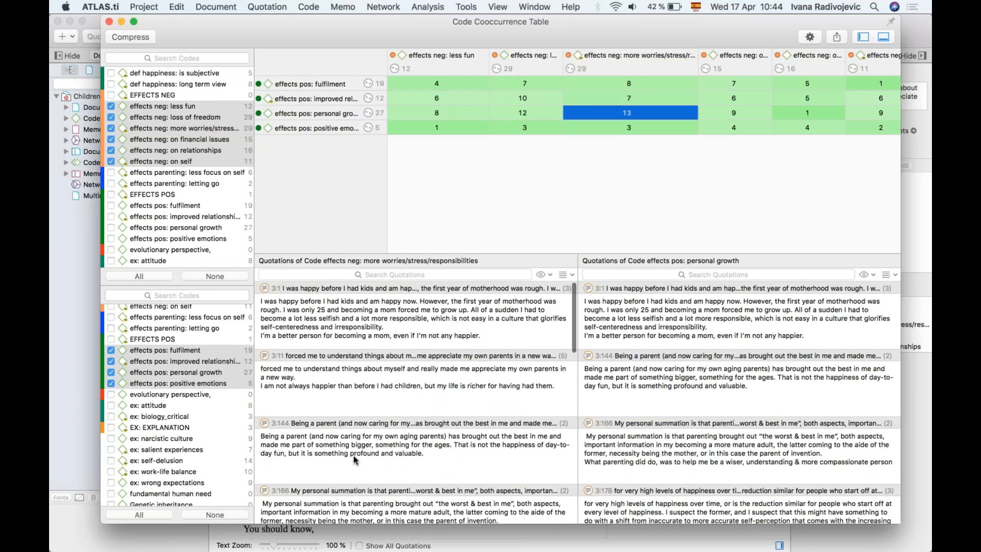
{"action": "scroll", "coordinate": [354, 454], "scroll_direction": "down", "scroll_amount": 10}
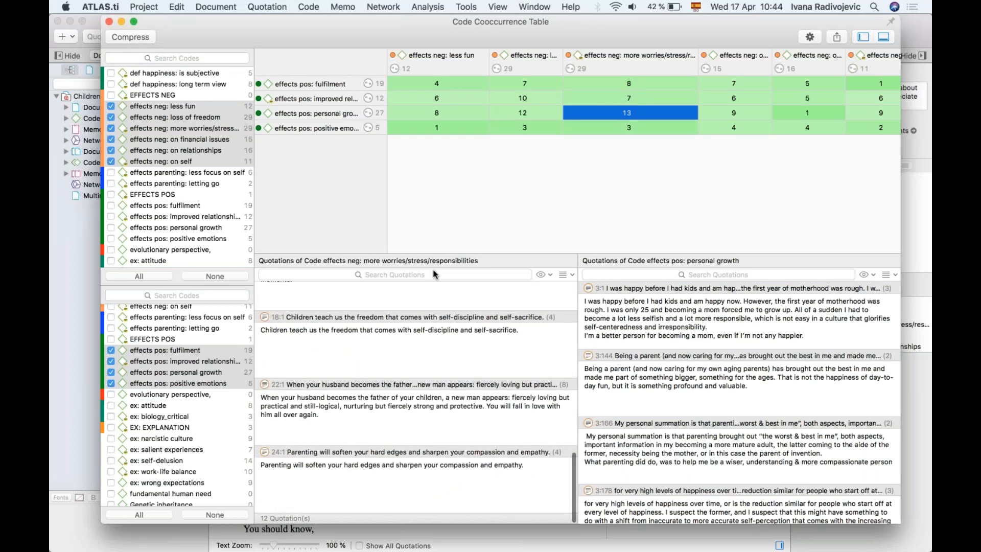
{"action": "left_click", "coordinate": [565, 275]}
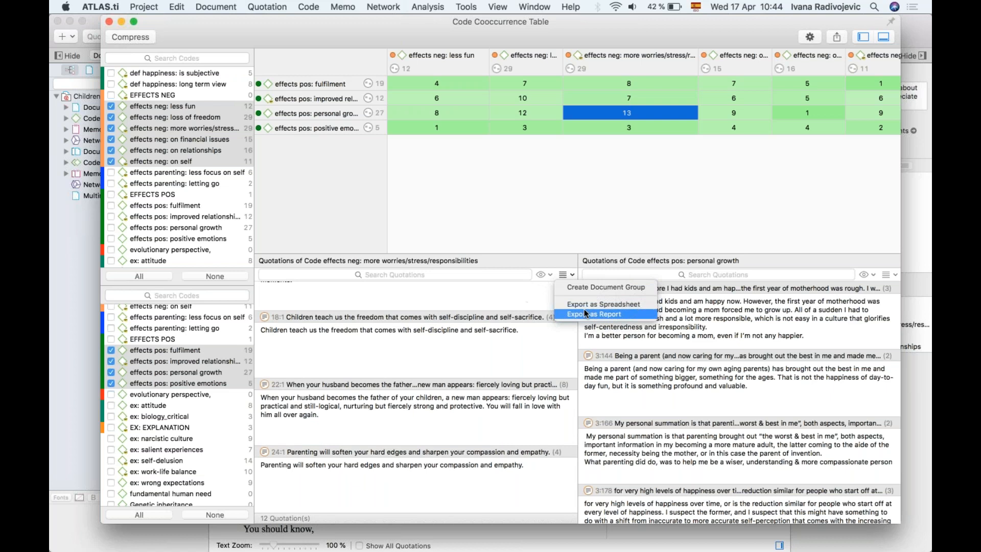
{"action": "left_click", "coordinate": [486, 292]}
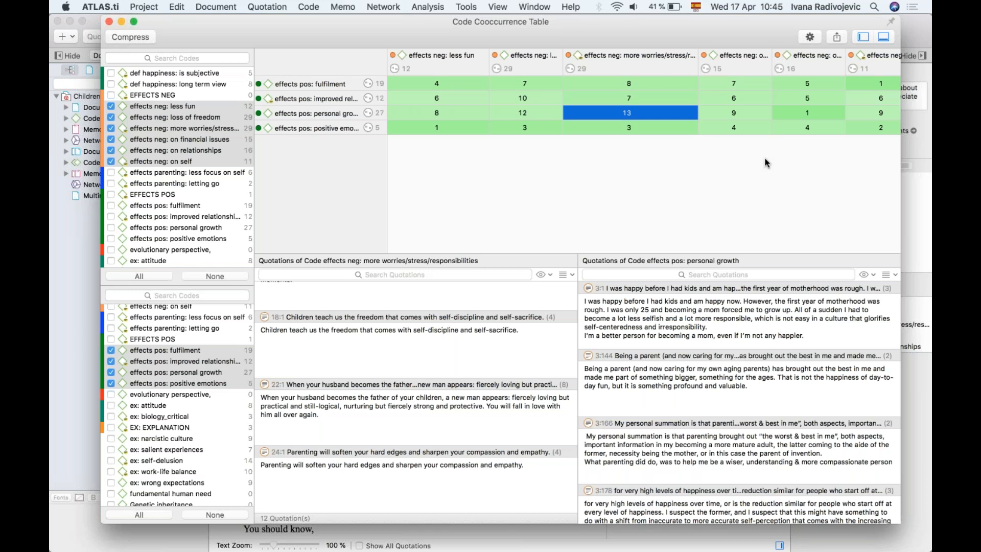
- Close the Code Cooccurrence Table window and the document "3_Parenting blog: reader comments"
{"action": "left_click", "coordinate": [108, 21]}
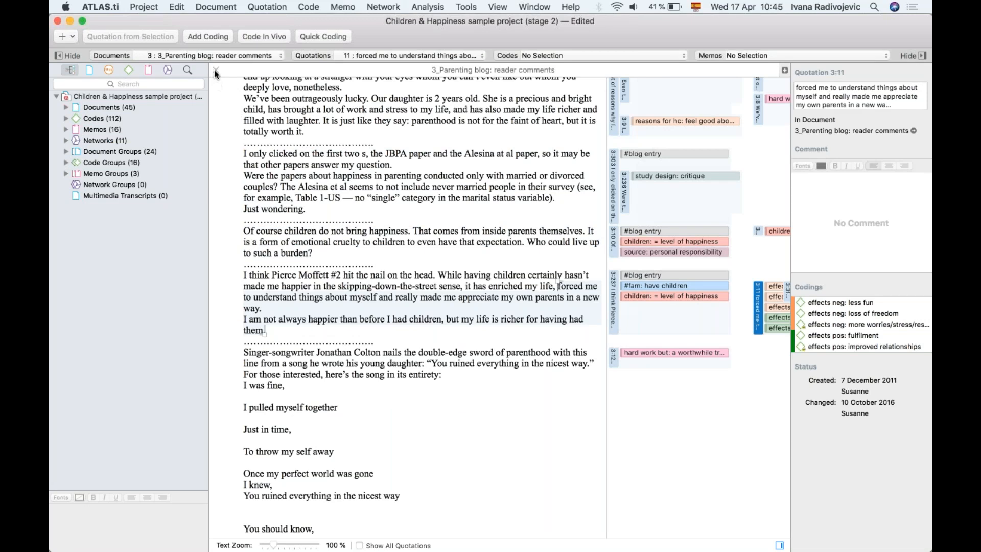
{"action": "left_click", "coordinate": [215, 70]}
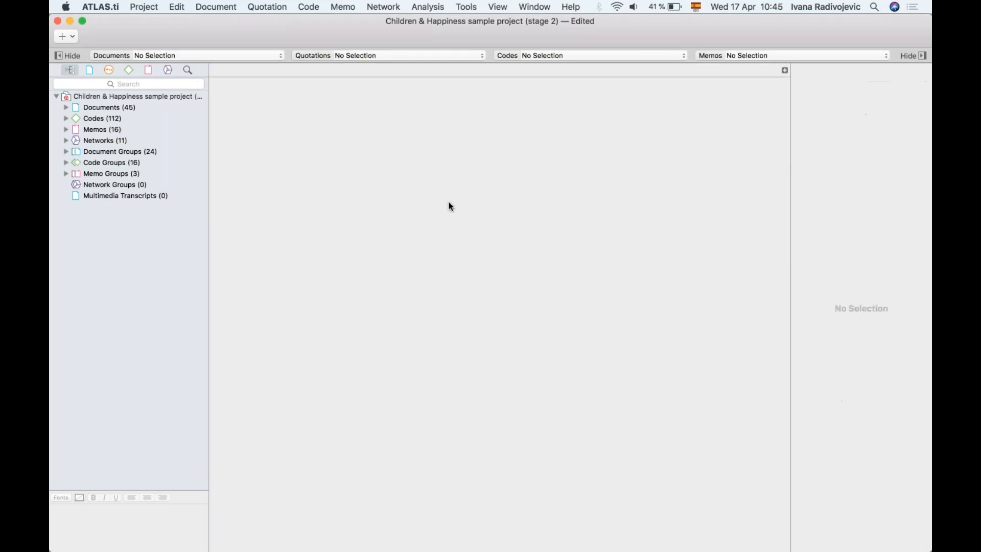
- Open the Code Document Table and look over its lists of codes, code groups, documents and document groups
{"action": "left_click", "coordinate": [428, 7]}
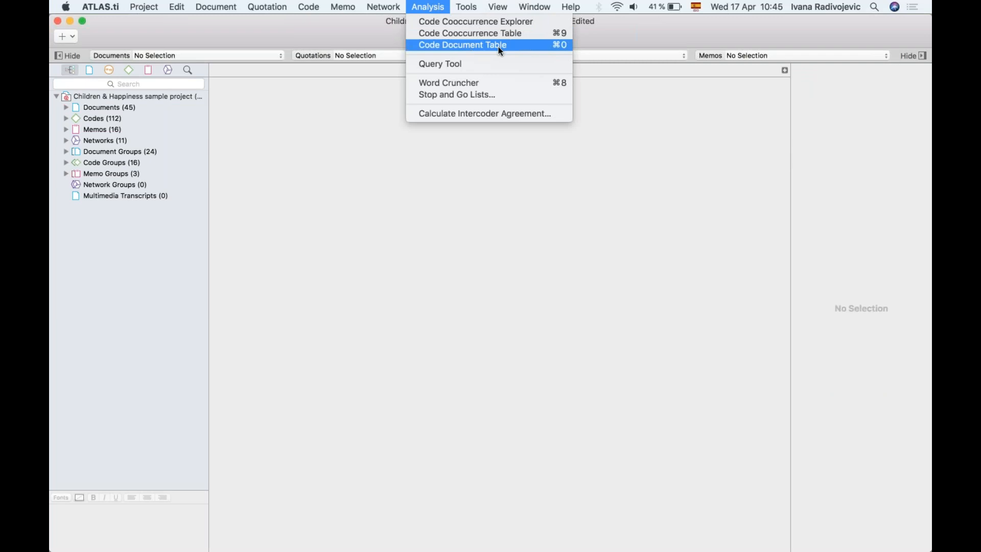
{"action": "left_click", "coordinate": [518, 44]}
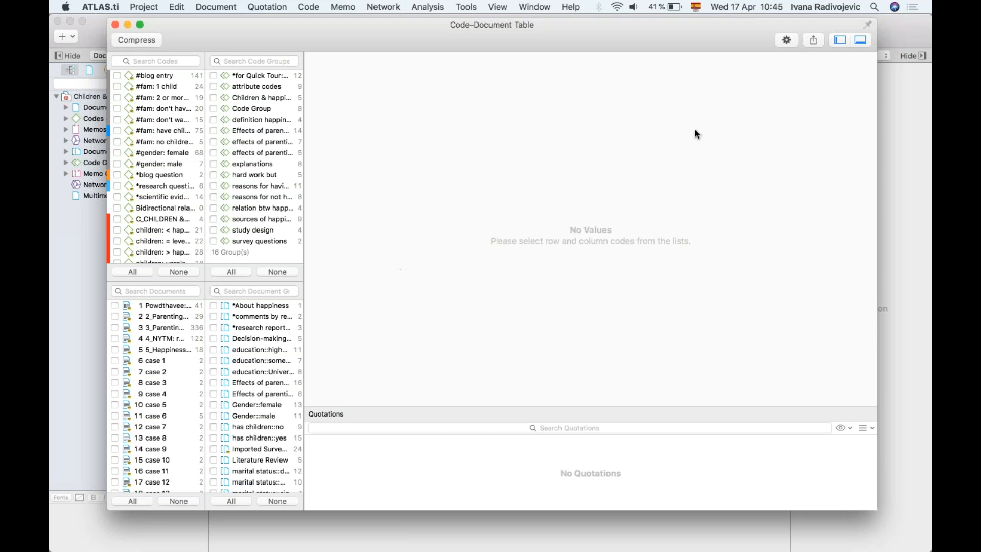
{"action": "left_click", "coordinate": [912, 193]}
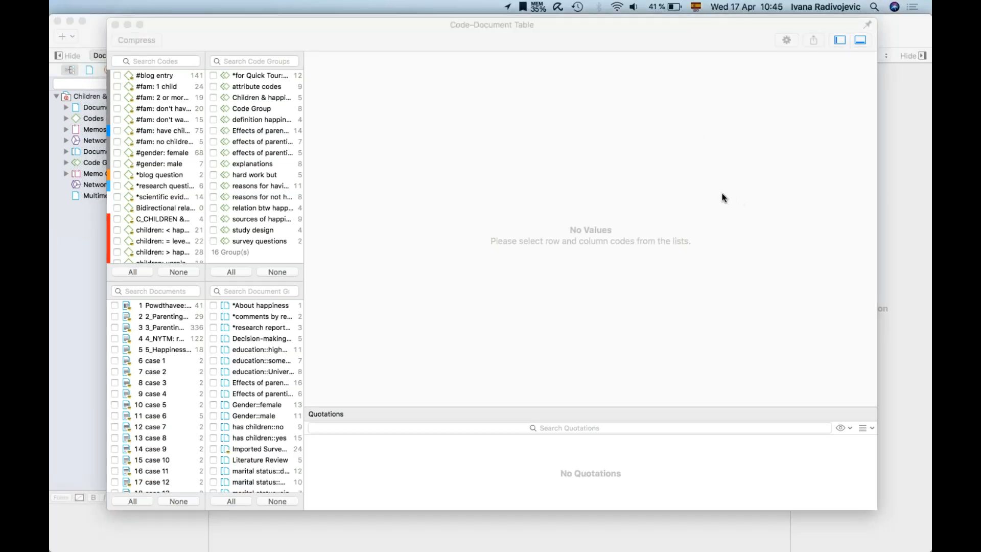
{"action": "left_click", "coordinate": [434, 184]}
{"action": "scroll", "coordinate": [150, 139], "scroll_direction": "down", "scroll_amount": 10}
{"action": "scroll", "coordinate": [150, 139], "scroll_direction": "up", "scroll_amount": 12}
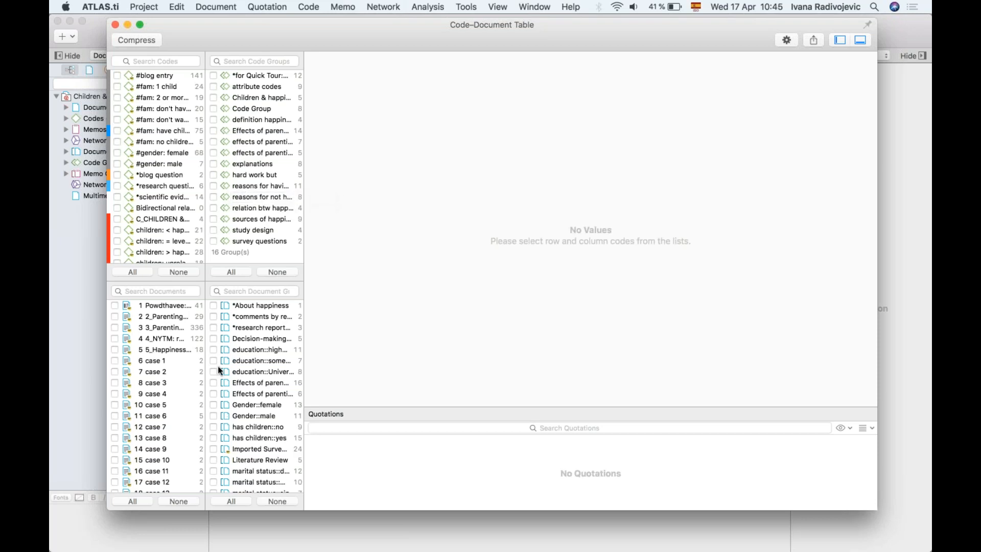
- Select the codes "reasons for hc: altruism" through "reasons for hc: unconditional love" and the code group "reasons for having children", widening the lists to read the names
{"action": "scroll", "coordinate": [147, 124], "scroll_direction": "down", "scroll_amount": 12}
{"action": "scroll", "coordinate": [147, 124], "scroll_direction": "down", "scroll_amount": 10}
{"action": "scroll", "coordinate": [147, 124], "scroll_direction": "down", "scroll_amount": 5}
{"action": "left_click", "coordinate": [156, 131]}
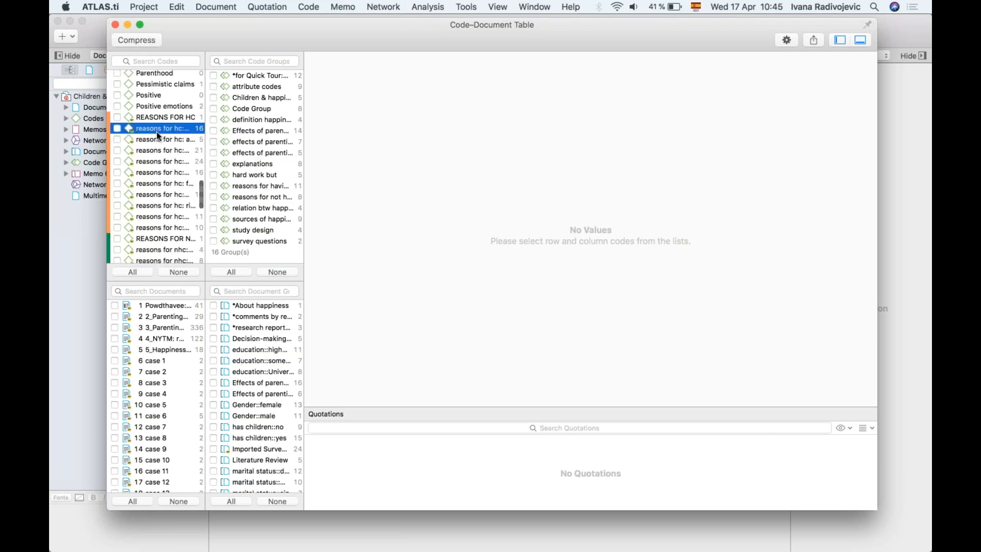
{"action": "left_click", "coordinate": [156, 228], "text": "shift"}
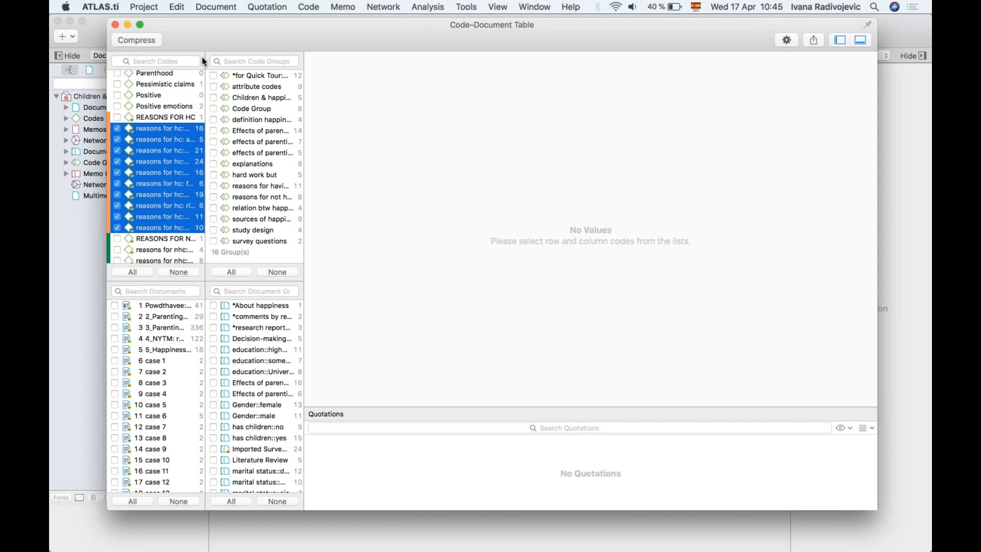
{"action": "left_click_drag", "start_coordinate": [204, 61], "coordinate": [400, 109]}
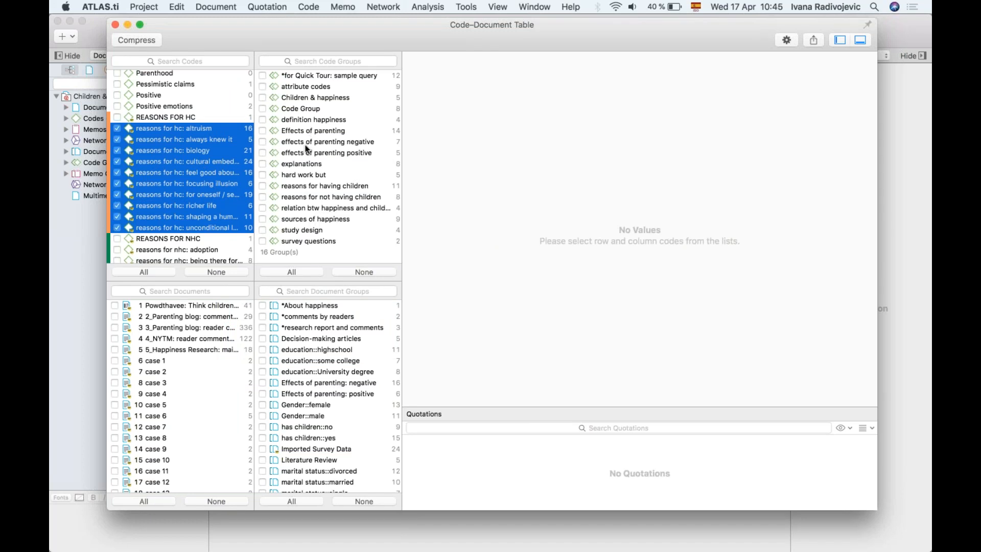
{"action": "left_click", "coordinate": [263, 186]}
- Try the table with the documents case 1, case 2 and case 3 as columns, and deselect all three again
{"action": "scroll", "coordinate": [207, 346], "scroll_direction": "down", "scroll_amount": 3}
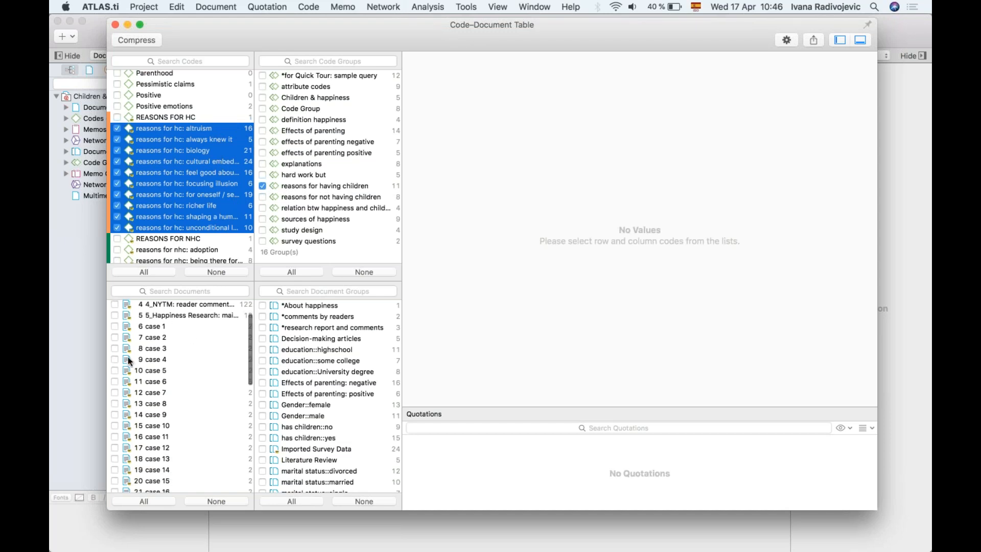
{"action": "left_click", "coordinate": [113, 326]}
{"action": "left_click", "coordinate": [113, 337]}
{"action": "left_click", "coordinate": [114, 347]}
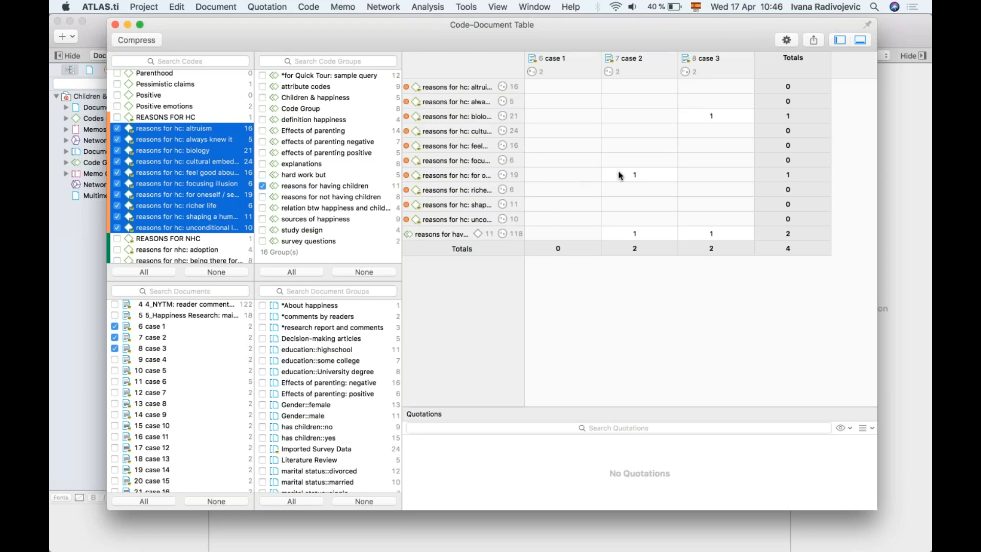
{"action": "left_click", "coordinate": [114, 327]}
{"action": "left_click", "coordinate": [115, 337]}
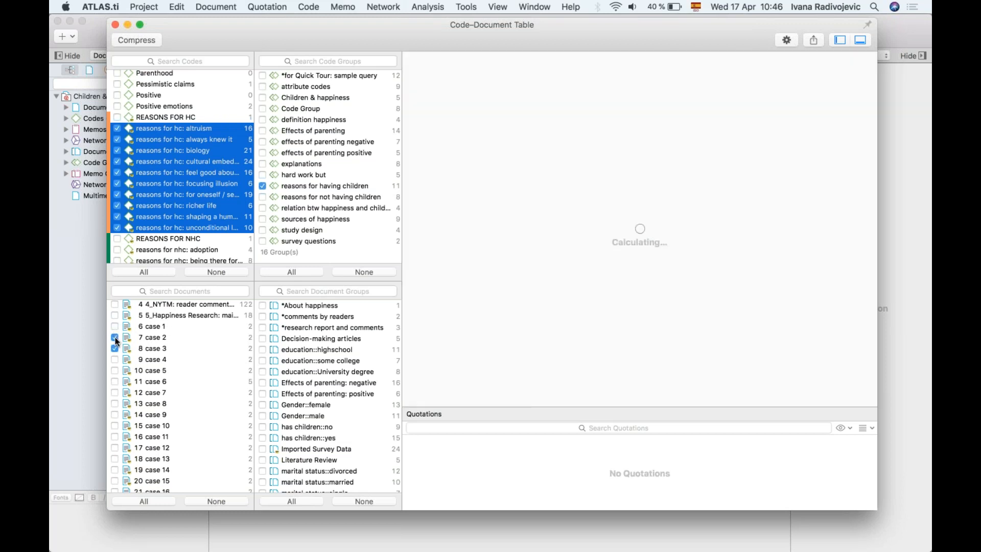
{"action": "left_click", "coordinate": [115, 348]}
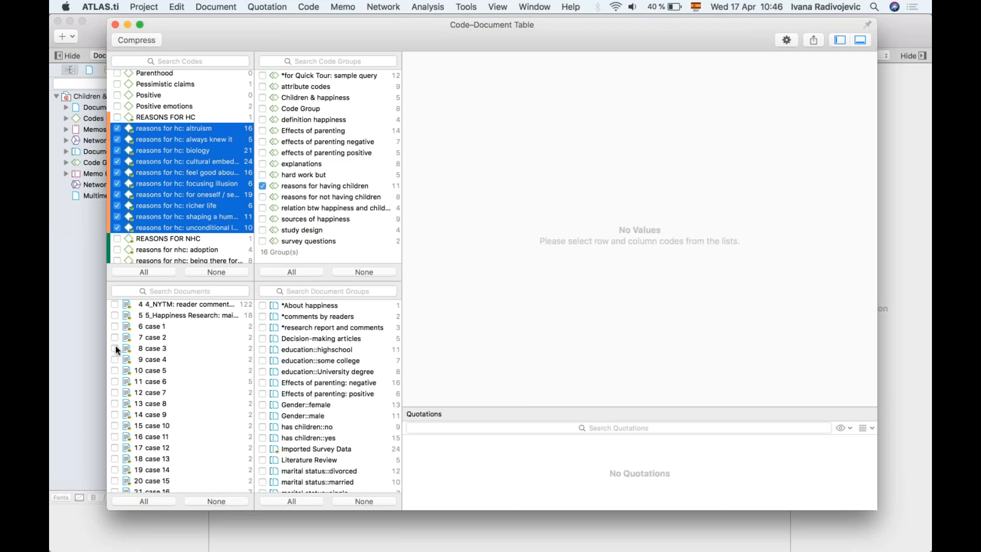
- Add the document groups Gender::female and Gender::male as table columns and widen the row labels to read the full code names
{"action": "left_click", "coordinate": [262, 404]}
{"action": "left_click", "coordinate": [262, 415]}
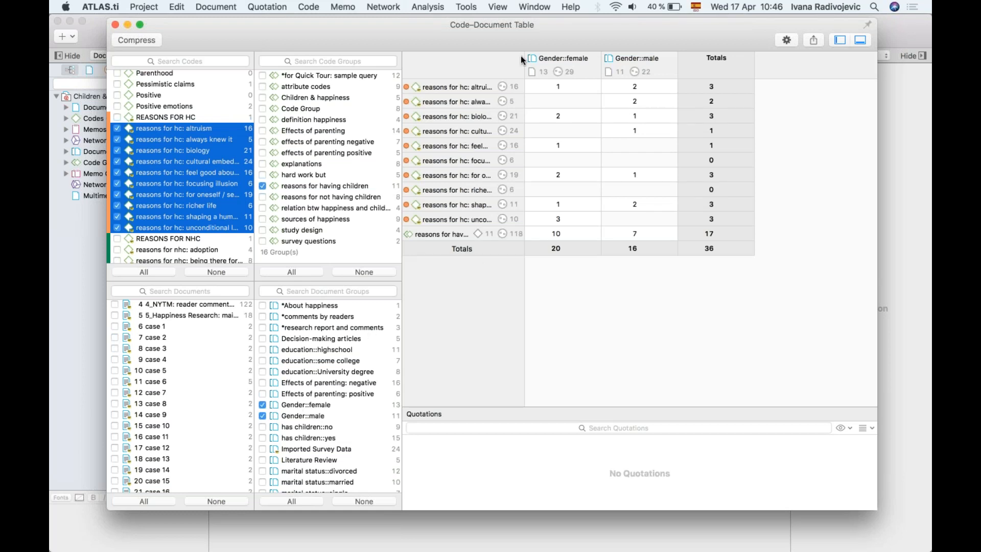
{"action": "left_click_drag", "start_coordinate": [524, 57], "coordinate": [580, 57]}
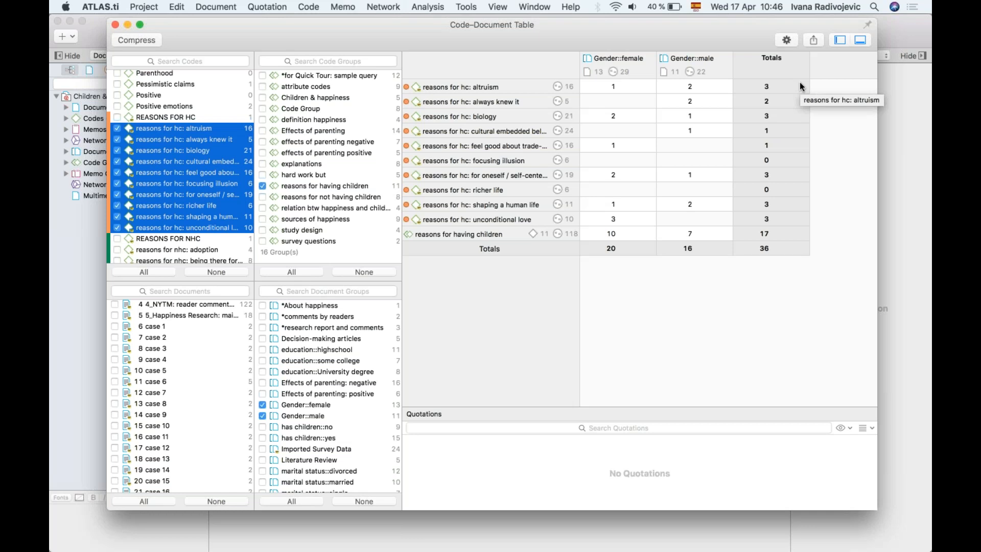
- Display the Gender::male quotations for "reasons for hc" altruism, always knew it and biology in turn, with the quotations area enlarged
{"action": "left_click", "coordinate": [689, 87]}
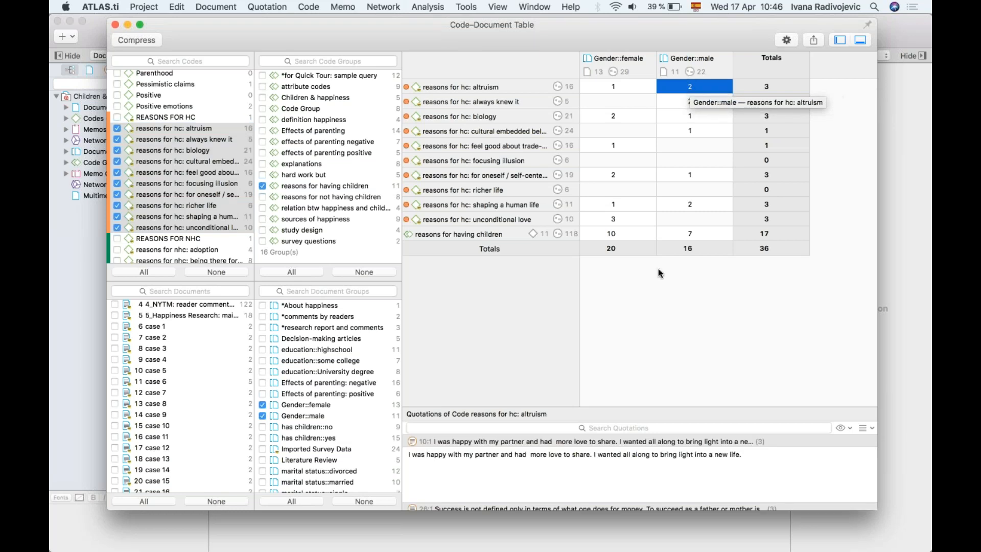
{"action": "left_click_drag", "start_coordinate": [615, 407], "coordinate": [613, 304]}
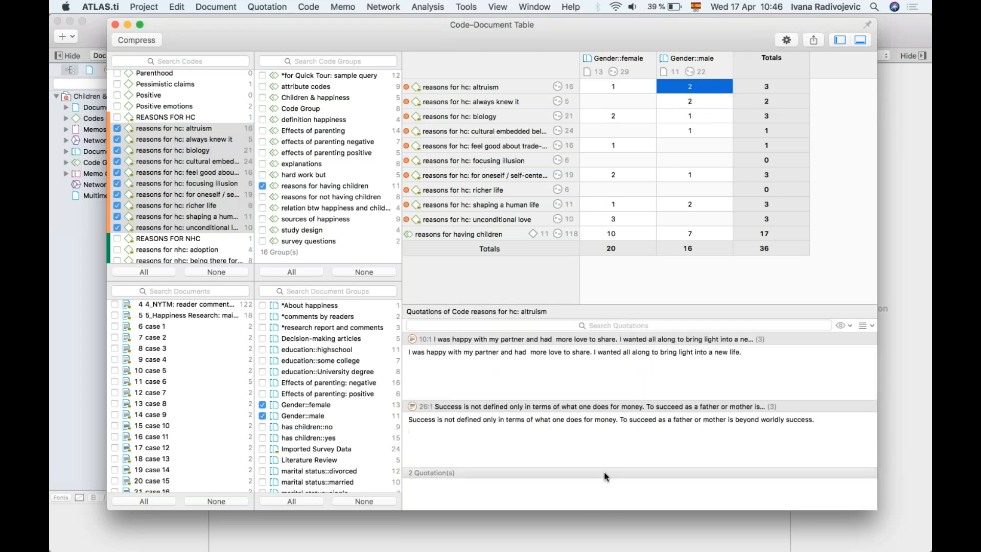
{"action": "left_click", "coordinate": [695, 100]}
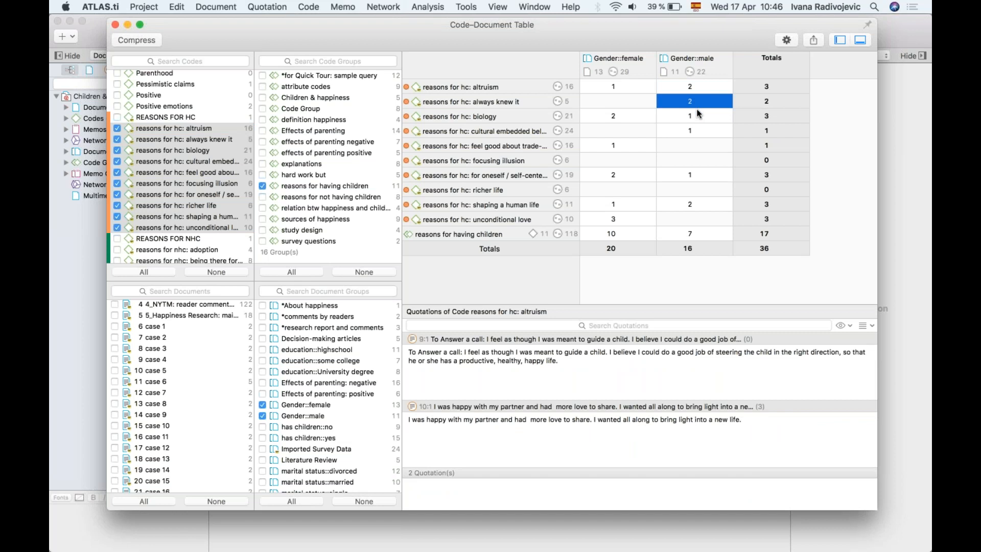
{"action": "left_click", "coordinate": [697, 115]}
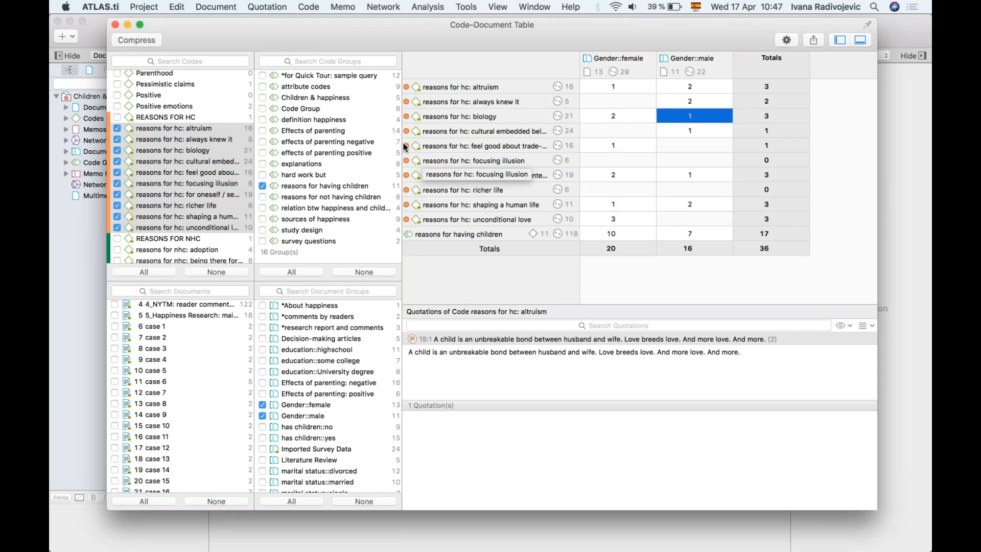
- Compress the table to drop its empty rows and remove the code group "reasons for having children" from it
{"action": "left_click", "coordinate": [148, 41]}
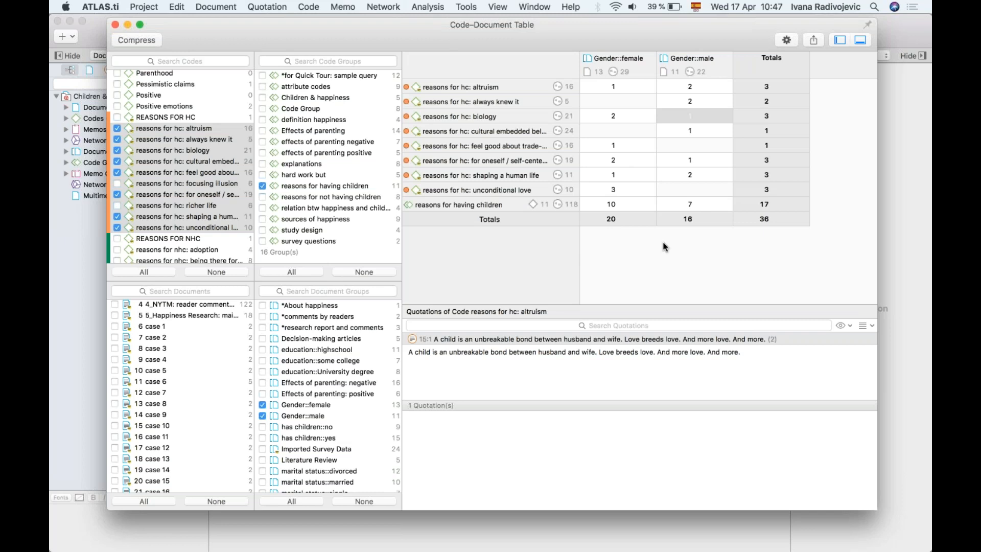
{"action": "left_click", "coordinate": [621, 192]}
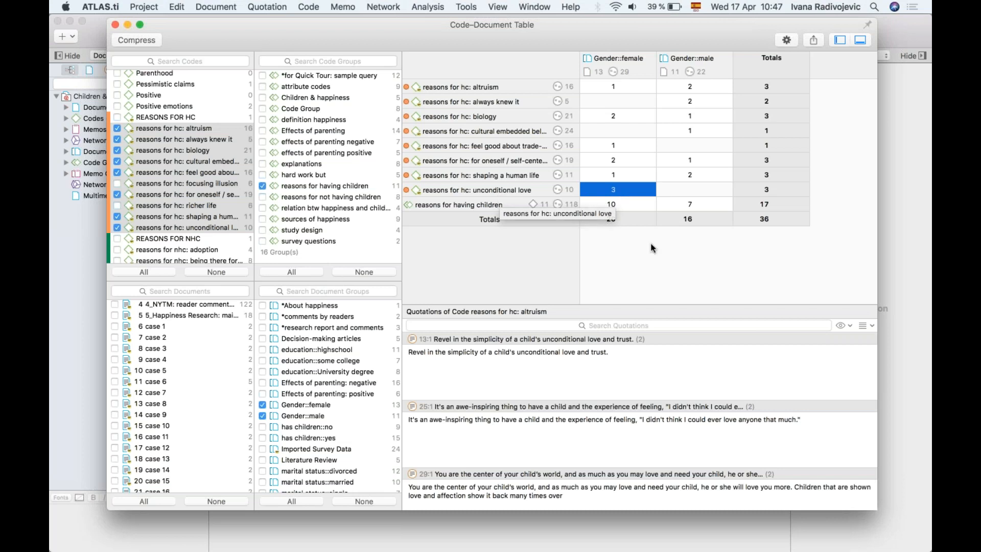
{"action": "left_click", "coordinate": [262, 186]}
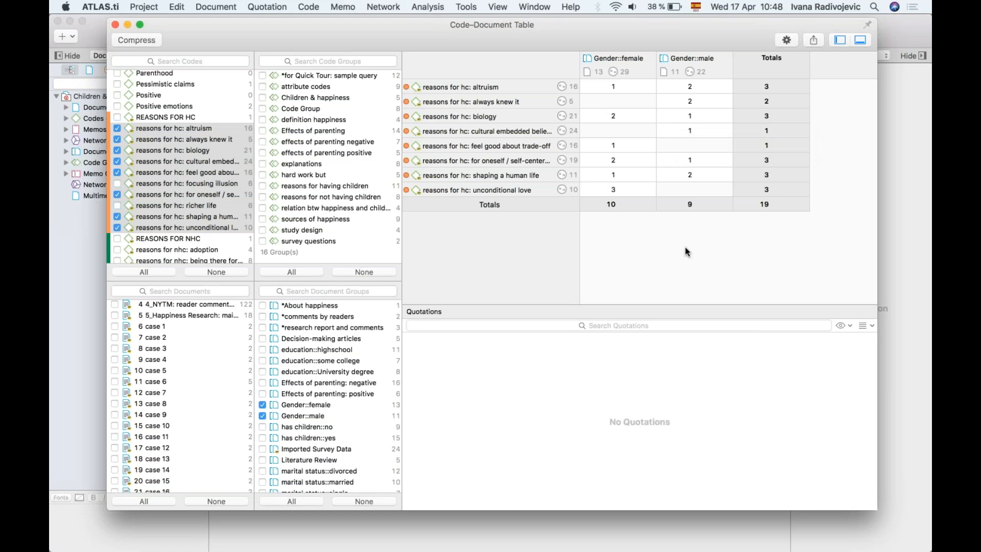
- Normalize the table's frequencies and show column-relative frequencies in addition to the absolute ones
{"action": "left_click", "coordinate": [787, 39]}
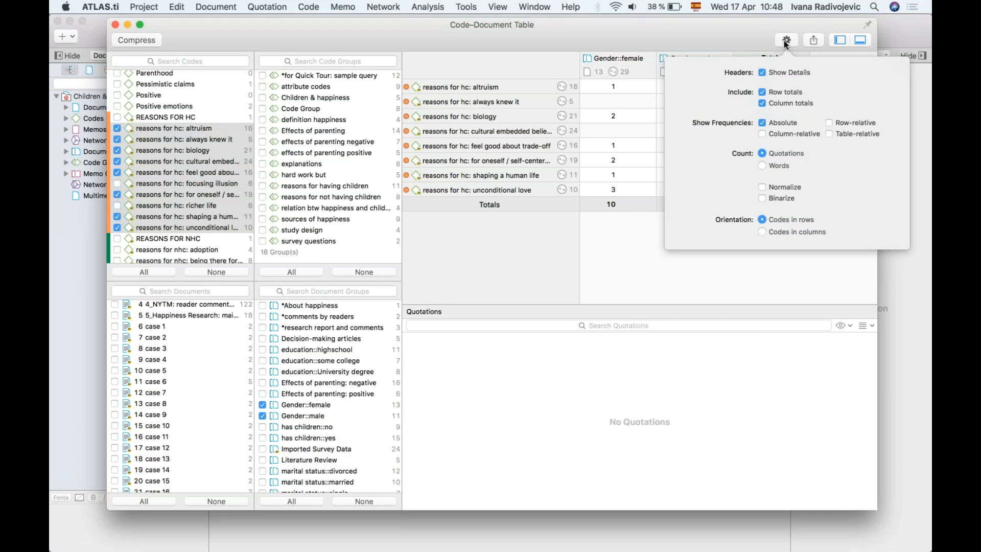
{"action": "left_click", "coordinate": [760, 187]}
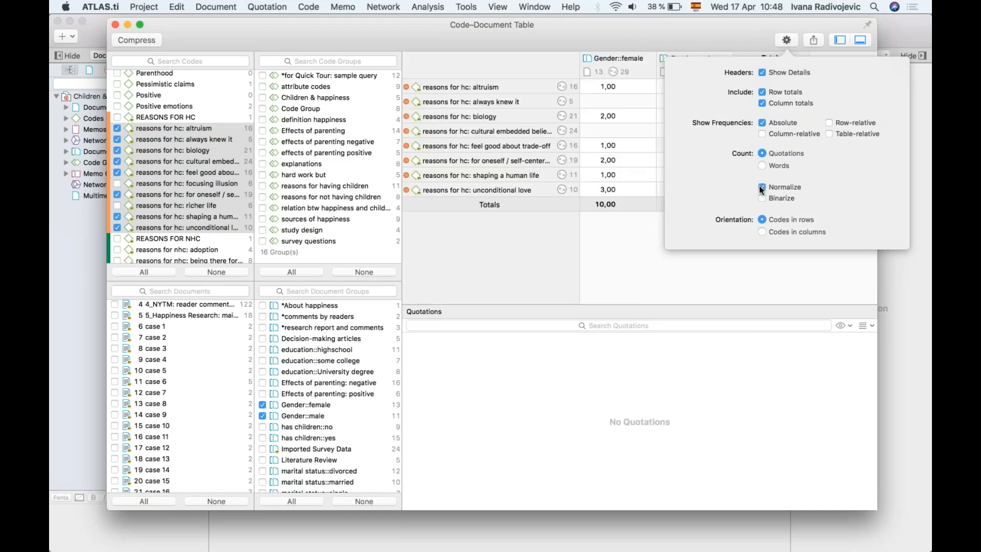
{"action": "left_click", "coordinate": [786, 40]}
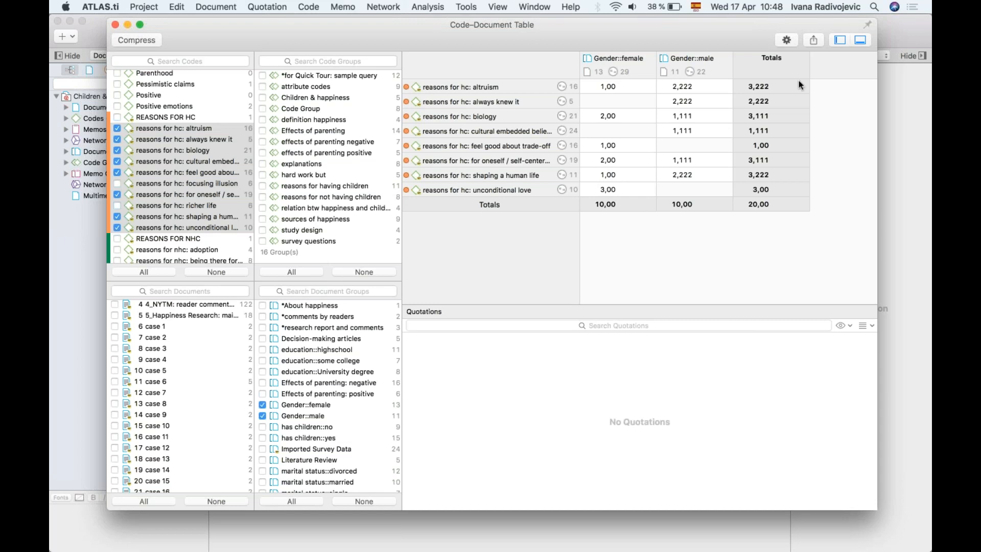
{"action": "left_click", "coordinate": [787, 40]}
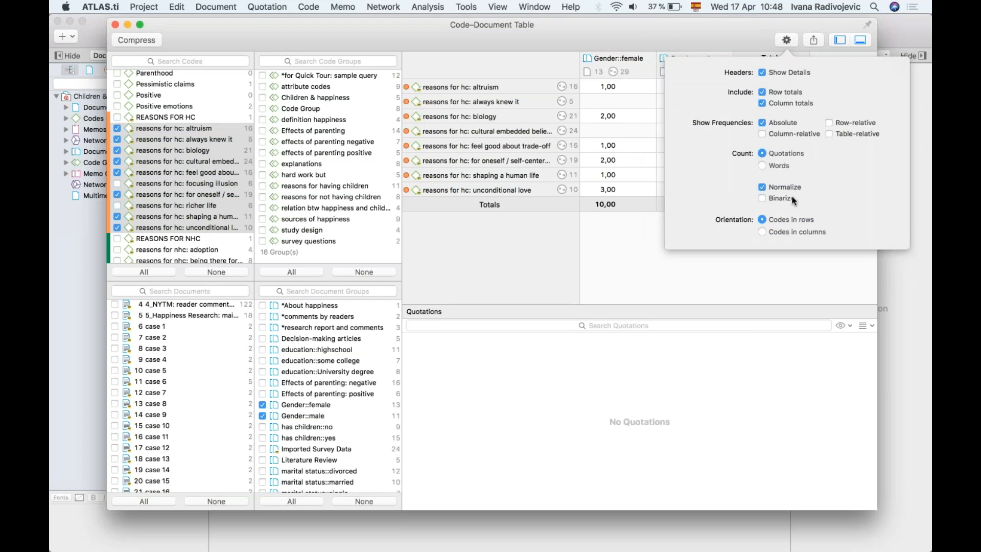
{"action": "left_click", "coordinate": [762, 134]}
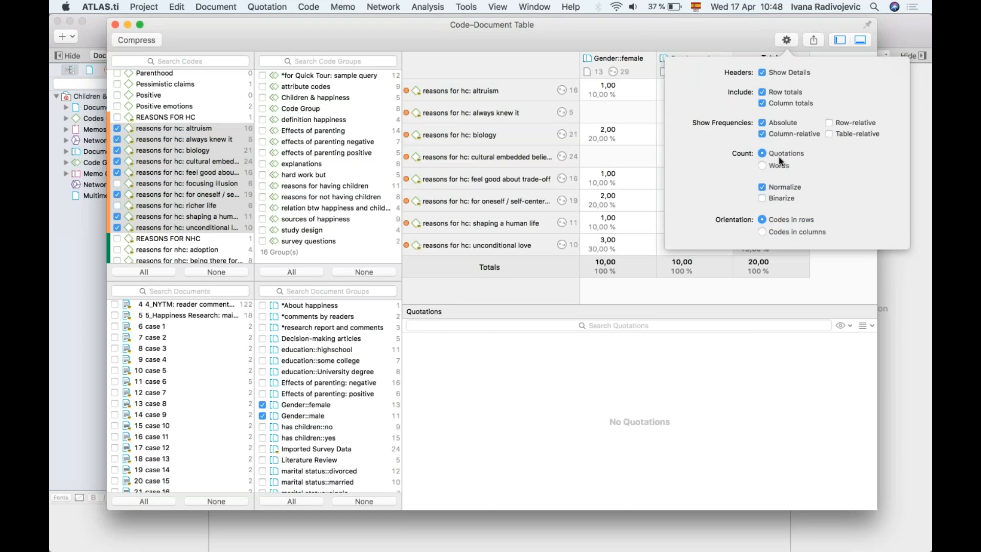
{"action": "left_click", "coordinate": [786, 40]}
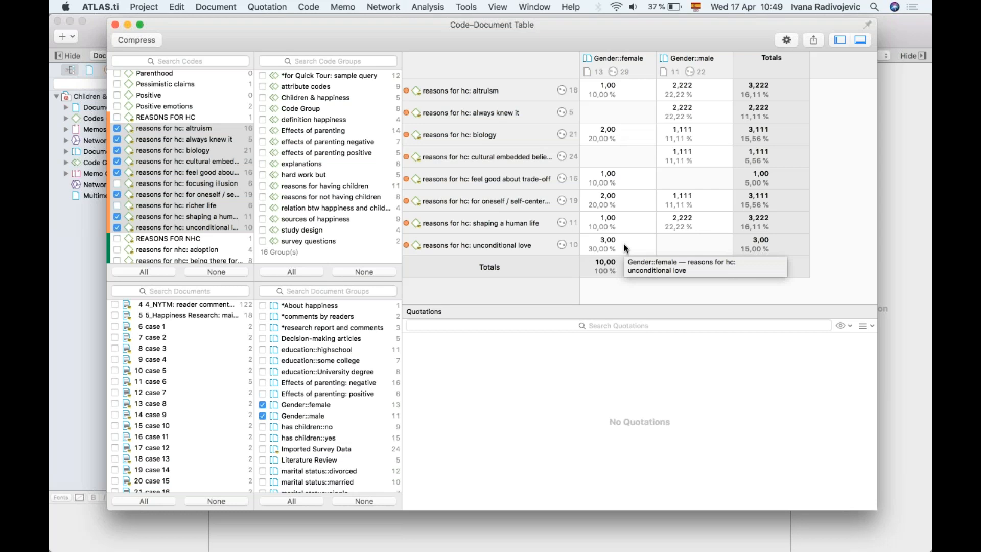
- Display the quotations for Gender::female with unconditional love and for Gender::male with shaping a human life and always knew it
{"action": "left_click", "coordinate": [595, 249]}
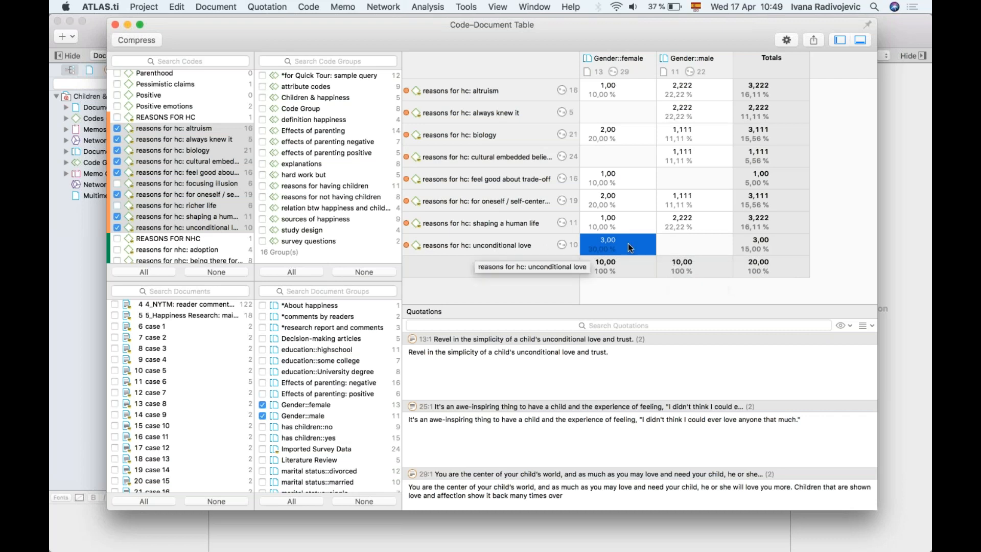
{"action": "left_click", "coordinate": [700, 224]}
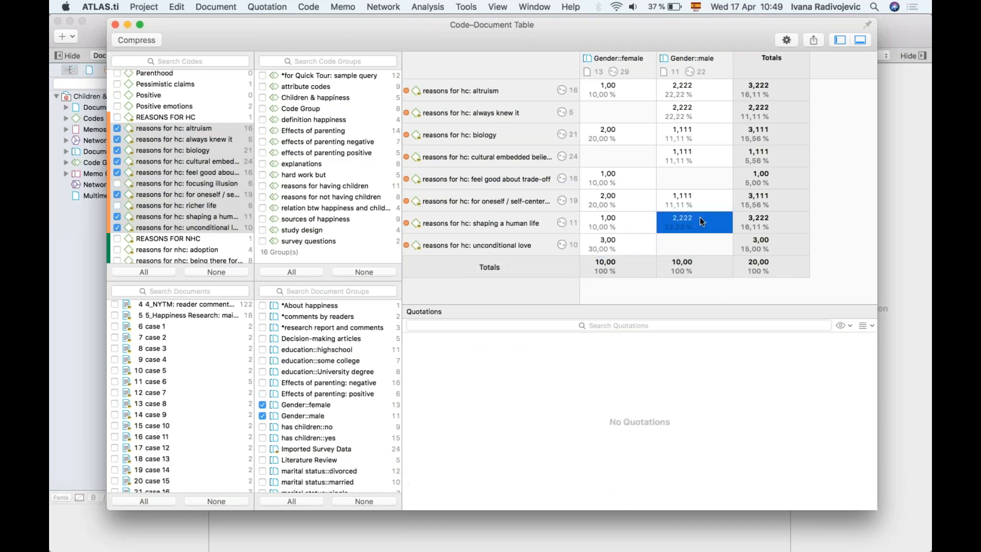
{"action": "left_click", "coordinate": [683, 112]}
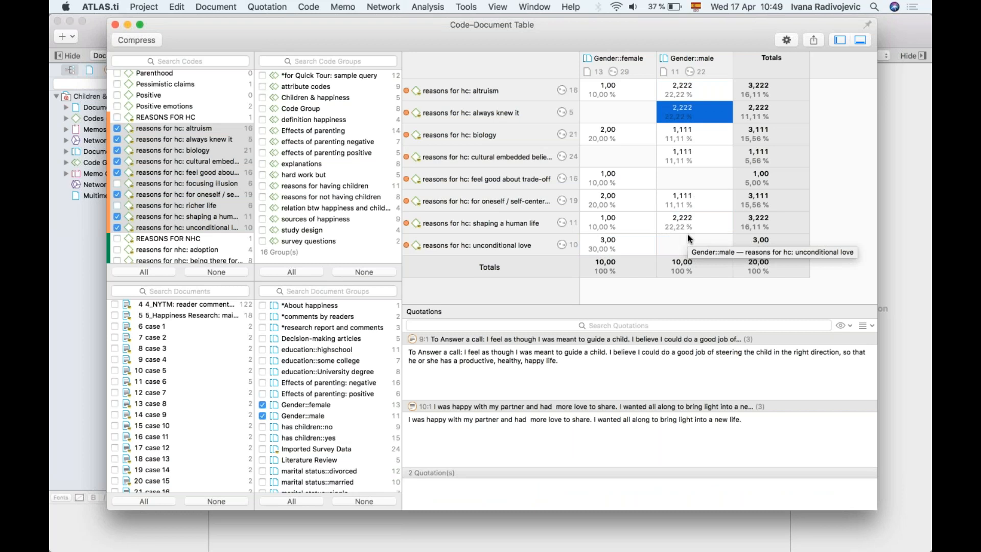
- Binarize the table and display the Gender::male quotations for the "reasons for hc: for oneself" code
{"action": "left_click", "coordinate": [785, 41]}
{"action": "left_click", "coordinate": [762, 199]}
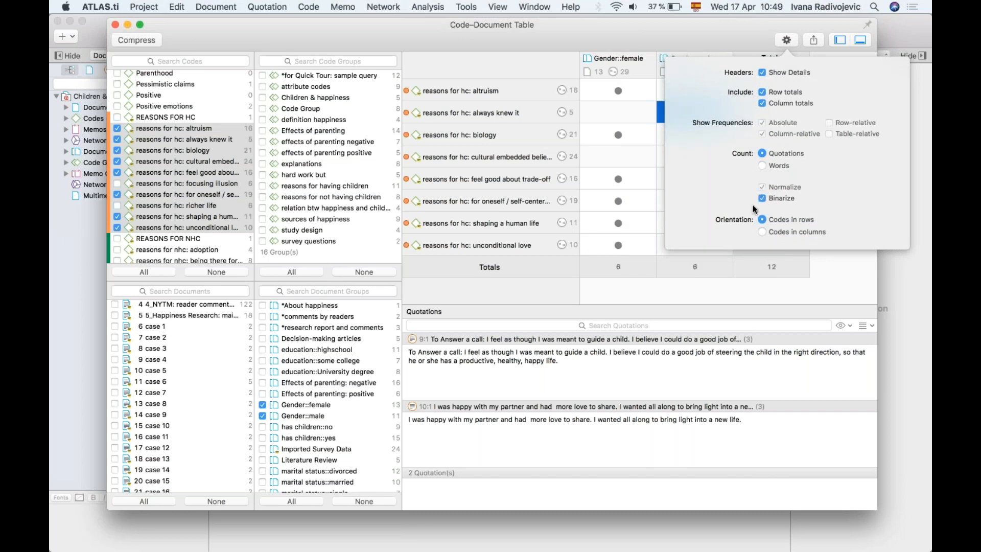
{"action": "left_click", "coordinate": [787, 41]}
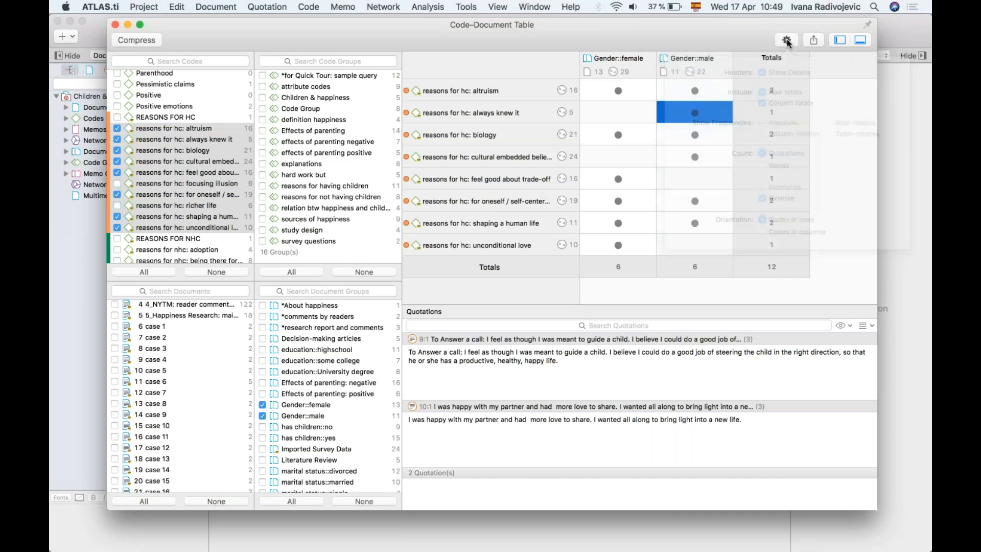
{"action": "left_click", "coordinate": [695, 201]}
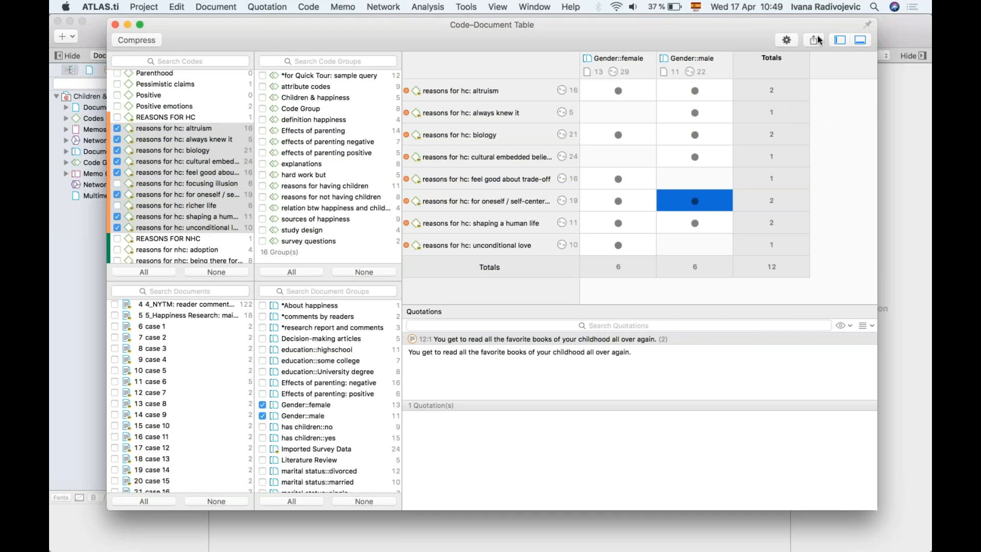
- Turn off Binarize and Normalize for the table, display the Gender::male total's quotations, and close the Code-Document Table
{"action": "left_click", "coordinate": [786, 40]}
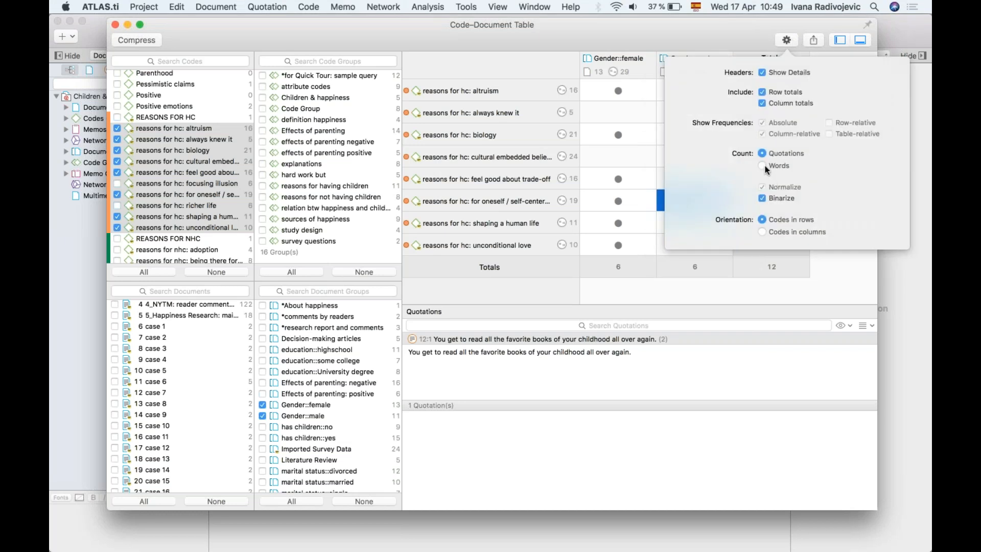
{"action": "left_click", "coordinate": [762, 198]}
{"action": "left_click", "coordinate": [762, 198]}
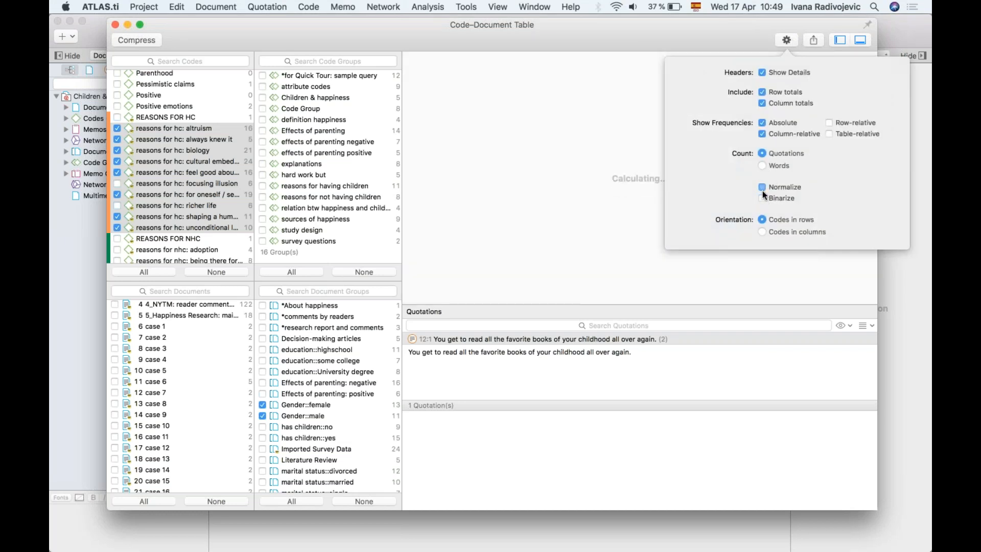
{"action": "left_click", "coordinate": [838, 268]}
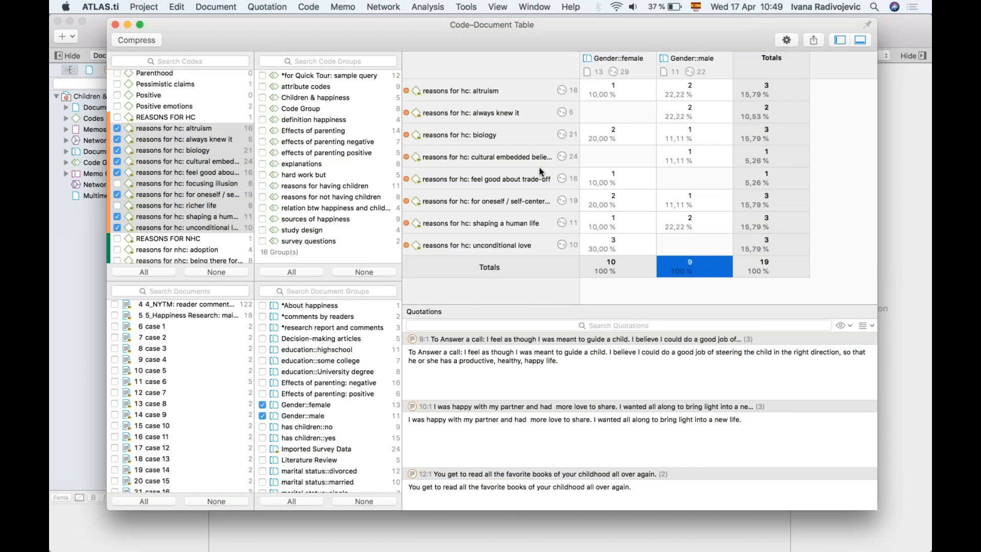
{"action": "left_click", "coordinate": [116, 24]}
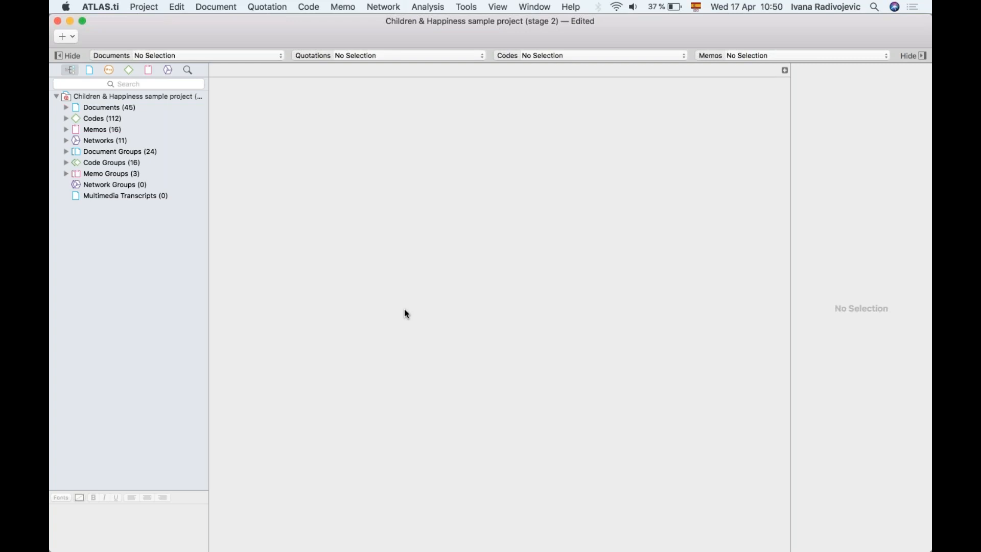
{"action": "left_click", "coordinate": [66, 36]}
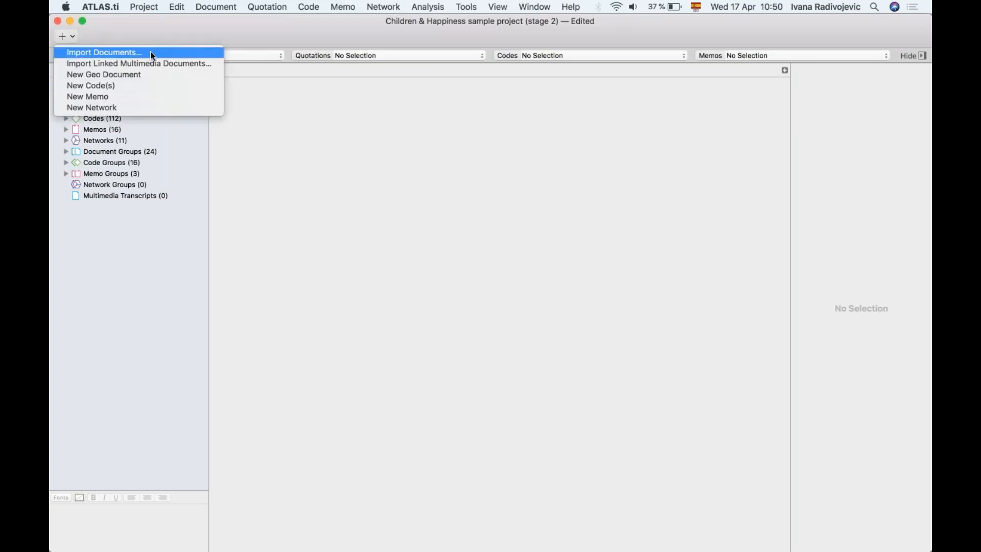
{"action": "left_click", "coordinate": [471, 288]}
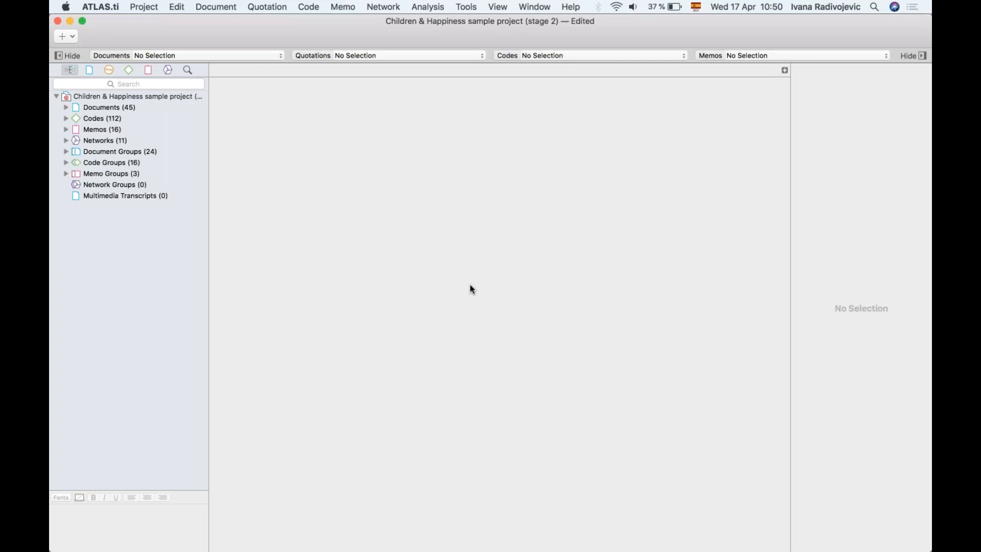
{"action": "left_click", "coordinate": [924, 192]}
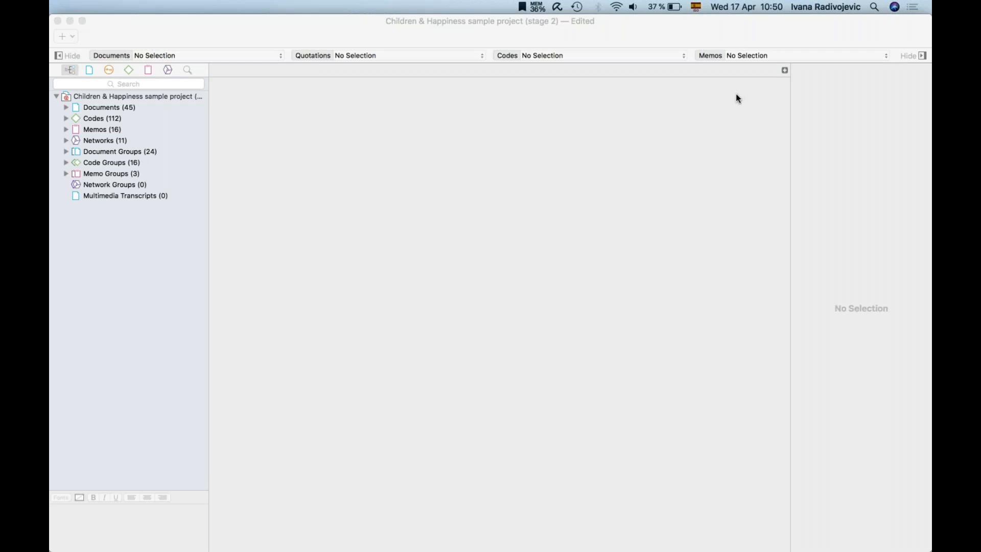
- Switch to Safari, open the Free Trial Version page on atlasti.com, and read its time-limit statement and list of limitations
{"action": "mouse_move", "coordinate": [477, 549]}
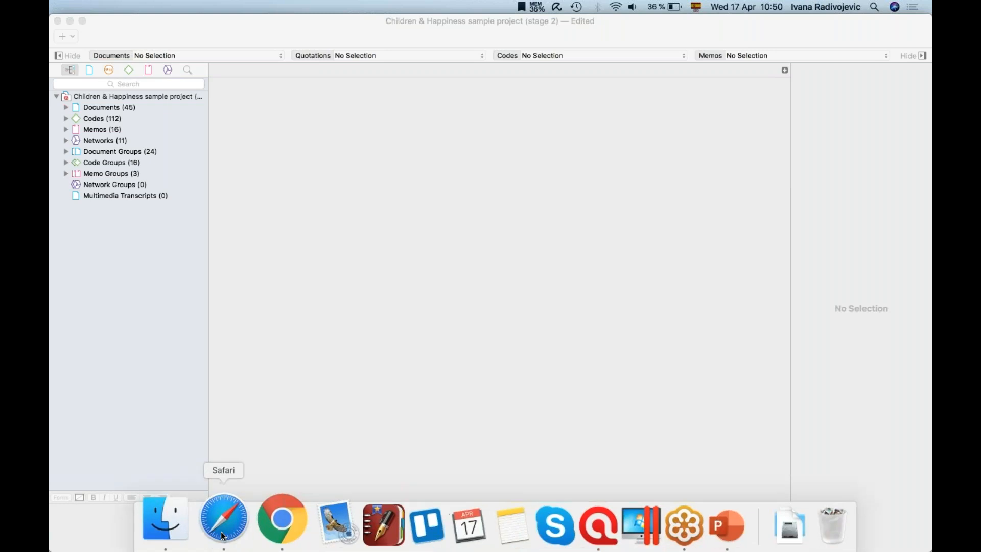
{"action": "left_click", "coordinate": [223, 521]}
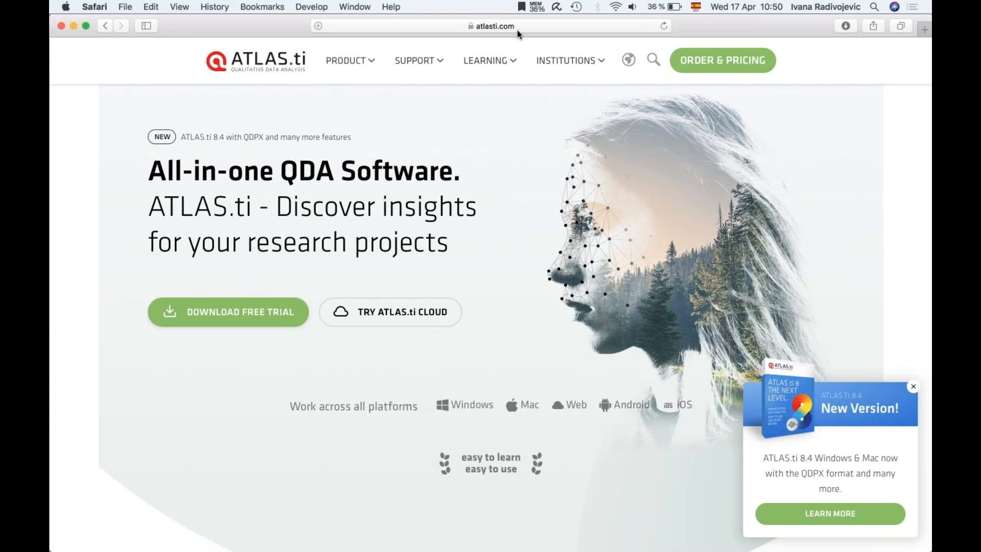
{"action": "left_click", "coordinate": [241, 312]}
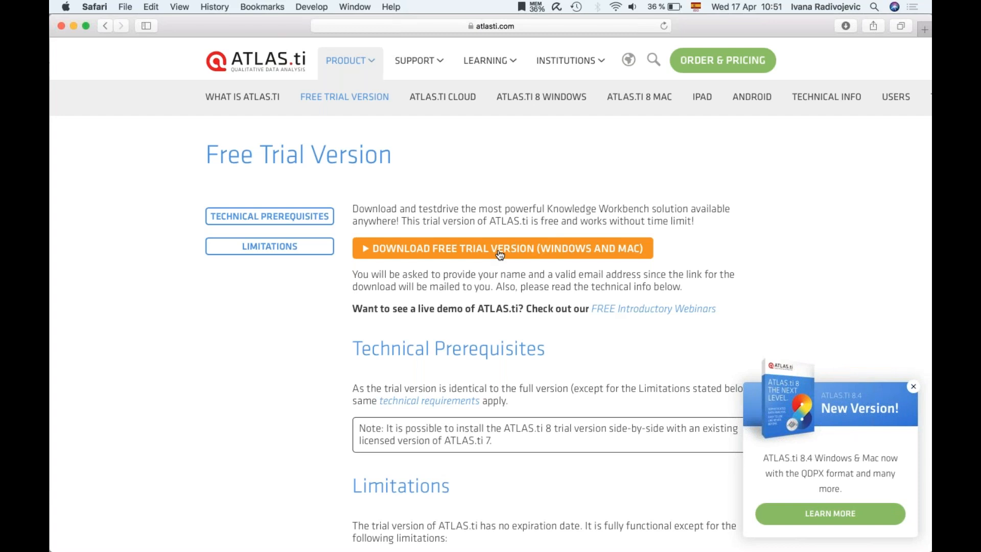
{"action": "scroll", "coordinate": [500, 255], "scroll_direction": "down", "scroll_amount": 3}
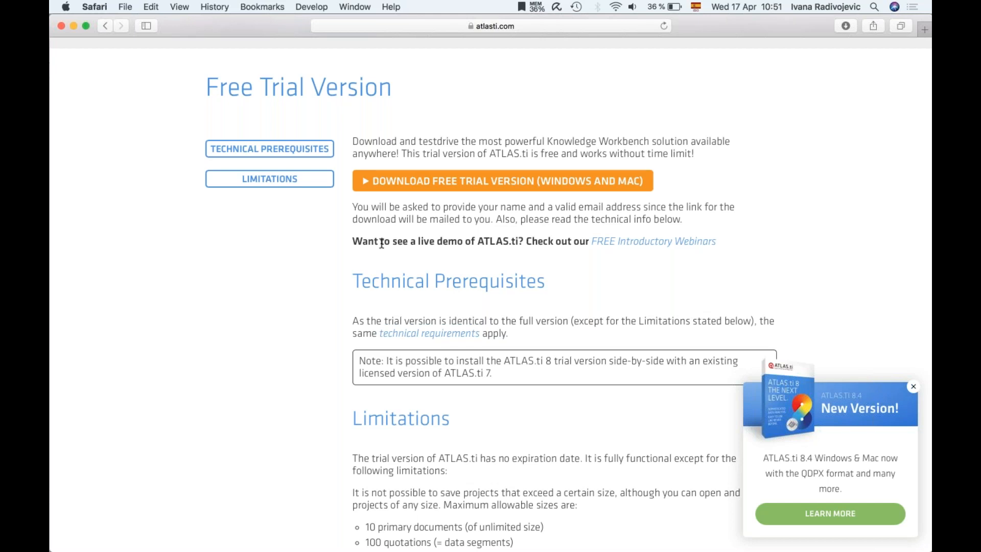
{"action": "left_click_drag", "start_coordinate": [610, 153], "coordinate": [695, 155]}
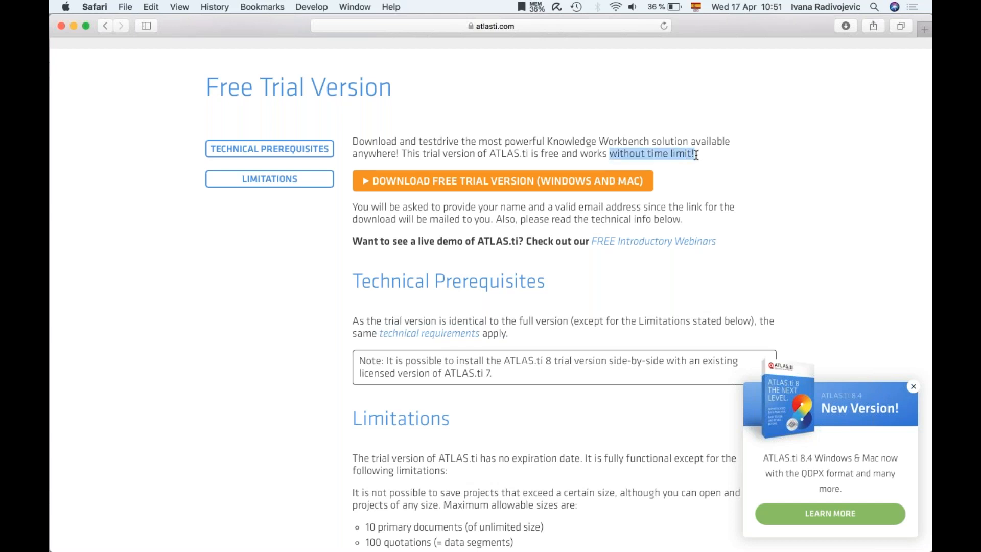
{"action": "scroll", "coordinate": [696, 154], "scroll_direction": "down", "scroll_amount": 6}
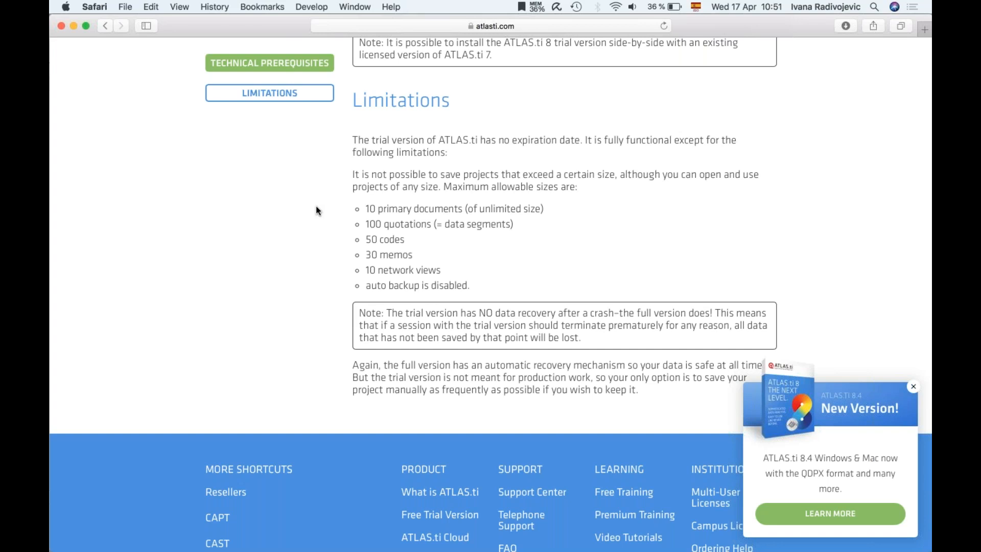
{"action": "scroll", "coordinate": [316, 209], "scroll_direction": "up", "scroll_amount": 8}
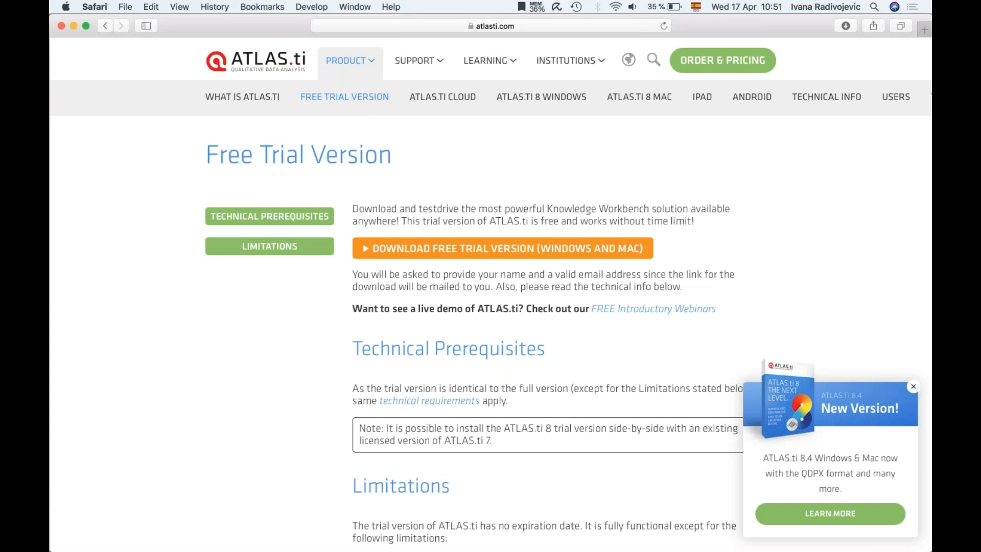
- Open the ATLAS.ti Cloud page, look through its sign-up option and product preview, and return to the Free Trial Version page
{"action": "mouse_move", "coordinate": [352, 64]}
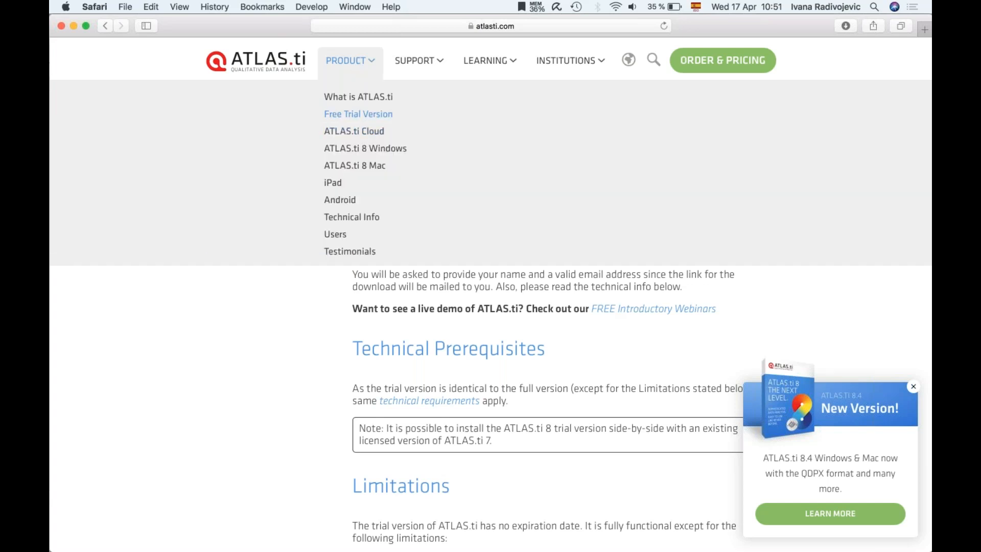
{"action": "left_click", "coordinate": [360, 132]}
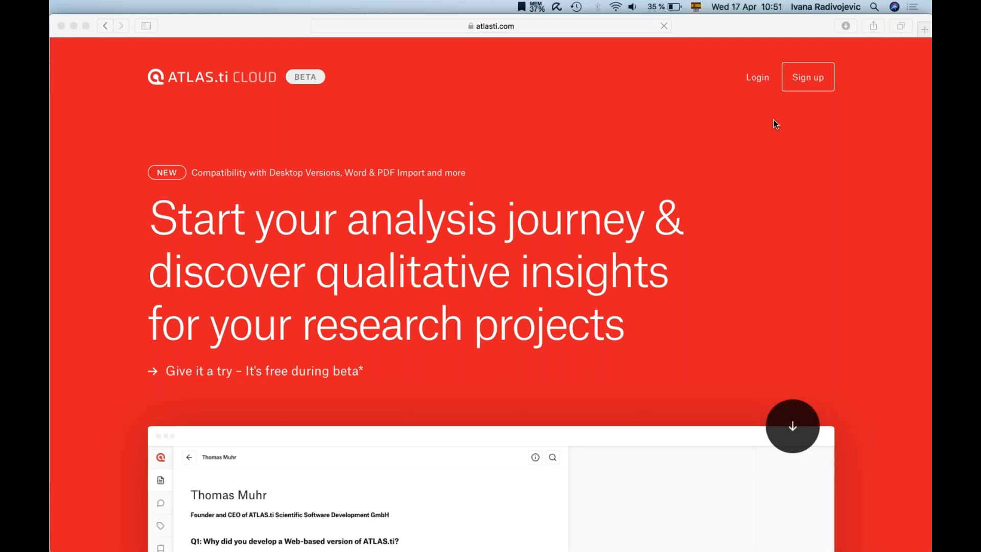
{"action": "left_click", "coordinate": [818, 84]}
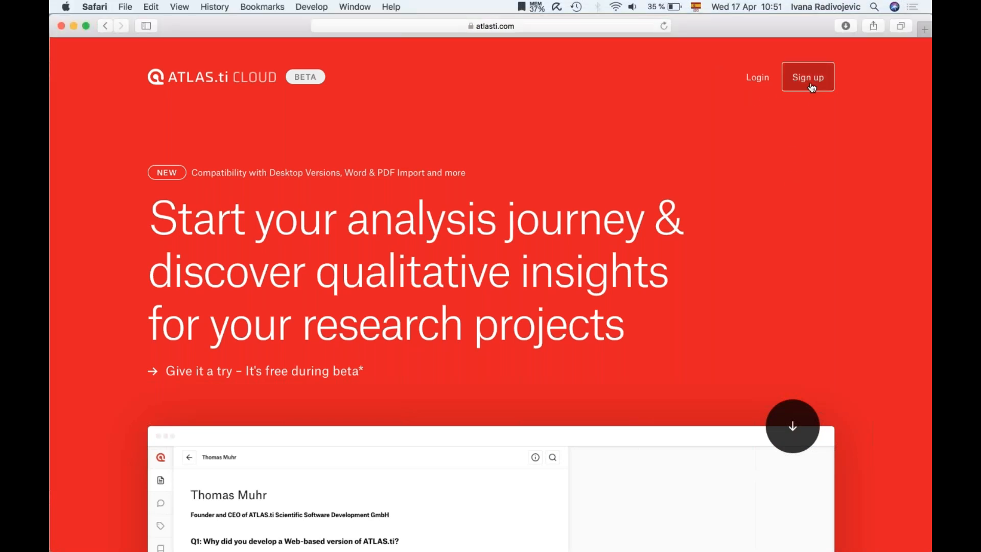
{"action": "scroll", "coordinate": [785, 239], "scroll_direction": "down", "scroll_amount": 3}
{"action": "scroll", "coordinate": [784, 235], "scroll_direction": "down", "scroll_amount": 4}
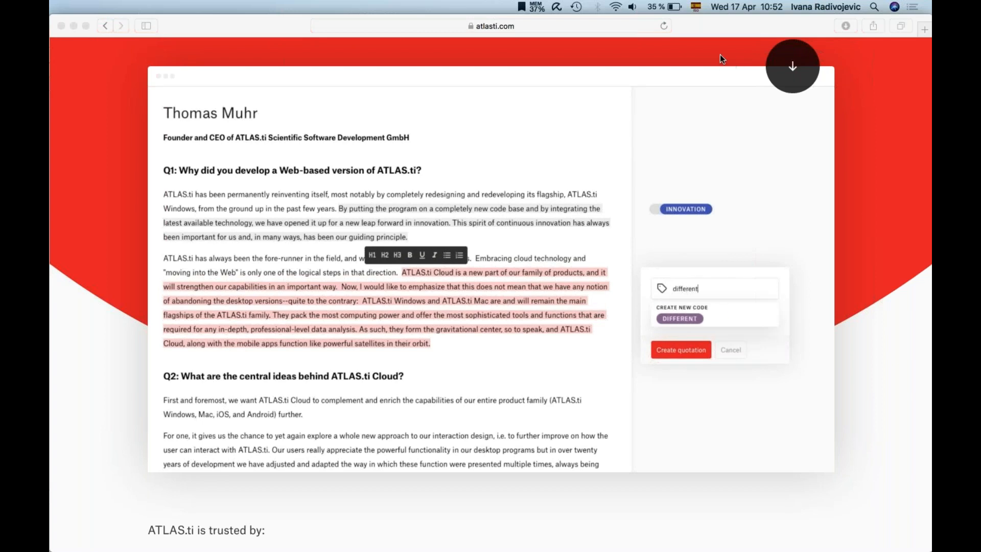
{"action": "scroll", "coordinate": [691, 162], "scroll_direction": "up", "scroll_amount": 3}
{"action": "scroll", "coordinate": [691, 162], "scroll_direction": "up", "scroll_amount": 4}
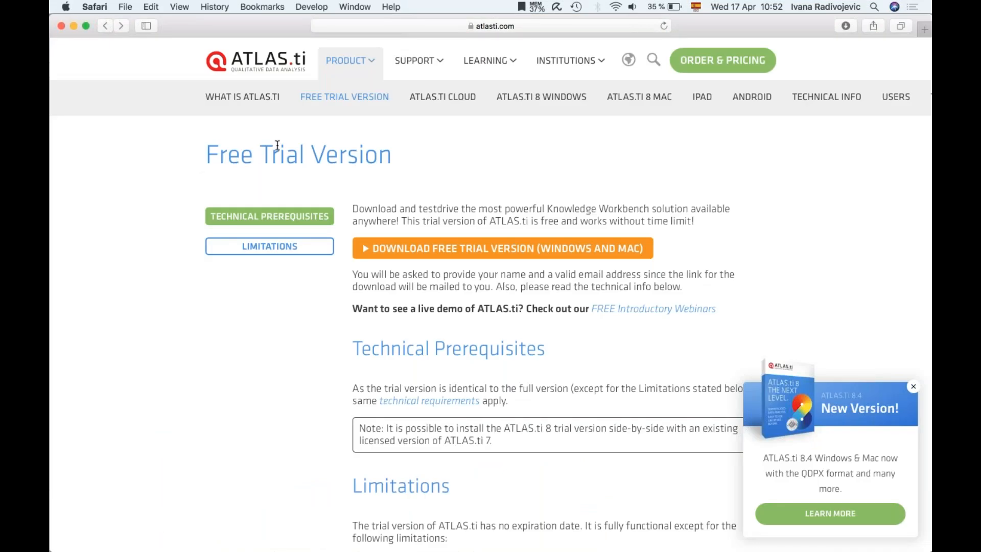
- Open the Free Training page and view the Mac schedule of the free demo webinars
{"action": "mouse_move", "coordinate": [504, 70]}
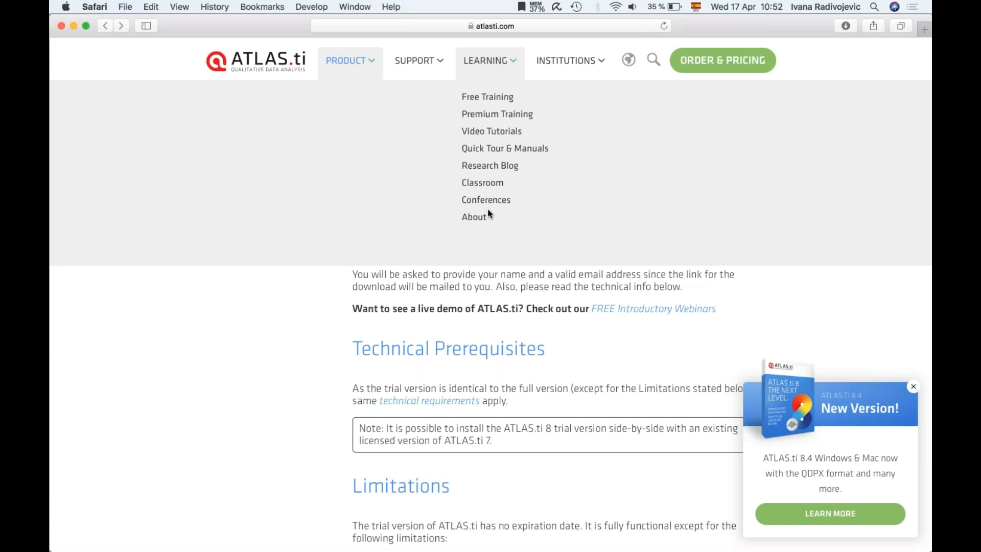
{"action": "left_click", "coordinate": [484, 98]}
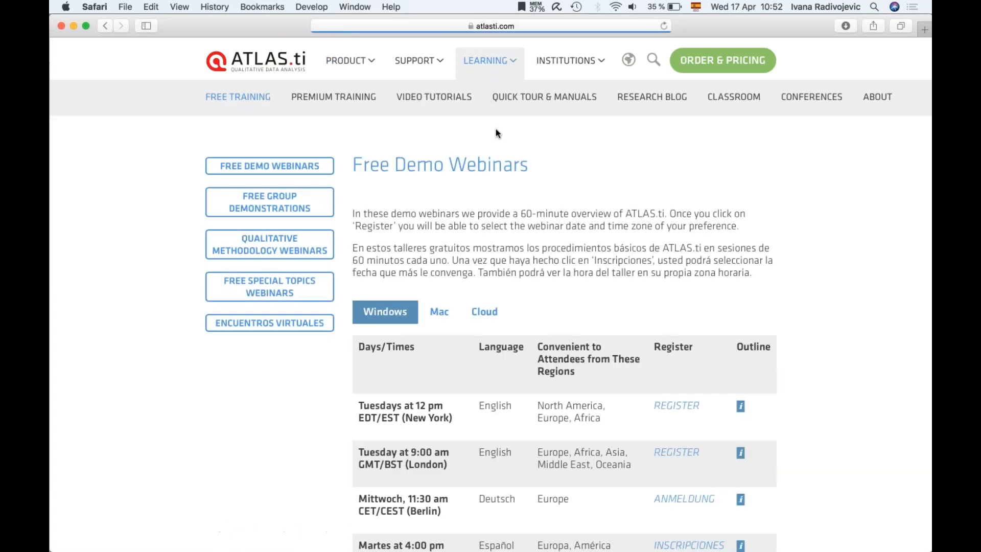
{"action": "scroll", "coordinate": [483, 97], "scroll_direction": "down", "scroll_amount": 5}
{"action": "scroll", "coordinate": [431, 126], "scroll_direction": "down", "scroll_amount": 2}
{"action": "left_click", "coordinate": [431, 127]}
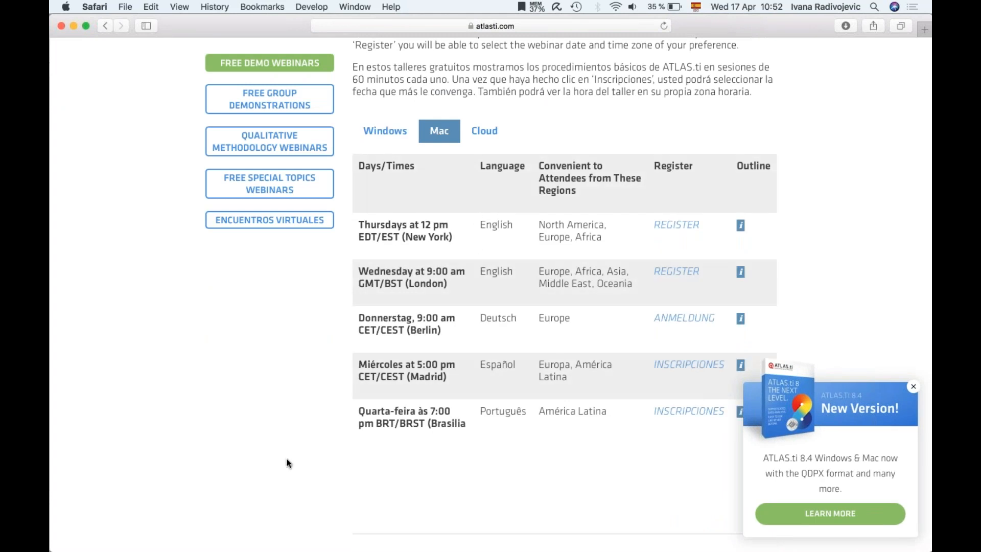
{"action": "scroll", "coordinate": [287, 462], "scroll_direction": "down", "scroll_amount": 2}
{"action": "scroll", "coordinate": [287, 462], "scroll_direction": "down", "scroll_amount": 10}
{"action": "scroll", "coordinate": [286, 463], "scroll_direction": "up", "scroll_amount": 8}
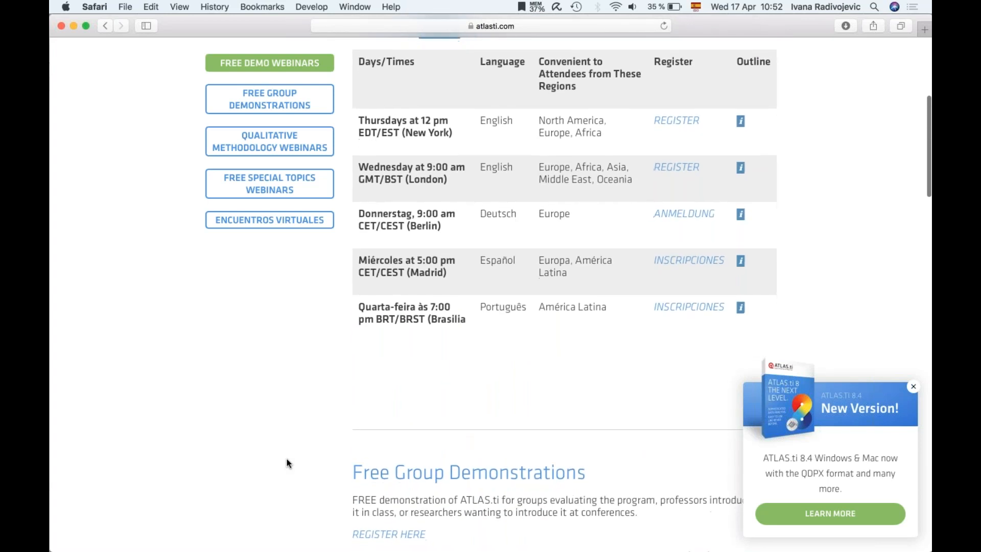
- Read through the Free Group Demonstrations, Qualitative Methodology Webinars and Free Special Topics Webinars sections, highlighting their headings
{"action": "scroll", "coordinate": [286, 463], "scroll_direction": "down", "scroll_amount": 15}
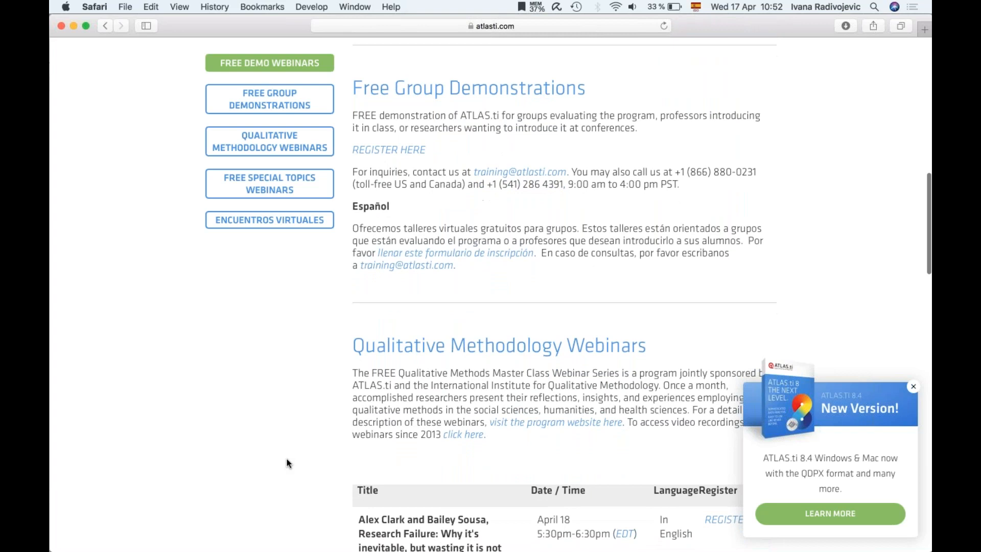
{"action": "left_click_drag", "start_coordinate": [353, 87], "coordinate": [625, 89]}
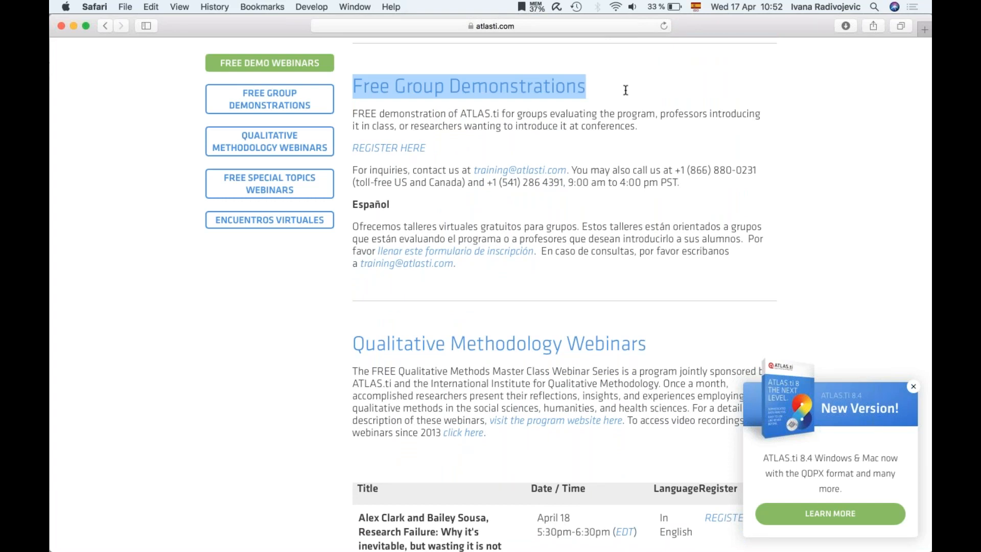
{"action": "left_click", "coordinate": [557, 126]}
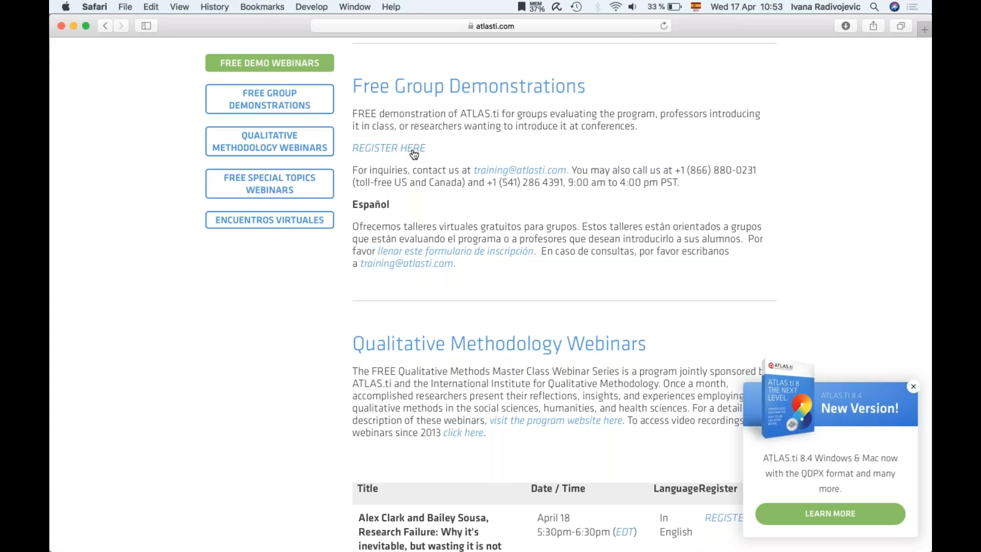
{"action": "scroll", "coordinate": [408, 148], "scroll_direction": "down", "scroll_amount": 5}
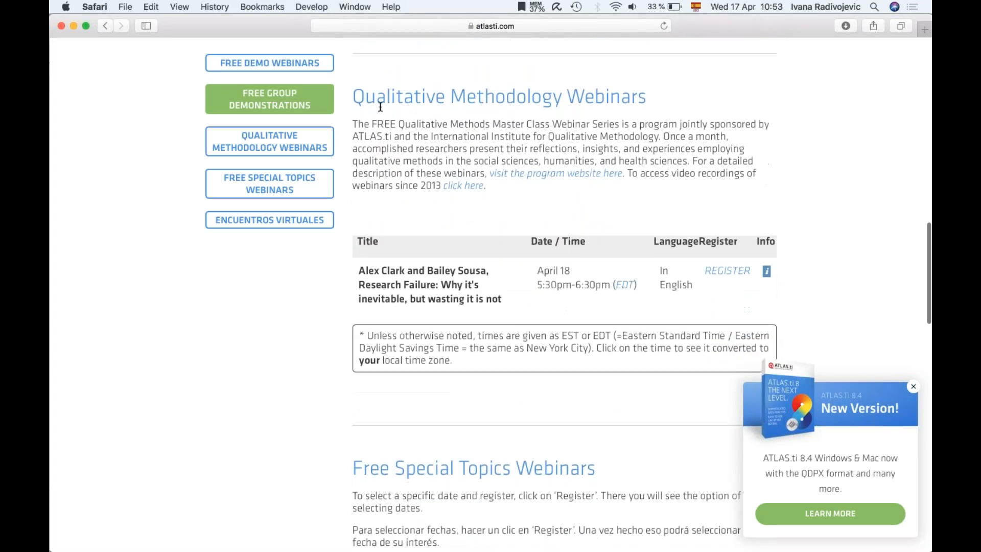
{"action": "left_click_drag", "start_coordinate": [358, 102], "coordinate": [563, 103]}
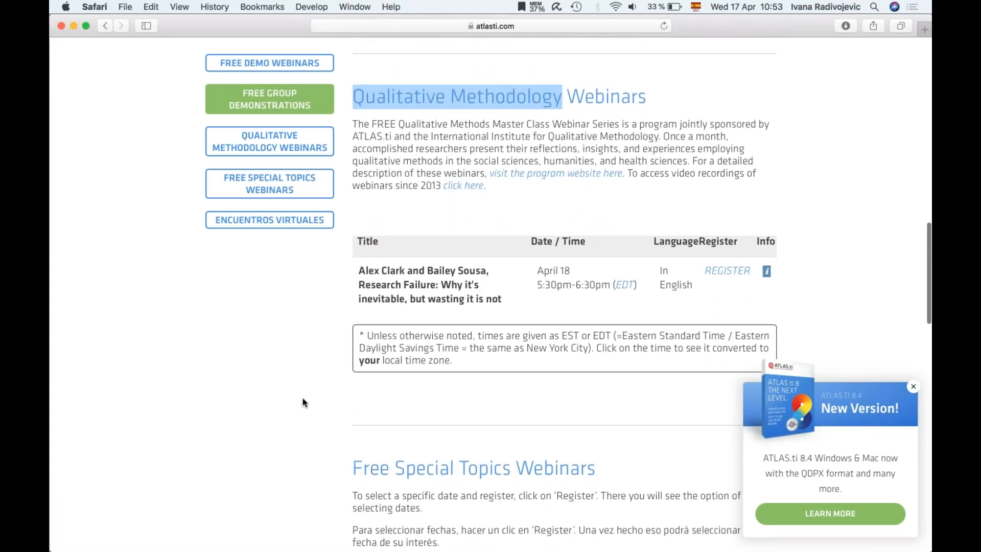
{"action": "scroll", "coordinate": [140, 412], "scroll_direction": "down", "scroll_amount": 8}
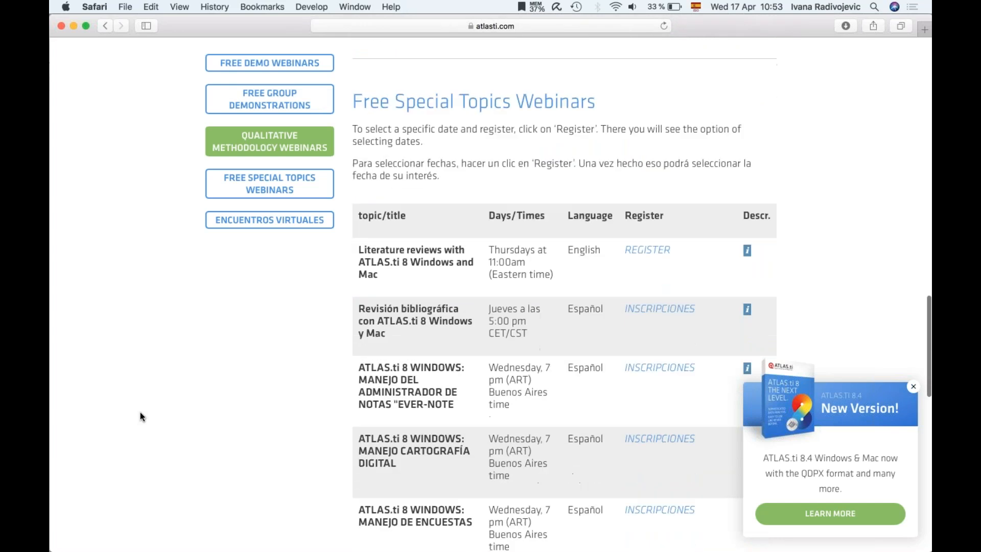
{"action": "left_click_drag", "start_coordinate": [354, 80], "coordinate": [512, 84]}
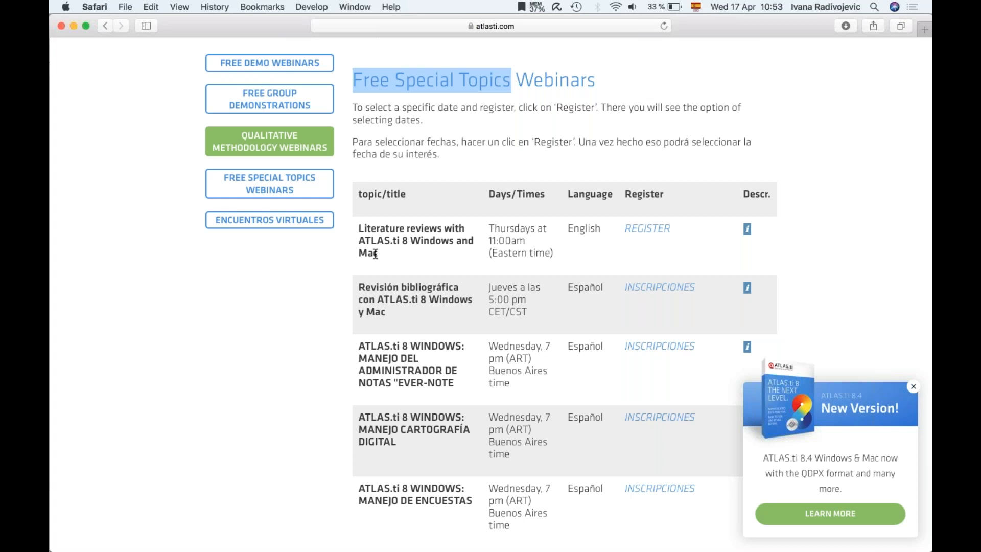
- Open the Premium Training page and view the Mac web conferencing courses and the face-to-face seminars in Europe
{"action": "scroll", "coordinate": [376, 254], "scroll_direction": "up", "scroll_amount": 15}
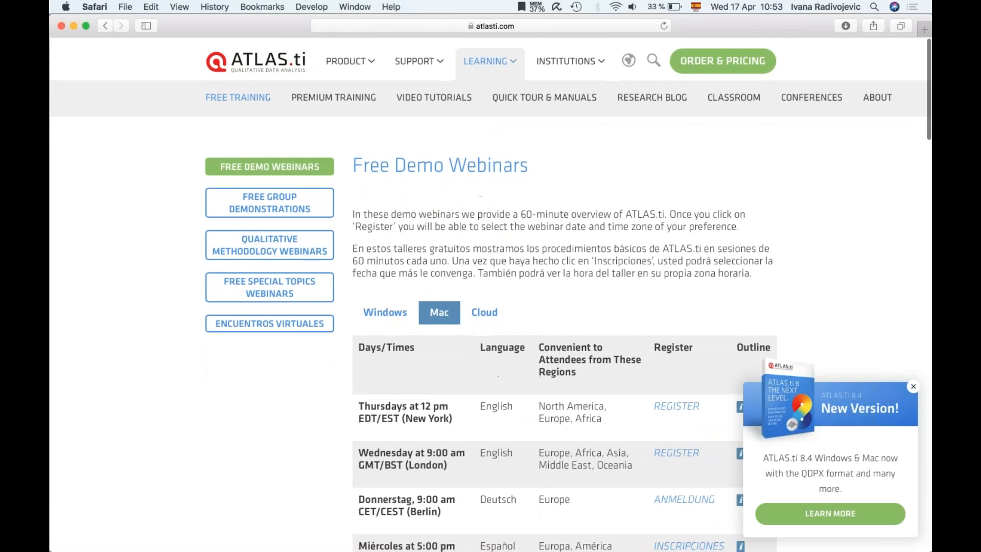
{"action": "left_click", "coordinate": [311, 99]}
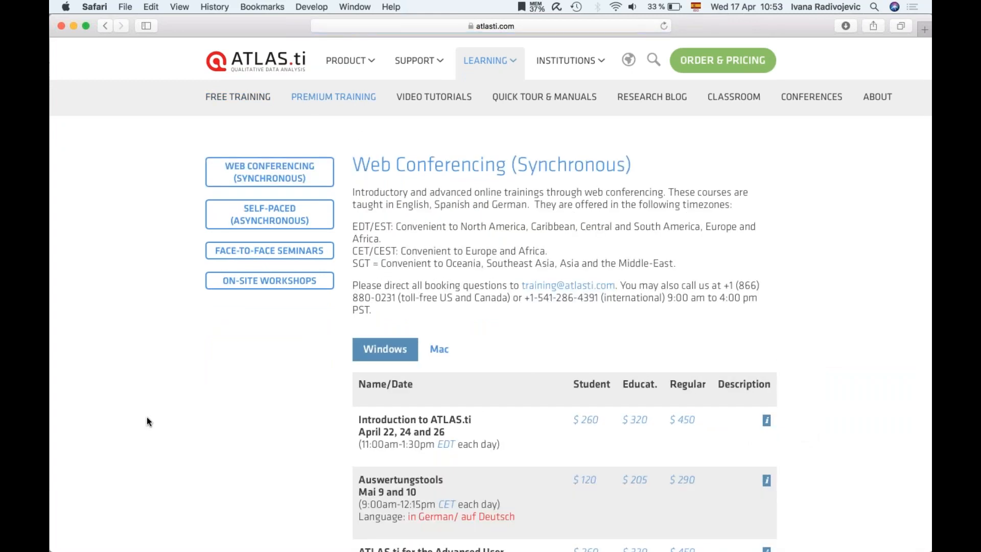
{"action": "scroll", "coordinate": [147, 421], "scroll_direction": "down", "scroll_amount": 5}
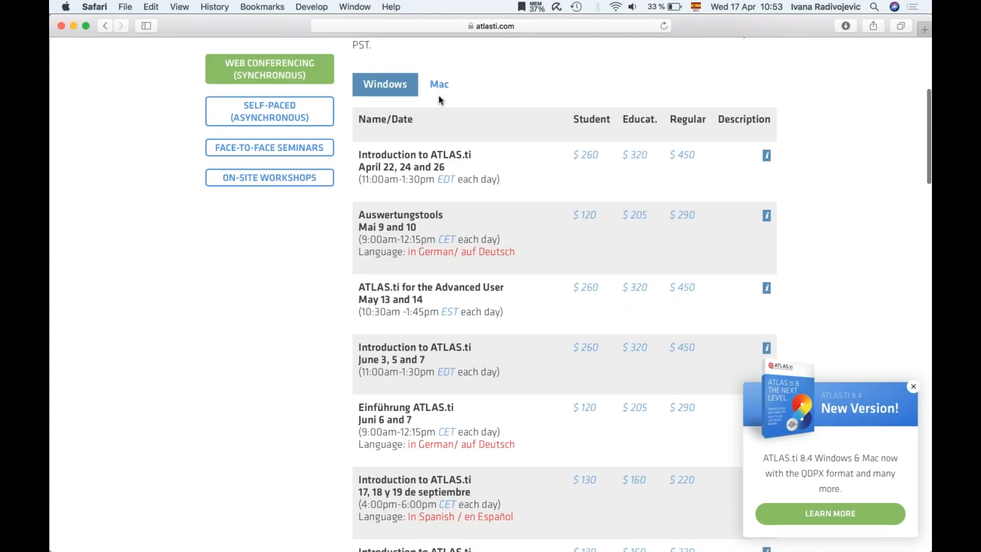
{"action": "left_click", "coordinate": [439, 84]}
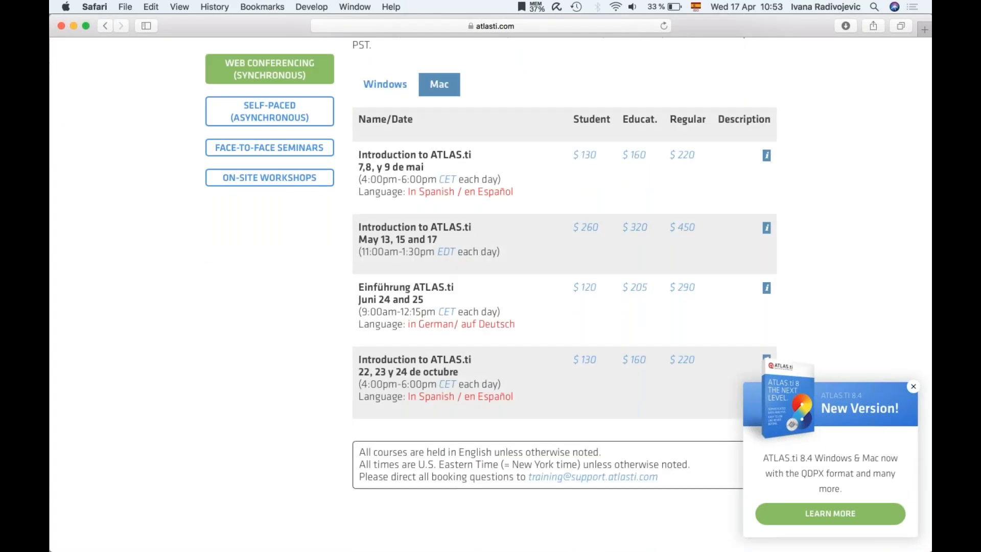
{"action": "left_click", "coordinate": [321, 149]}
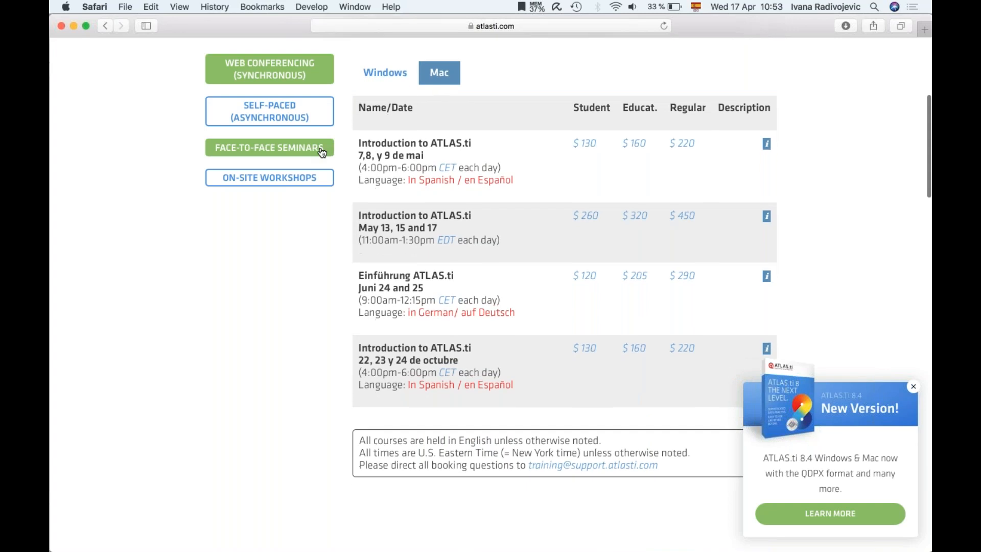
{"action": "left_click", "coordinate": [470, 164]}
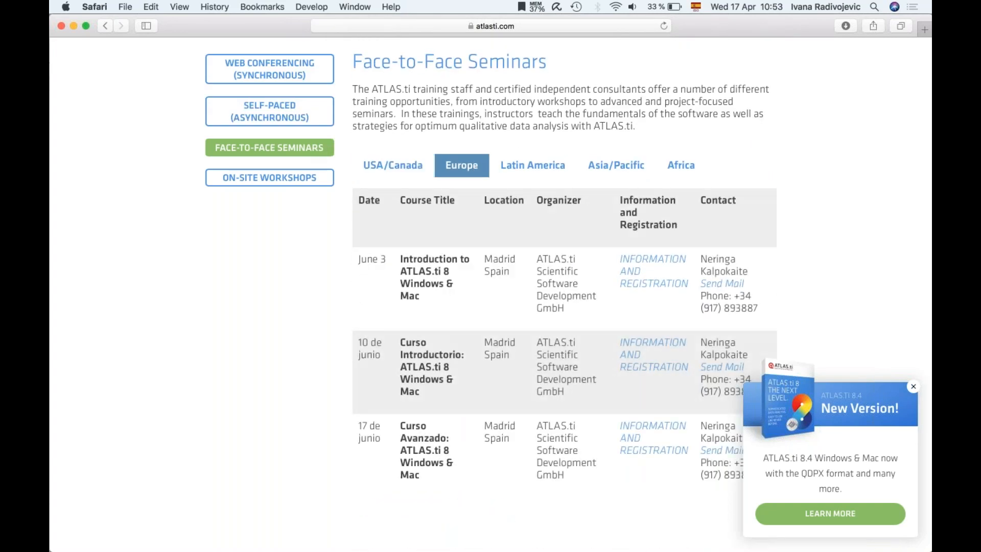
- Open the Quick Tour & Manuals page and view the Quick Tour downloads for Windows and Mac
{"action": "scroll", "coordinate": [352, 243], "scroll_direction": "up", "scroll_amount": 15}
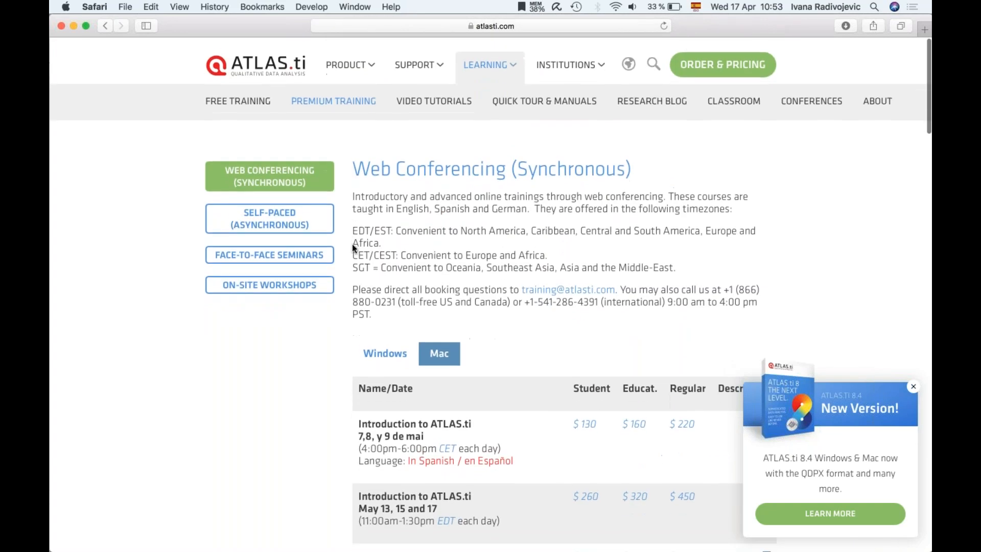
{"action": "left_click", "coordinate": [533, 97]}
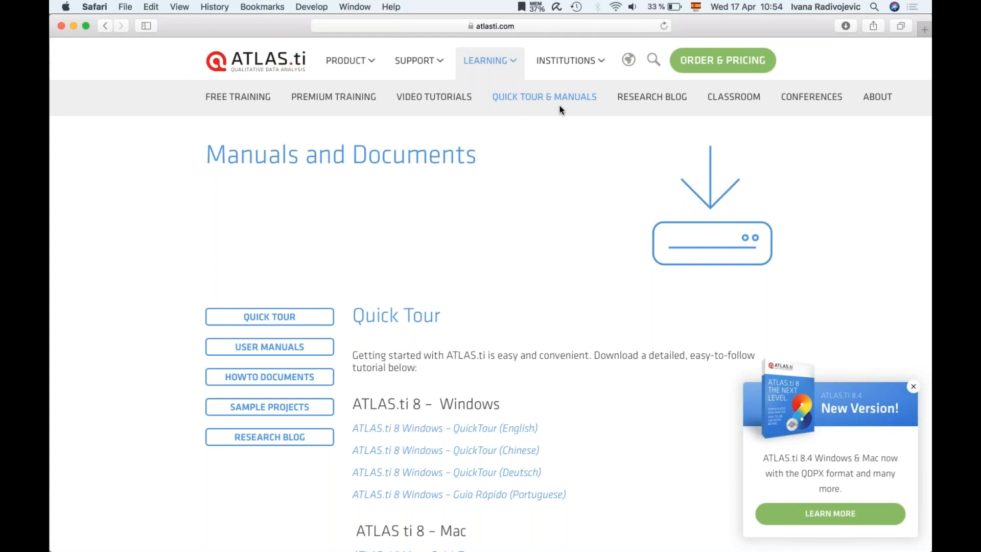
{"action": "scroll", "coordinate": [553, 253], "scroll_direction": "down", "scroll_amount": 5}
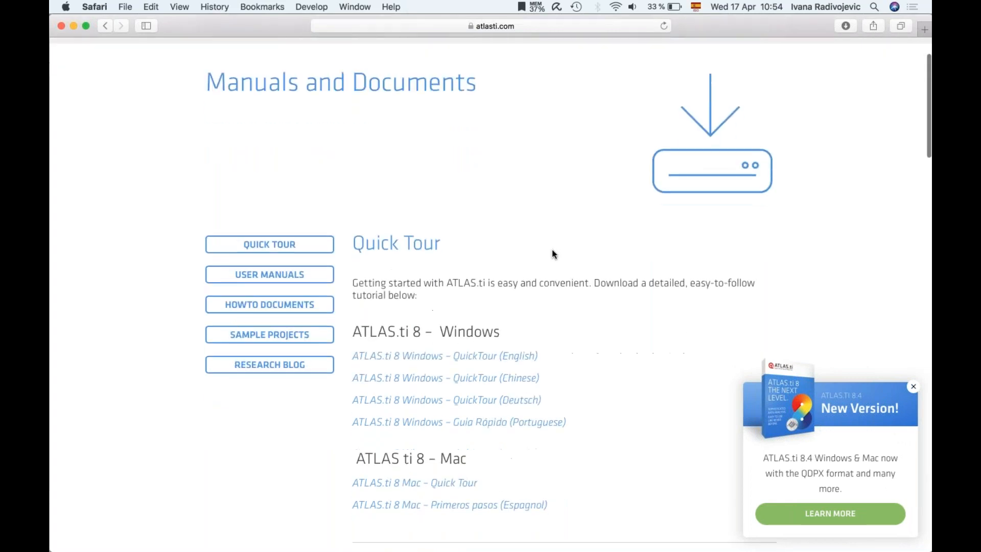
{"action": "scroll", "coordinate": [551, 240], "scroll_direction": "down", "scroll_amount": 1}
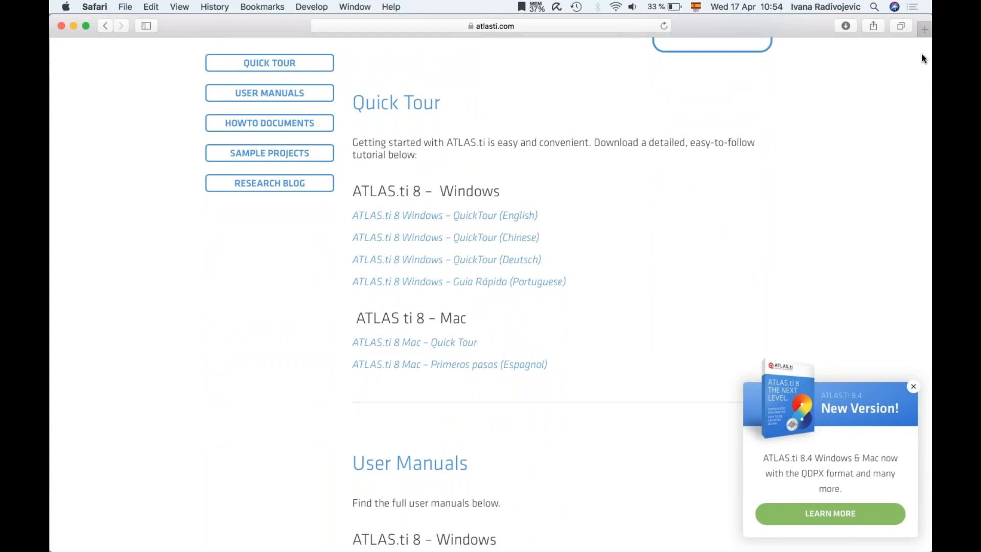
{"action": "key", "text": "super+Tab"}
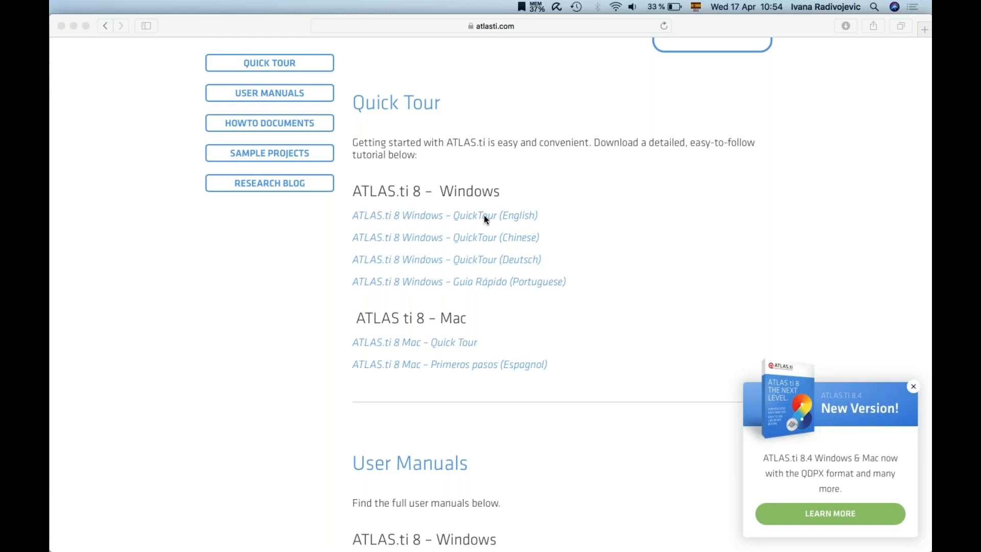
{"action": "key", "text": "super+Tab"}
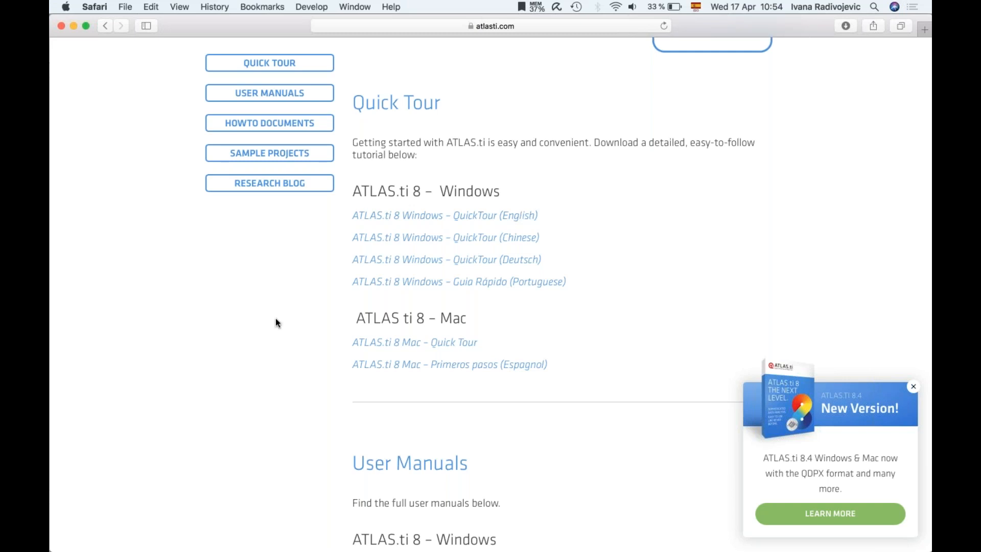
- Look through the User Manuals, HowTo Documents and Sample Projects sections of the Manuals and Documents page
{"action": "scroll", "coordinate": [276, 319], "scroll_direction": "down", "scroll_amount": 2}
{"action": "scroll", "coordinate": [274, 319], "scroll_direction": "down", "scroll_amount": 10}
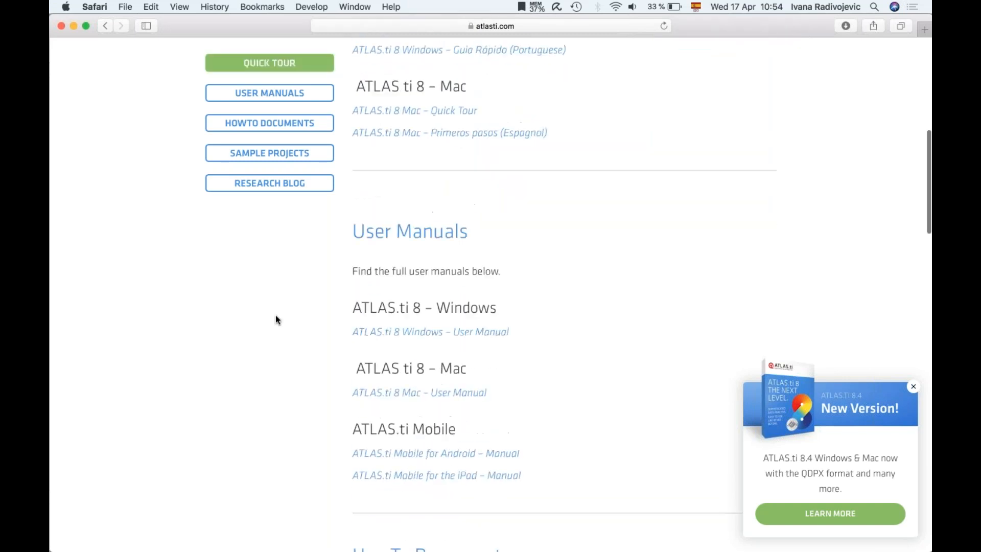
{"action": "scroll", "coordinate": [453, 225], "scroll_direction": "down", "scroll_amount": 8}
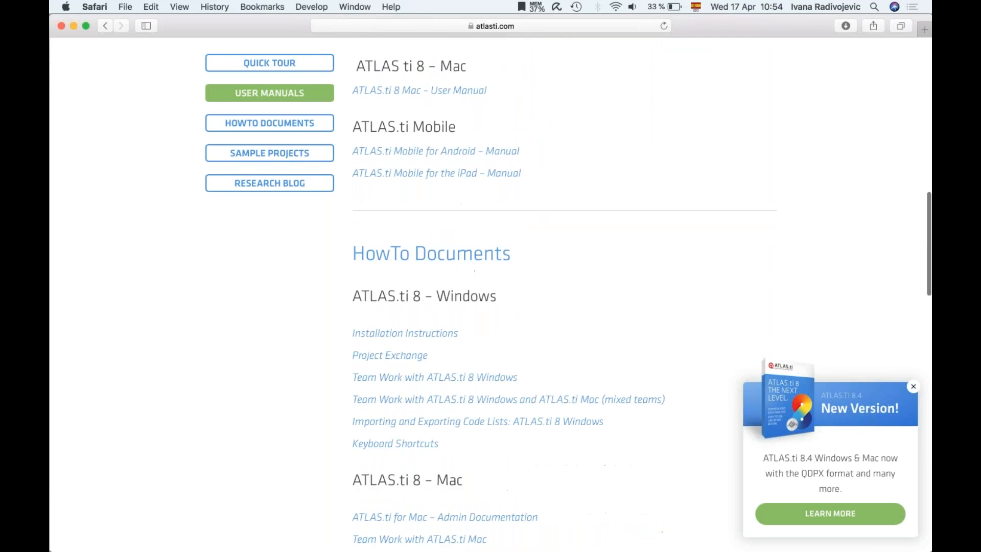
{"action": "scroll", "coordinate": [330, 303], "scroll_direction": "down", "scroll_amount": 14}
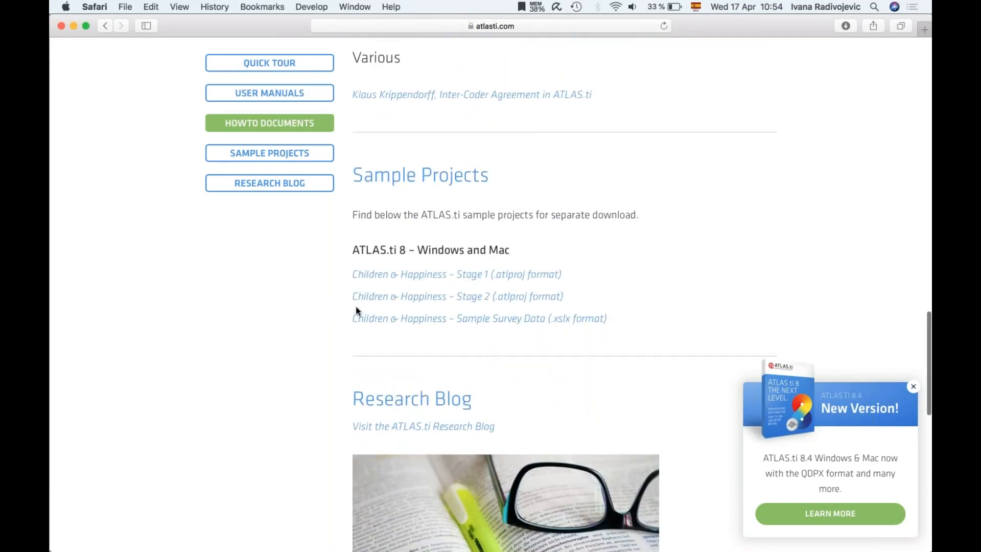
- Open the ATLAS.ti Research Blog from the Manuals and Documents page and browse its posts
{"action": "scroll", "coordinate": [310, 369], "scroll_direction": "down", "scroll_amount": 8}
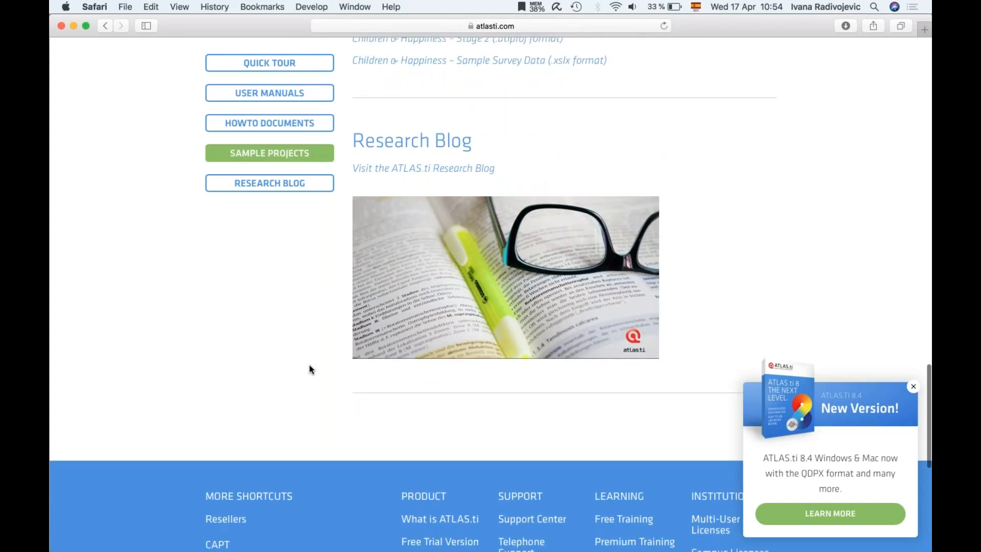
{"action": "left_click", "coordinate": [469, 186]}
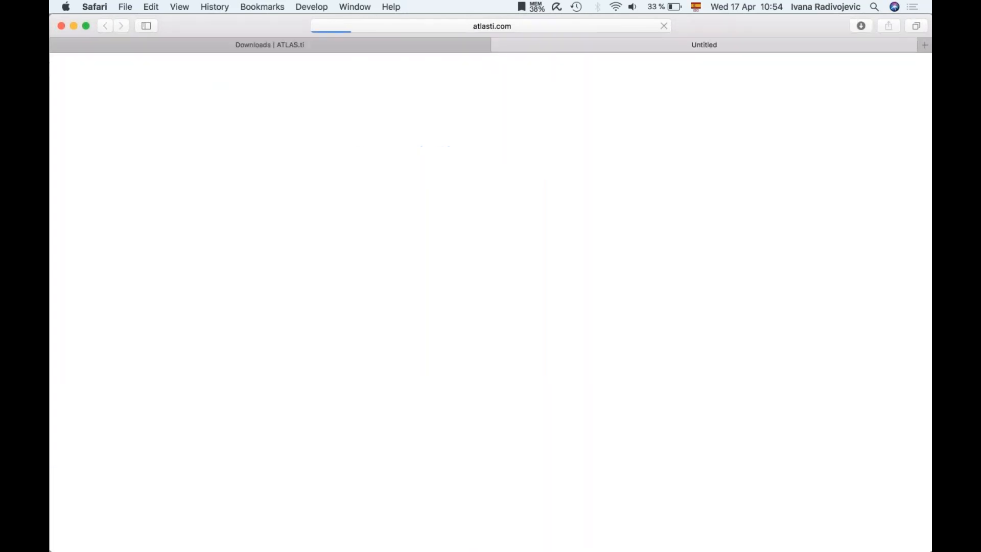
{"action": "scroll", "coordinate": [171, 348], "scroll_direction": "down", "scroll_amount": 3}
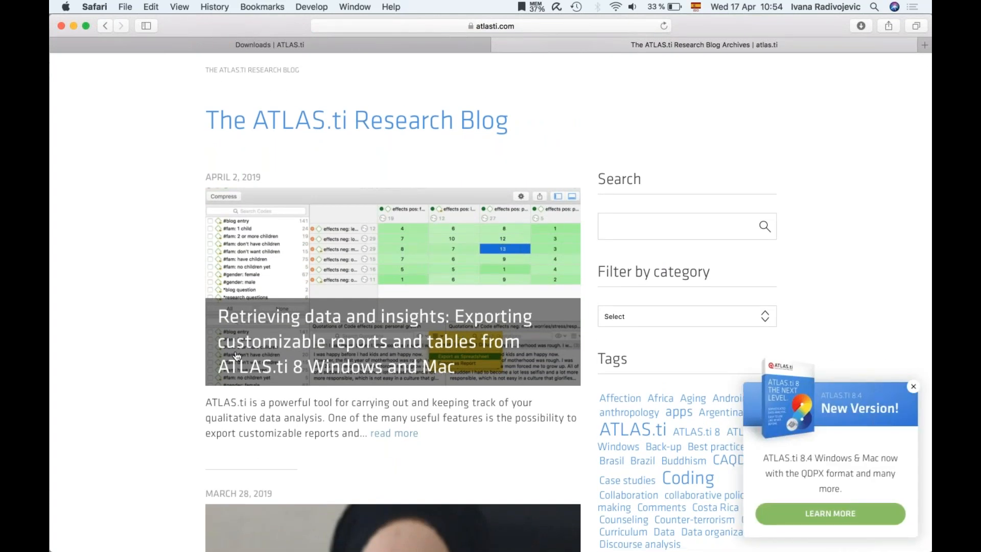
{"action": "scroll", "coordinate": [235, 355], "scroll_direction": "down", "scroll_amount": 10}
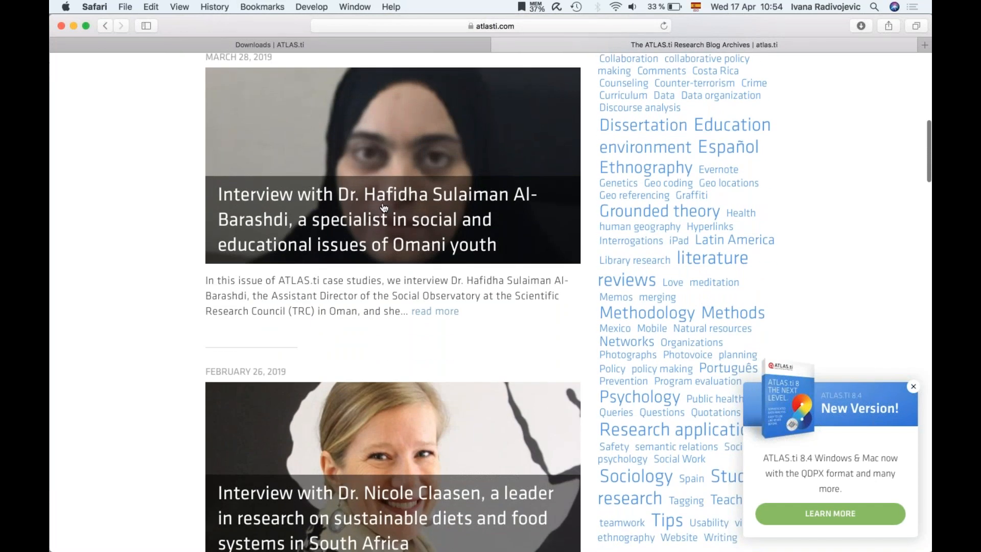
{"action": "scroll", "coordinate": [132, 347], "scroll_direction": "down", "scroll_amount": 1}
{"action": "scroll", "coordinate": [131, 348], "scroll_direction": "down", "scroll_amount": 3}
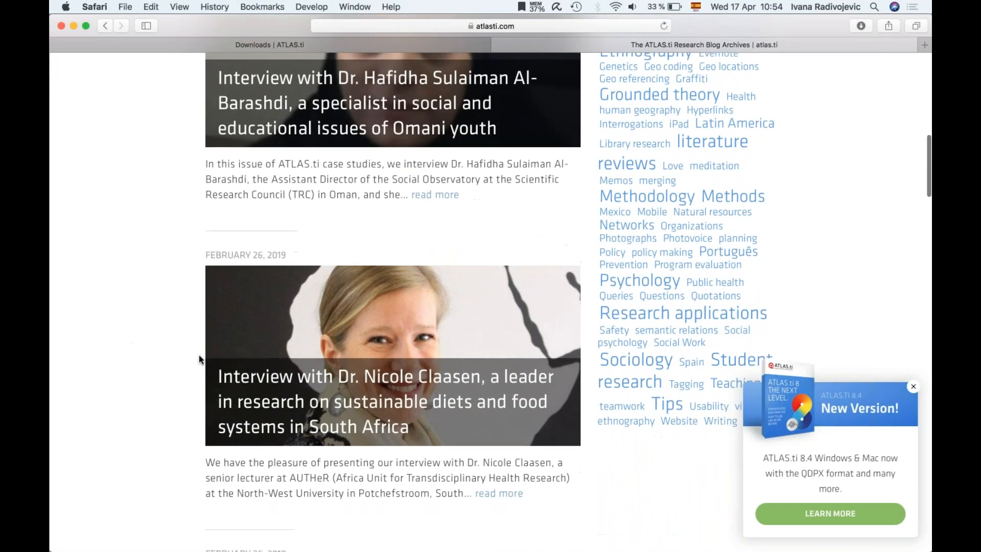
{"action": "scroll", "coordinate": [98, 426], "scroll_direction": "down", "scroll_amount": 5}
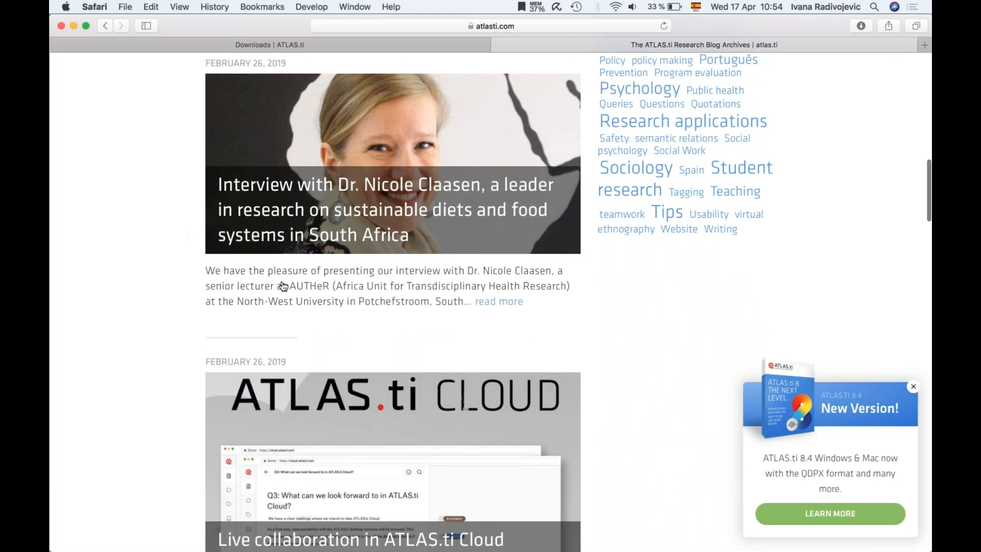
{"action": "scroll", "coordinate": [181, 353], "scroll_direction": "down", "scroll_amount": 10}
{"action": "scroll", "coordinate": [181, 353], "scroll_direction": "down", "scroll_amount": 9}
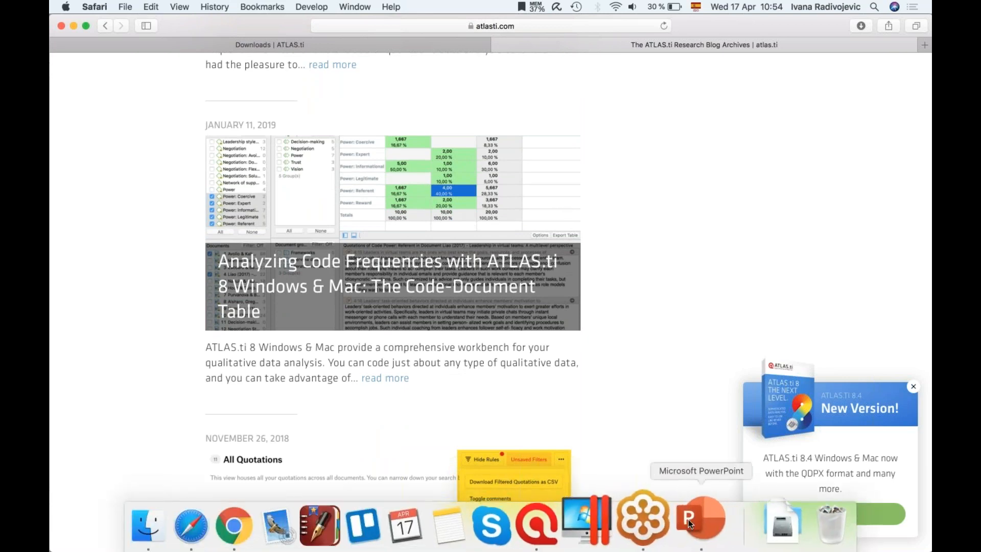
- Switch to PowerPoint, select slide 9 of the Mac Webinar presentation, and start the slide show from it
{"action": "left_click", "coordinate": [692, 520]}
{"action": "left_click", "coordinate": [82, 298]}
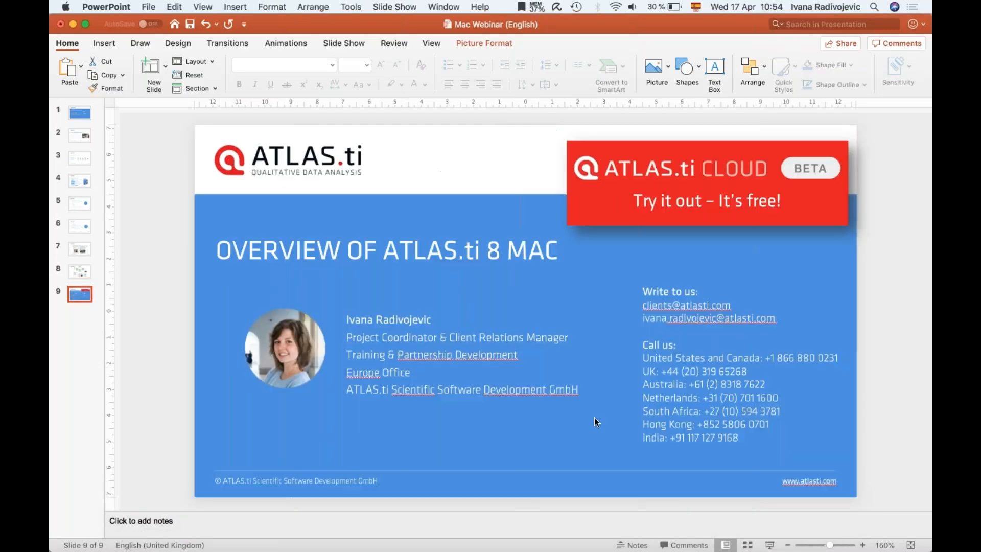
{"action": "left_click", "coordinate": [770, 545]}
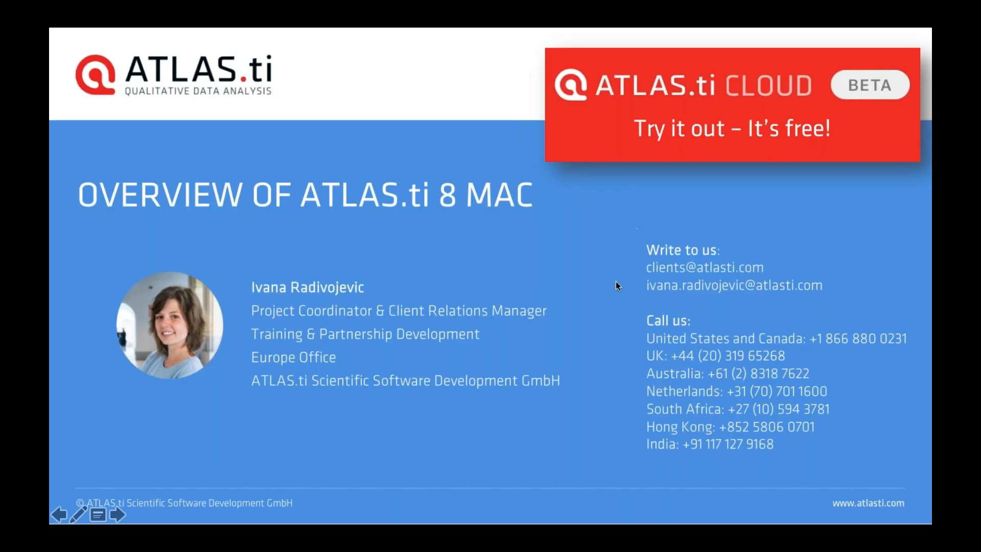